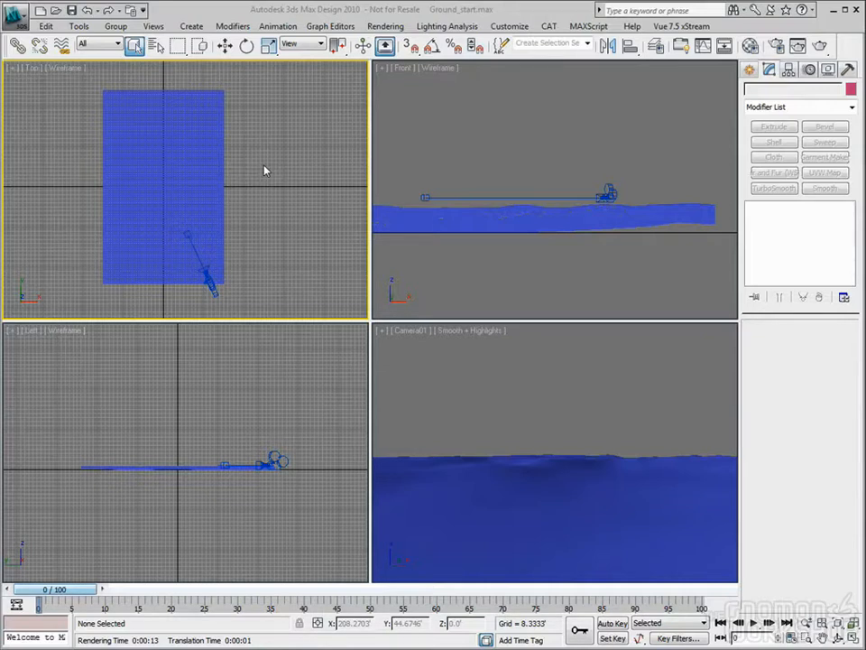
# Create a mental ray mr Proxy object beside the far end of the ground plane in the Top view.
pyautogui.moveTo(271, 187); pyautogui.dragTo(232, 186, button='middle')
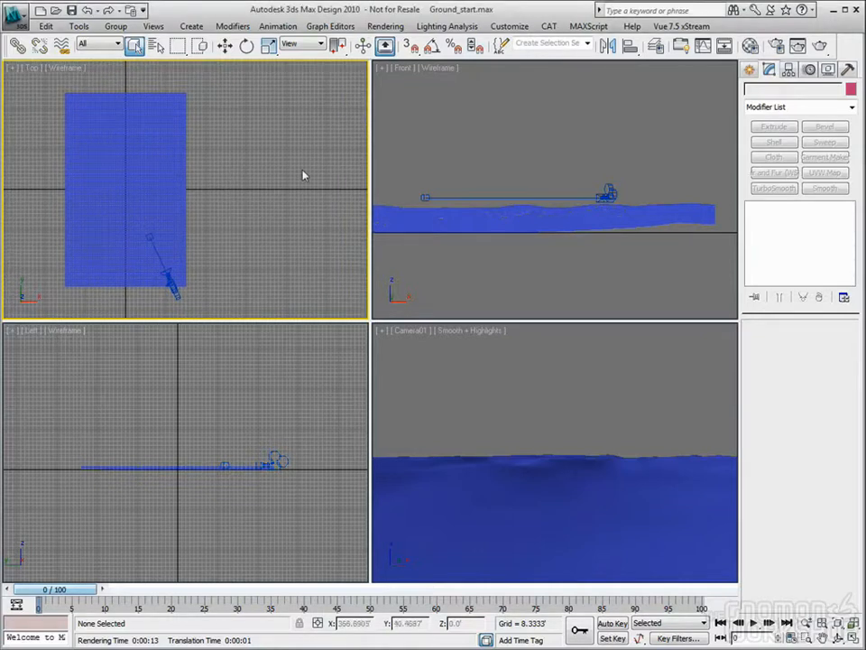
pyautogui.click(751, 71)
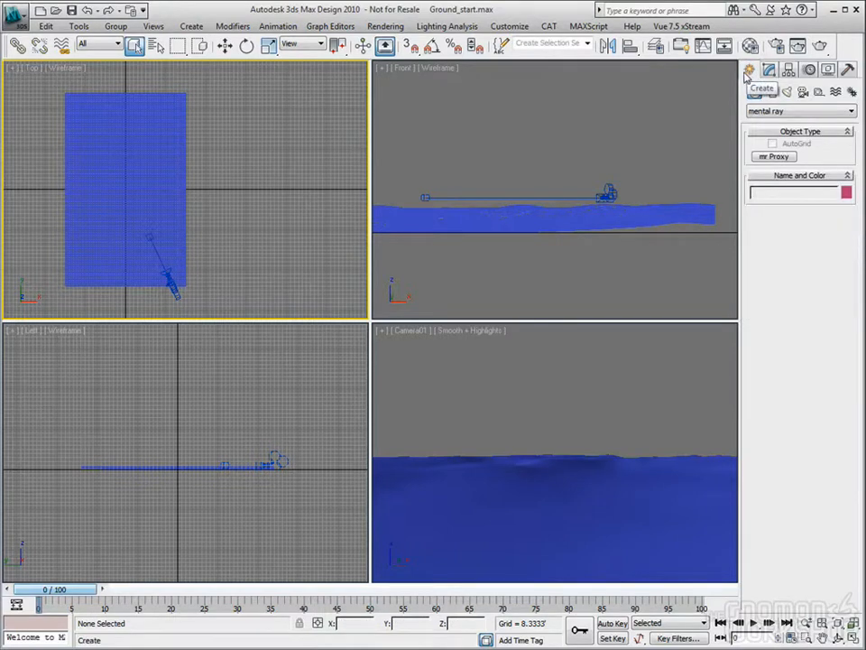
pyautogui.click(799, 111)
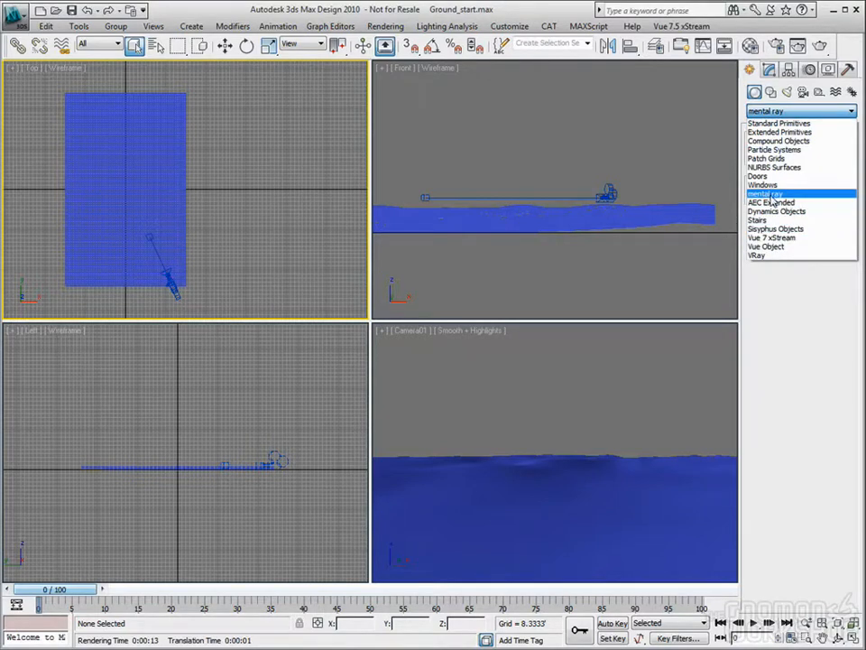
pyautogui.click(770, 195)
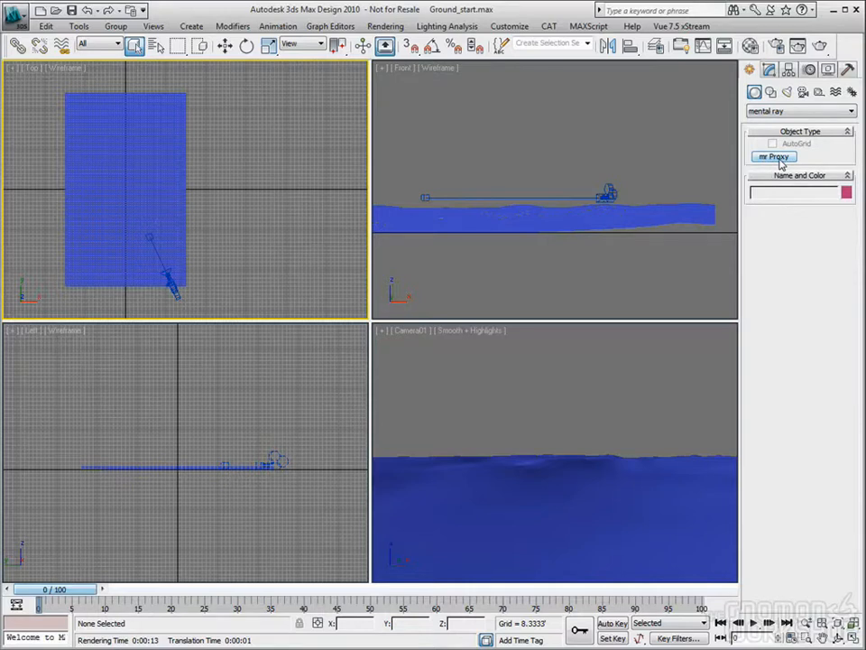
pyautogui.click(779, 159)
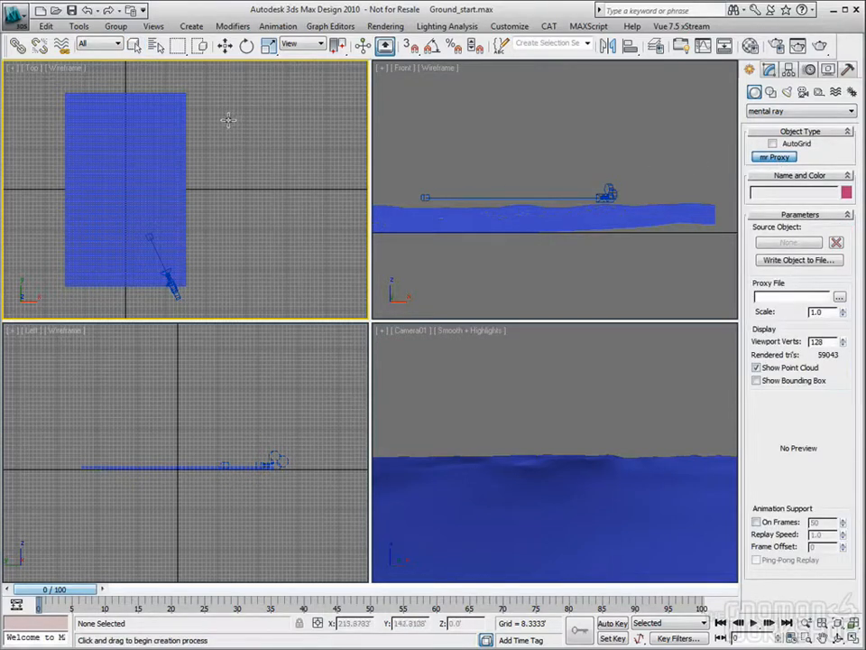
pyautogui.moveTo(228, 119)
pyautogui.mouseDown()
pyautogui.moveTo(267, 155)
pyautogui.moveTo(228, 121)
pyautogui.mouseUp()
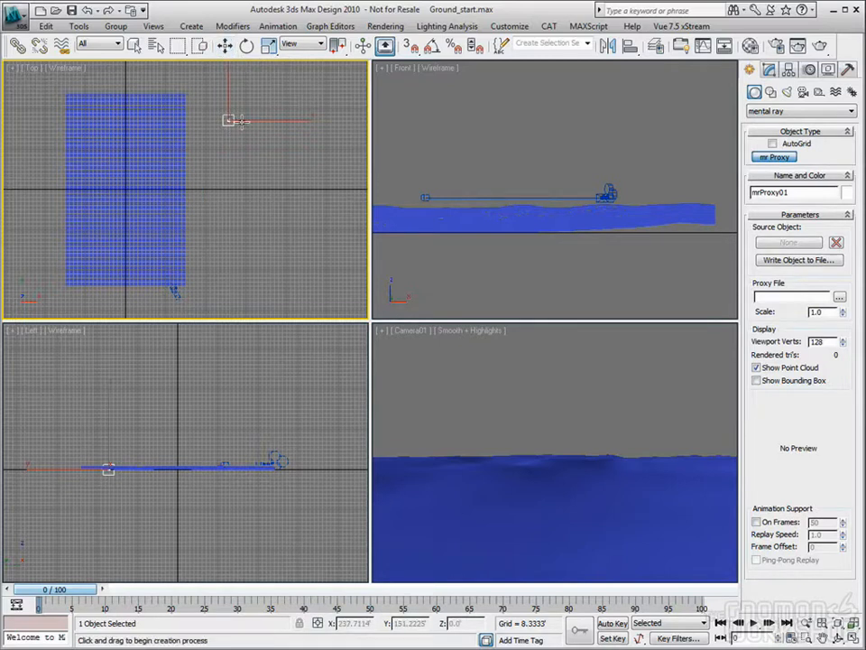
# Move the mr Proxy slightly closer to the ground, to about X 206.7', Y 142.5'.
pyautogui.click(226, 48)
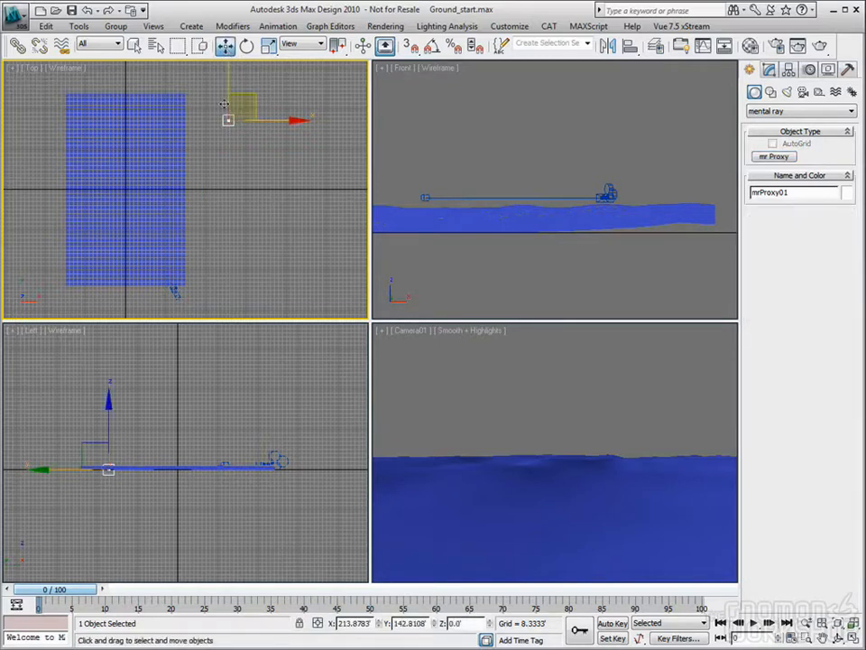
pyautogui.click(233, 164)
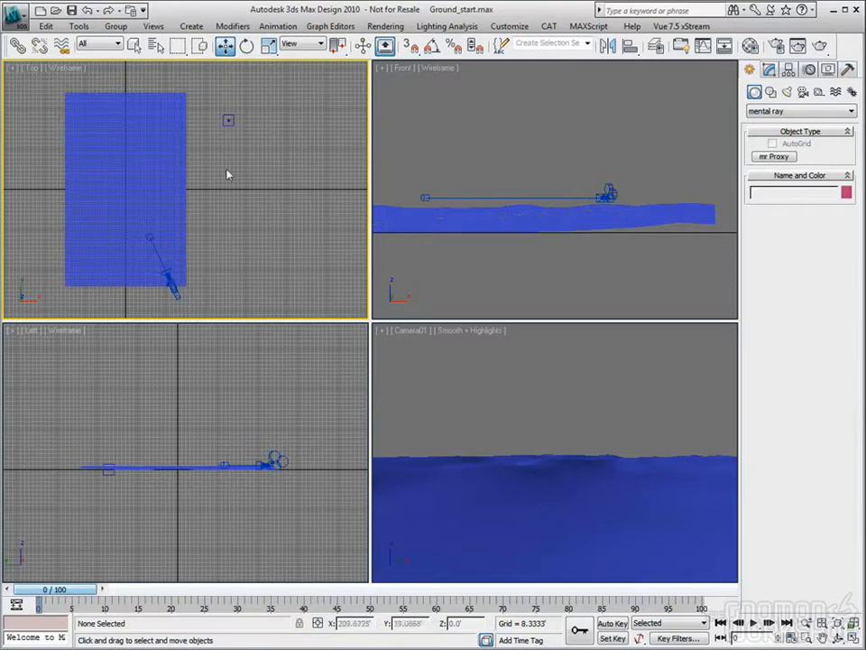
pyautogui.click(227, 120)
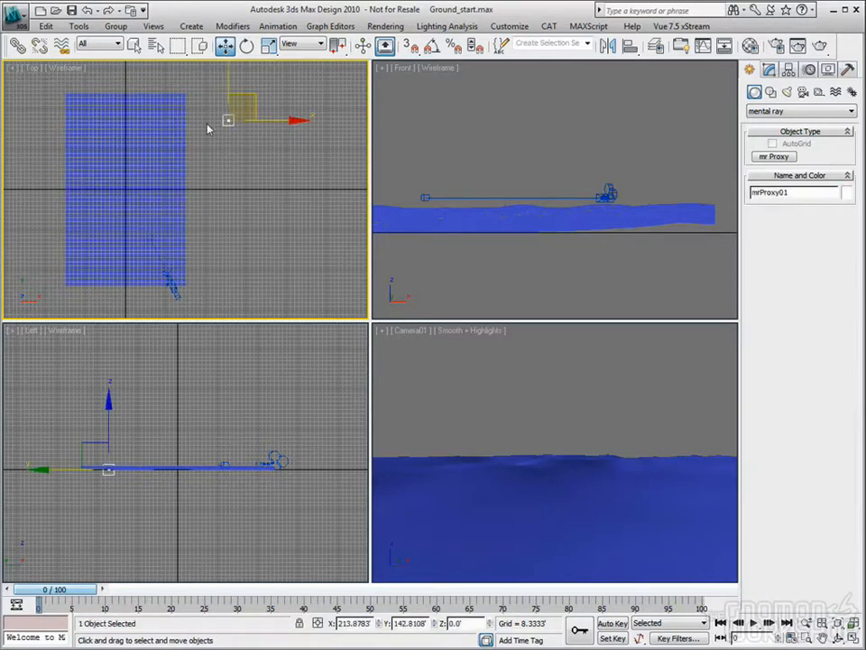
pyautogui.moveTo(253, 99); pyautogui.dragTo(250, 99)
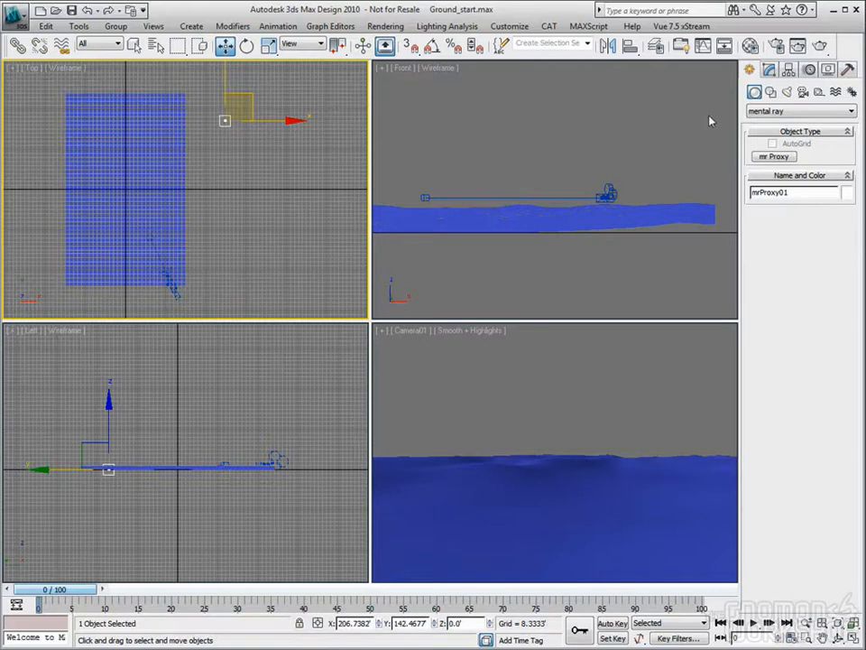
# Display the mr Proxy's parameters and examine the proxy beside the ground in a maximized Perspective view.
pyautogui.click(768, 71)
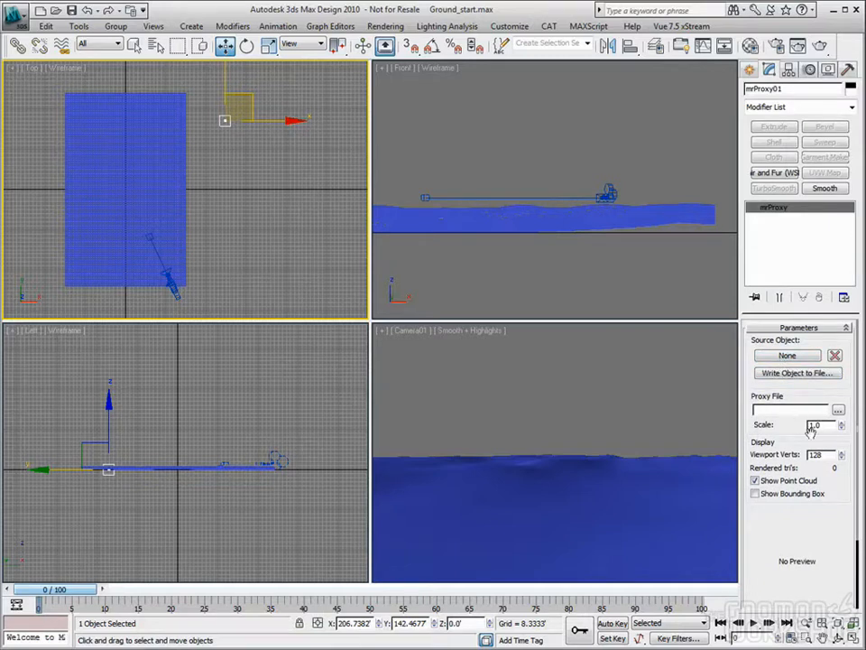
pyautogui.moveTo(176, 203); pyautogui.dragTo(201, 226, button='middle')
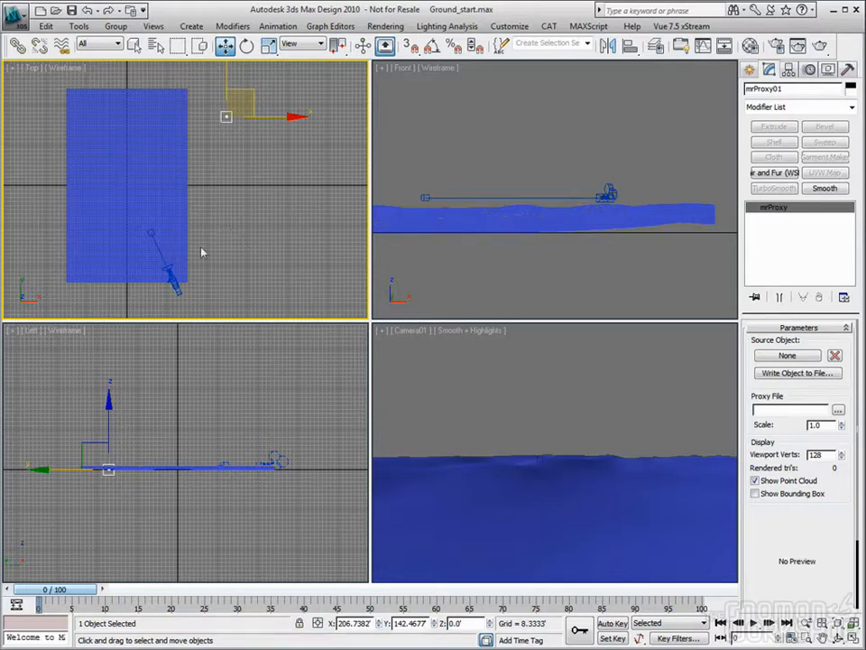
pyautogui.rightClick(491, 414)
pyautogui.press('p')
pyautogui.hotkey('alt', 'w')
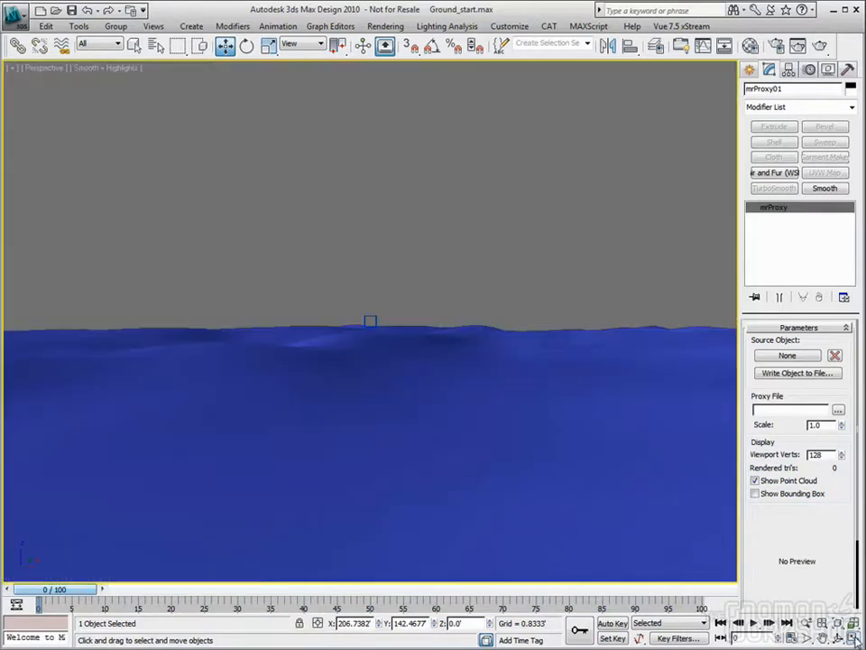
pyautogui.hotkey('ctrl', 'r')
pyautogui.moveTo(631, 477); pyautogui.dragTo(418, 340)
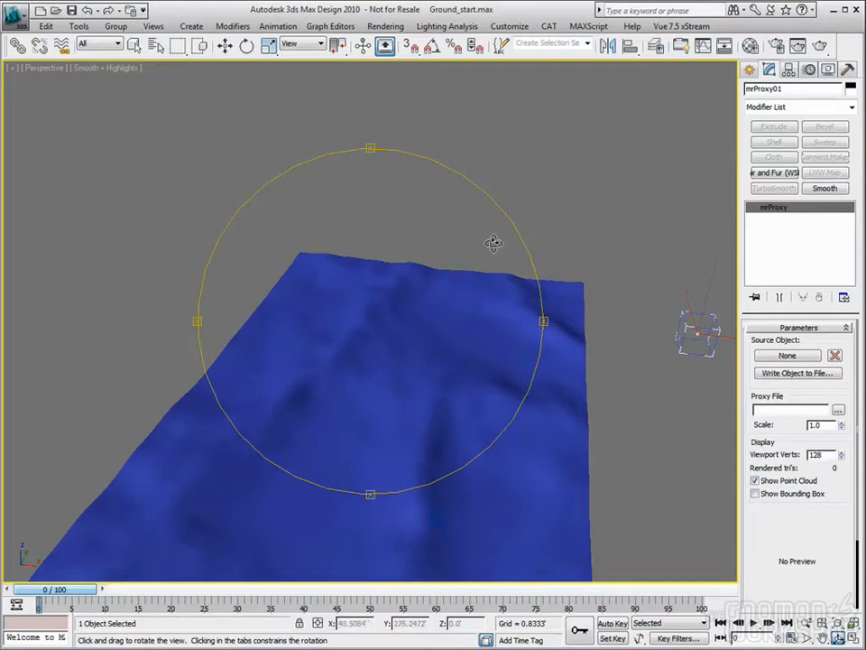
pyautogui.click(225, 45)
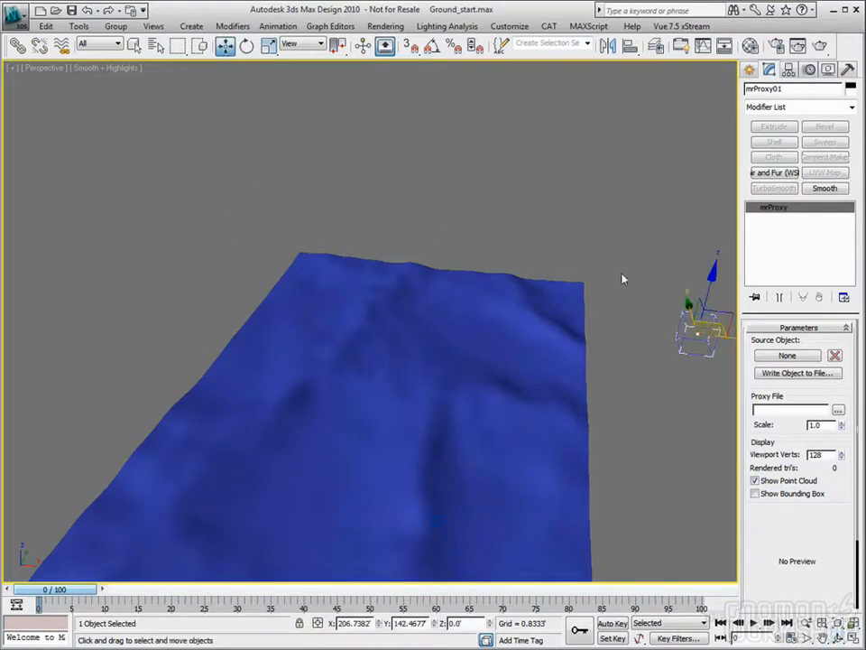
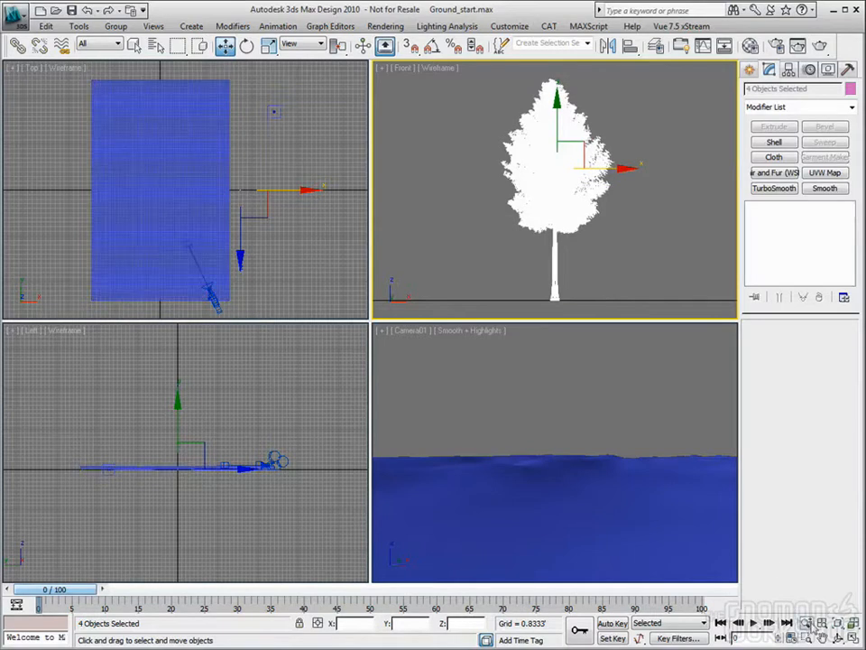
# Deselect the tree and display it in a maximized Front view with Smooth + Highlights shading.
pyautogui.click(854, 638)
pyautogui.click(570, 300)
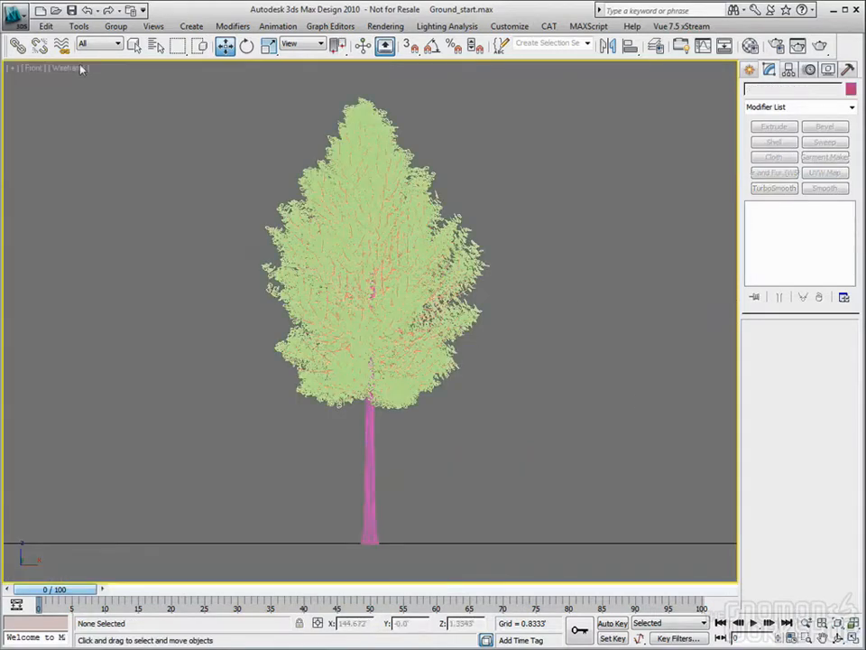
pyautogui.rightClick(53, 87)
pyautogui.click(69, 67)
pyautogui.click(86, 84)
pyautogui.scroll(-6, 370, 324)
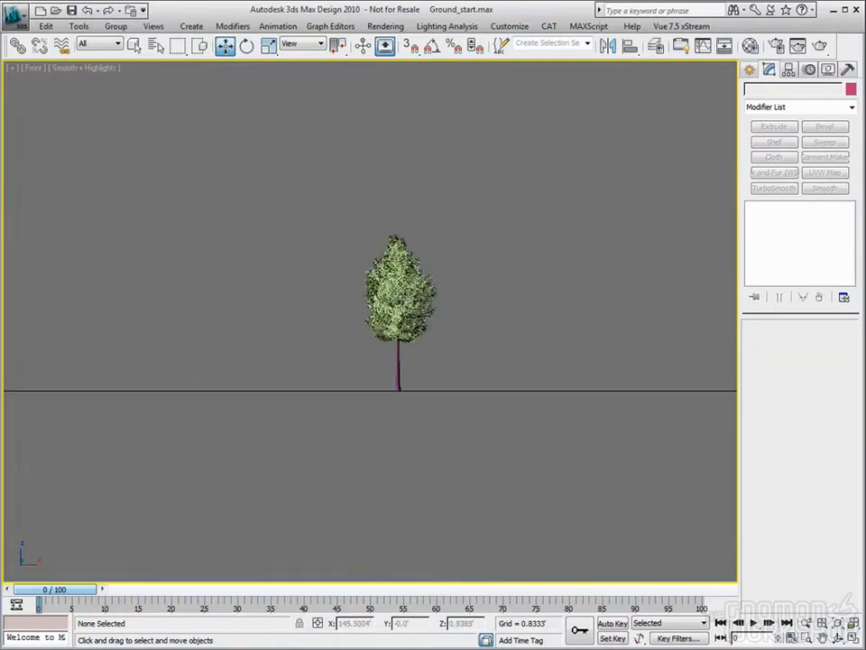
pyautogui.moveTo(472, 308); pyautogui.dragTo(496, 321, button='middle')
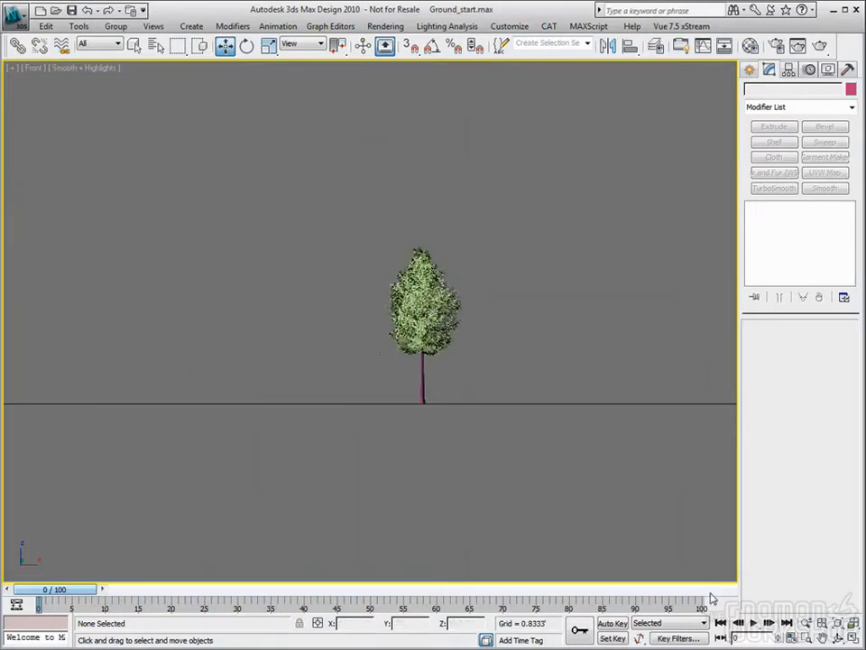
# Return to the four-viewport layout and hide the Ground object.
pyautogui.hotkey('alt', 'w')
pyautogui.click(202, 200)
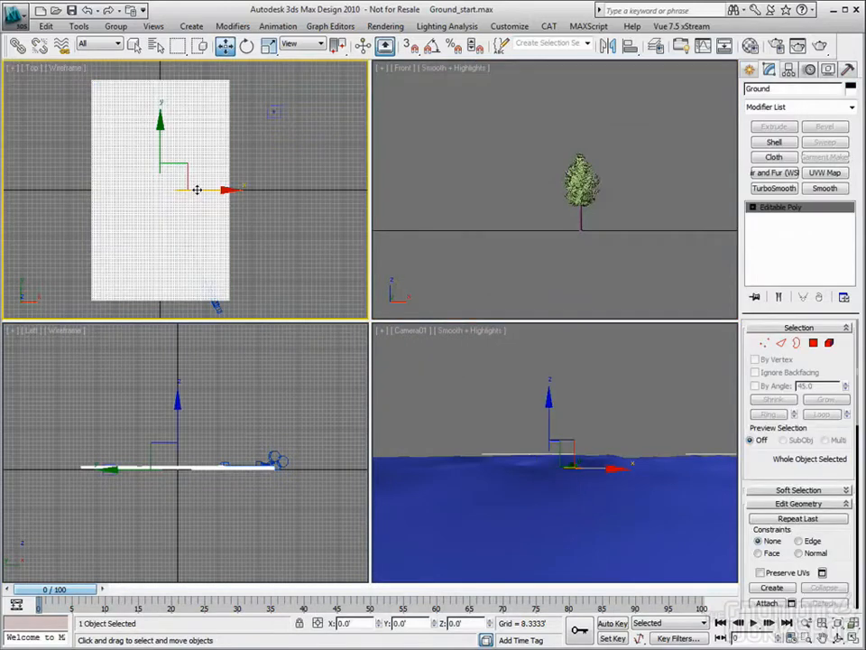
pyautogui.rightClick(197, 182)
pyautogui.click(190, 110)
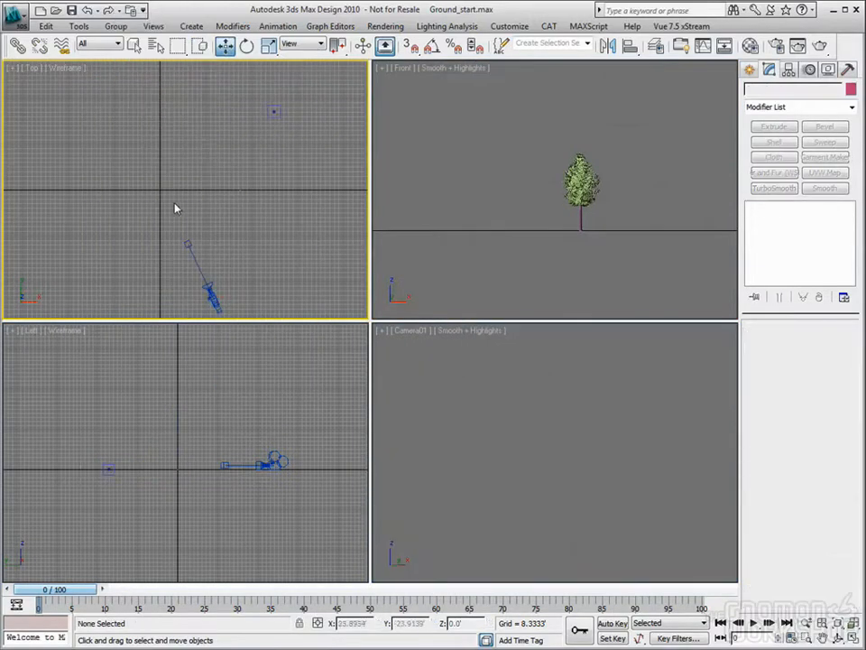
# Import quaking_aspen_02.obj with the default OBJ import options.
pyautogui.click(14, 17)
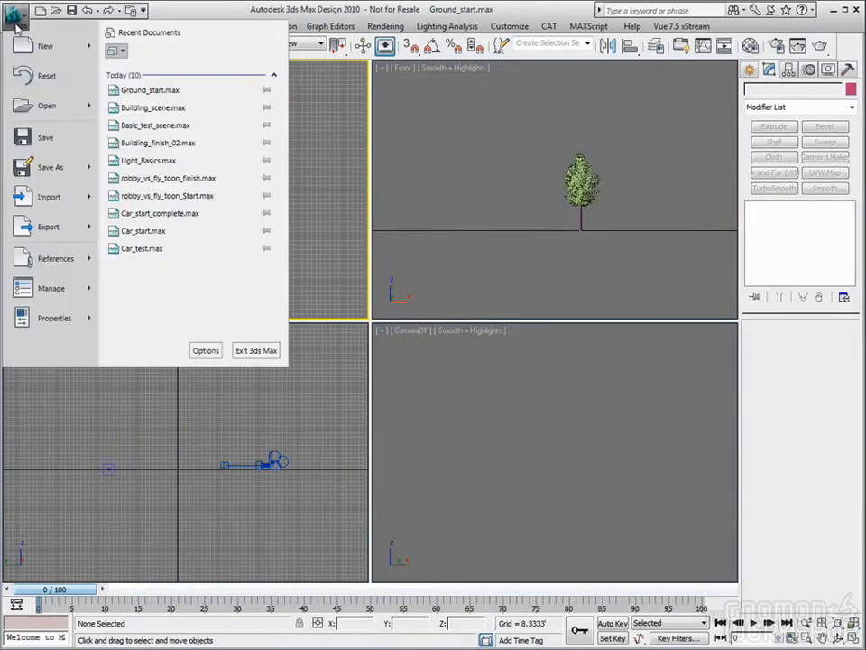
pyautogui.click(51, 200)
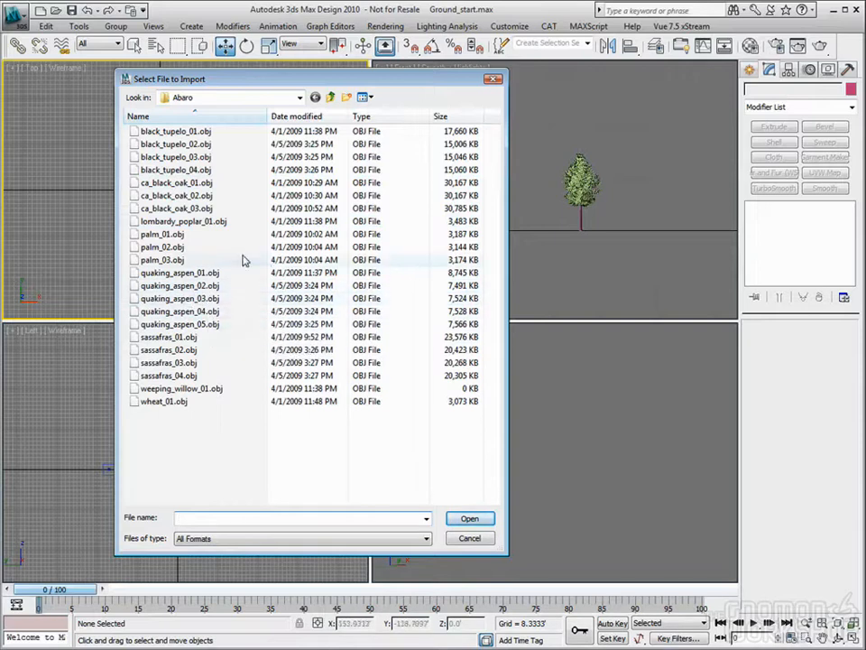
pyautogui.doubleClick(212, 289)
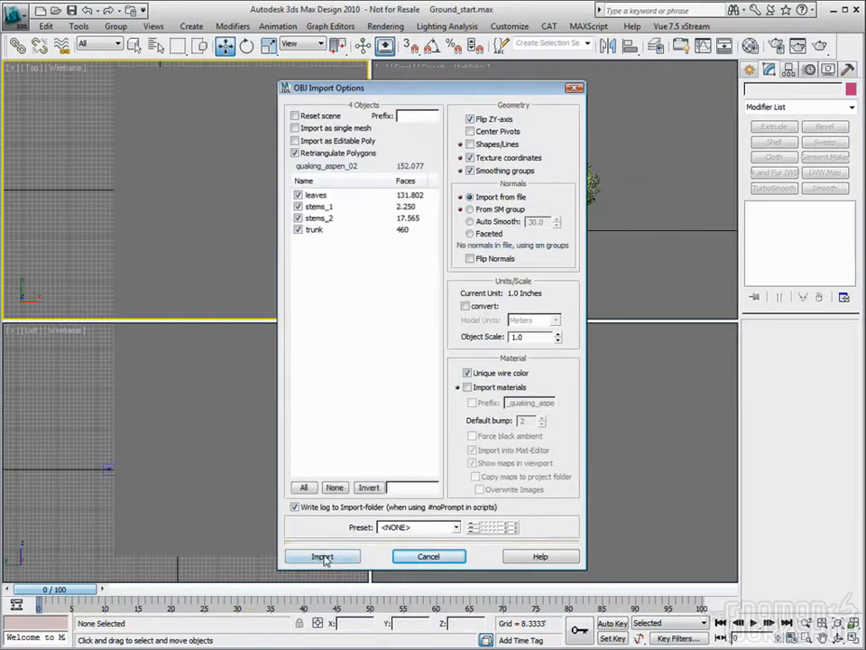
pyautogui.click(323, 558)
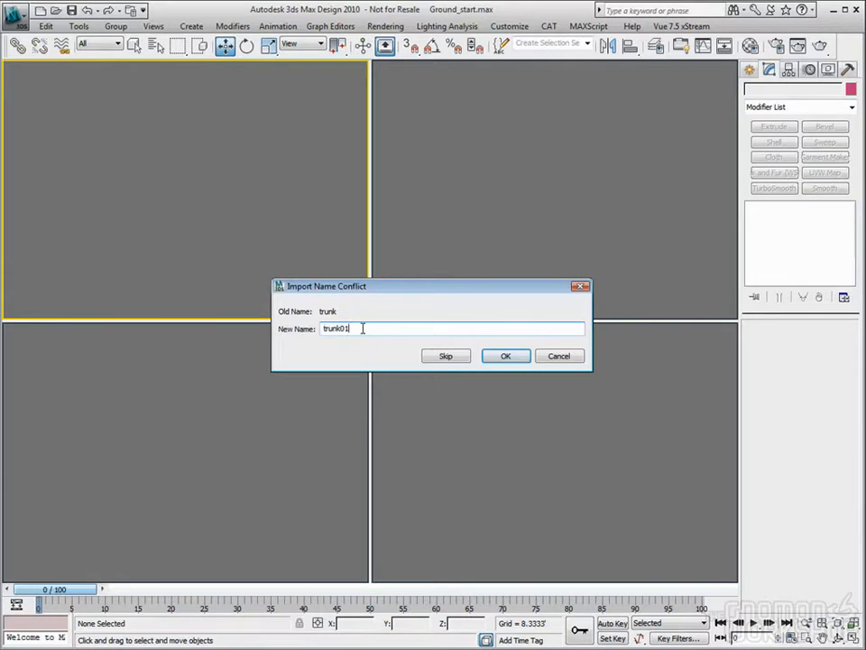
# Resolve the import name conflicts by giving the tree parts new names, including trunk01, stems_03 and leaves01.
pyautogui.click(490, 357)
pyautogui.click(385, 329)
pyautogui.click(504, 357)
pyautogui.click(365, 329)
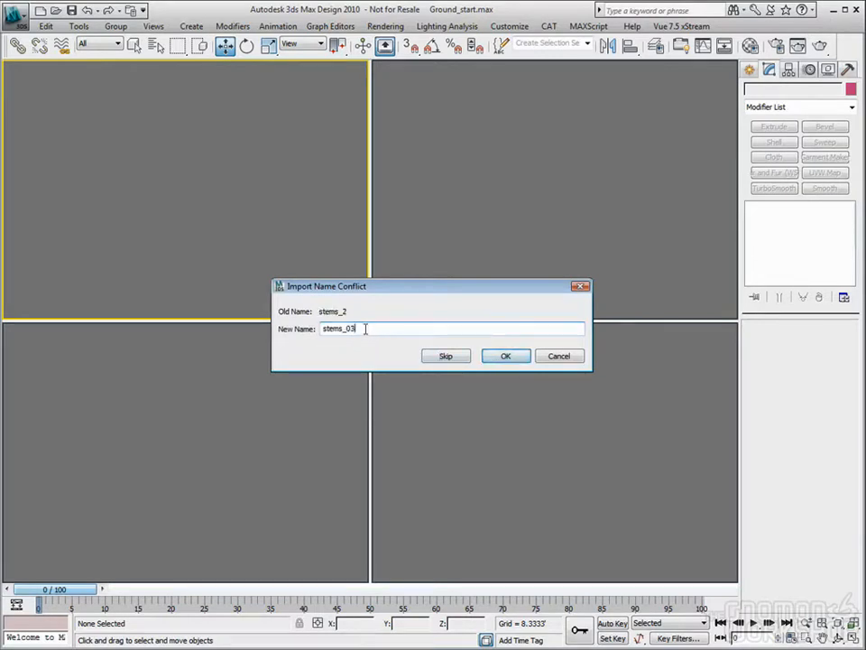
pyautogui.click(504, 356)
pyautogui.click(367, 329)
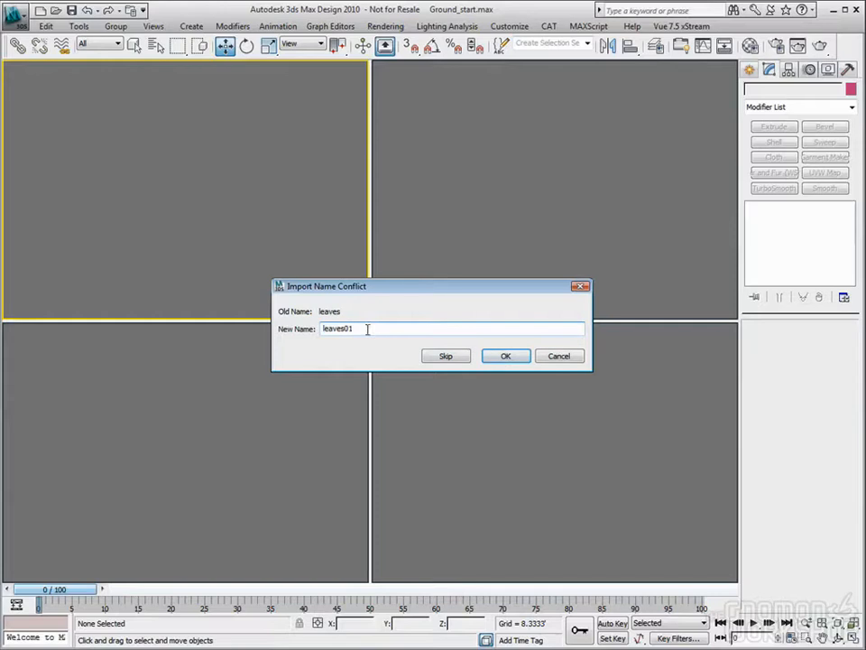
pyautogui.click(504, 358)
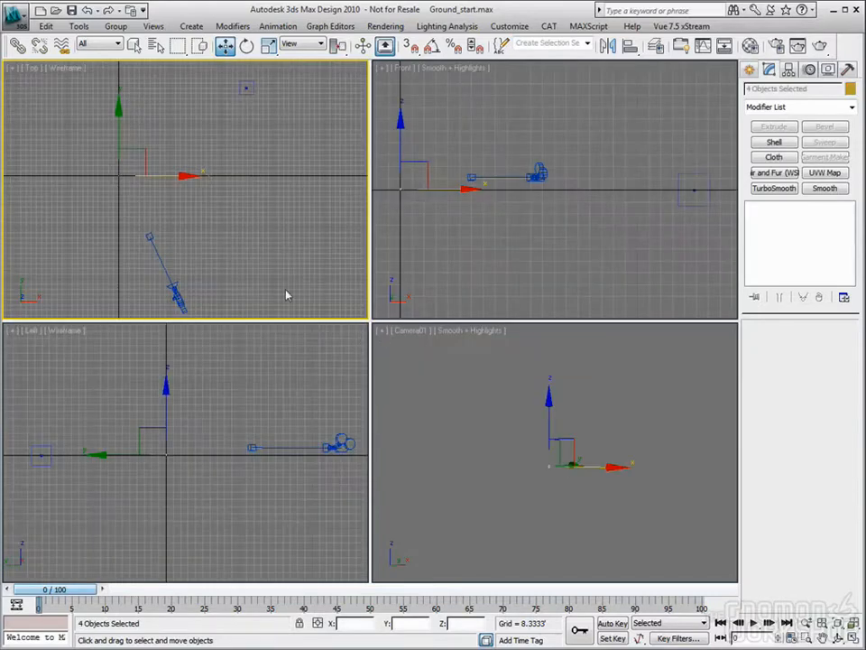
# Move the newly imported aspen along X until it stands close beside the first tree.
pyautogui.moveTo(163, 177); pyautogui.dragTo(328, 197)
pyautogui.scroll(4, 208, 178)
pyautogui.rightClick(604, 219)
pyautogui.scroll(8, 606, 192)
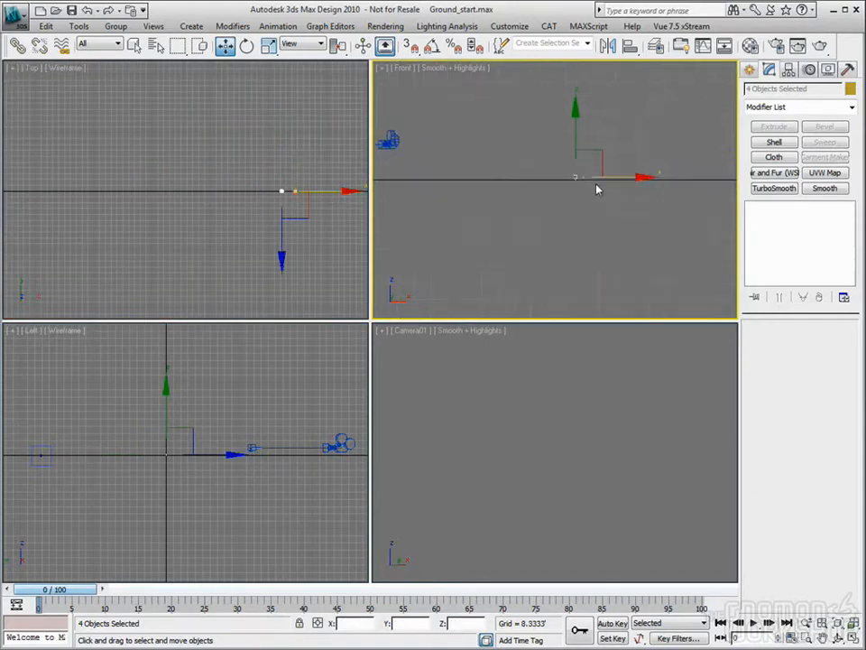
pyautogui.scroll(10, 582, 194)
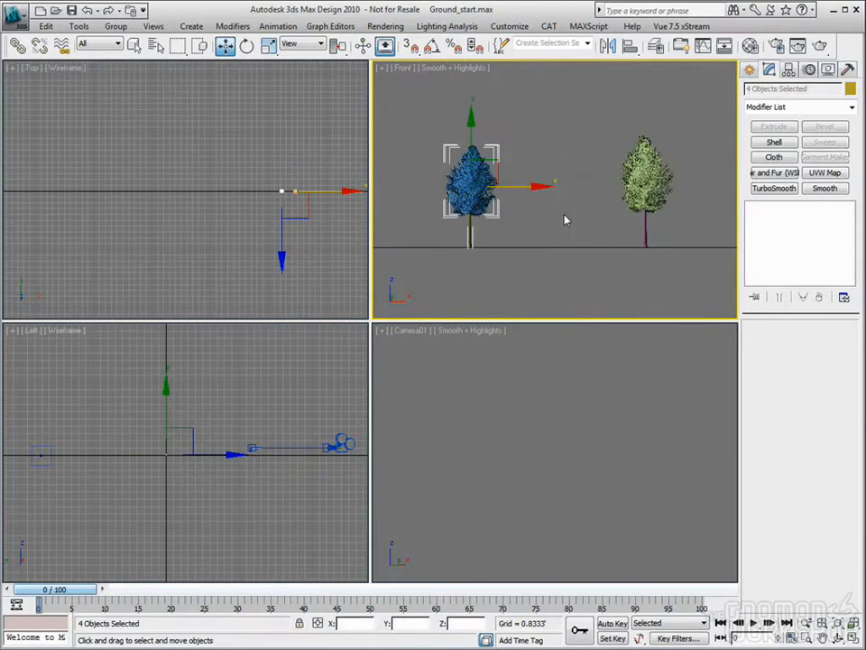
pyautogui.moveTo(446, 194); pyautogui.dragTo(536, 240)
# Import quaking_aspen_04.obj with the default OBJ import options.
pyautogui.rightClick(118, 248)
pyautogui.moveTo(102, 193); pyautogui.dragTo(108, 164, button='middle')
pyautogui.scroll(-3, 167, 171)
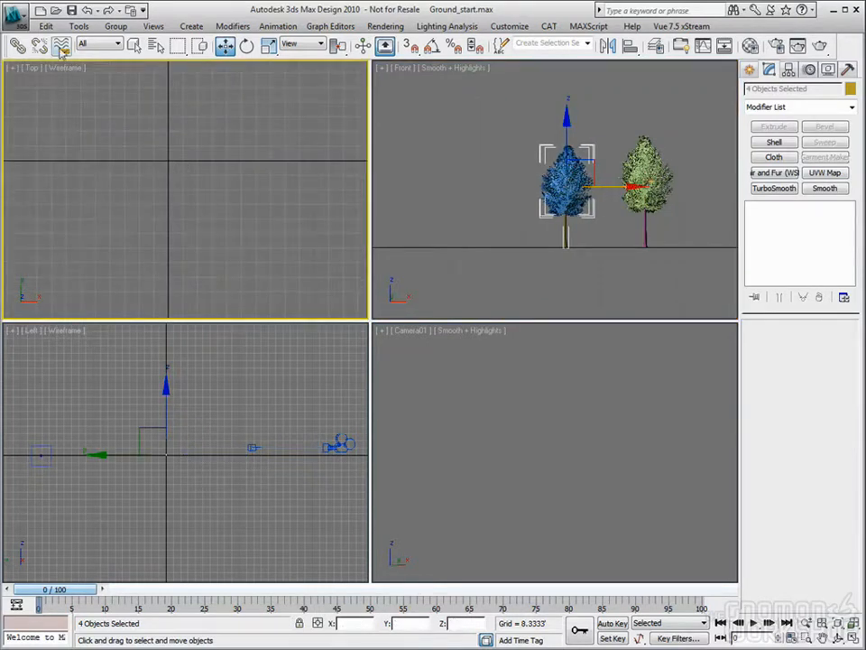
pyautogui.click(14, 14)
pyautogui.click(67, 198)
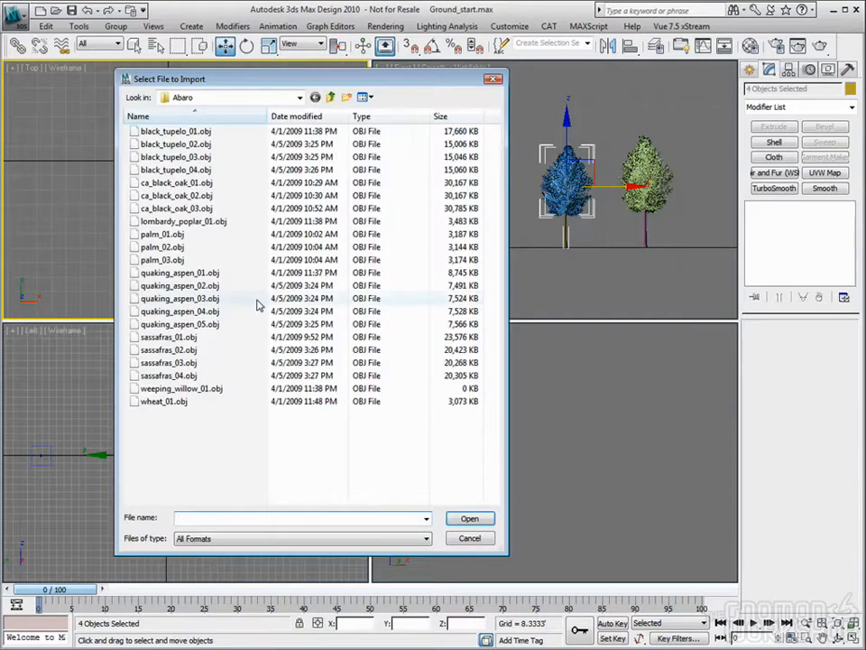
pyautogui.doubleClick(205, 310)
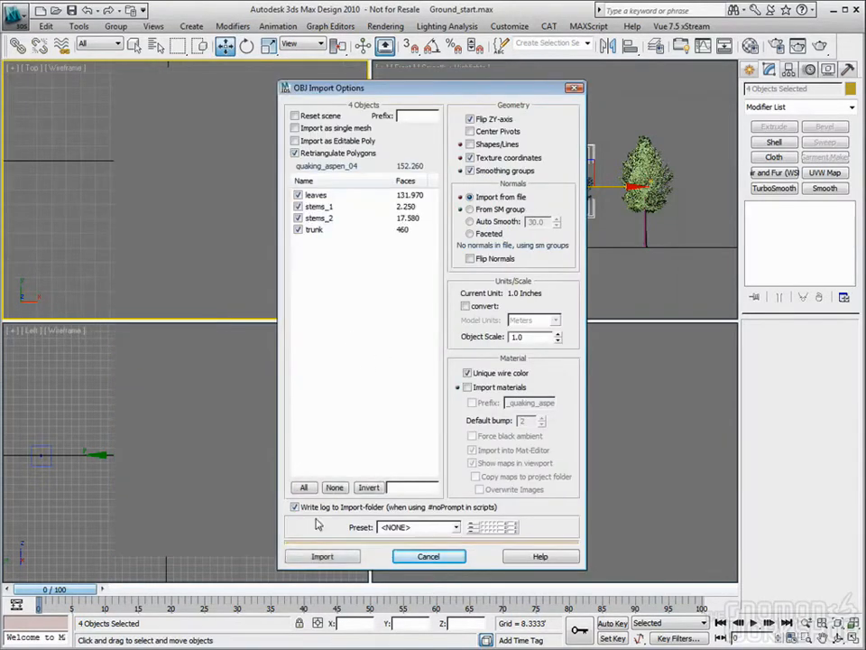
pyautogui.click(322, 555)
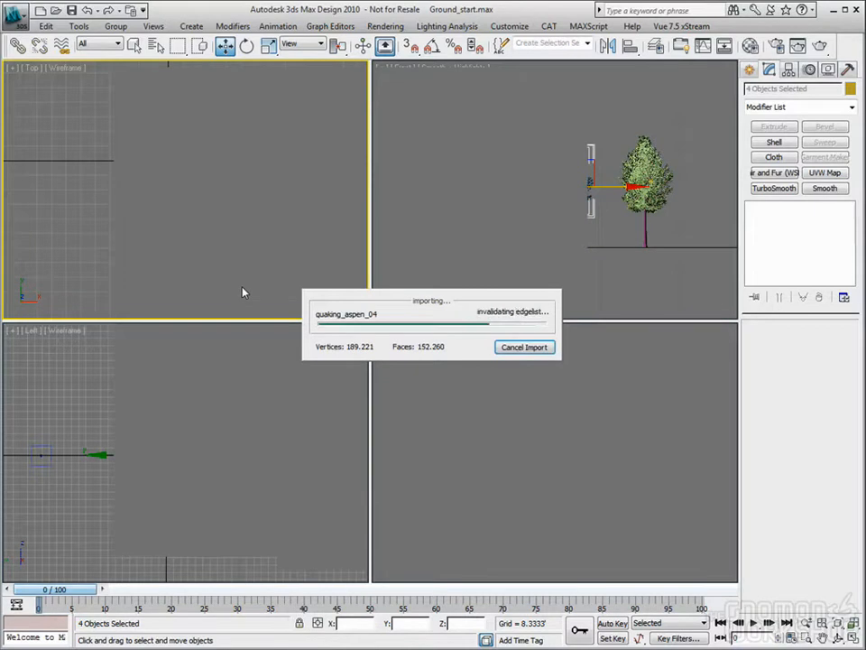
# Resolve the second tree import's name conflicts by adding b suffixes to part names, including stems_03bb and leaves01bbbb.
pyautogui.click(364, 329)
pyautogui.click(499, 357)
pyautogui.write('stems_03bb')
pyautogui.click(505, 360)
pyautogui.click(408, 328)
pyautogui.write('bbb')
pyautogui.click(495, 357)
pyautogui.click(397, 329)
pyautogui.write('bbbb')
pyautogui.click(504, 359)
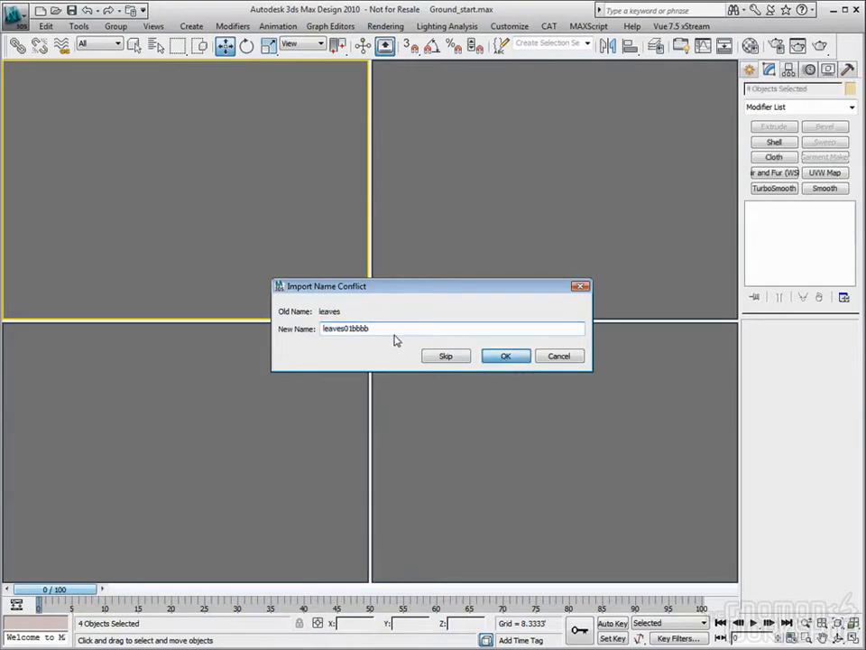
# Move the newly imported aspen along X in the Top view until it lines up close beside the other two aspens.
pyautogui.moveTo(145, 193); pyautogui.dragTo(749, 616, button='middle')
pyautogui.click(852, 638)
pyautogui.scroll(-5, 341, 380)
pyautogui.scroll(4, 411, 315)
pyautogui.moveTo(268, 311); pyautogui.dragTo(425, 311)
pyautogui.scroll(5, 406, 312)
pyautogui.moveTo(329, 314); pyautogui.dragTo(434, 315)
pyautogui.press('g')
pyautogui.scroll(1, 462, 307)
pyautogui.scroll(-5, 448, 308)
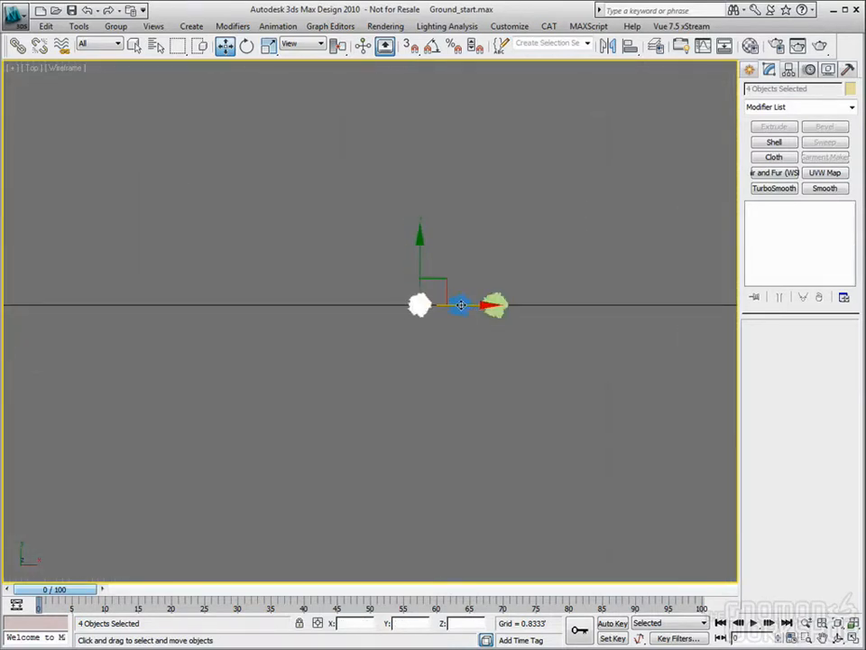
pyautogui.press('g')
pyautogui.scroll(-3, 475, 329)
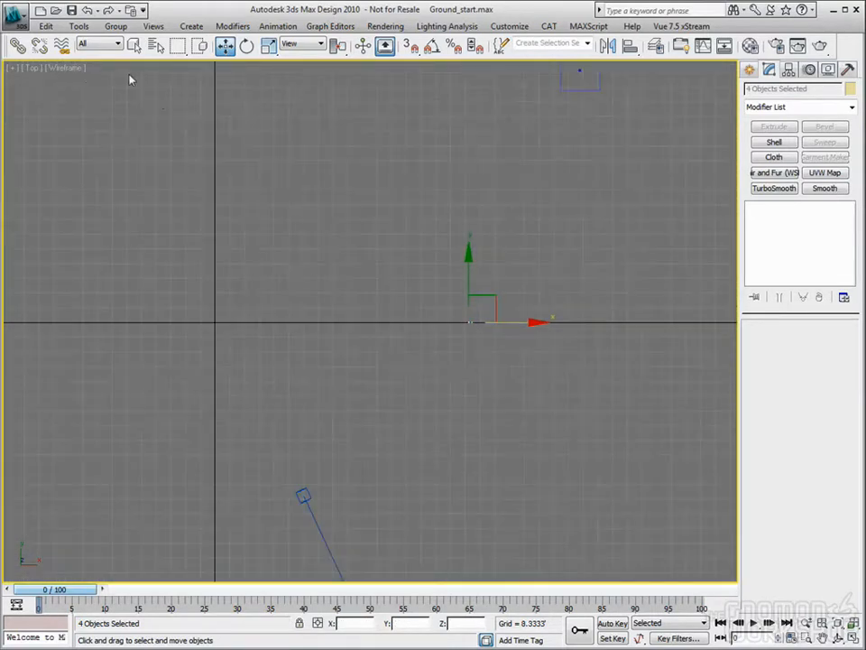
# Import sassafras_02.obj with the default OBJ import options.
pyautogui.click(14, 14)
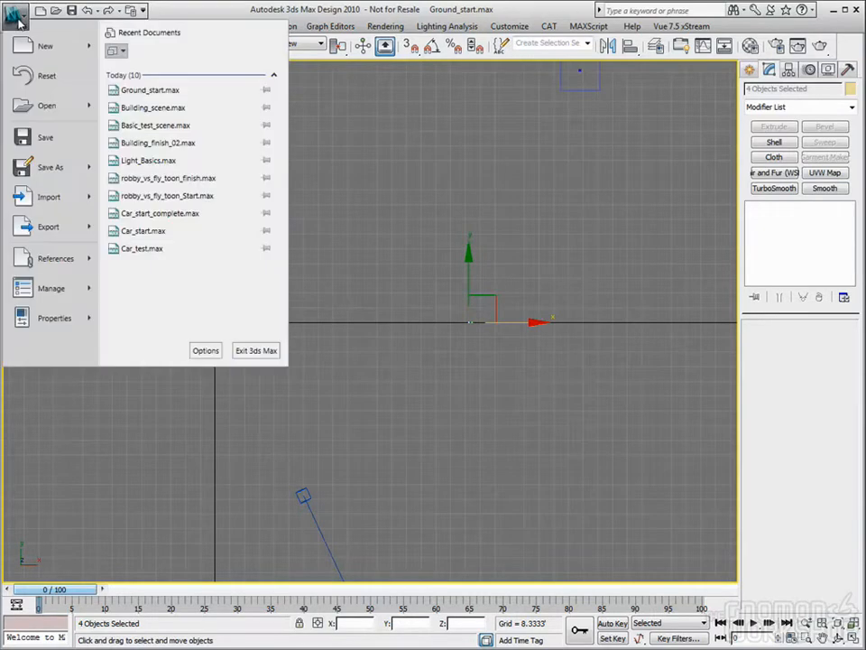
pyautogui.click(50, 188)
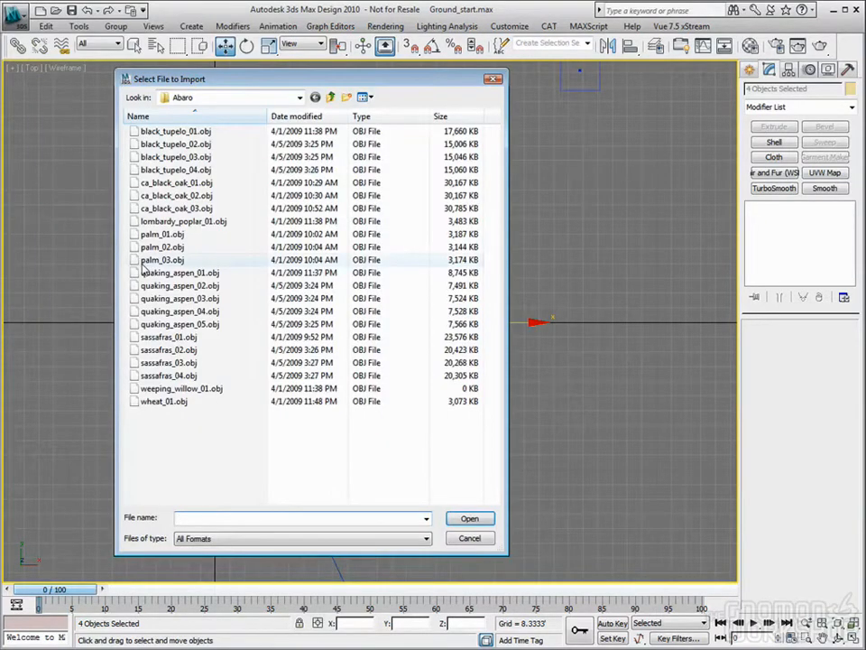
pyautogui.click(167, 350)
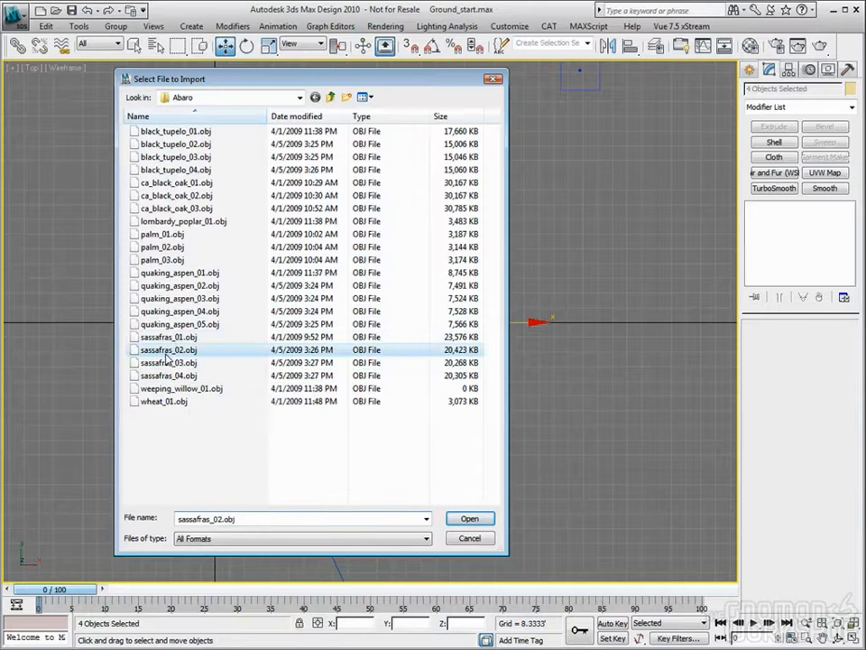
pyautogui.click(469, 518)
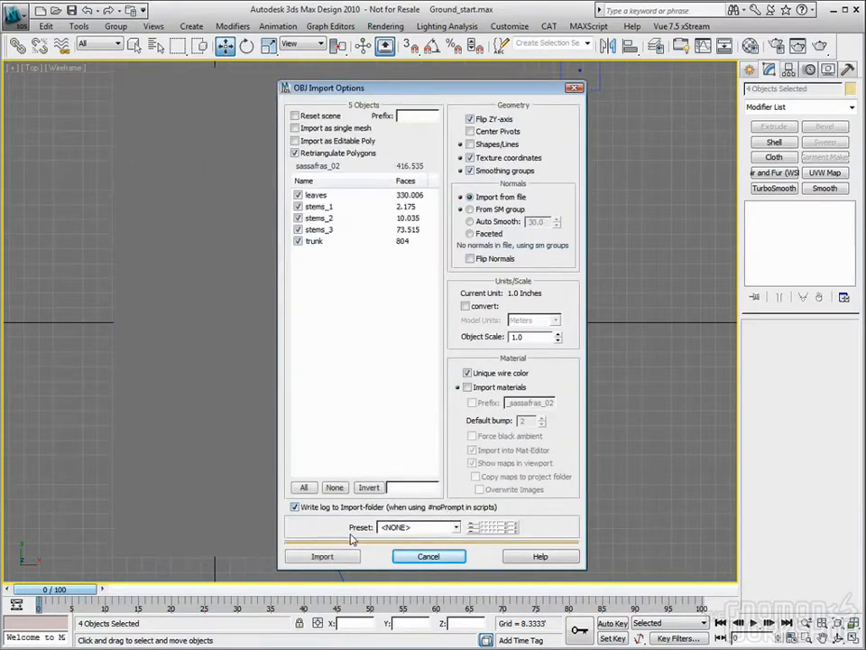
pyautogui.click(321, 556)
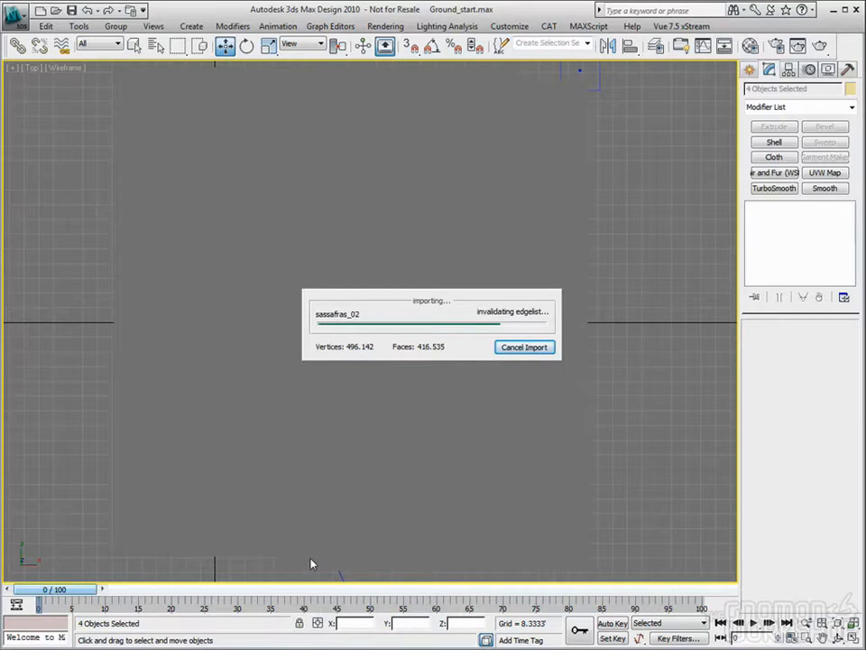
# Resolve the first sassafras import's name conflicts by adding c suffixes to the part names, including stems_03cc.
pyautogui.click(406, 328)
pyautogui.write('c')
pyautogui.click(485, 357)
pyautogui.write('stems_03cc')
pyautogui.click(503, 358)
pyautogui.click(404, 331)
pyautogui.write('cc')
pyautogui.click(503, 359)
pyautogui.click(397, 328)
pyautogui.write('c')
pyautogui.click(505, 356)
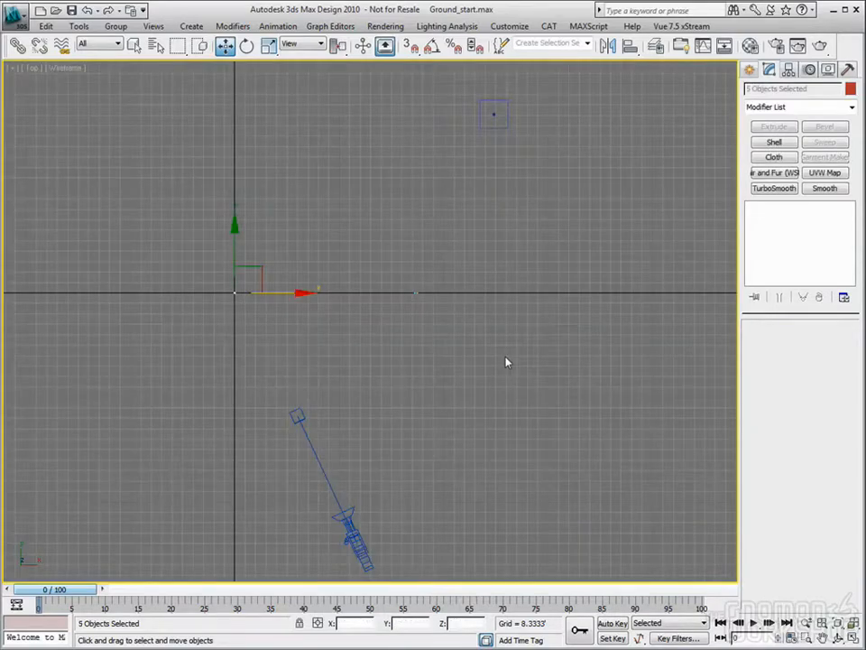
# Move the imported sassafras along X to near the three aspens, and shift it along Y behind their row.
pyautogui.moveTo(442, 294); pyautogui.dragTo(593, 294)
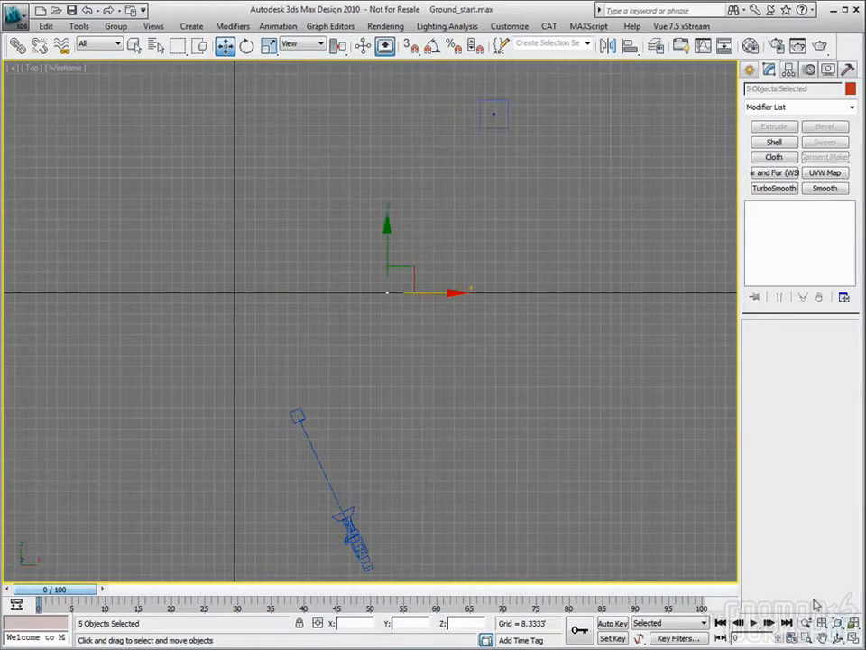
pyautogui.press('z')
pyautogui.scroll(-8, 320, 385)
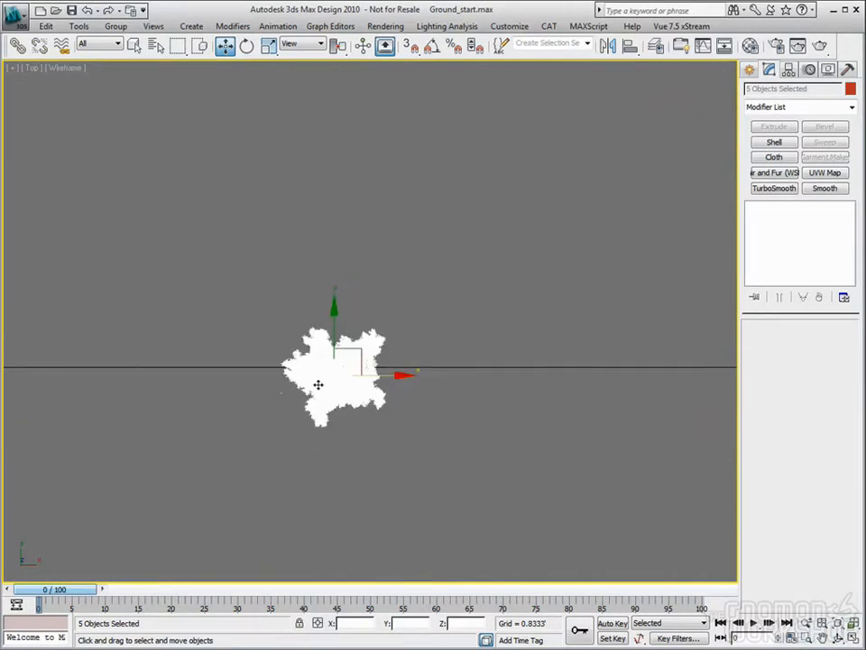
pyautogui.scroll(-4, 325, 385)
pyautogui.moveTo(259, 368); pyautogui.dragTo(522, 362)
pyautogui.scroll(6, 522, 362)
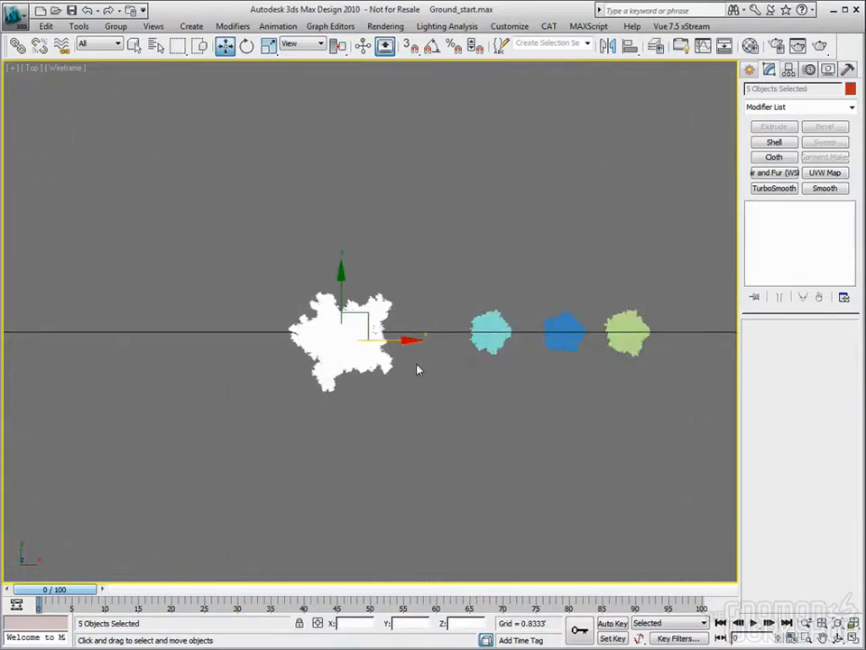
pyautogui.scroll(-2, 502, 360)
pyautogui.moveTo(387, 295); pyautogui.dragTo(386, 192)
pyautogui.moveTo(388, 226); pyautogui.dragTo(482, 307, button='middle')
# Import sassafras_04.obj with the default OBJ import options.
pyautogui.click(16, 22)
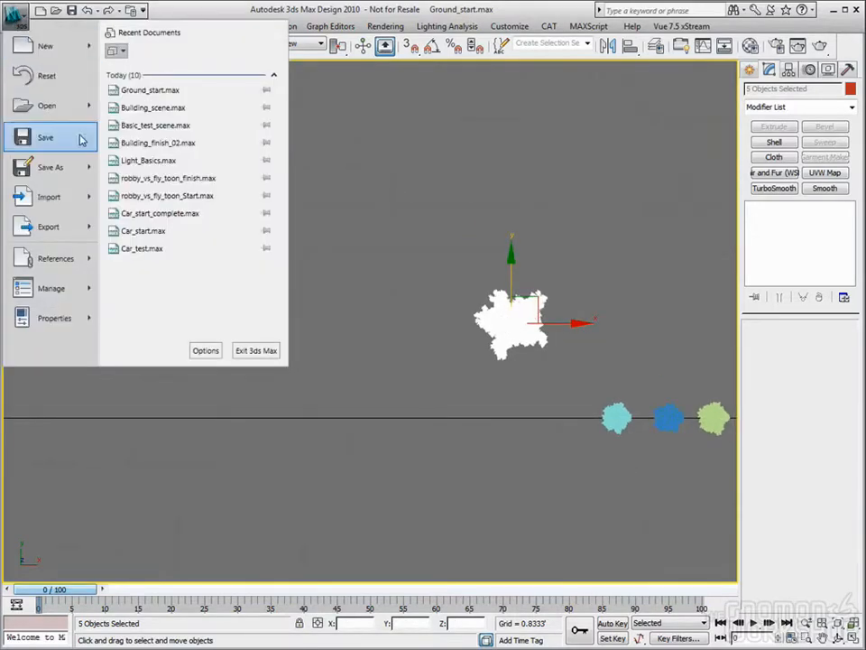
pyautogui.click(55, 207)
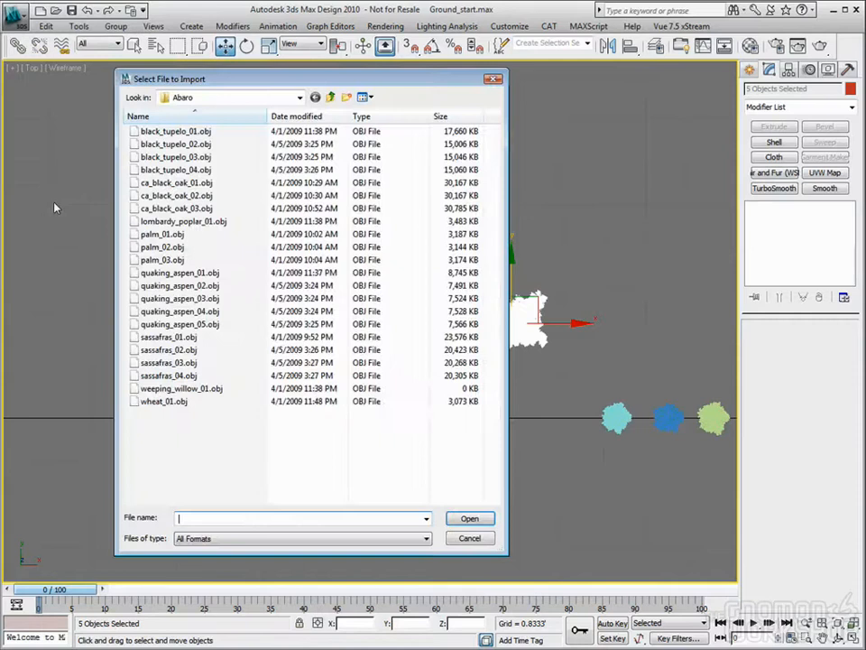
pyautogui.doubleClick(183, 375)
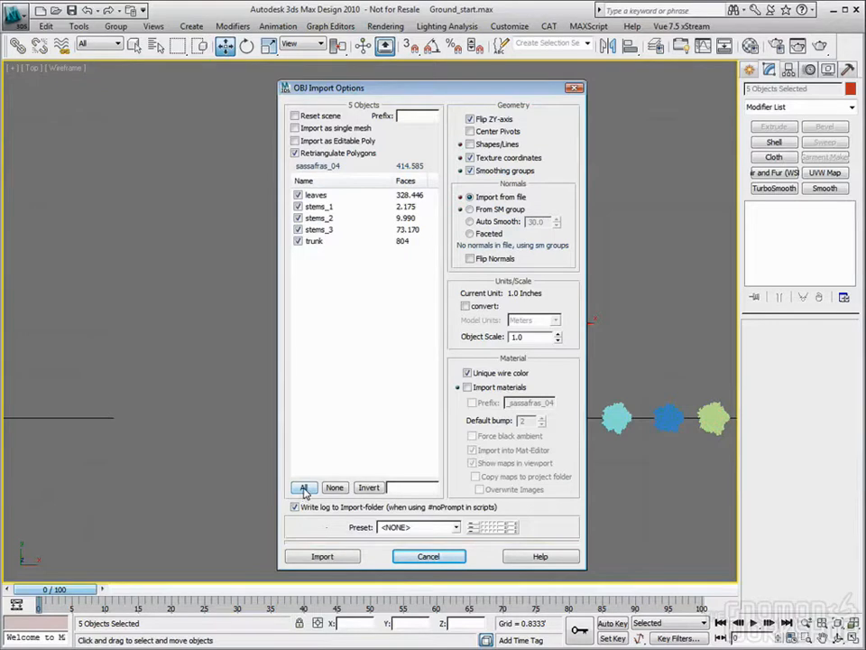
pyautogui.click(344, 555)
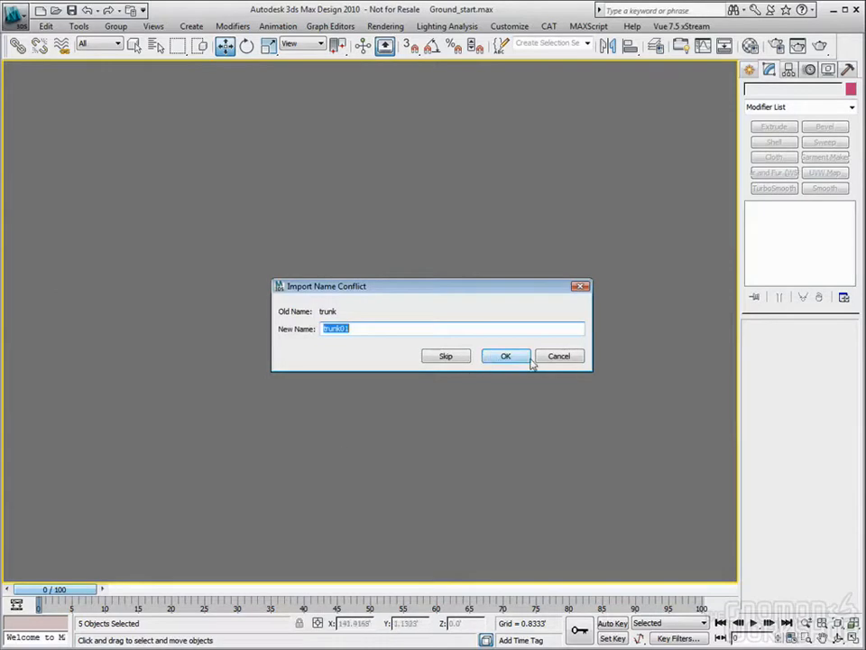
# Resolve the second sassafras import's name conflicts by giving parts d-suffixed names, including stems_04d and leaves01d.
pyautogui.click(485, 357)
pyautogui.click(502, 356)
pyautogui.click(388, 330)
pyautogui.write('dd')
pyautogui.click(501, 356)
pyautogui.click(394, 330)
pyautogui.write('dd')
pyautogui.click(501, 356)
pyautogui.click(391, 331)
pyautogui.write('d')
pyautogui.click(506, 357)
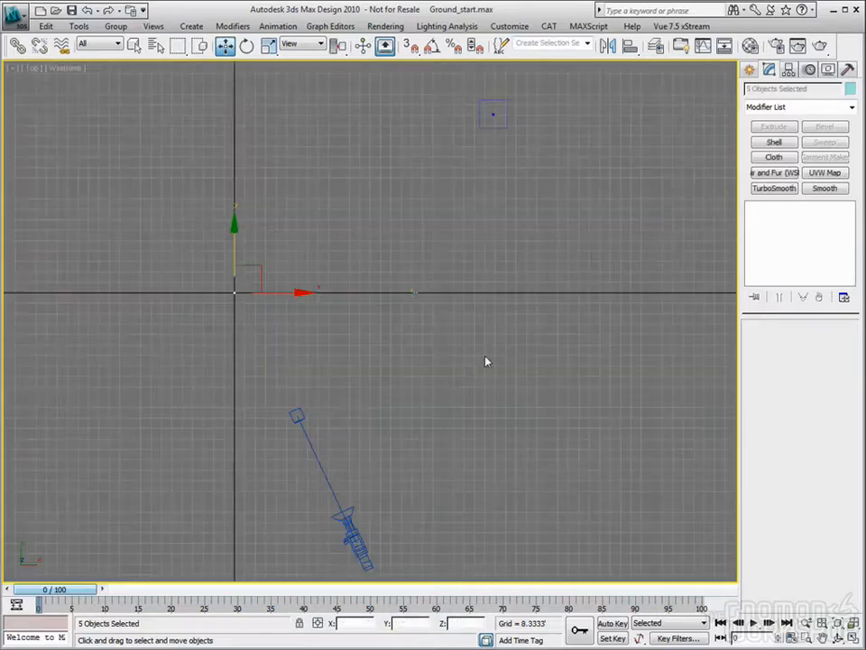
# Move the second sassafras next to the first one, to about X 139.5' and Y 1.9', spaced clear of its branches.
pyautogui.moveTo(314, 401); pyautogui.dragTo(293, 353, button='middle')
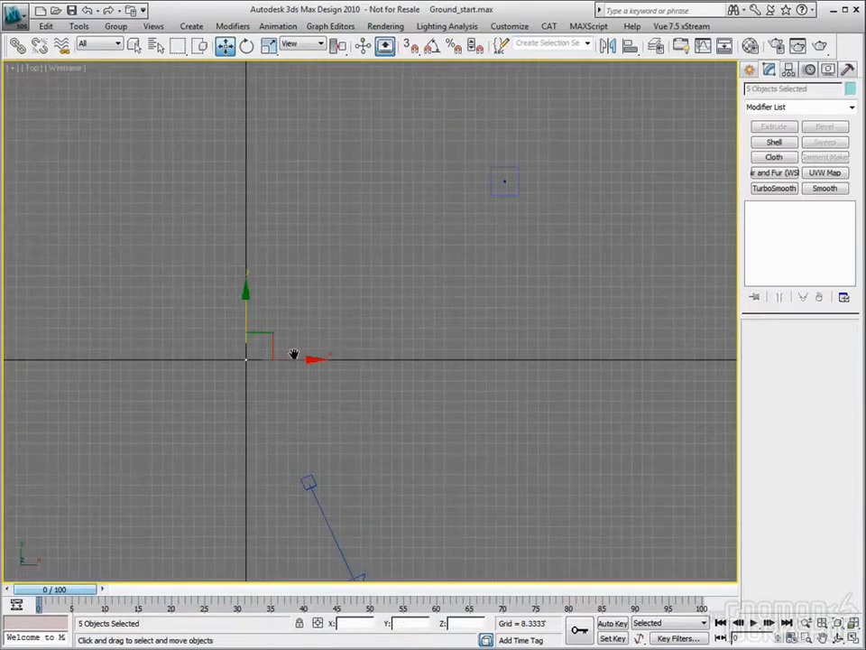
pyautogui.scroll(2, 292, 359)
pyautogui.moveTo(274, 358); pyautogui.dragTo(510, 358)
pyautogui.scroll(5, 489, 355)
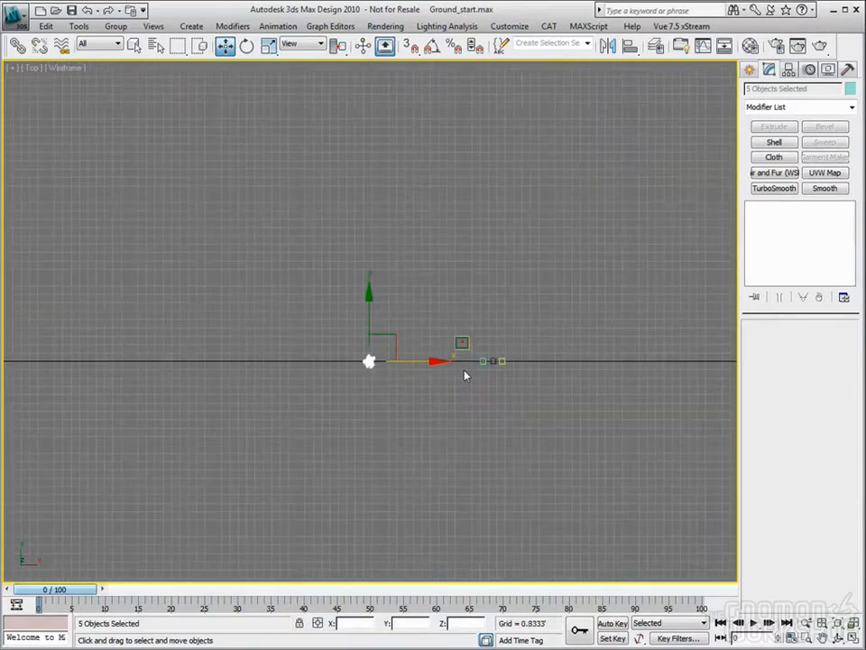
pyautogui.scroll(6, 474, 375)
pyautogui.moveTo(210, 322); pyautogui.dragTo(535, 266)
pyautogui.moveTo(536, 321); pyautogui.dragTo(452, 362, button='middle')
pyautogui.moveTo(529, 303); pyautogui.dragTo(411, 303)
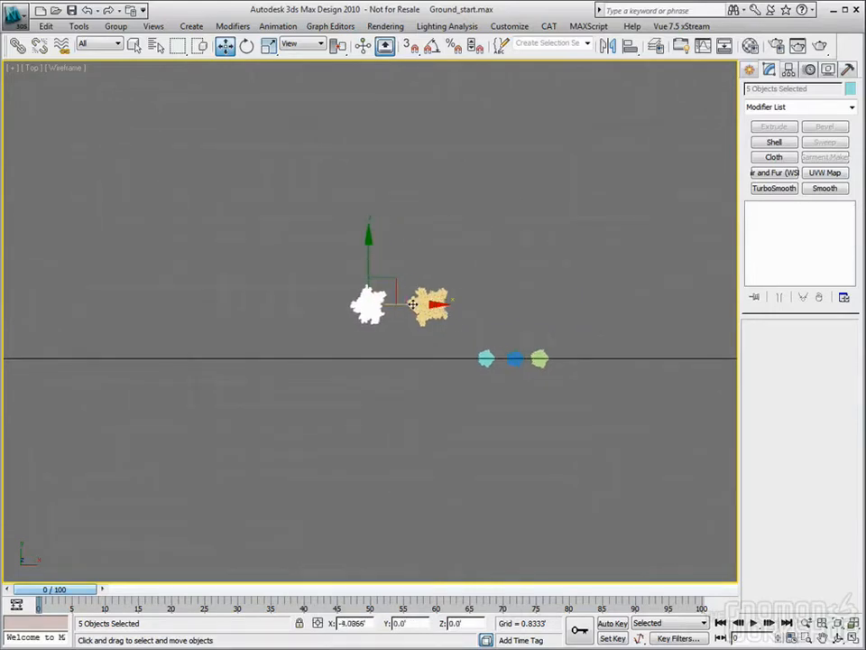
# Examine the five imported trees in the enlarged Front view, comparing the two sassafras up close with nothing selected.
pyautogui.click(850, 638)
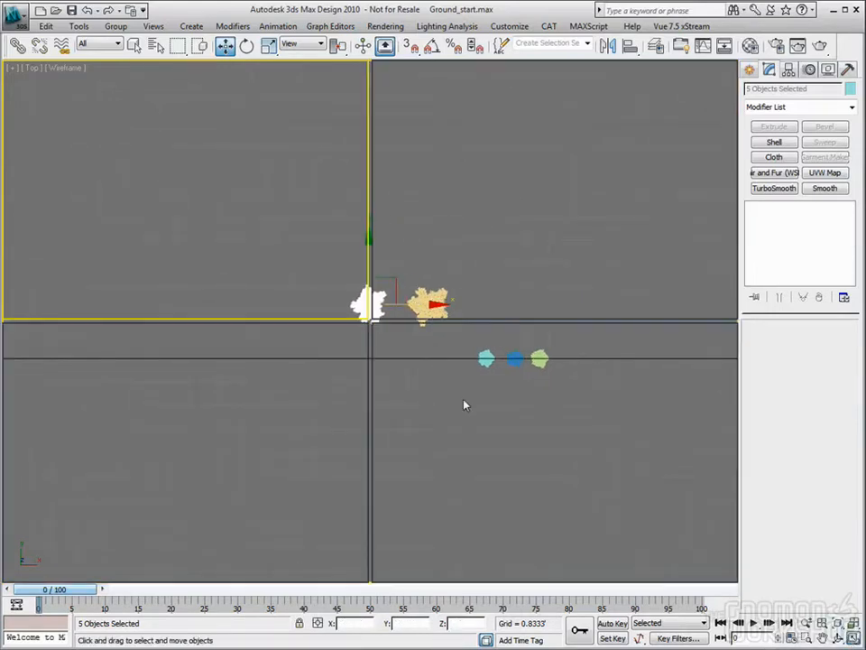
pyautogui.rightClick(595, 235)
pyautogui.hotkey('alt', 'w')
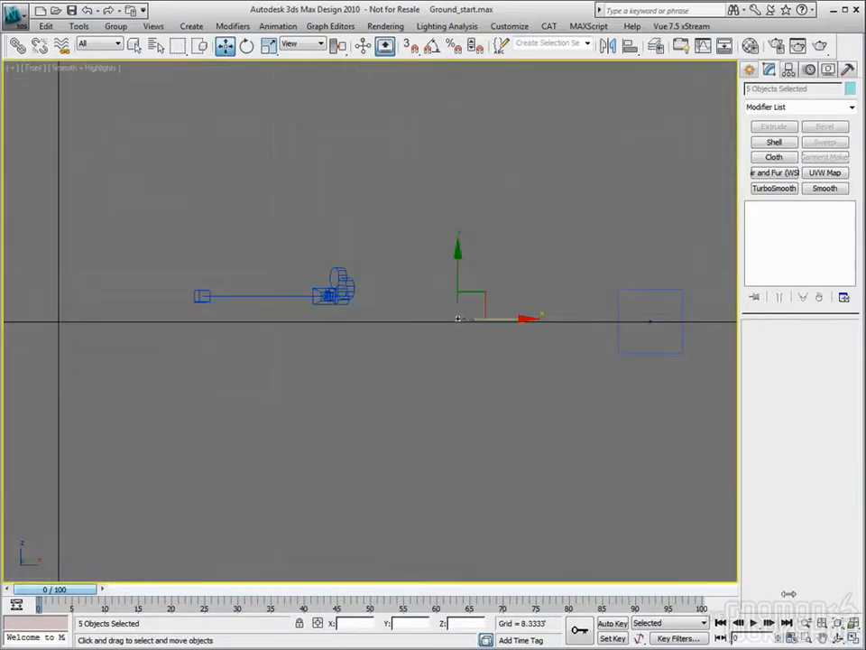
pyautogui.scroll(6, 389, 367)
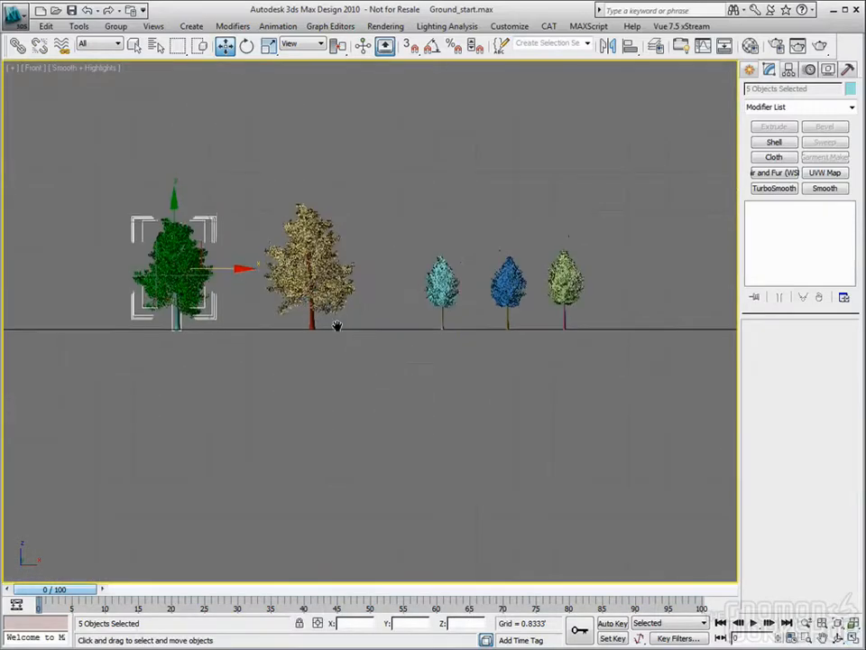
pyautogui.hotkey('alt', 'w')
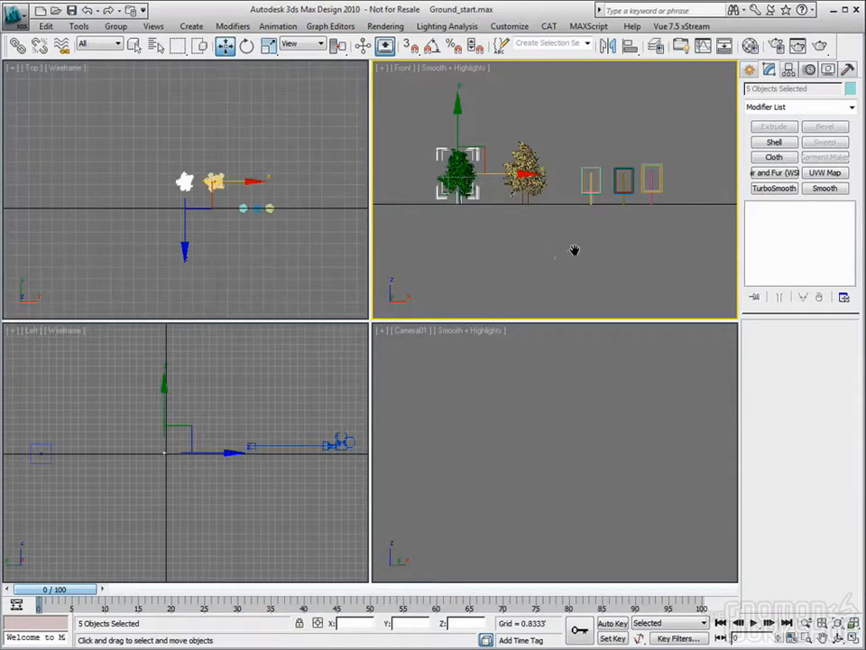
pyautogui.moveTo(574, 249); pyautogui.dragTo(576, 254, button='middle')
pyautogui.middleClick(298, 388)
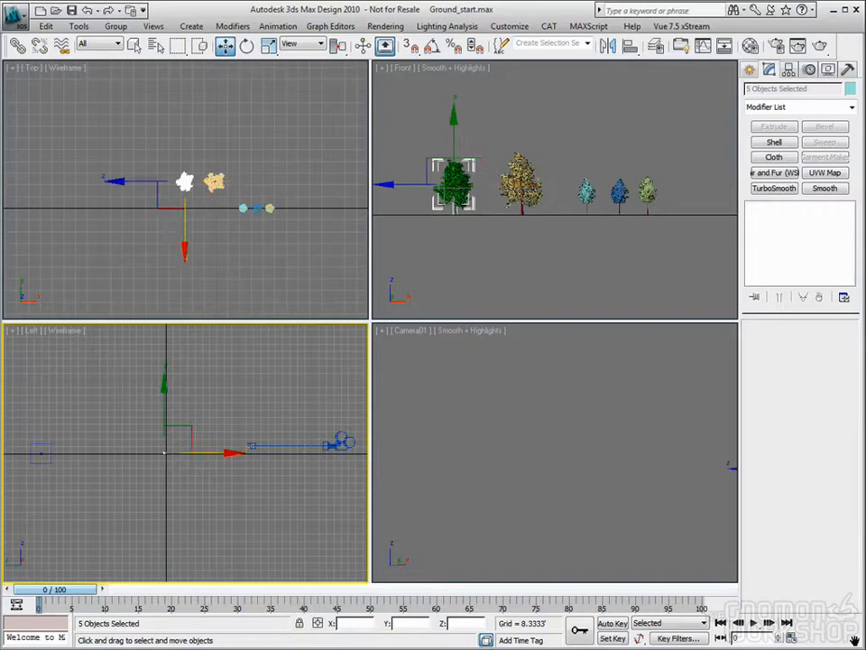
pyautogui.click(855, 639)
pyautogui.moveTo(373, 351); pyautogui.dragTo(399, 366, button='middle')
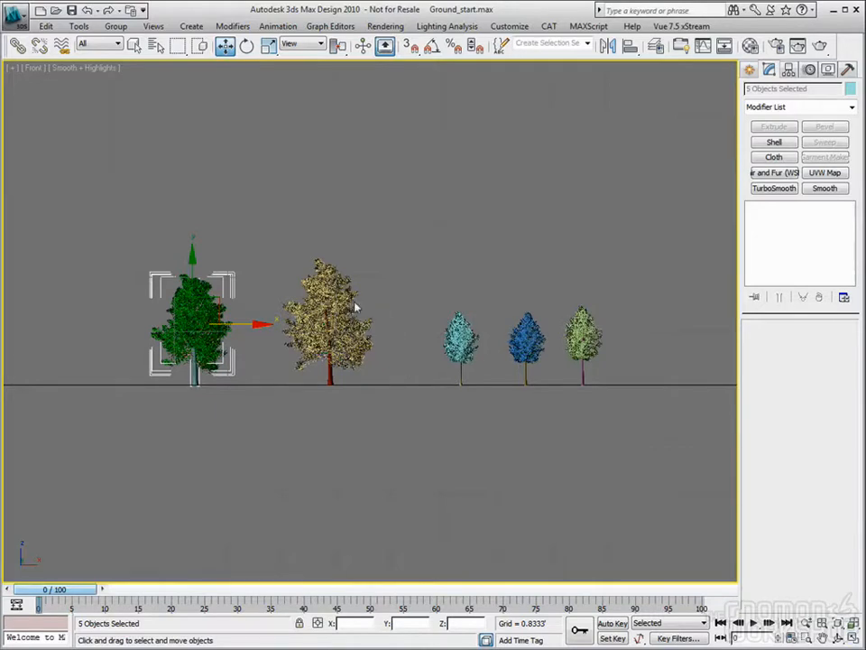
pyautogui.moveTo(265, 261); pyautogui.dragTo(275, 261, button='middle')
pyautogui.scroll(4, 198, 334)
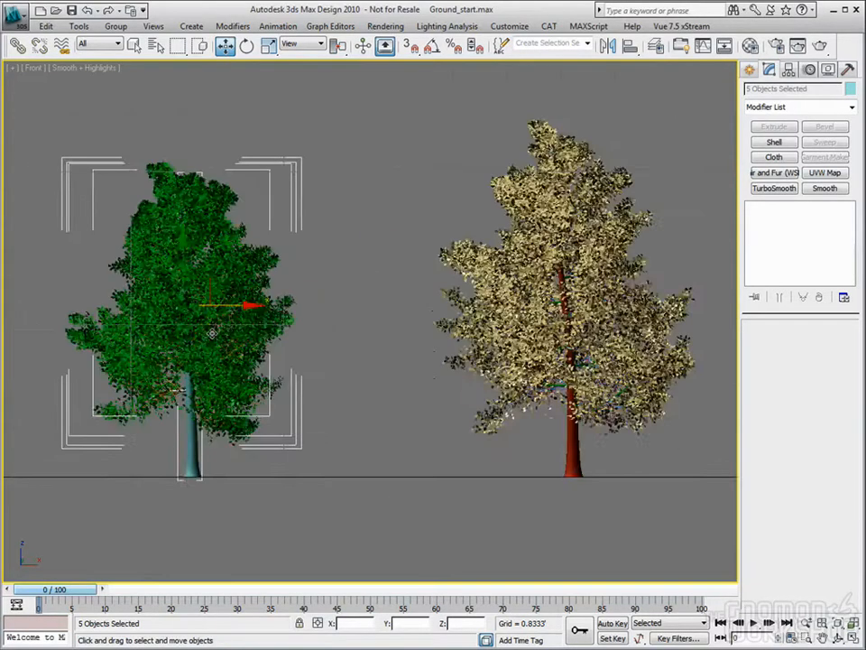
pyautogui.scroll(-2, 198, 335)
pyautogui.click(308, 401)
pyautogui.moveTo(268, 377); pyautogui.dragTo(338, 377, button='middle')
pyautogui.scroll(1, 240, 363)
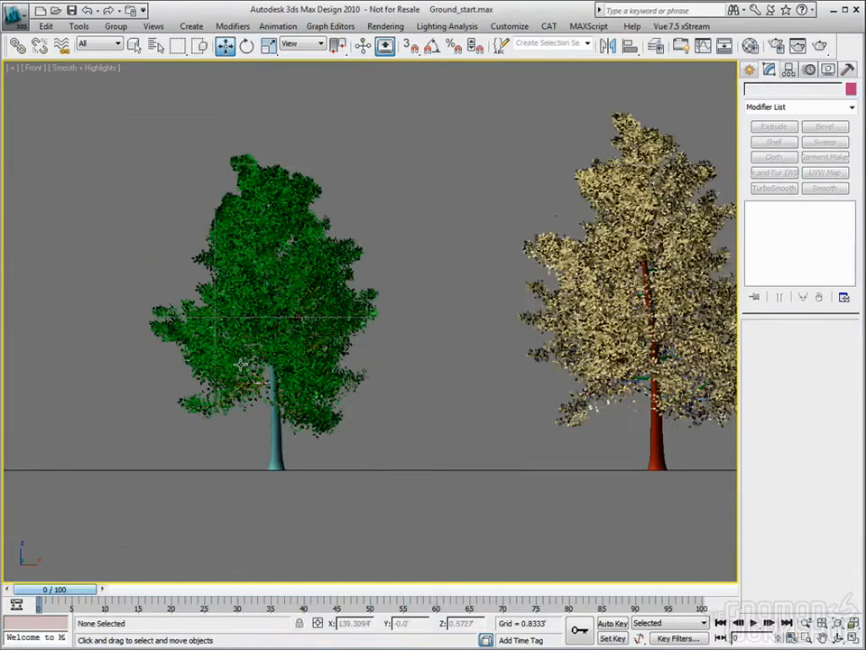
pyautogui.scroll(-2, 257, 365)
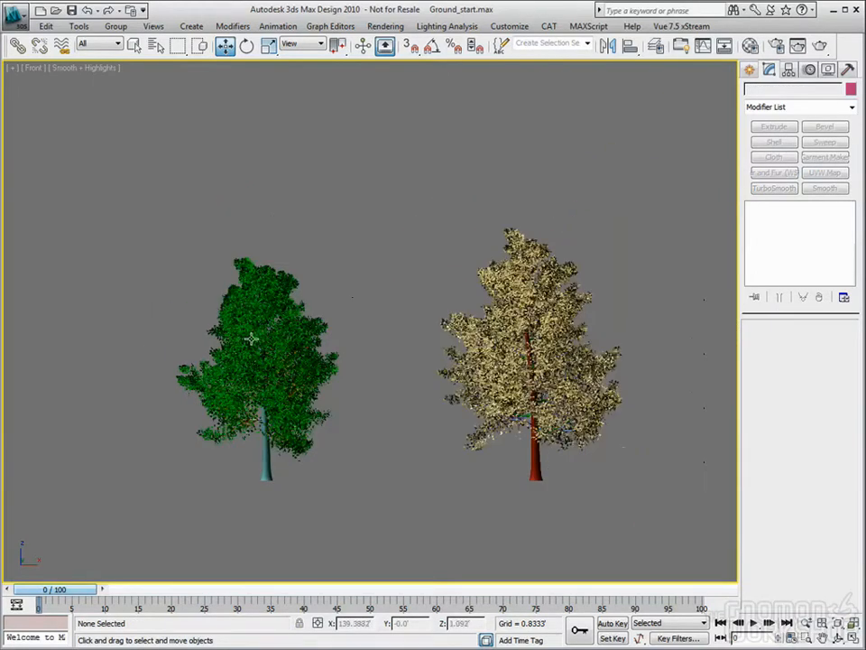
# Try lifting the green sassafras's leaves mesh along Z to expose its branches, and undo the move.
pyautogui.click(251, 341)
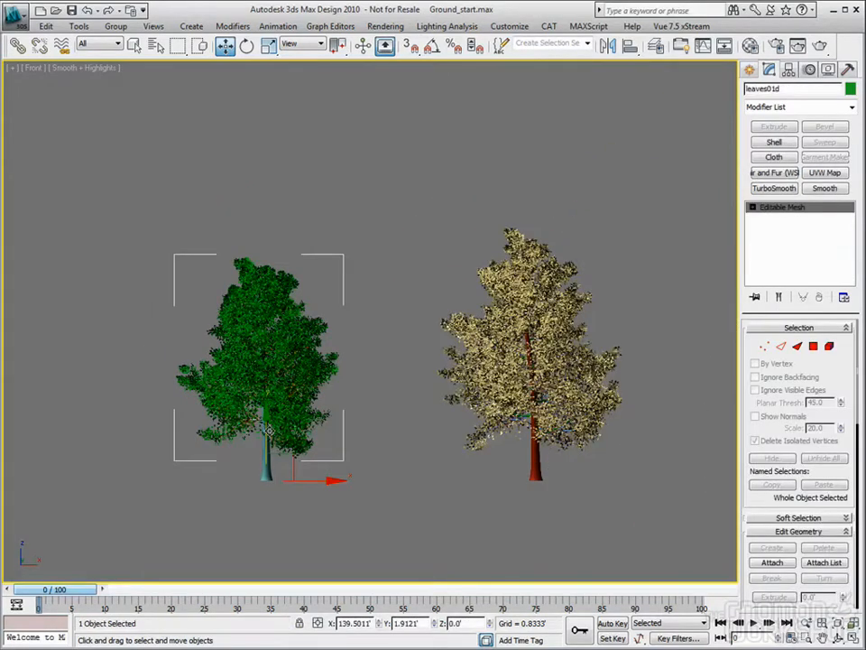
pyautogui.moveTo(265, 438); pyautogui.dragTo(280, 320)
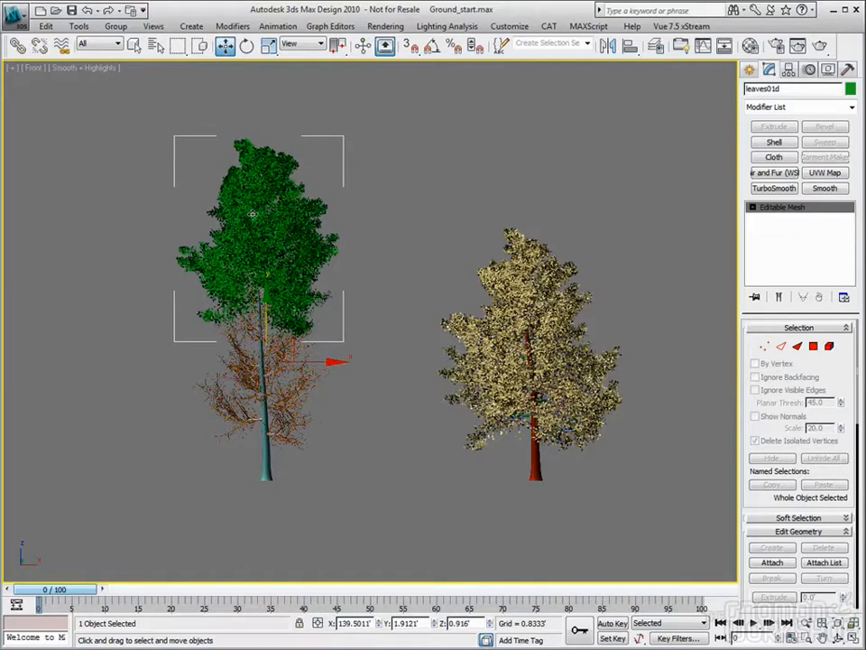
pyautogui.hotkey('ctrl', 'z')
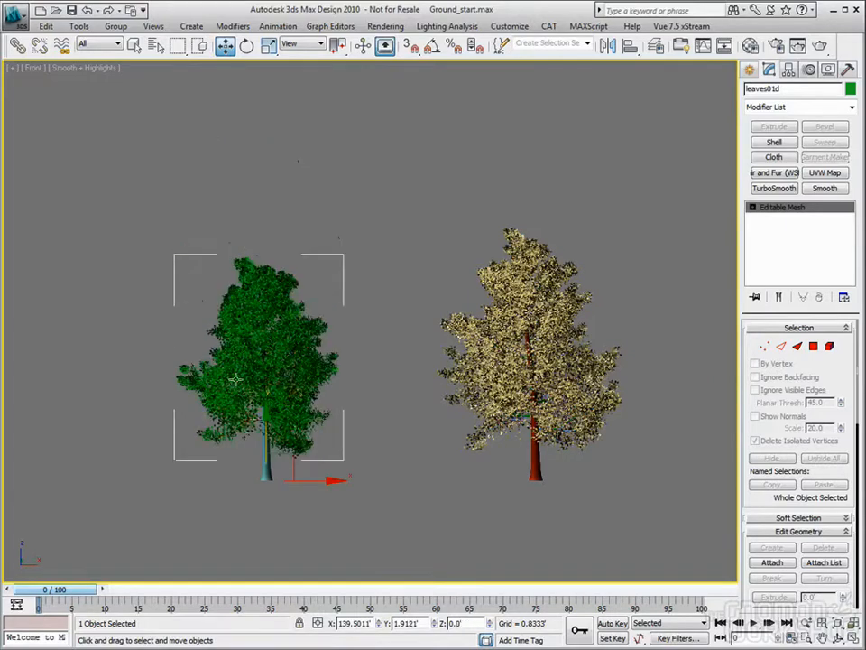
# Inspect the green sassafras's stems, leaves and trunk up close, selecting its lower branch mesh and clearing the selection.
pyautogui.scroll(10, 332, 417)
pyautogui.click(230, 477)
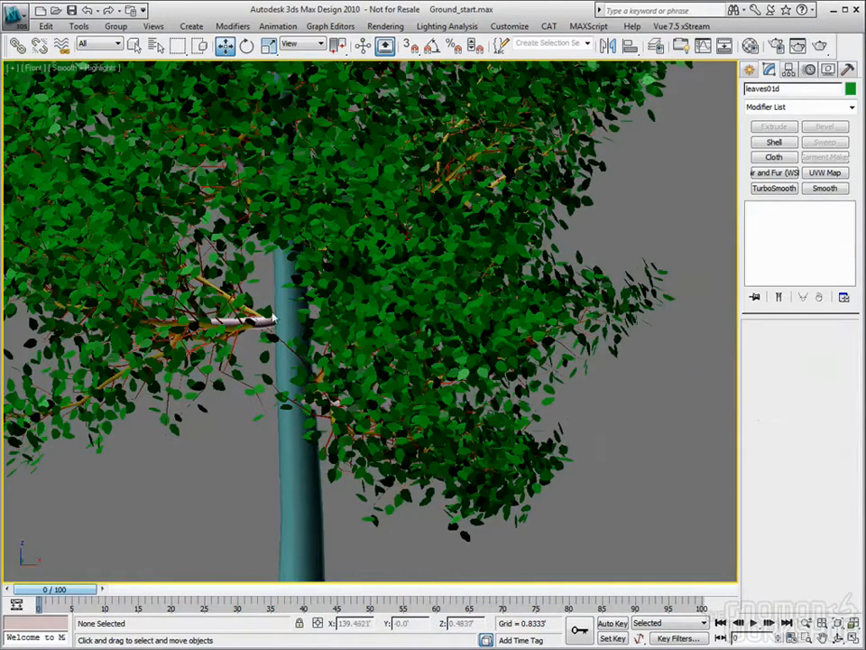
pyautogui.click(264, 323)
pyautogui.scroll(-7, 266, 325)
pyautogui.moveTo(277, 369); pyautogui.dragTo(313, 478)
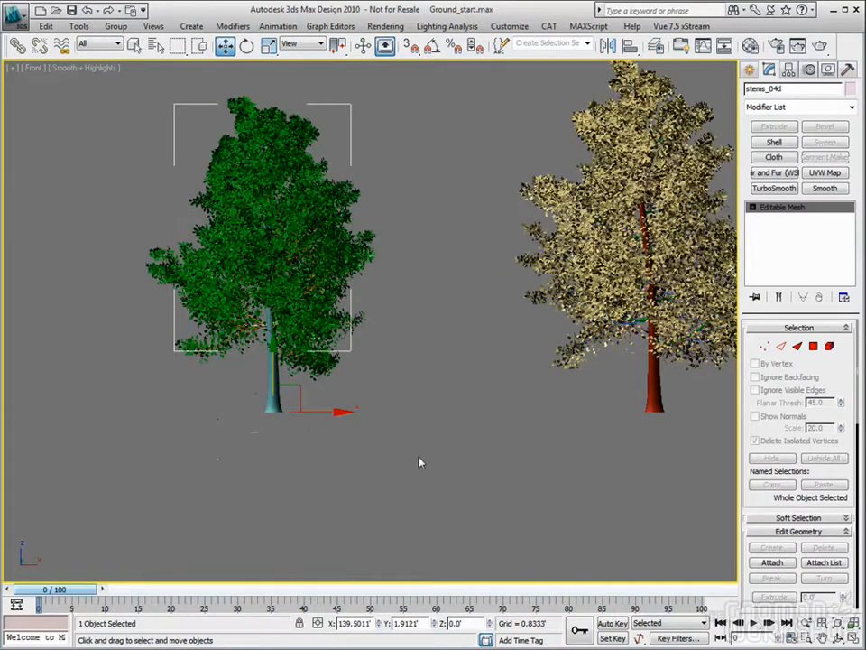
pyautogui.click(324, 405)
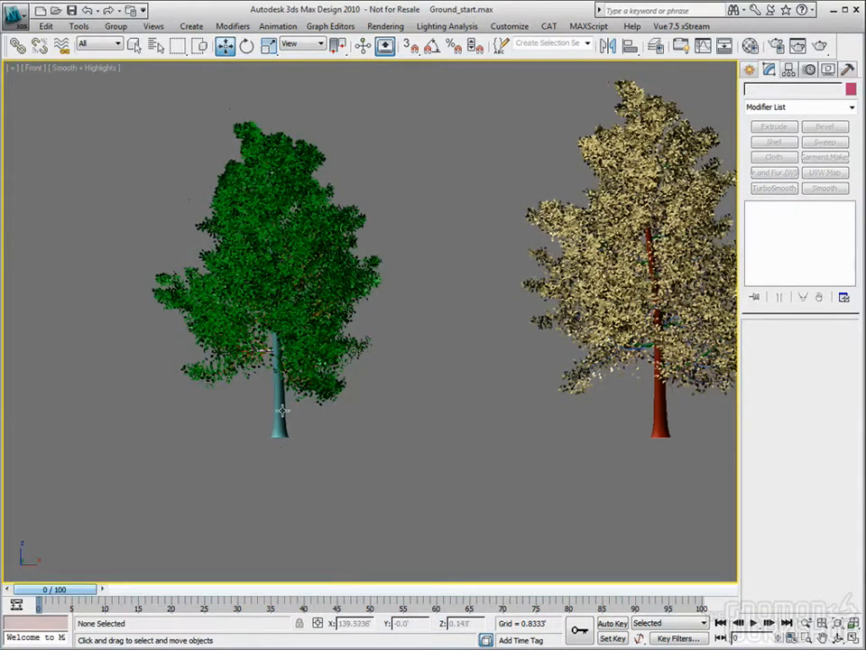
pyautogui.moveTo(345, 430); pyautogui.dragTo(294, 445, button='middle')
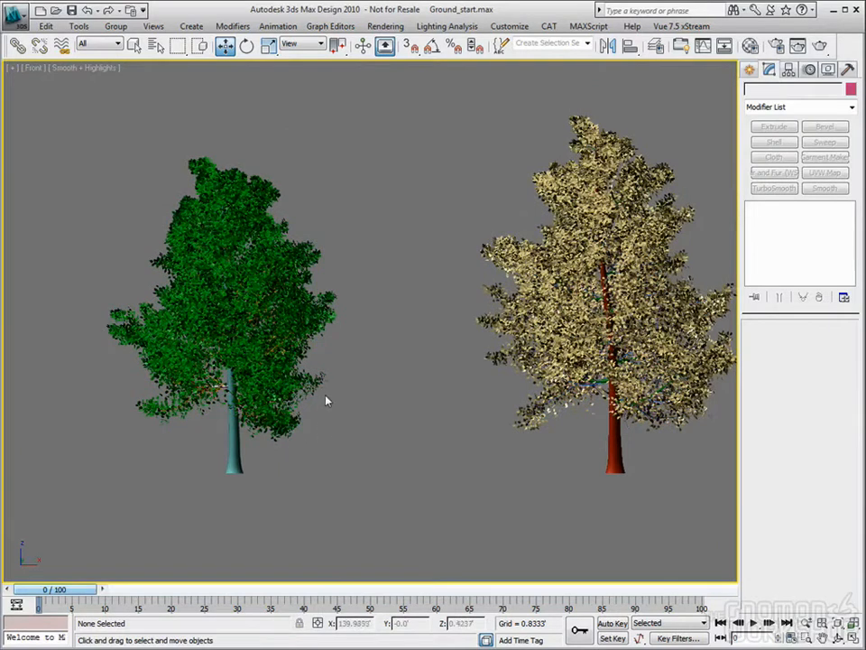
# Survey all five trees in the Front view, comparing the size and spacing of the two sassafras with the three aspens.
pyautogui.moveTo(327, 401); pyautogui.dragTo(325, 408, button='middle')
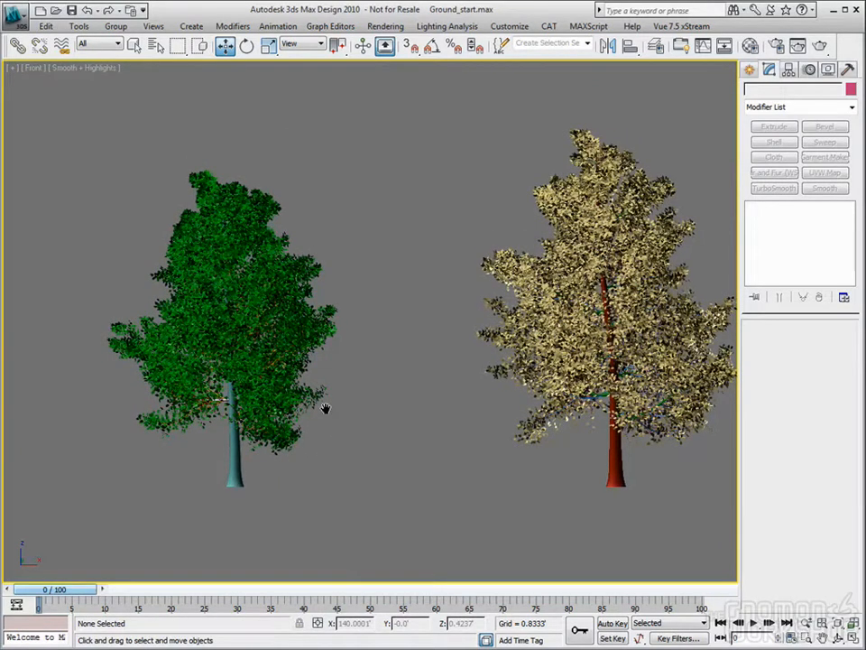
pyautogui.moveTo(379, 320); pyautogui.dragTo(334, 326, button='middle')
pyautogui.scroll(-2, 243, 294)
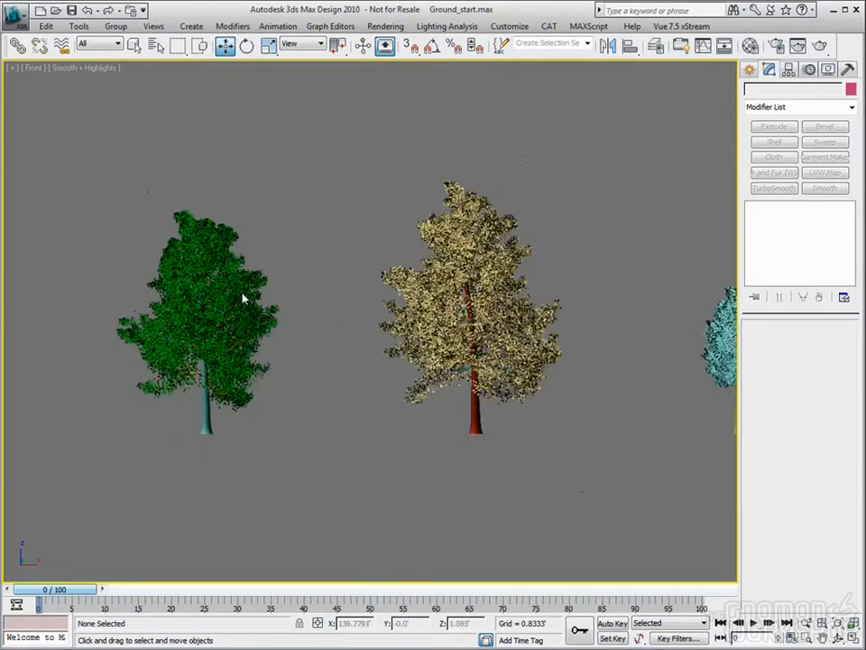
pyautogui.moveTo(353, 267); pyautogui.dragTo(281, 320, button='middle')
pyautogui.scroll(-2, 281, 324)
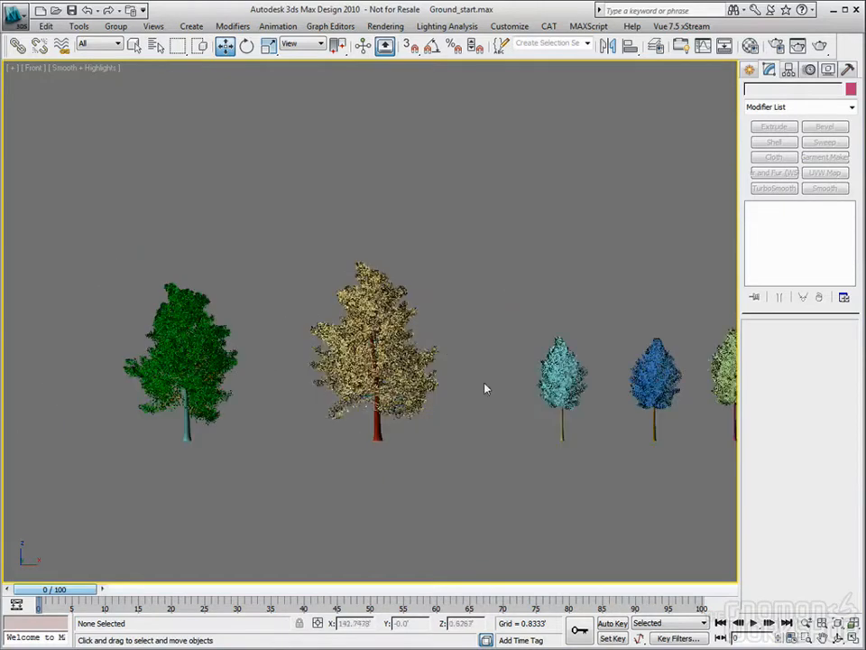
pyautogui.scroll(-2, 393, 383)
pyautogui.scroll(2, 375, 381)
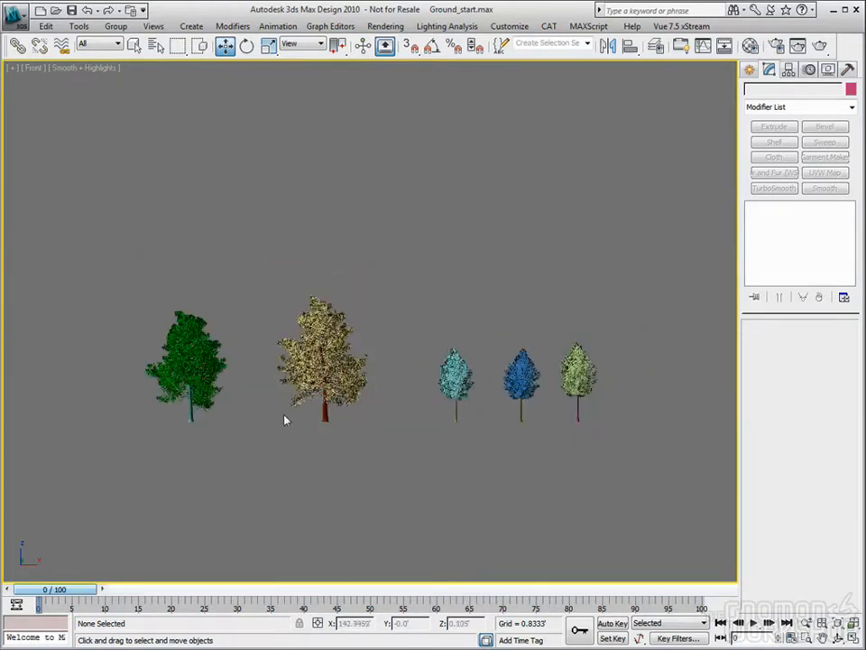
pyautogui.scroll(3, 277, 417)
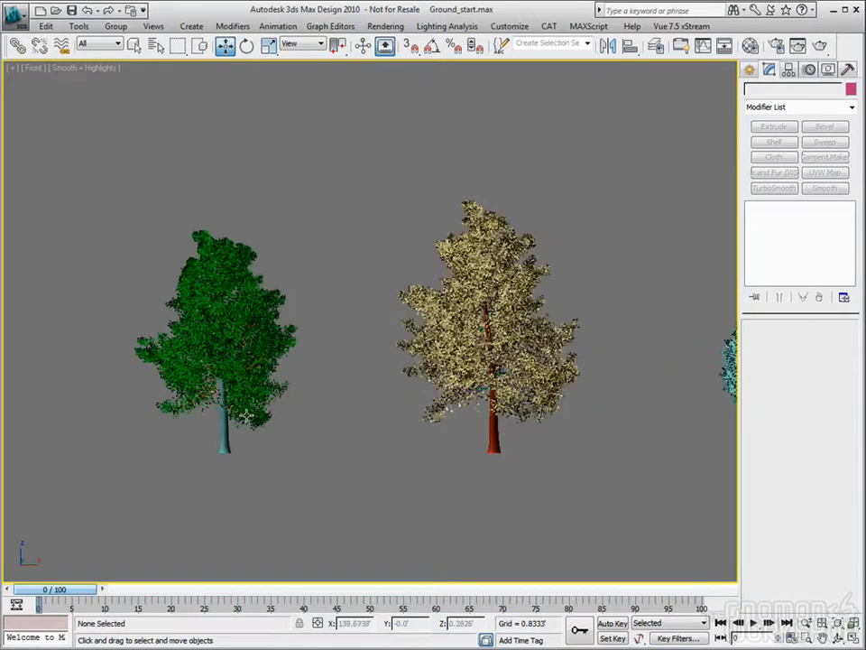
pyautogui.moveTo(259, 373); pyautogui.dragTo(125, 397, button='middle')
pyautogui.scroll(-2, 329, 377)
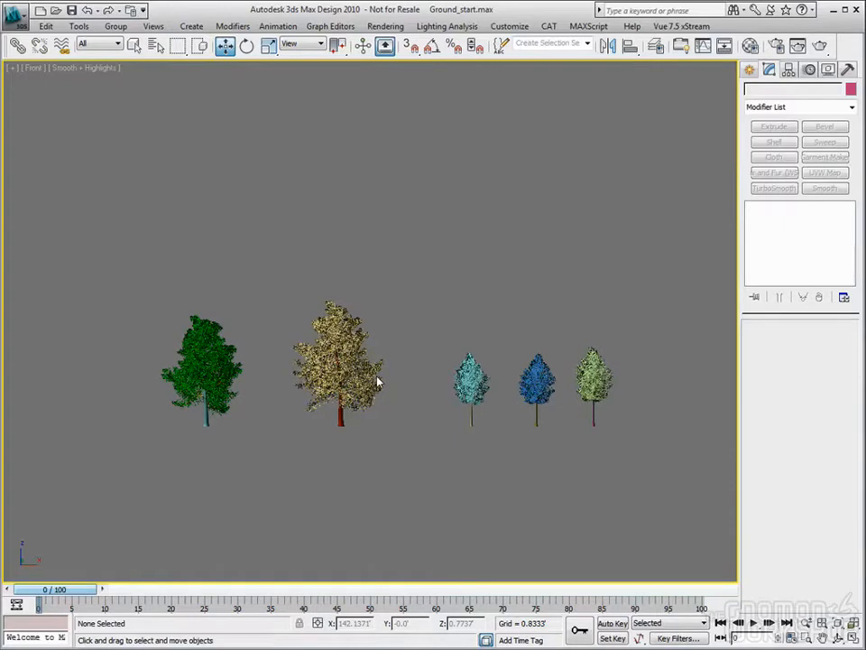
# Inspect the Trunk_and_Branches material in the Material Editor, including its enlarged sample and the Cellular map in its diffuse color.
pyautogui.press('m')
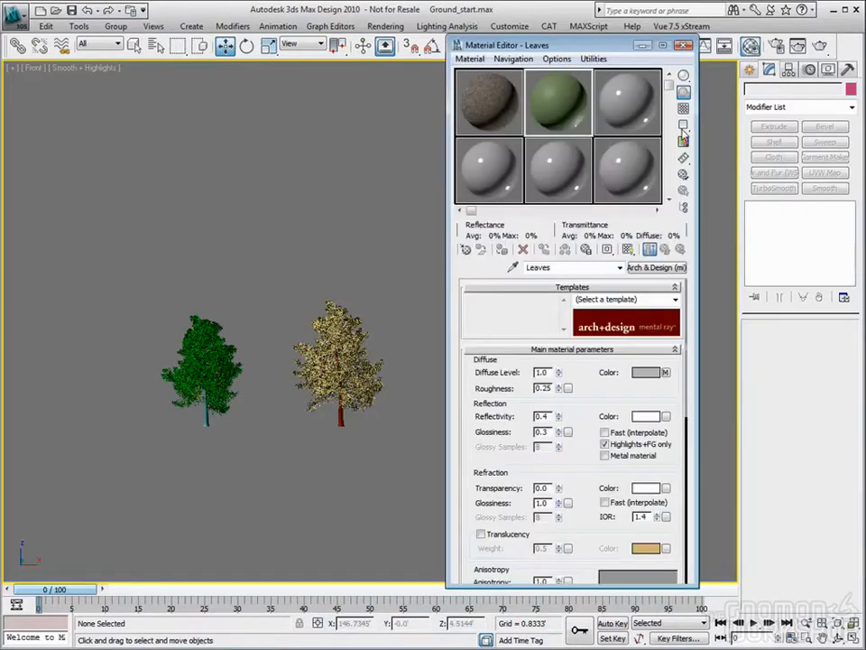
pyautogui.click(499, 106)
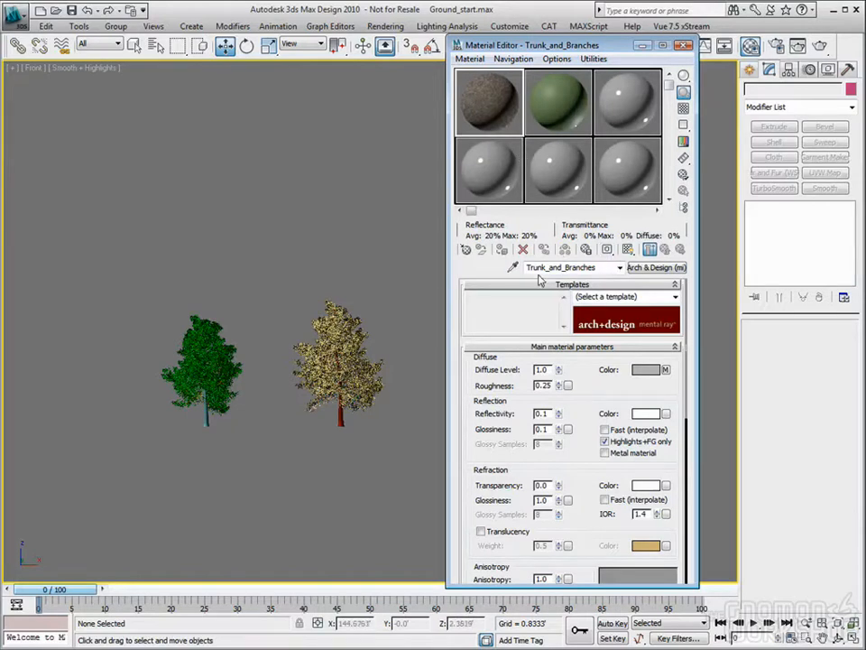
pyautogui.doubleClick(488, 101)
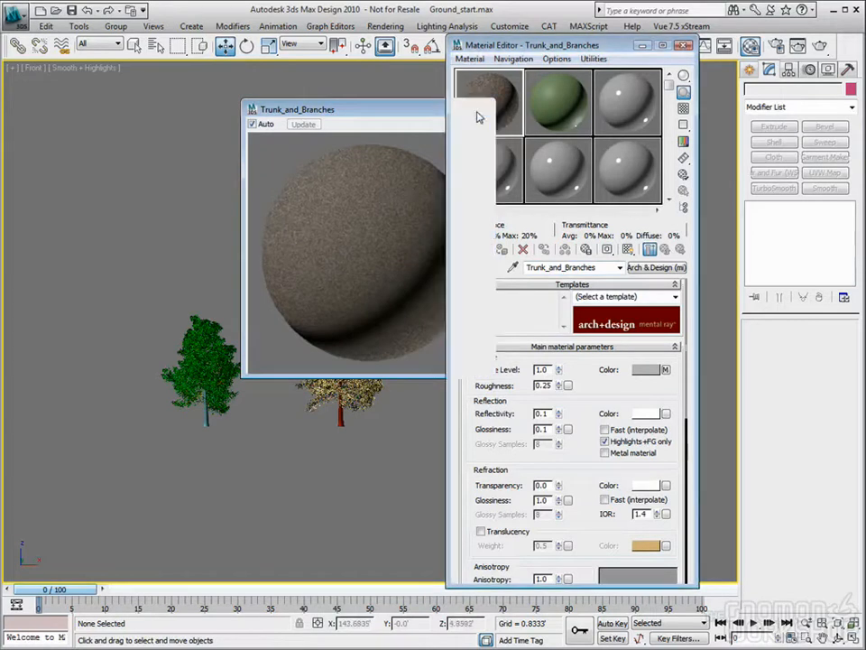
pyautogui.click(479, 109)
pyautogui.click(665, 369)
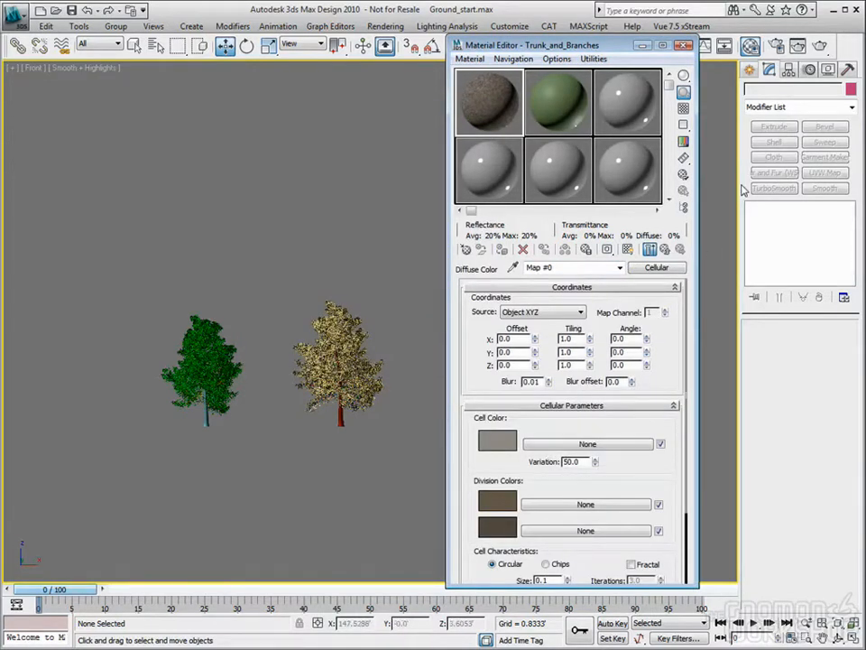
pyautogui.click(665, 250)
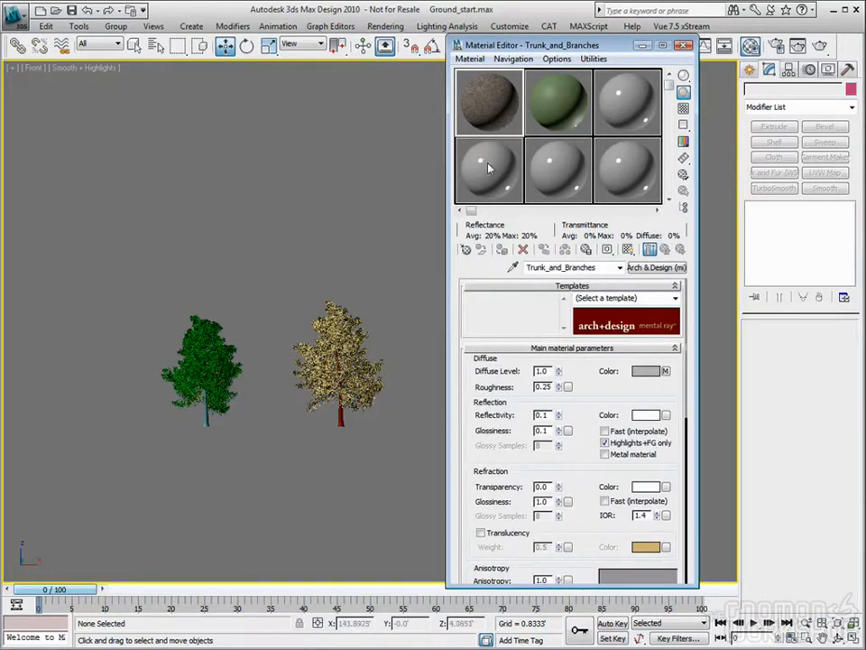
# Review the Leaves material and the Multi/Sub-Map in its diffuse color, comparing its reflection settings with those of Trunk_and_Branches.
pyautogui.click(574, 93)
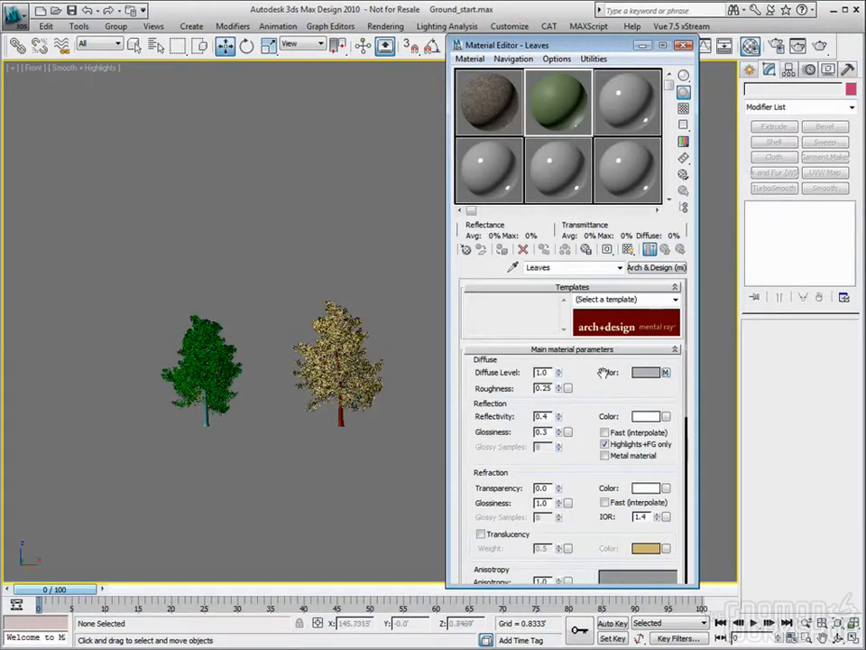
pyautogui.click(666, 373)
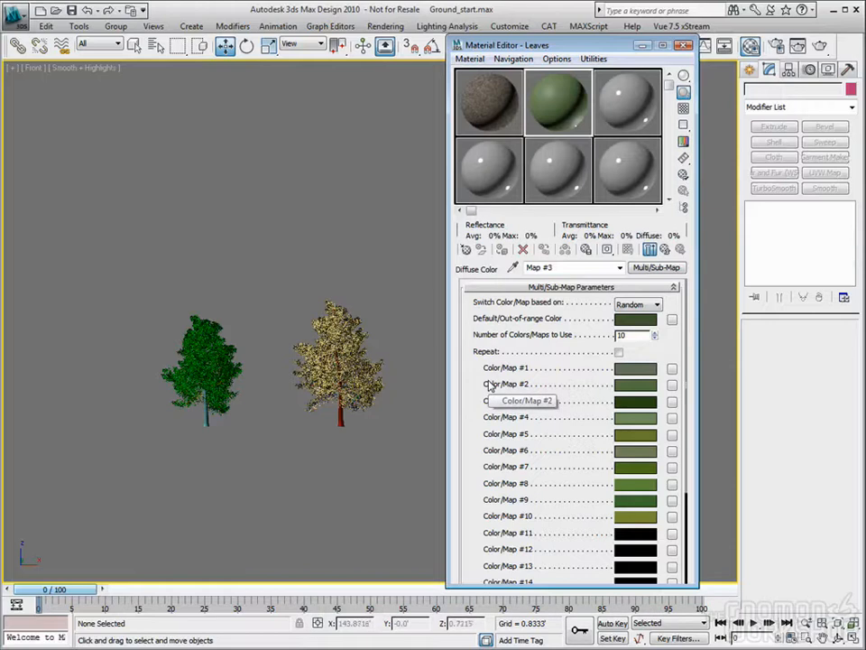
pyautogui.click(664, 250)
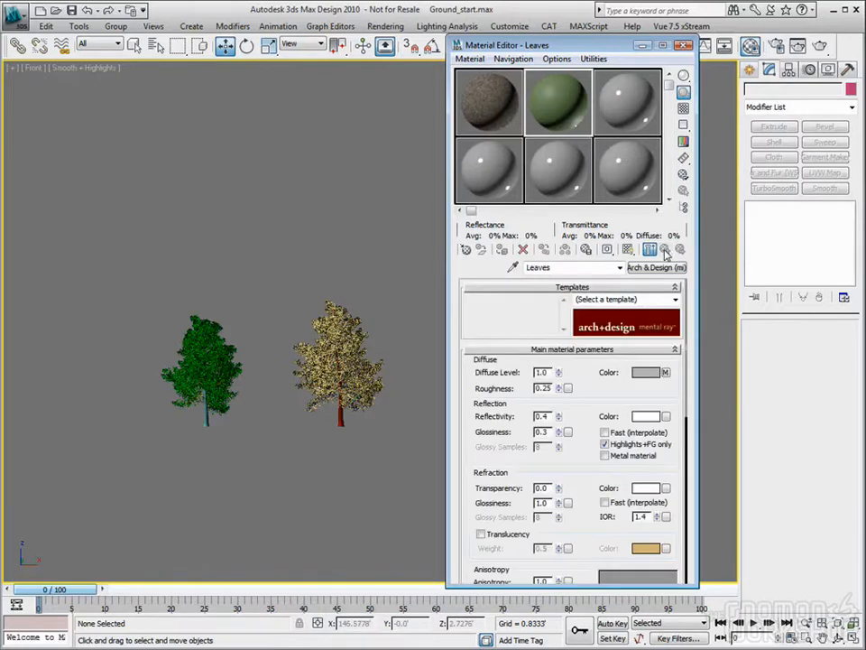
pyautogui.scroll(-1, 605, 497)
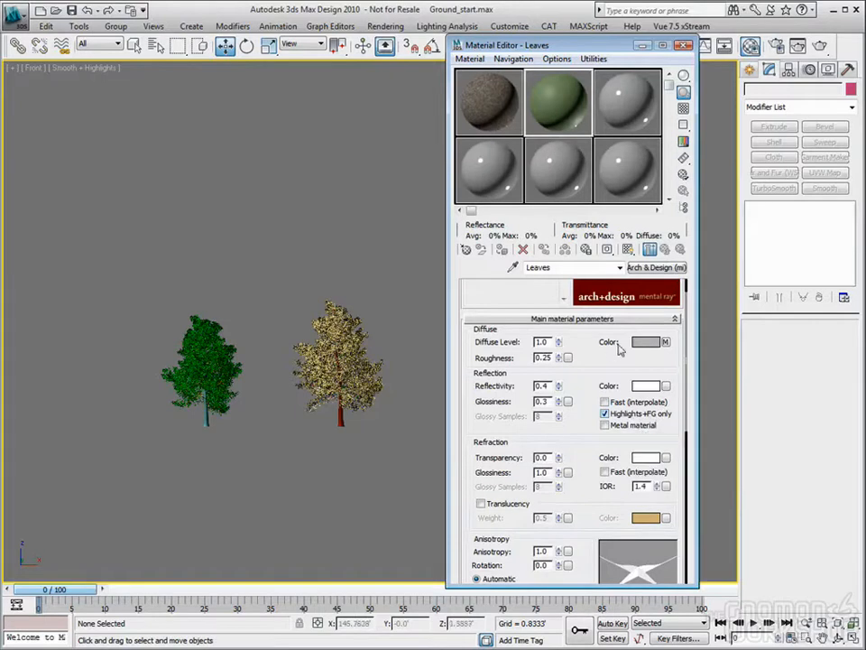
pyautogui.click(465, 101)
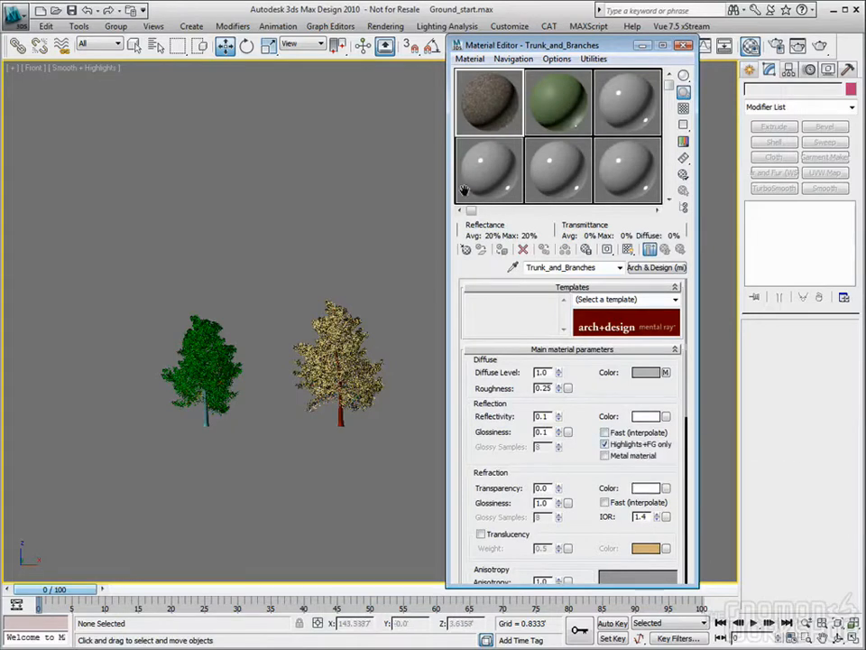
pyautogui.click(556, 101)
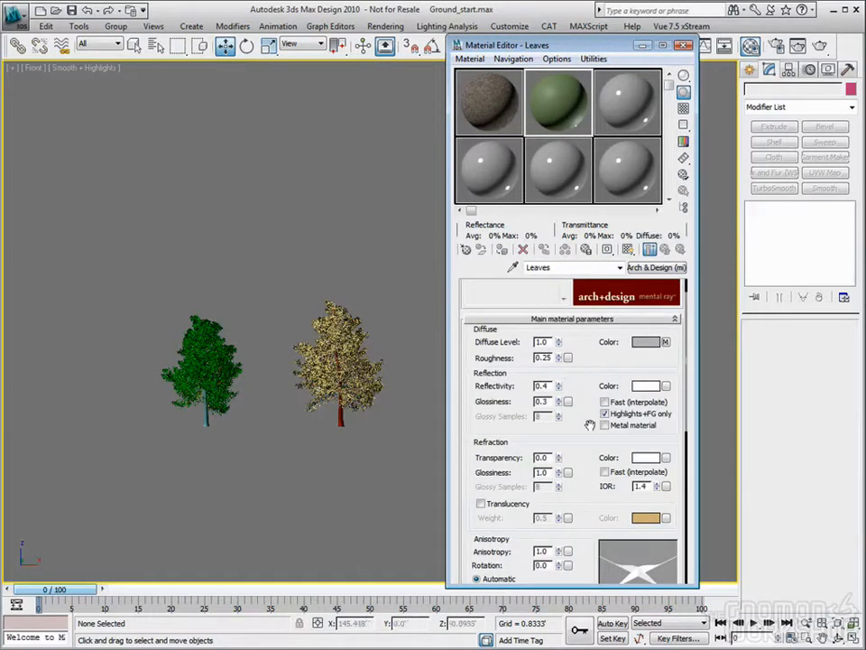
# Assign the Trunk_and_Branches material to the green sassafras's trunk mesh.
pyautogui.scroll(3, 191, 379)
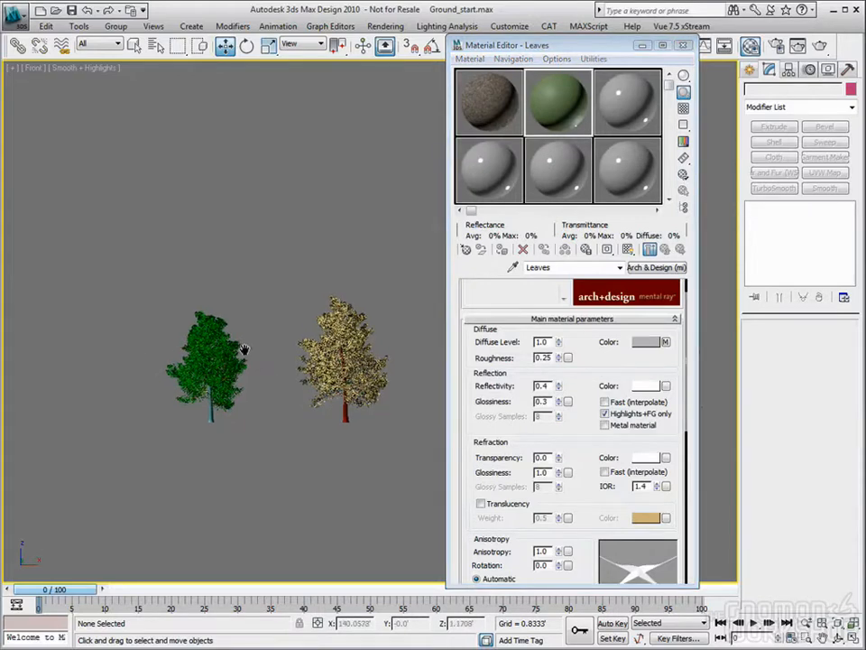
pyautogui.scroll(4, 335, 213)
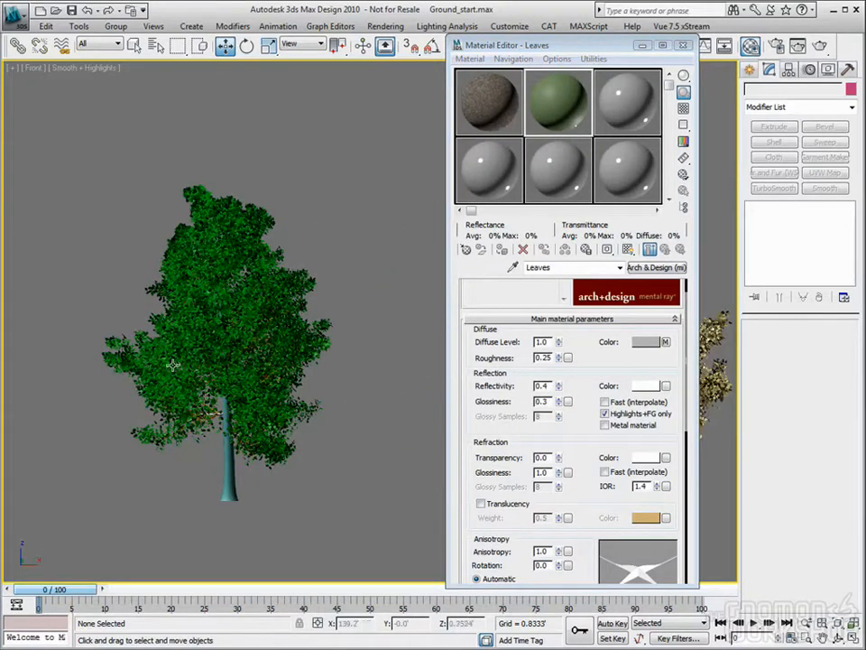
pyautogui.scroll(4, 225, 289)
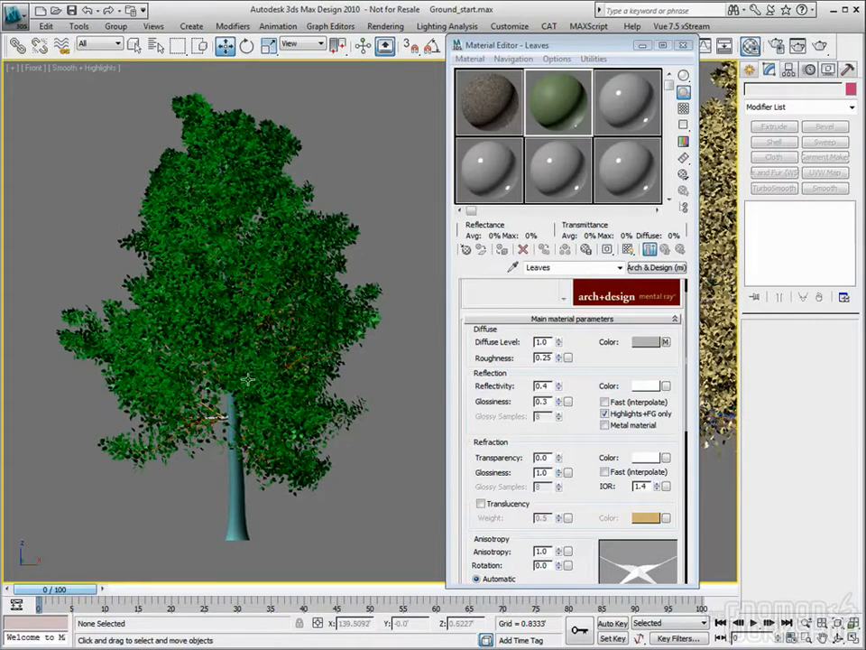
pyautogui.moveTo(462, 41); pyautogui.dragTo(514, 40)
pyautogui.click(237, 524)
pyautogui.click(541, 121)
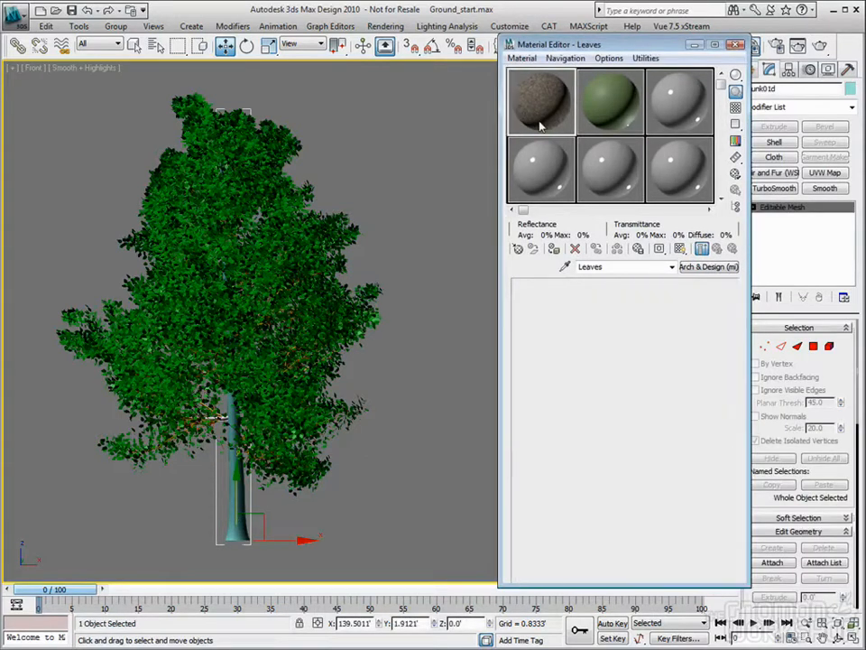
pyautogui.click(554, 250)
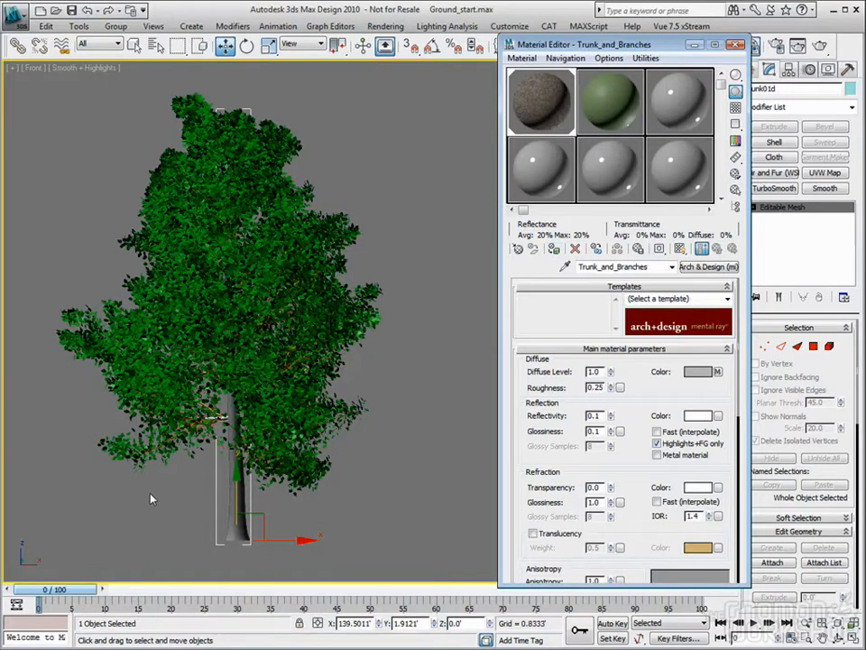
# Assign the Trunk_and_Branches material to the green sassafras's white, yellow and red branch meshes, one mesh after another.
pyautogui.scroll(5, 213, 438)
pyautogui.click(222, 251)
pyautogui.click(213, 263)
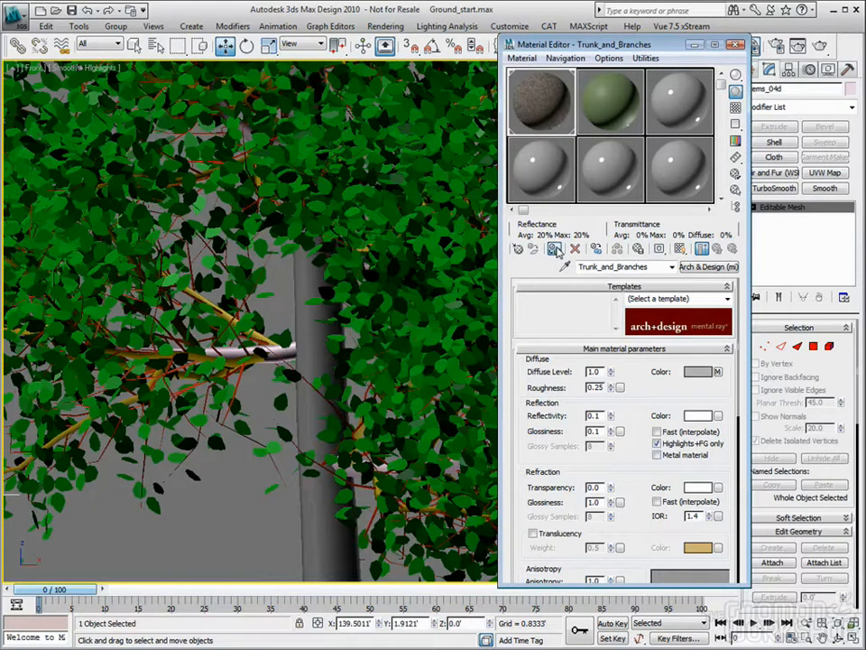
pyautogui.click(280, 298)
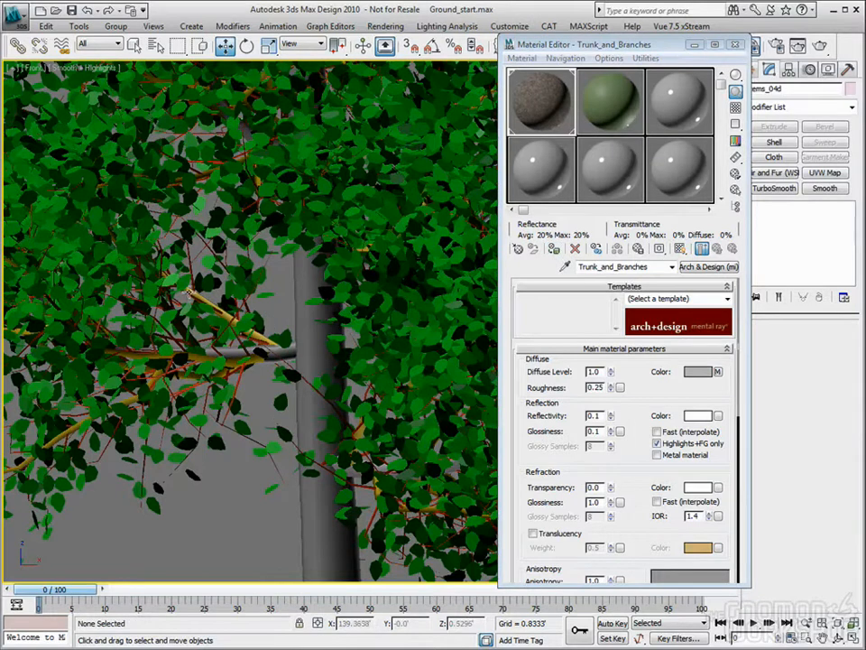
pyautogui.click(138, 214)
pyautogui.click(554, 250)
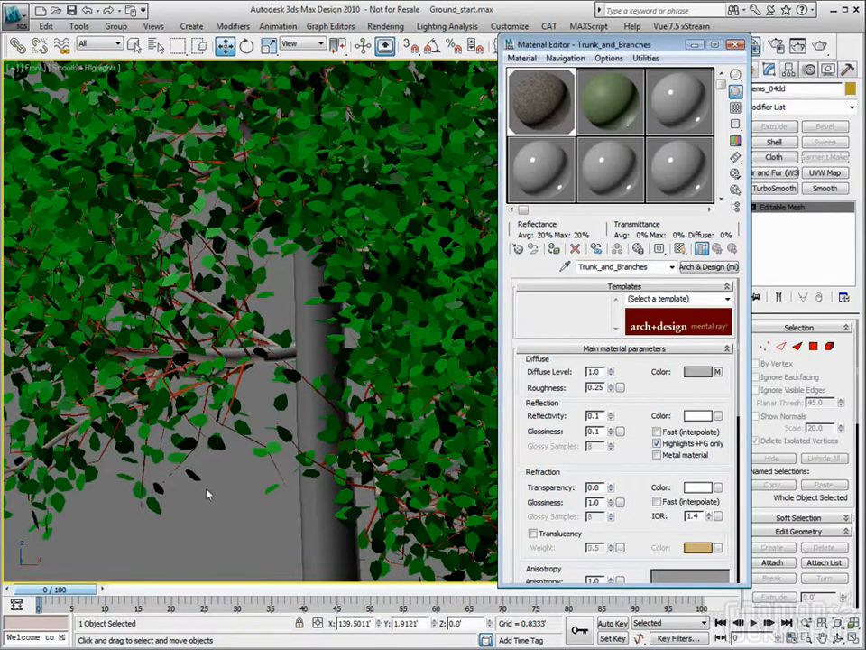
pyautogui.click(241, 386)
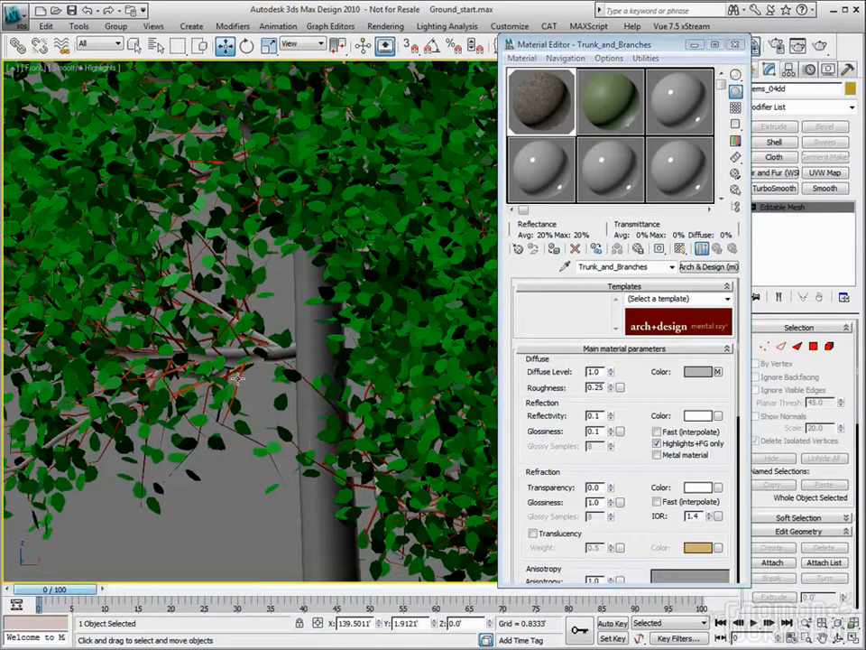
pyautogui.click(554, 250)
# Assign the Leaves material to the green sassafras's leaf mesh, turn on its map display in the viewport, and clear the selection.
pyautogui.scroll(-6, 144, 361)
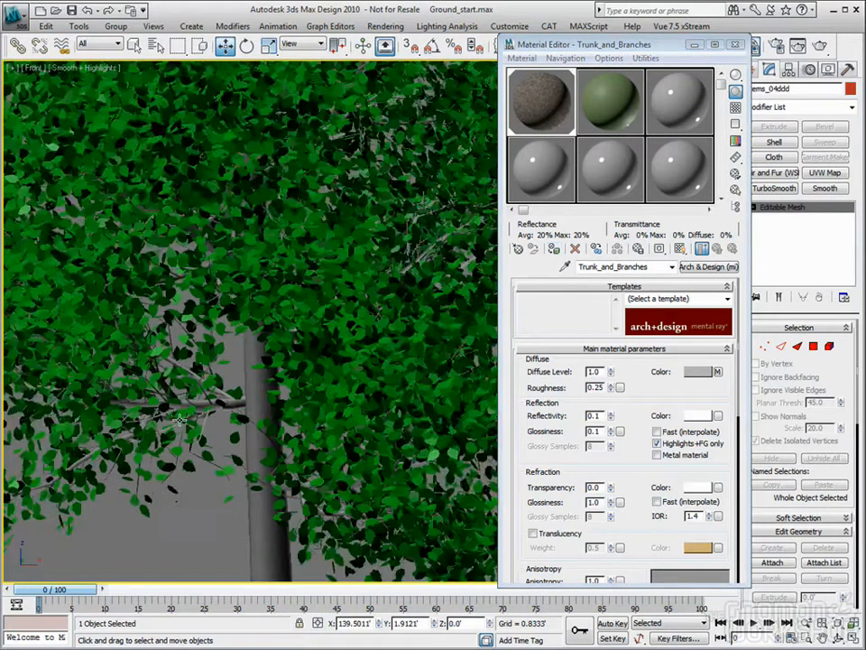
pyautogui.scroll(2, 179, 416)
pyautogui.scroll(1, 178, 414)
pyautogui.click(282, 177)
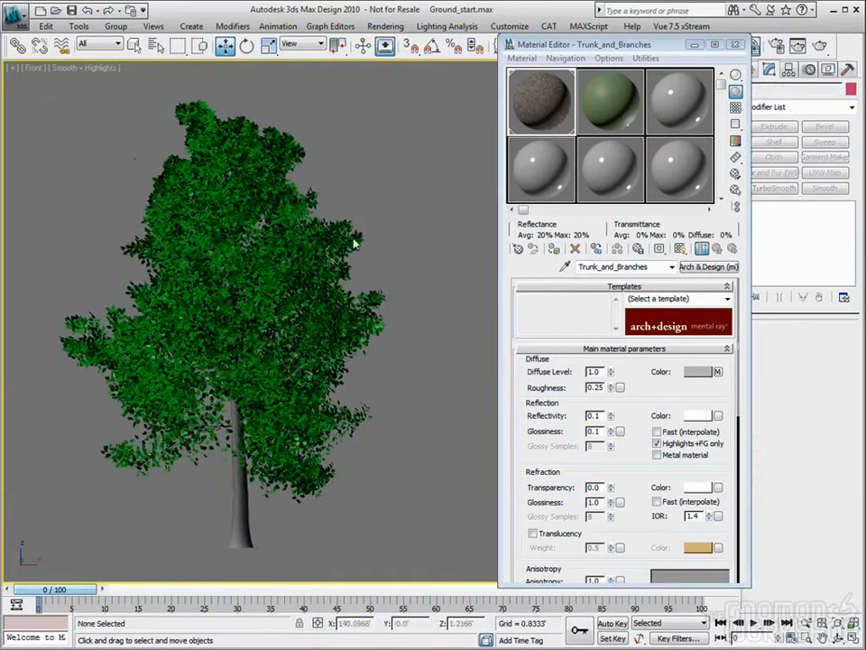
pyautogui.click(297, 171)
pyautogui.click(610, 99)
pyautogui.click(554, 250)
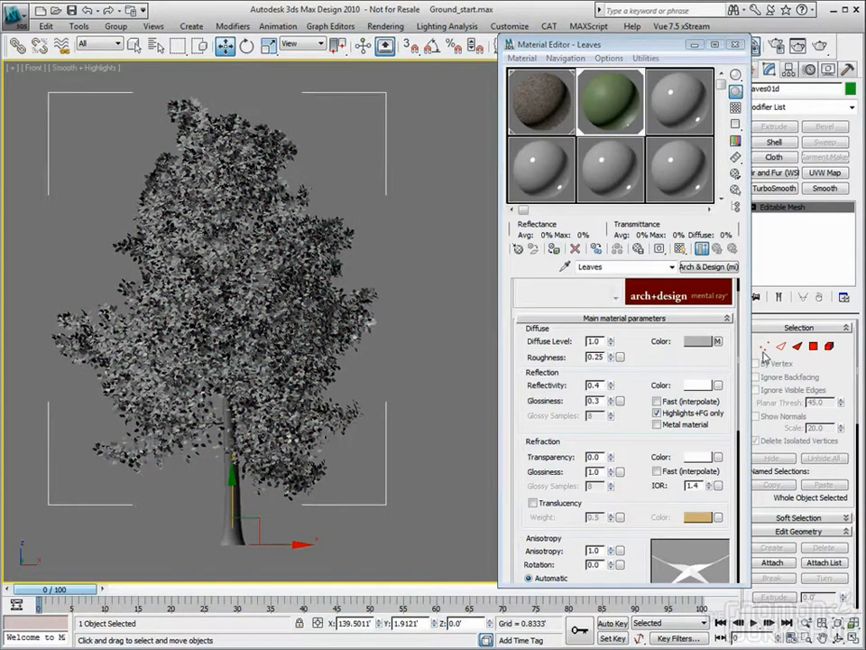
pyautogui.click(718, 342)
pyautogui.click(702, 249)
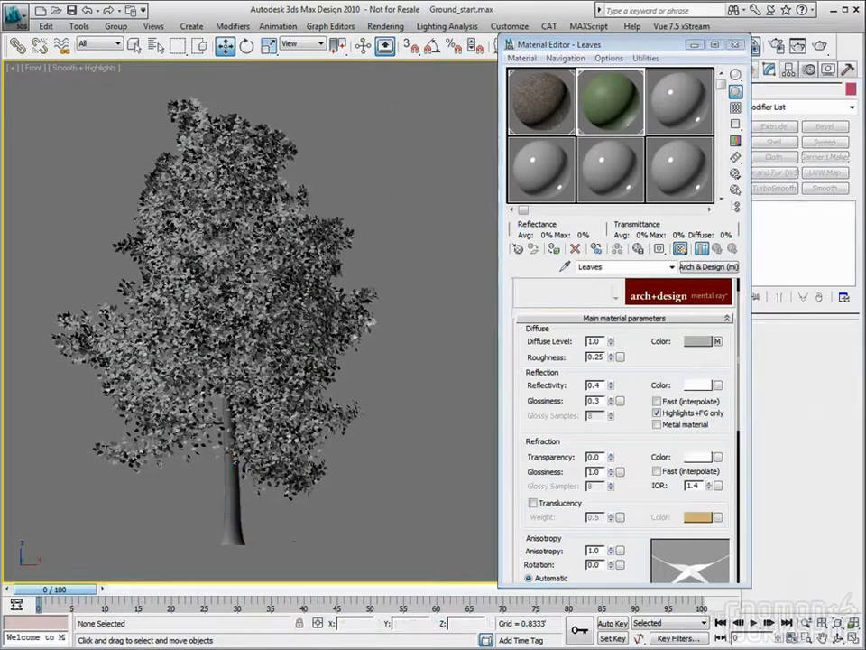
# Display the polygon, vertex and frame-rate statistics in the Front viewport, with the Material Editor moved clear of the tree.
pyautogui.moveTo(653, 50); pyautogui.dragTo(775, 67)
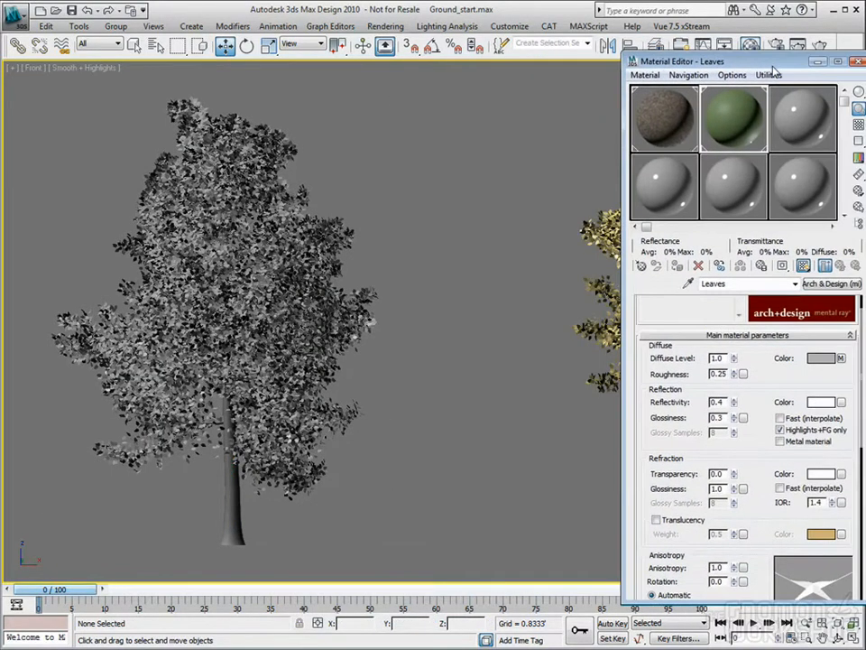
pyautogui.click(13, 68)
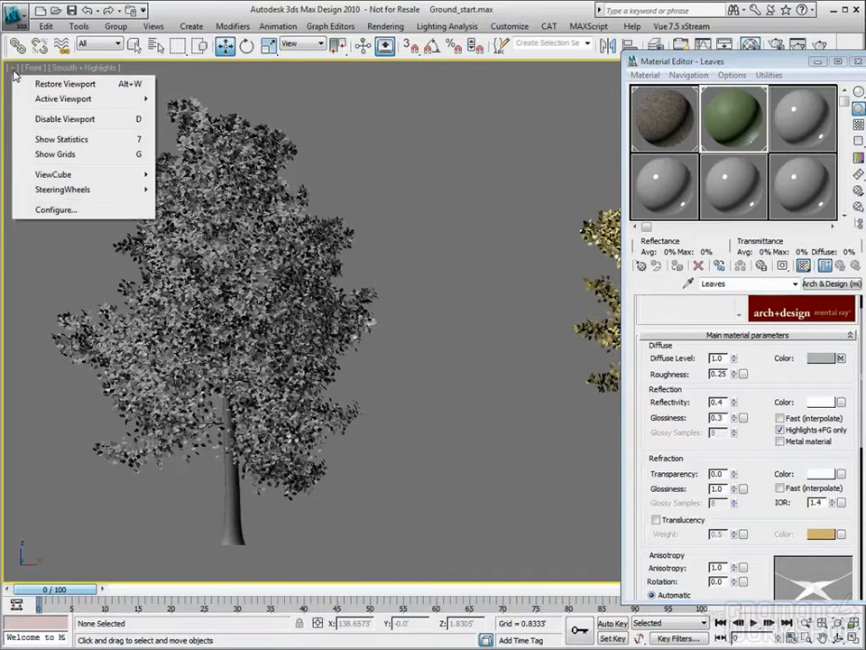
pyautogui.click(56, 105)
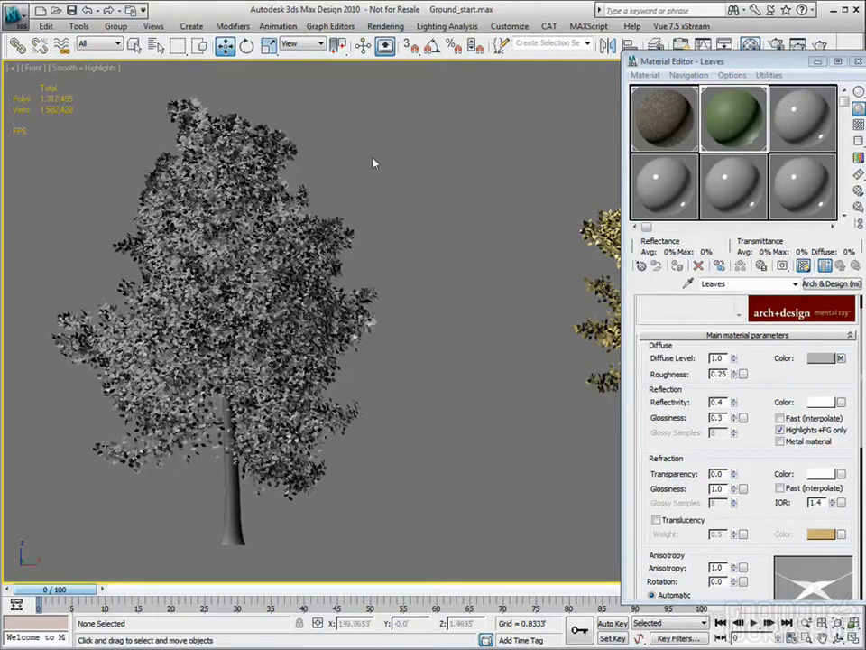
# Assign the Trunk_and_Branches material to the red trunk mesh of the tan-leaved sassafras.
pyautogui.moveTo(668, 61); pyautogui.dragTo(157, 81)
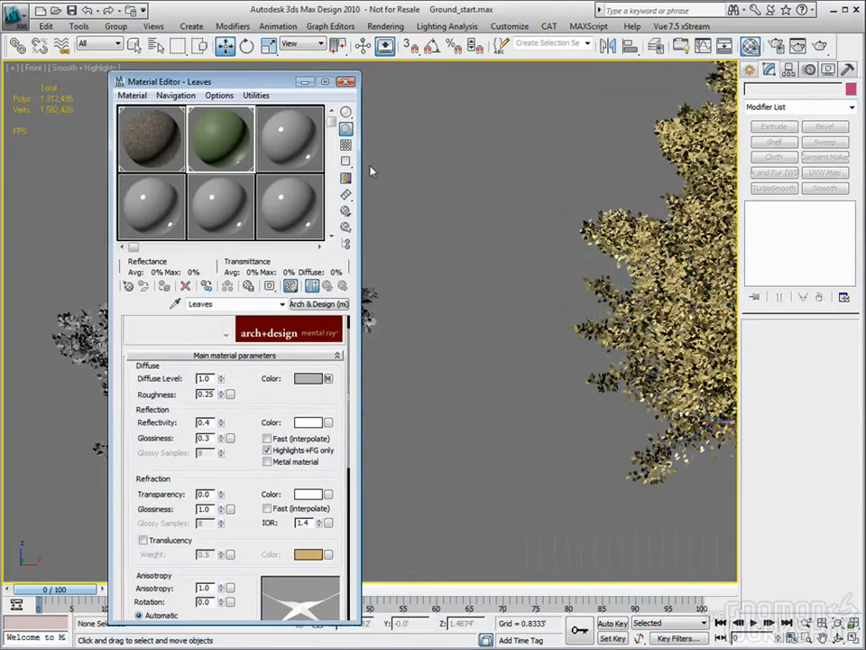
pyautogui.moveTo(525, 166); pyautogui.dragTo(449, 149, button='middle')
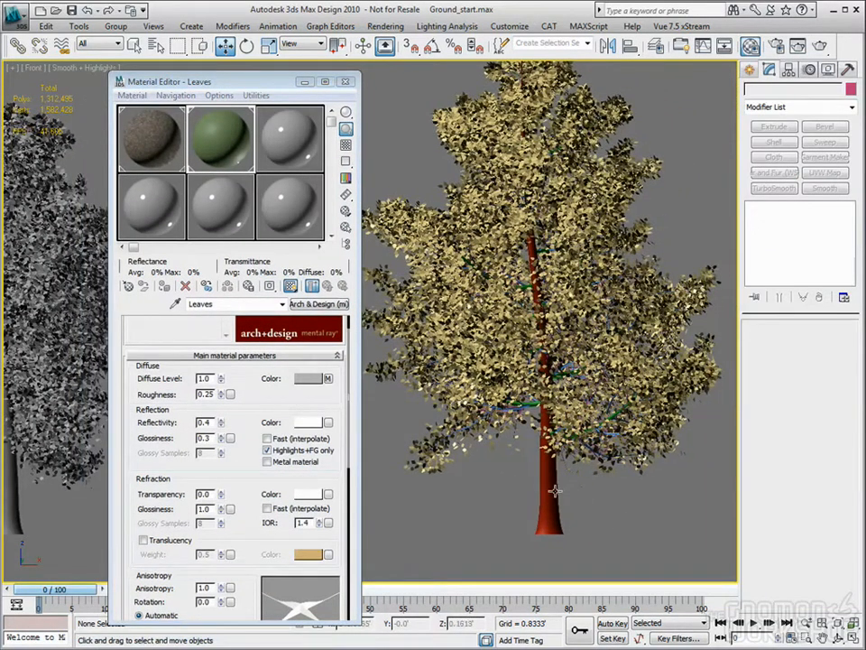
pyautogui.click(511, 492)
pyautogui.click(139, 151)
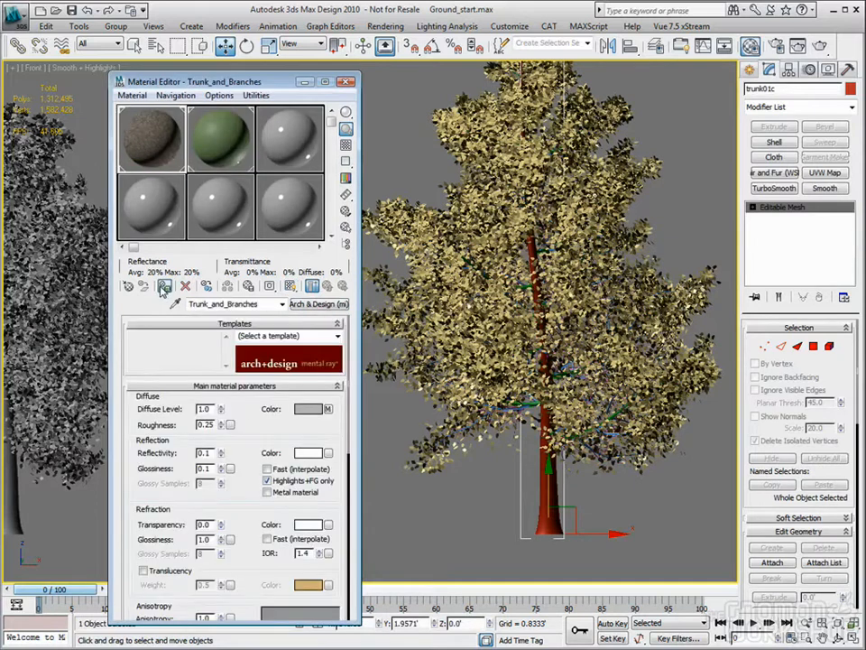
# Assign the Trunk_and_Branches material to the tan-leaved sassafras's green, magenta and blue branch meshes, one mesh after another.
pyautogui.scroll(5, 531, 465)
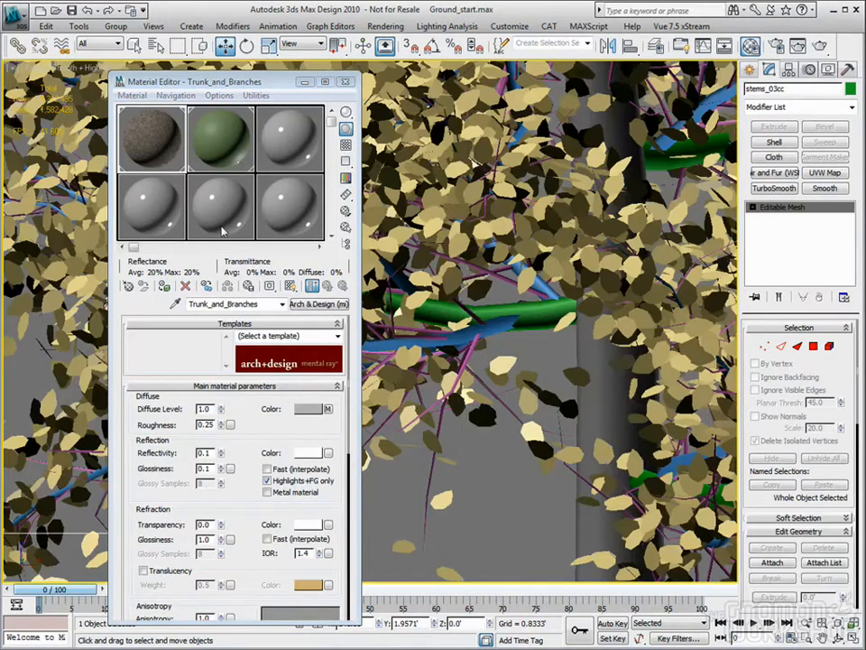
pyautogui.click(497, 419)
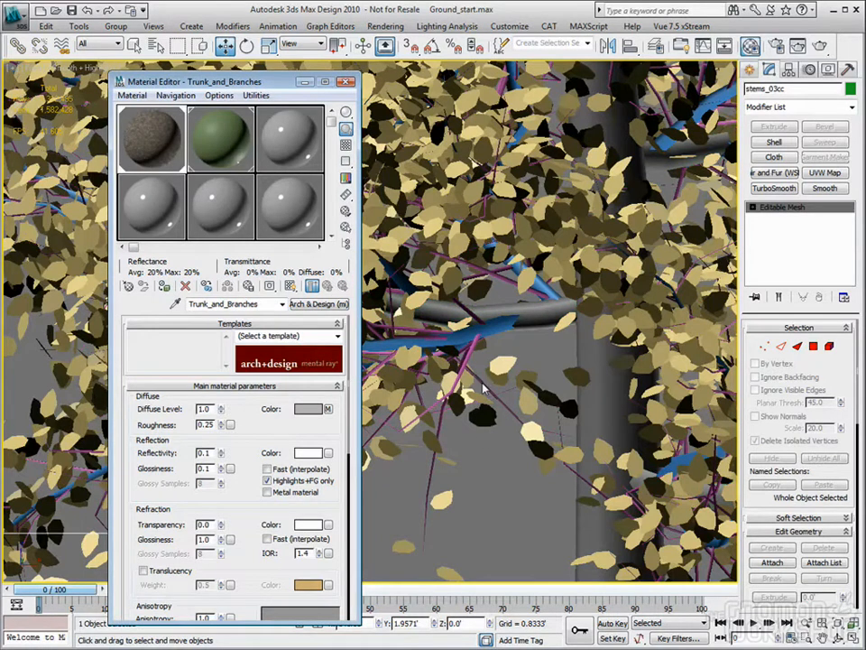
pyautogui.click(483, 383)
pyautogui.click(164, 286)
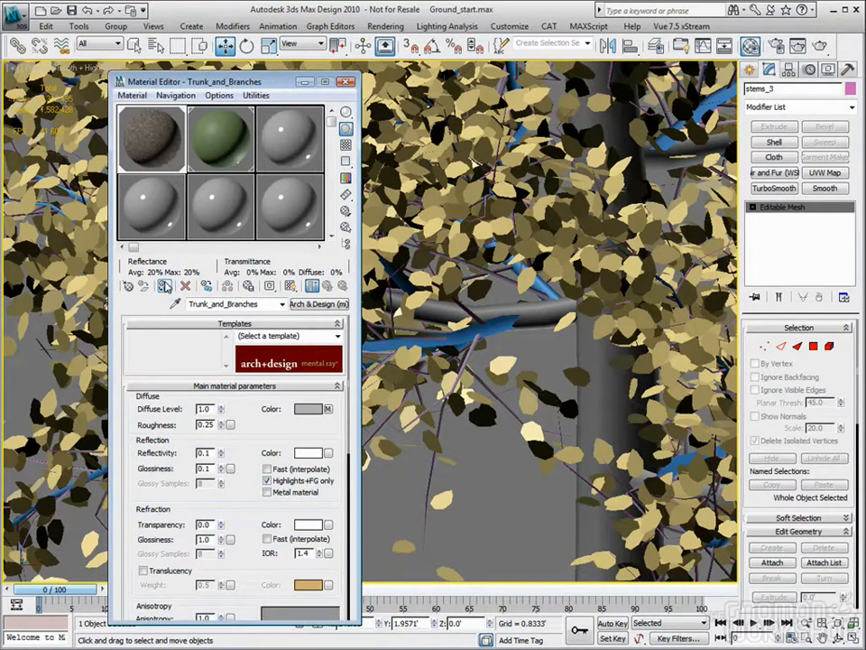
pyautogui.click(524, 512)
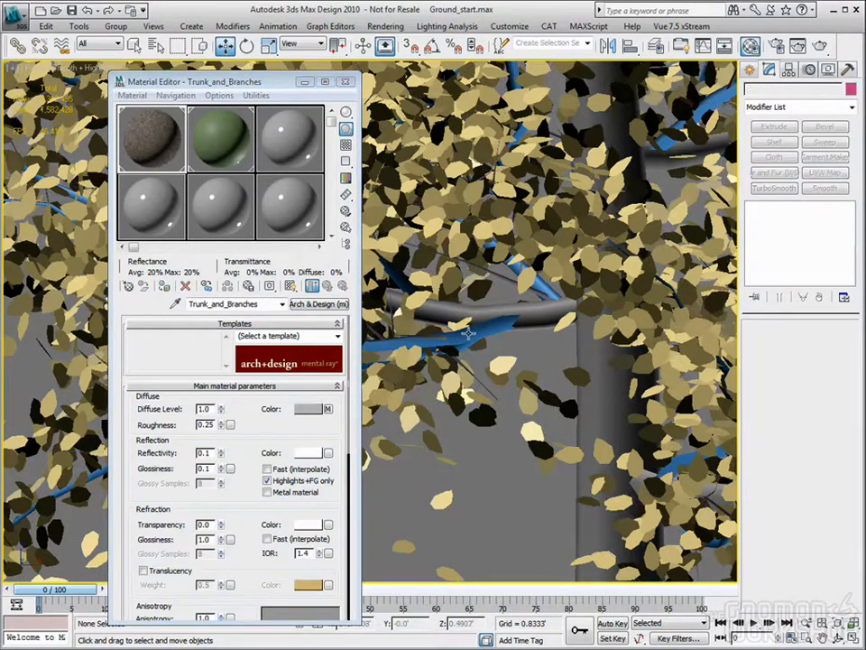
pyautogui.click(462, 331)
pyautogui.click(492, 451)
# Assign the Leaves material to the sassafras's tan leaf mesh, clear the selection and close the Material Editor.
pyautogui.scroll(-7, 492, 450)
pyautogui.scroll(1, 490, 424)
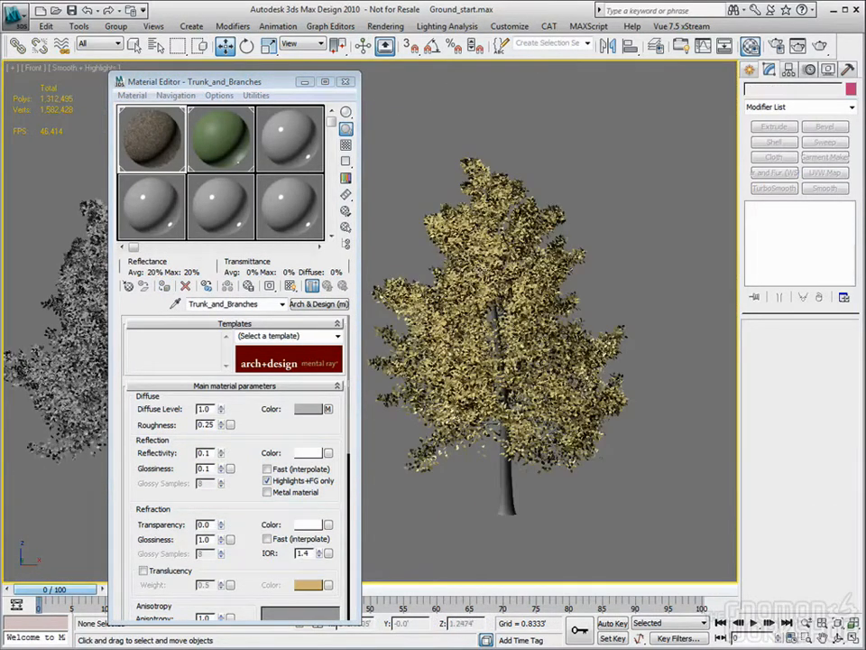
pyautogui.click(397, 270)
pyautogui.click(225, 152)
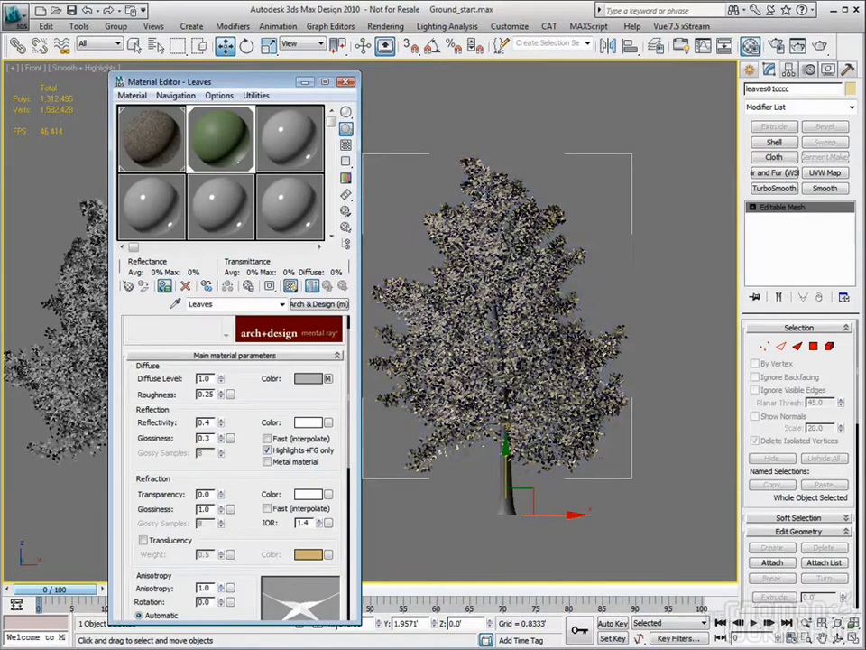
pyautogui.moveTo(283, 85); pyautogui.dragTo(293, 64)
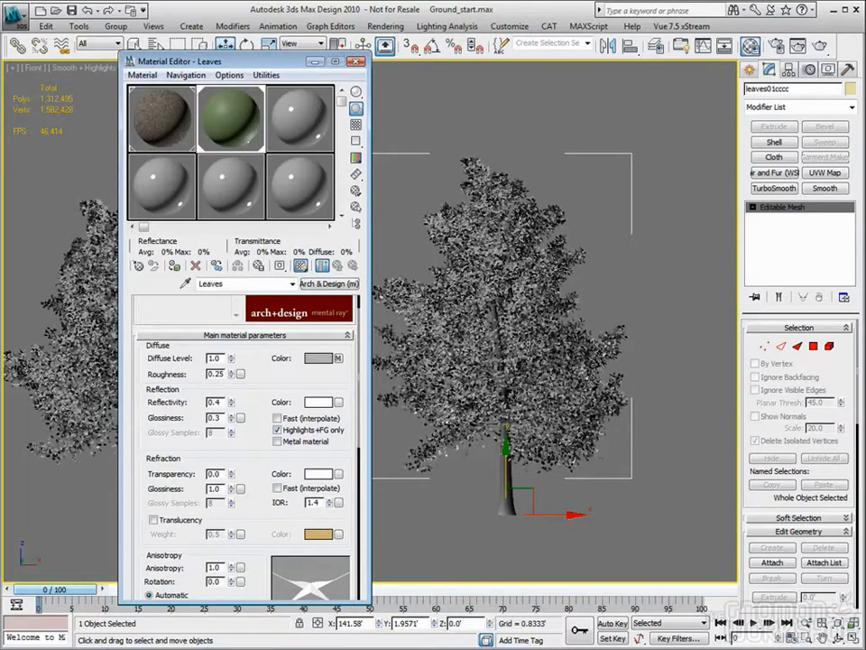
pyautogui.click(424, 171)
pyautogui.scroll(-6, 506, 307)
pyautogui.click(357, 63)
# Examine the sassafras and aspen trees in the Front viewport and check that the first sassafras's trunk selects as a separate mesh.
pyautogui.moveTo(436, 166); pyautogui.dragTo(379, 170, button='middle')
pyautogui.scroll(10, 450, 320)
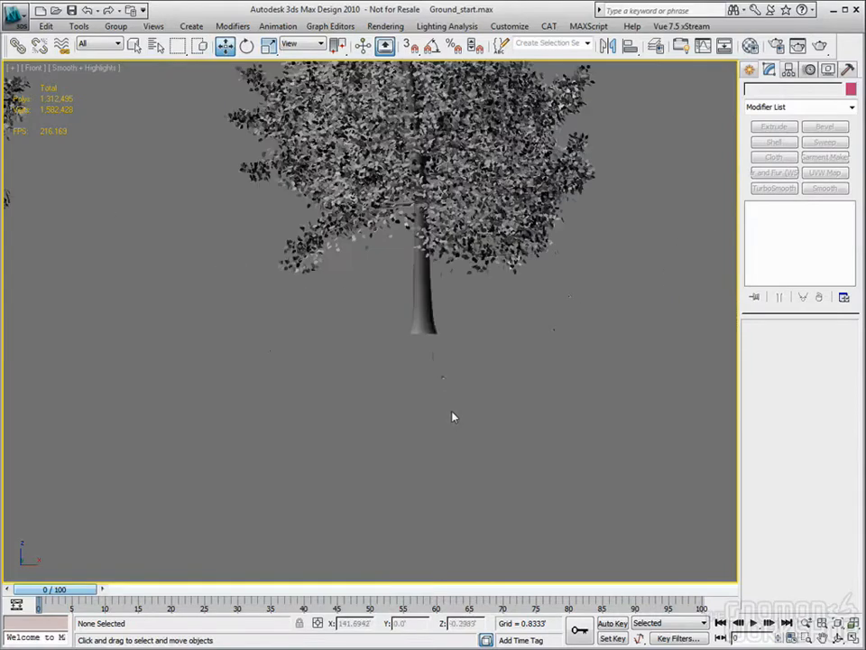
pyautogui.scroll(-8, 434, 400)
pyautogui.scroll(6, 433, 406)
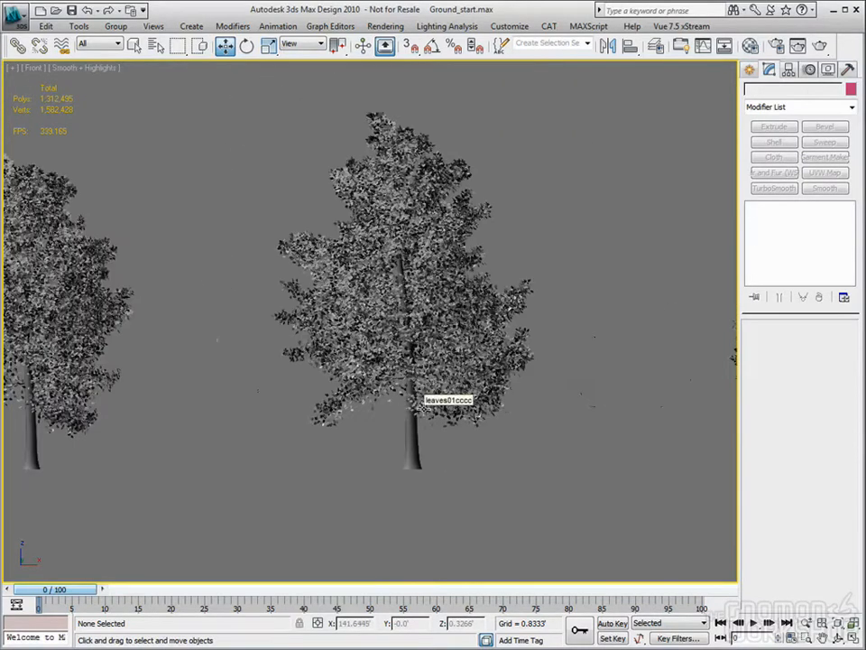
pyautogui.scroll(-5, 208, 392)
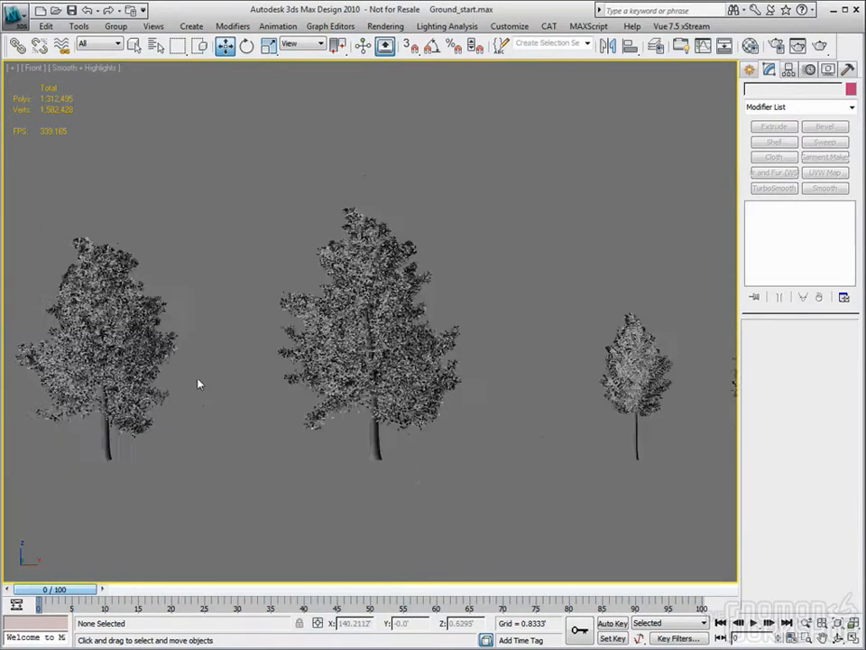
pyautogui.scroll(6, 221, 393)
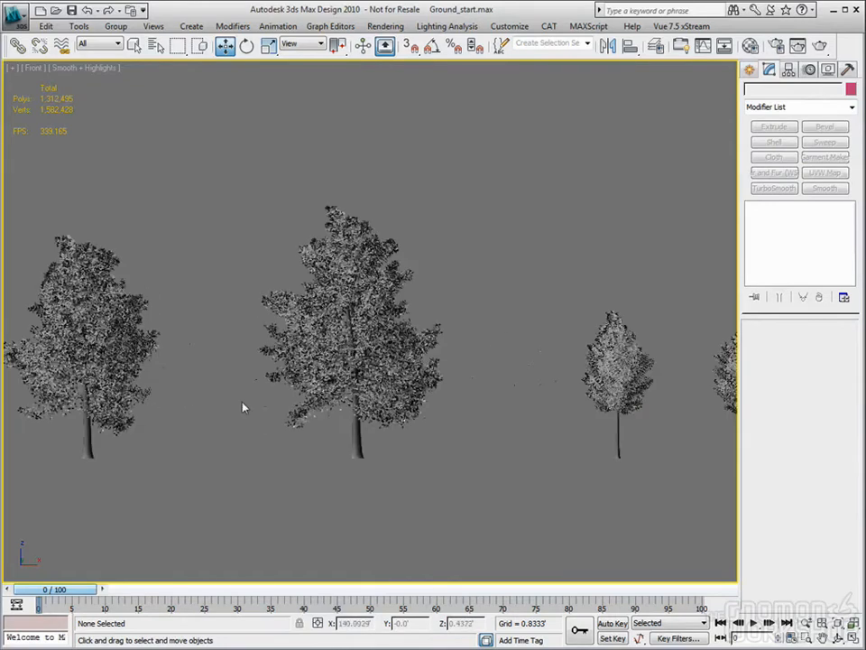
pyautogui.click(237, 456)
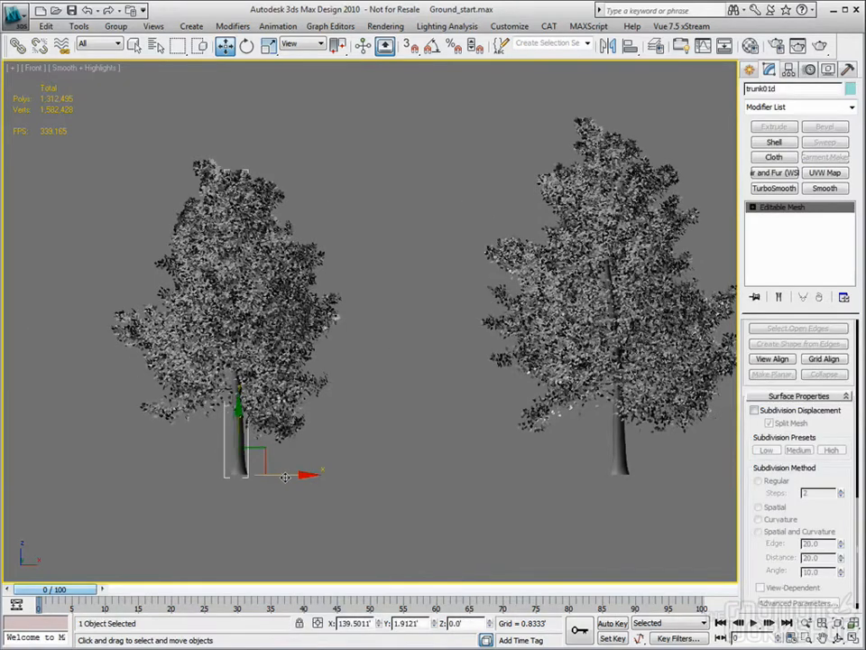
pyautogui.moveTo(336, 419); pyautogui.dragTo(415, 453, button='middle')
pyautogui.scroll(2, 345, 432)
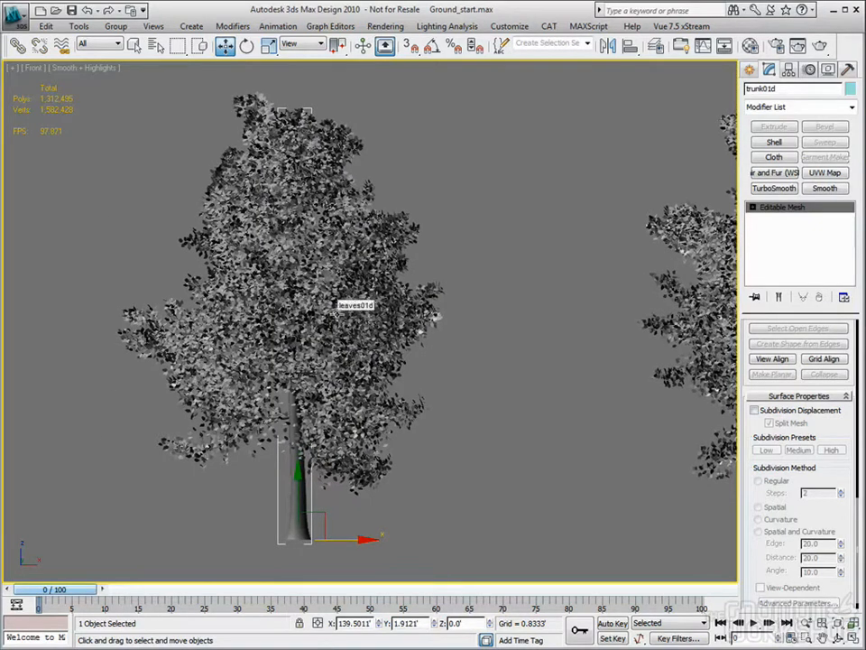
pyautogui.scroll(-5, 456, 369)
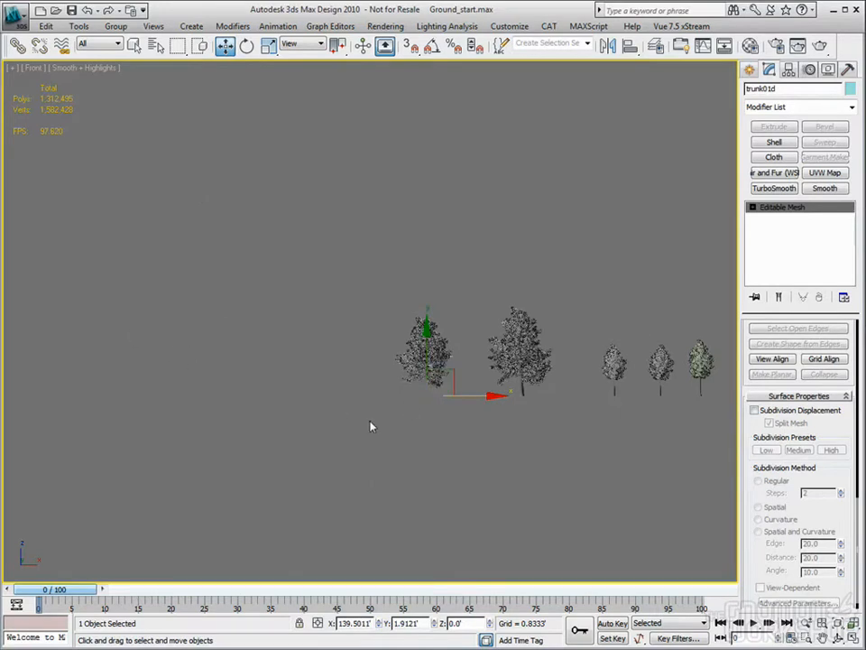
pyautogui.click(345, 425)
# Attach the first sassafras's branch meshes to its trunk mesh, trunk01d.
pyautogui.scroll(8, 397, 433)
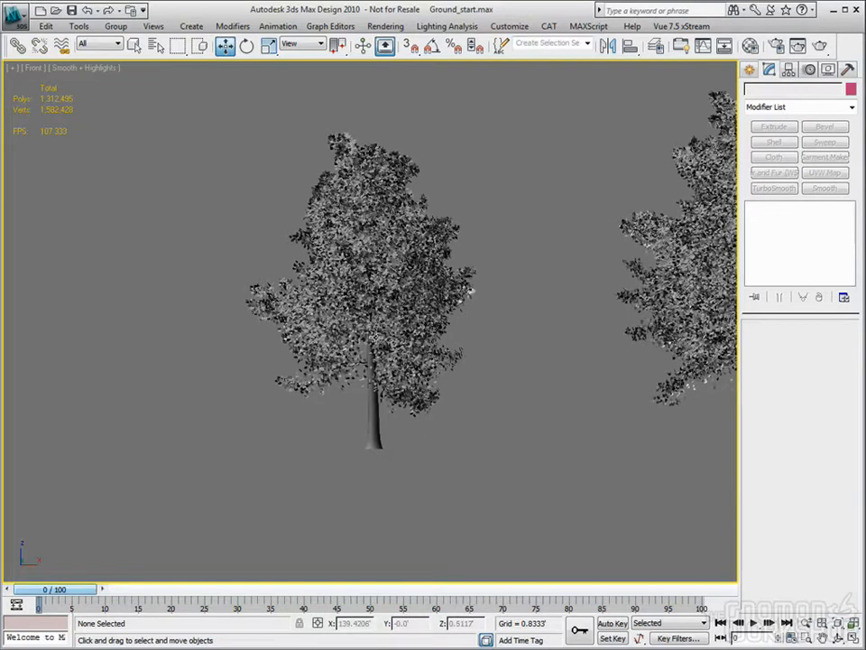
pyautogui.moveTo(459, 407); pyautogui.dragTo(452, 441, button='middle')
pyautogui.scroll(3, 408, 441)
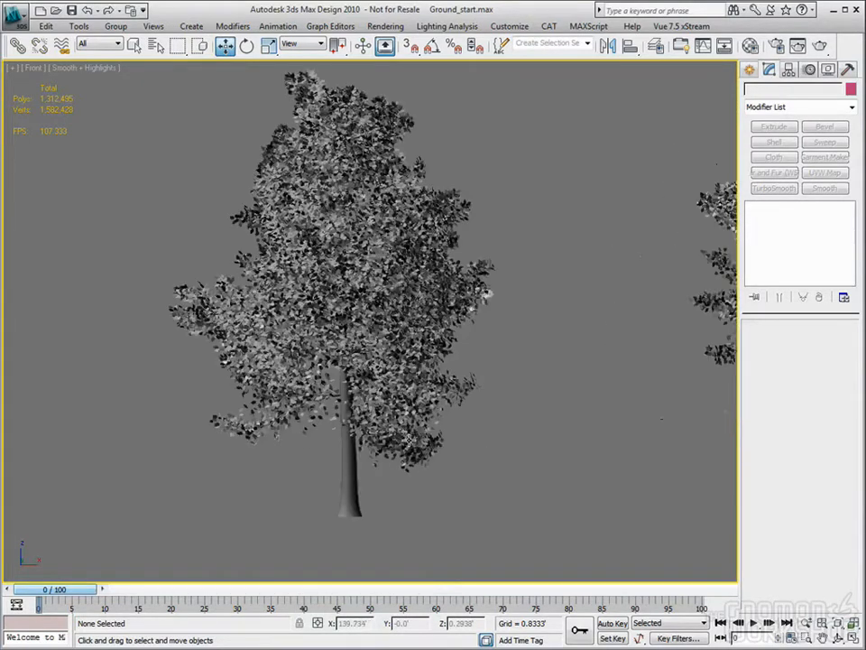
pyautogui.click(351, 490)
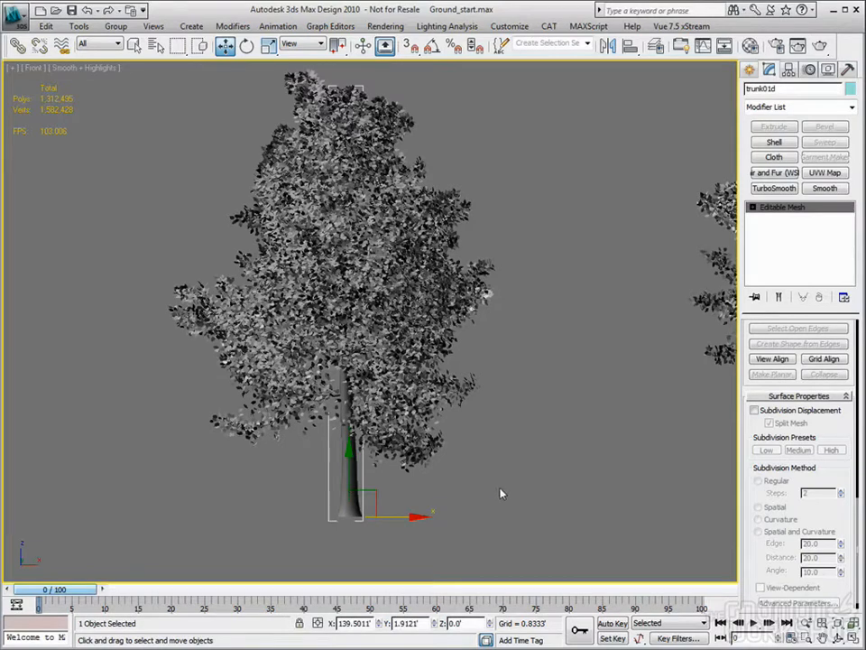
pyautogui.scroll(2, 482, 479)
pyautogui.scroll(6, 325, 410)
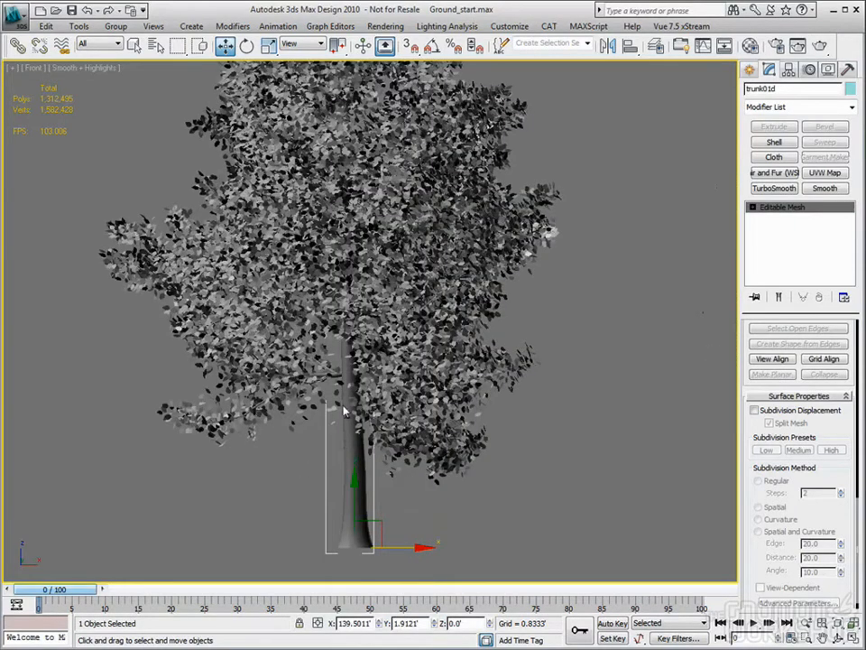
pyautogui.moveTo(321, 399); pyautogui.dragTo(351, 438, button='middle')
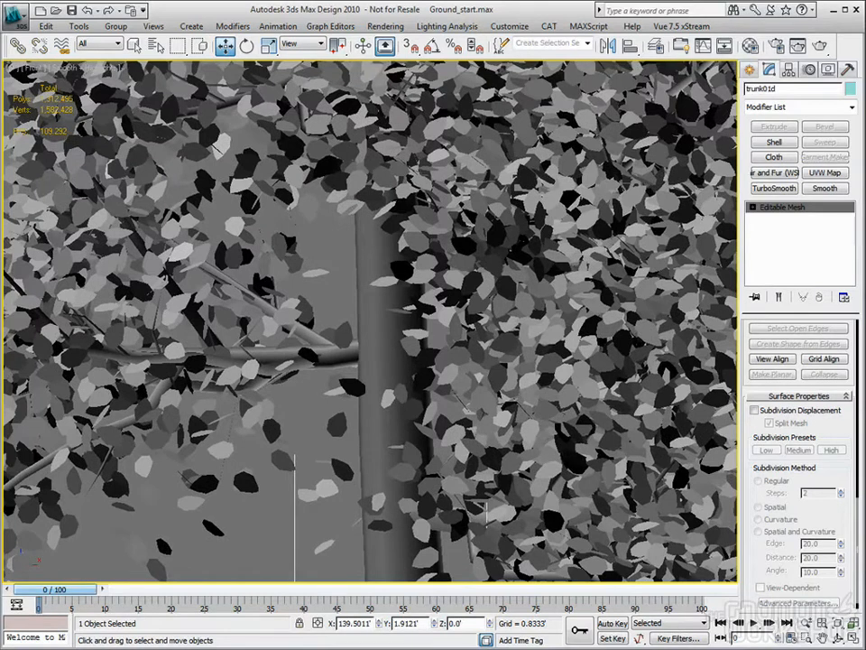
pyautogui.scroll(10, 841, 583)
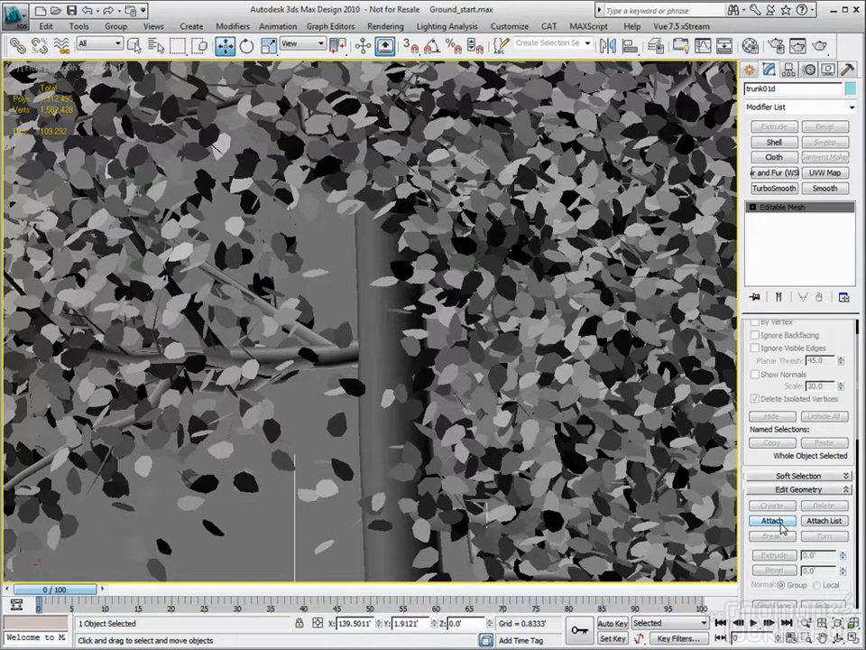
pyautogui.click(778, 523)
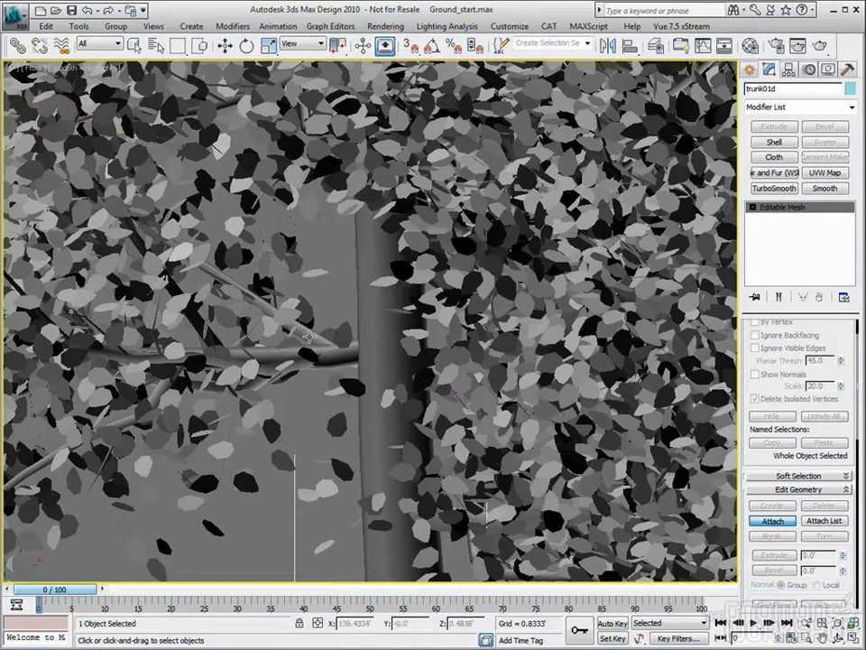
pyautogui.press('7')
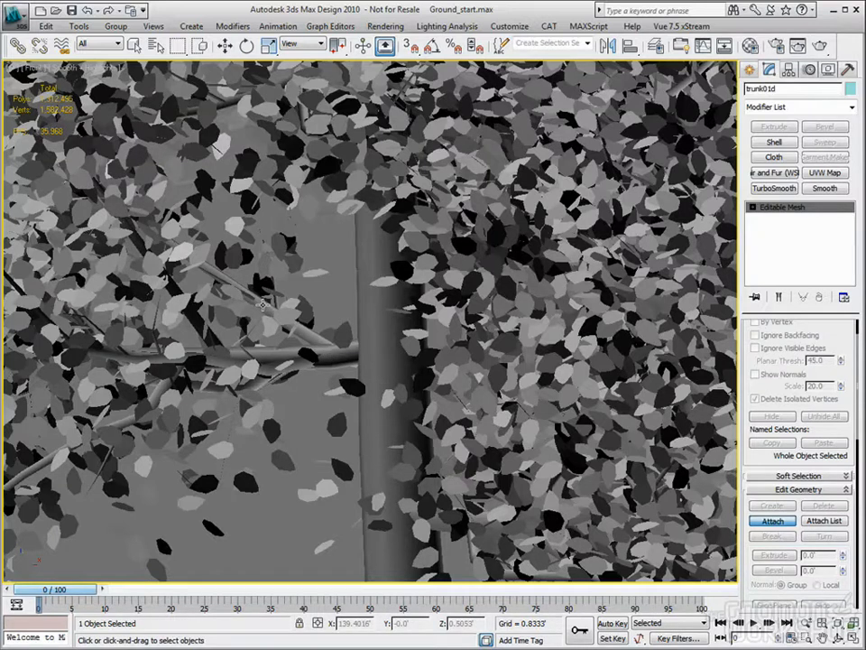
# Attach the leaf mesh to trunk01d with Match Material IDs to Material and Condense Material and IDs enabled.
pyautogui.scroll(-6, 224, 318)
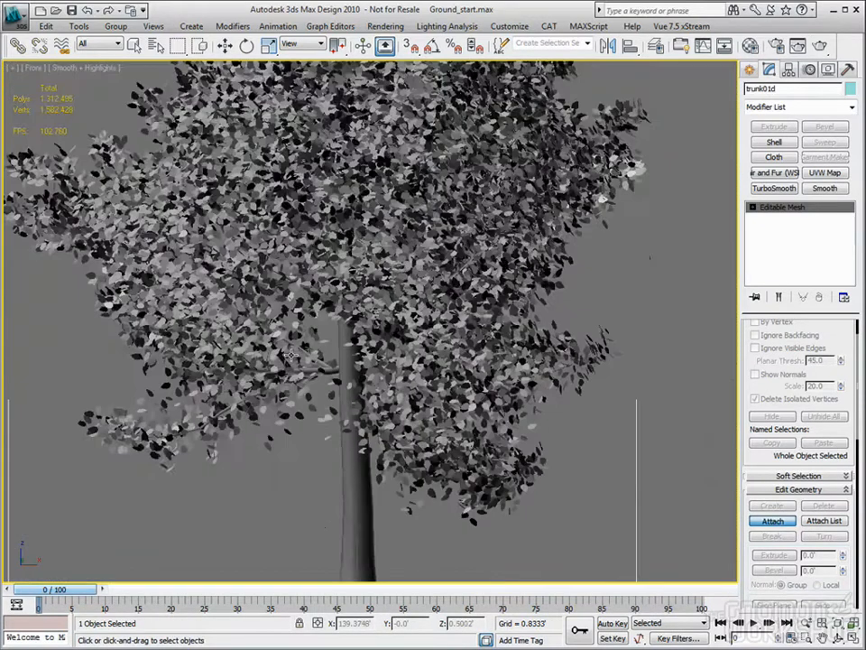
pyautogui.scroll(4, 306, 352)
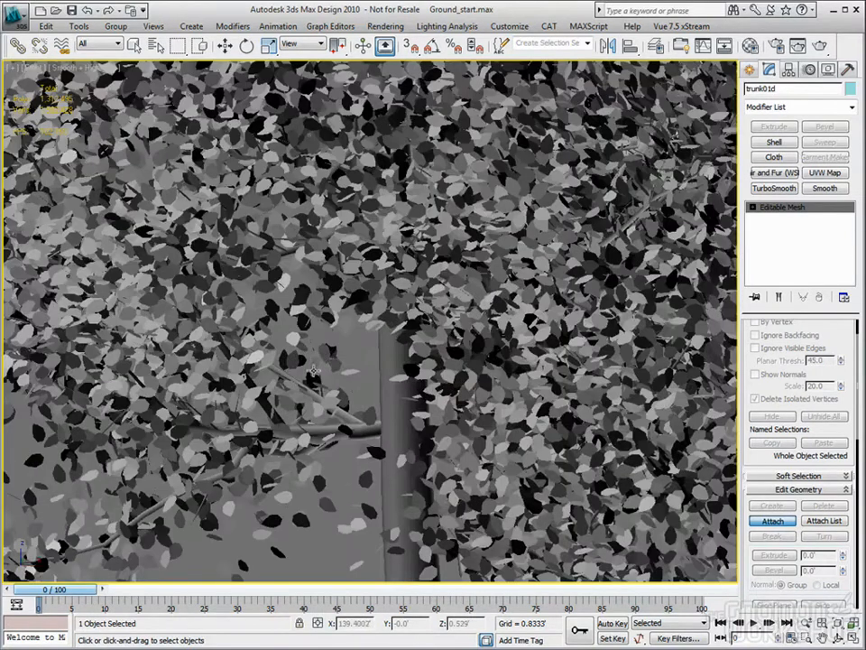
pyautogui.click(326, 355)
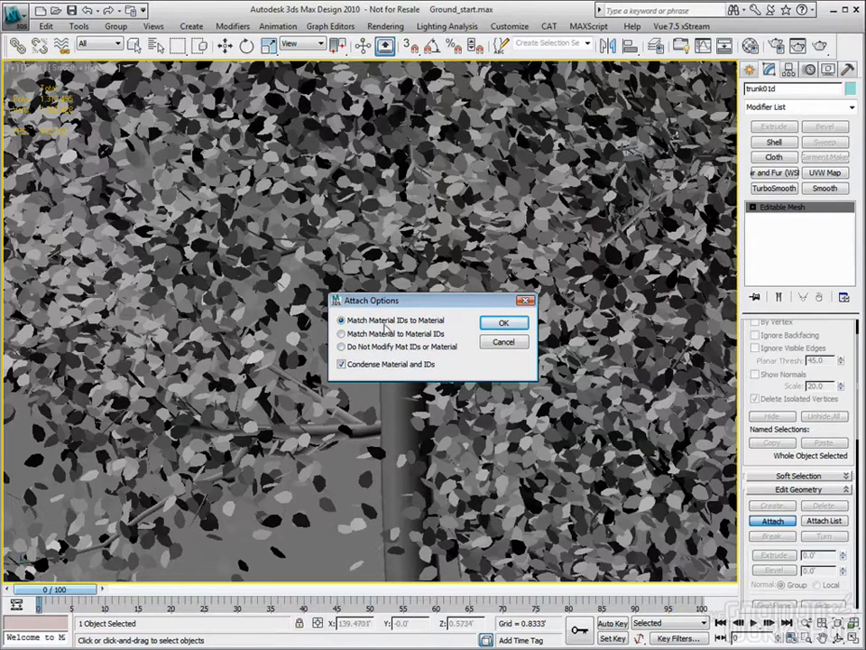
pyautogui.click(501, 325)
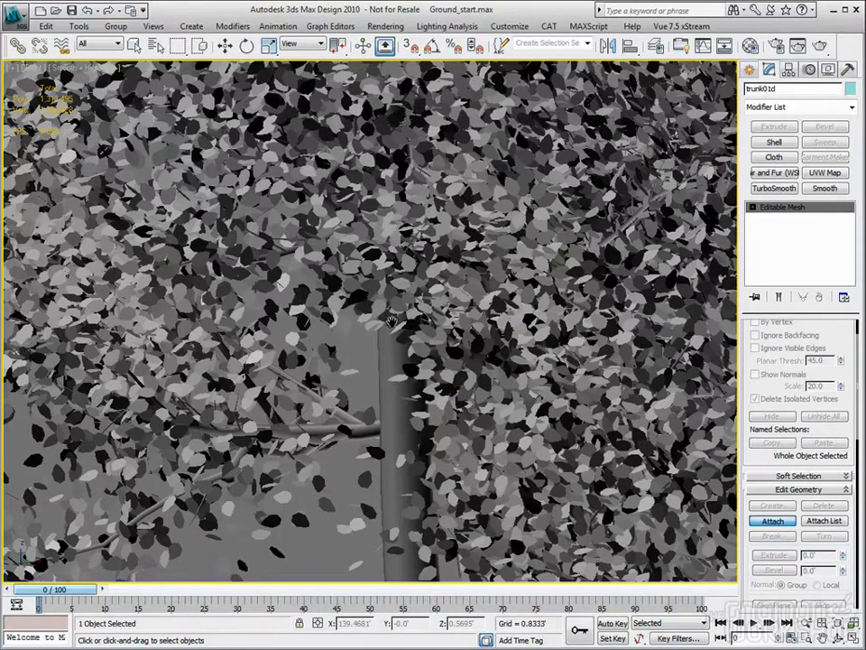
# Reopen the Material Editor and place it beside the combined sassafras so the whole tree stays in view.
pyautogui.scroll(-8, 392, 323)
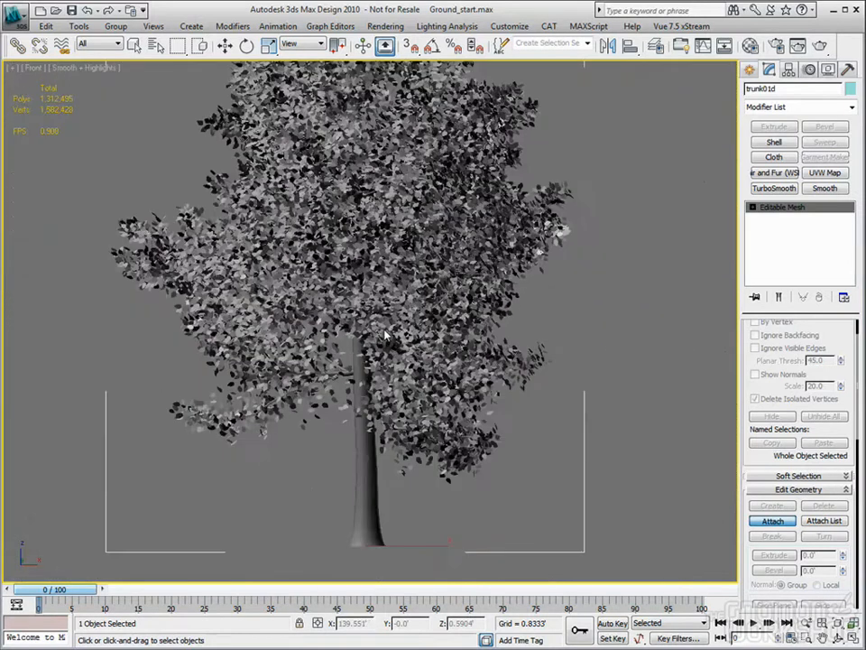
pyautogui.scroll(-6, 386, 336)
pyautogui.click(750, 47)
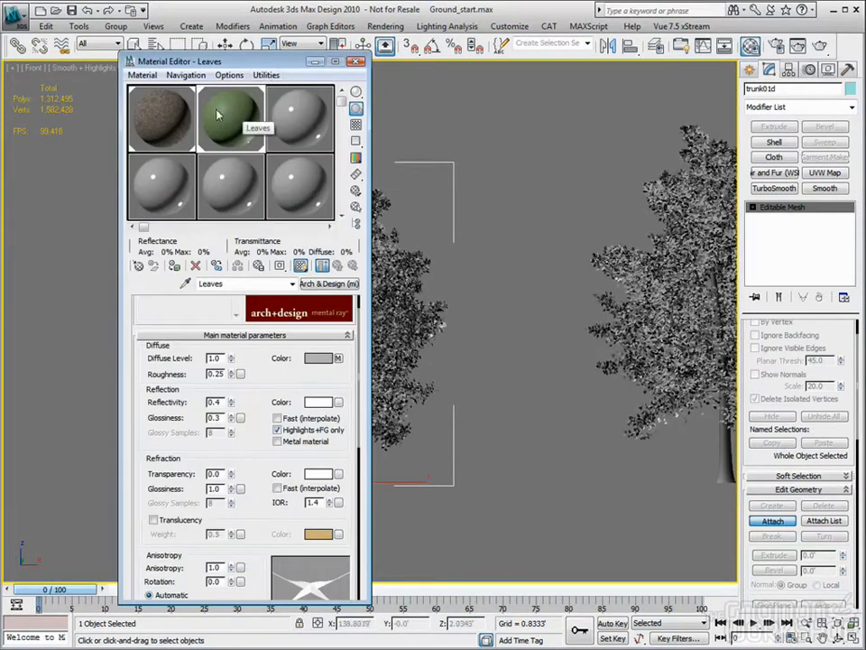
pyautogui.moveTo(233, 54); pyautogui.dragTo(160, 47)
pyautogui.moveTo(388, 233); pyautogui.dragTo(509, 234, button='middle')
pyautogui.moveTo(163, 54); pyautogui.dragTo(143, 63)
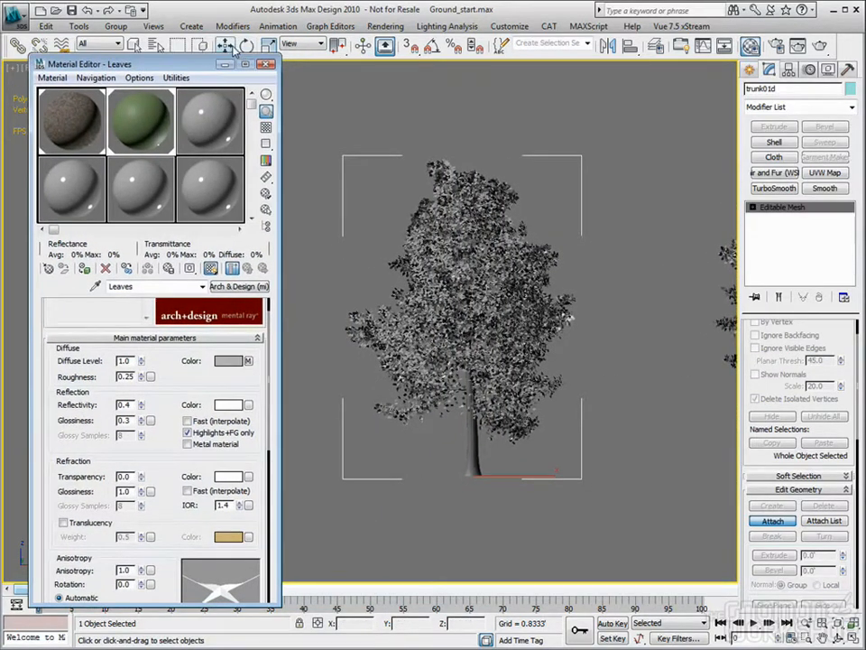
# Try moving the combined sassafras along the X axis to test it as one object, cancel the move and inspect its foliage closely.
pyautogui.click(225, 45)
pyautogui.moveTo(515, 474); pyautogui.dragTo(612, 476)
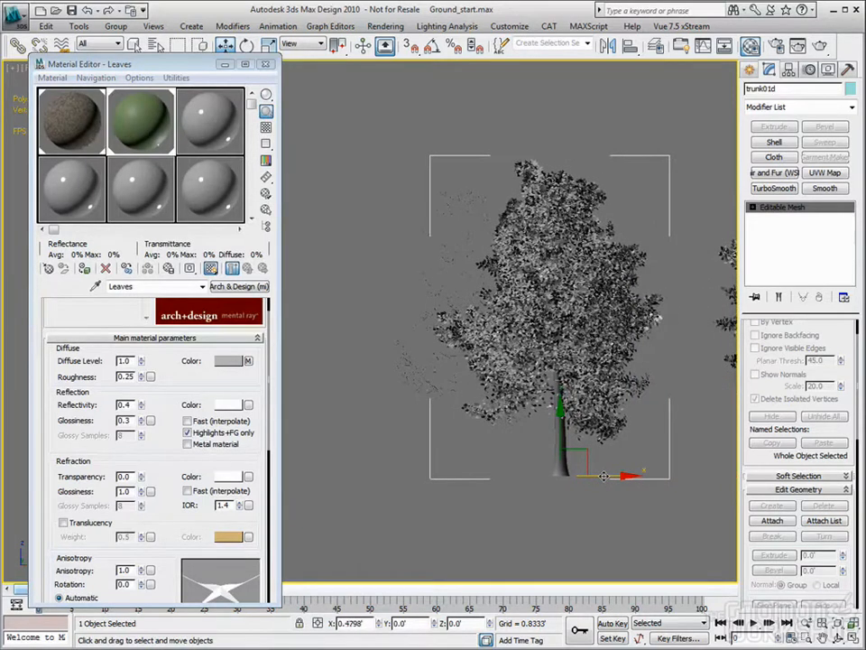
pyautogui.scroll(5, 669, 167)
pyautogui.scroll(4, 476, 248)
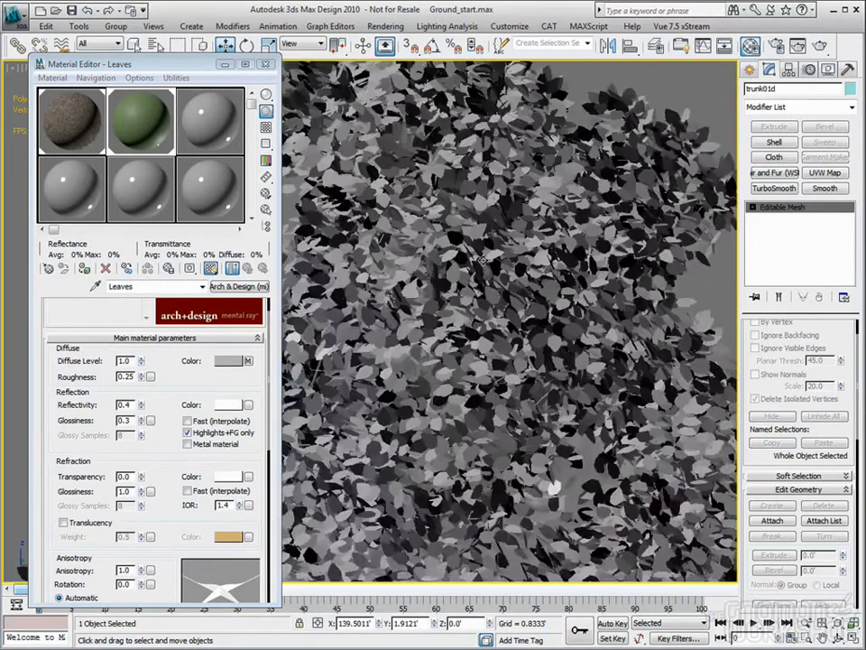
pyautogui.press('z')
pyautogui.scroll(6, 520, 282)
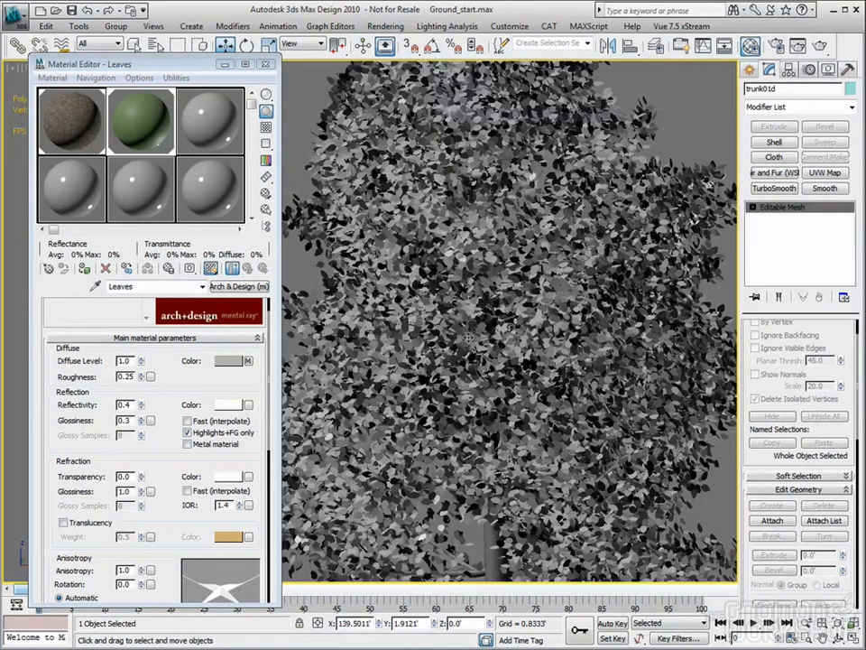
pyautogui.scroll(-6, 544, 279)
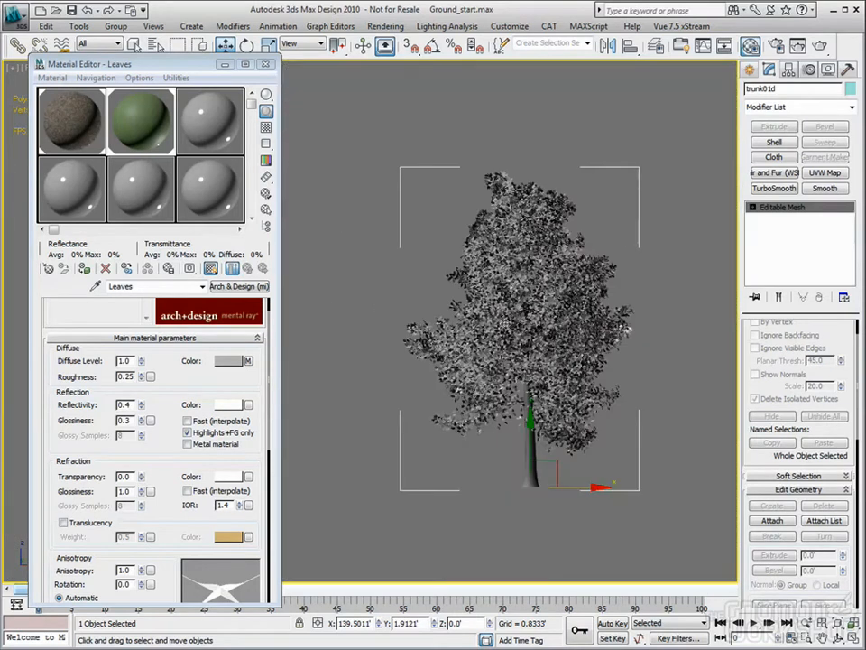
pyautogui.moveTo(541, 190); pyautogui.dragTo(472, 177, button='middle')
pyautogui.click(825, 522)
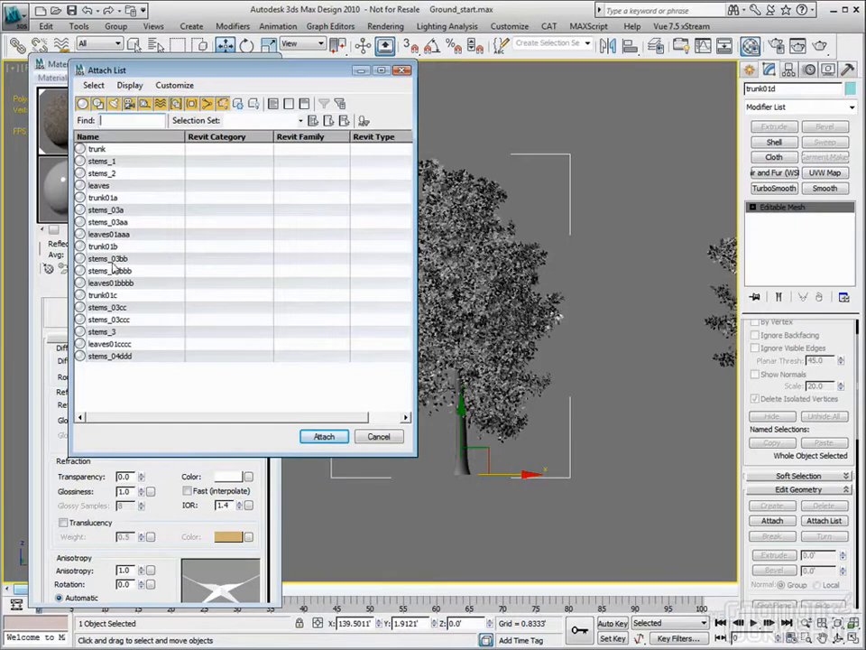
pyautogui.click(121, 358)
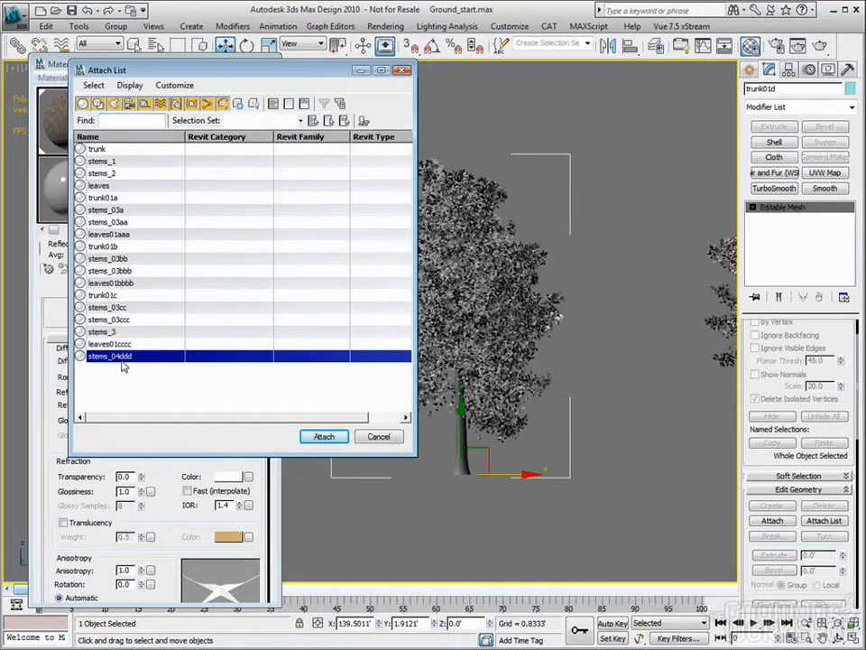
pyautogui.click(324, 437)
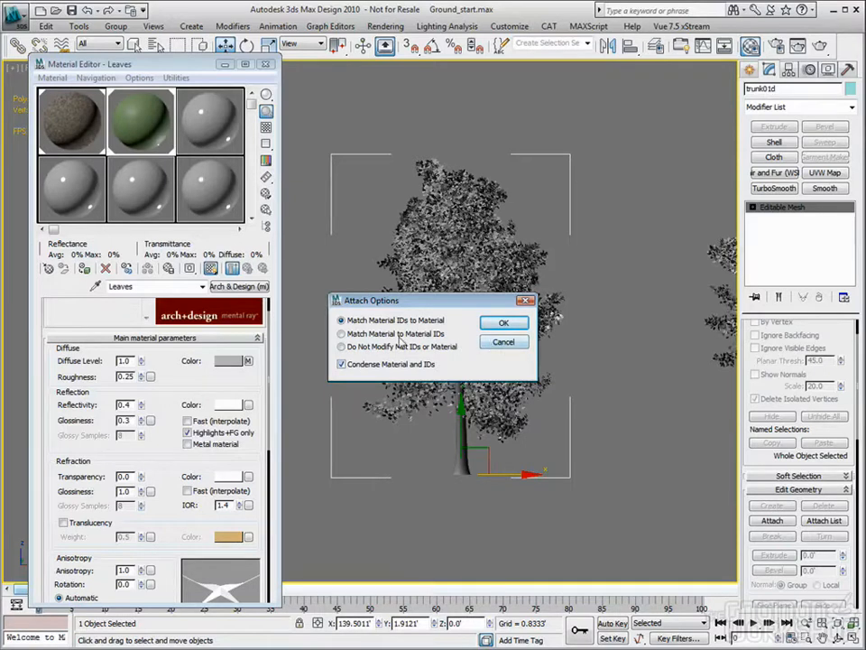
pyautogui.click(502, 341)
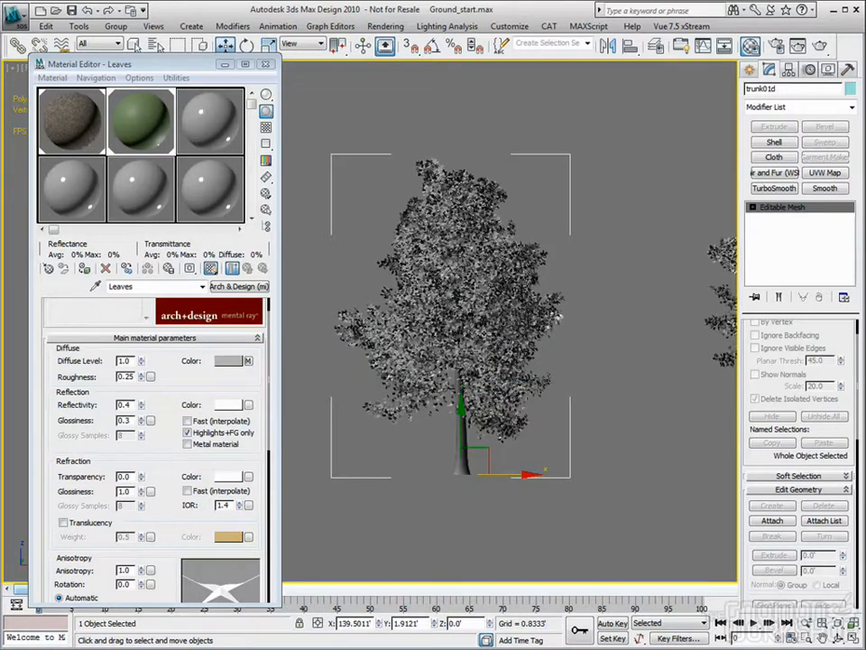
# Hide the combined sassafras, trunk01d, and select the separate stems_04ddd mesh that shared its place.
pyautogui.rightClick(479, 328)
pyautogui.click(498, 292)
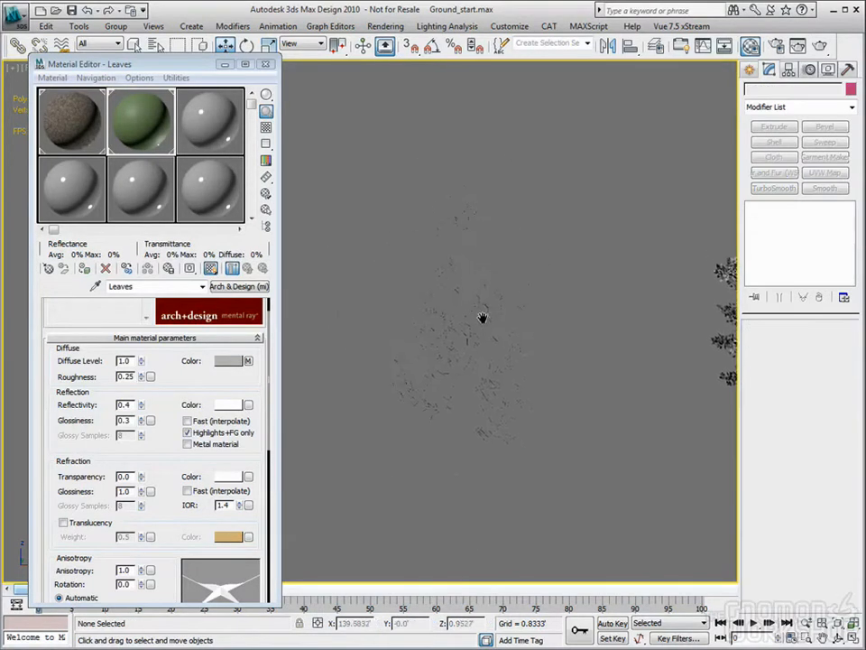
pyautogui.click(454, 221)
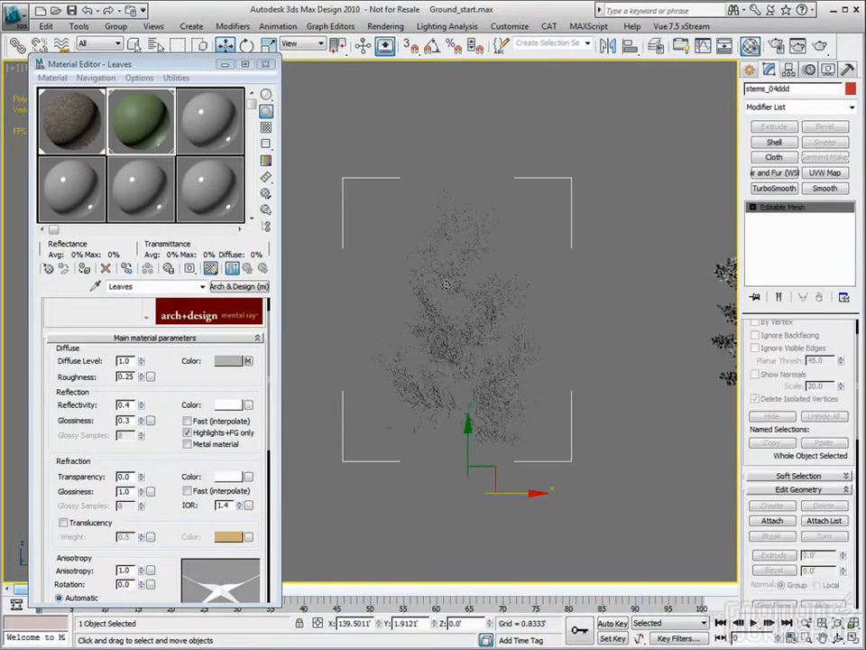
# Examine the fine twigs of the isolated stems_04ddd mesh up close and as a whole.
pyautogui.scroll(8, 453, 308)
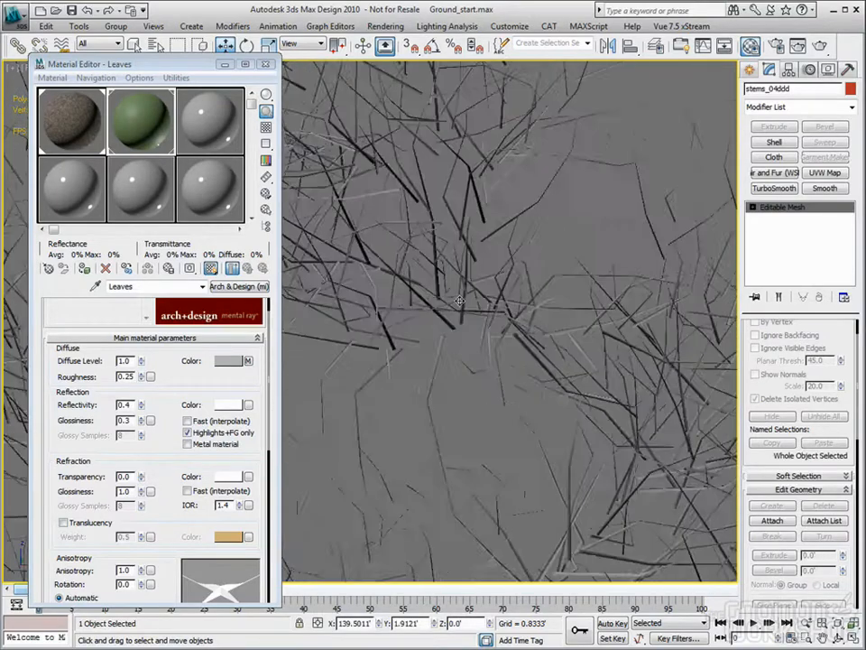
pyautogui.scroll(-3, 459, 300)
pyautogui.scroll(5, 452, 316)
pyautogui.scroll(-8, 417, 348)
pyautogui.scroll(4, 420, 379)
pyautogui.scroll(4, 422, 404)
pyautogui.scroll(-4, 422, 404)
pyautogui.moveTo(422, 404); pyautogui.dragTo(480, 310, button='middle')
pyautogui.scroll(-6, 503, 353)
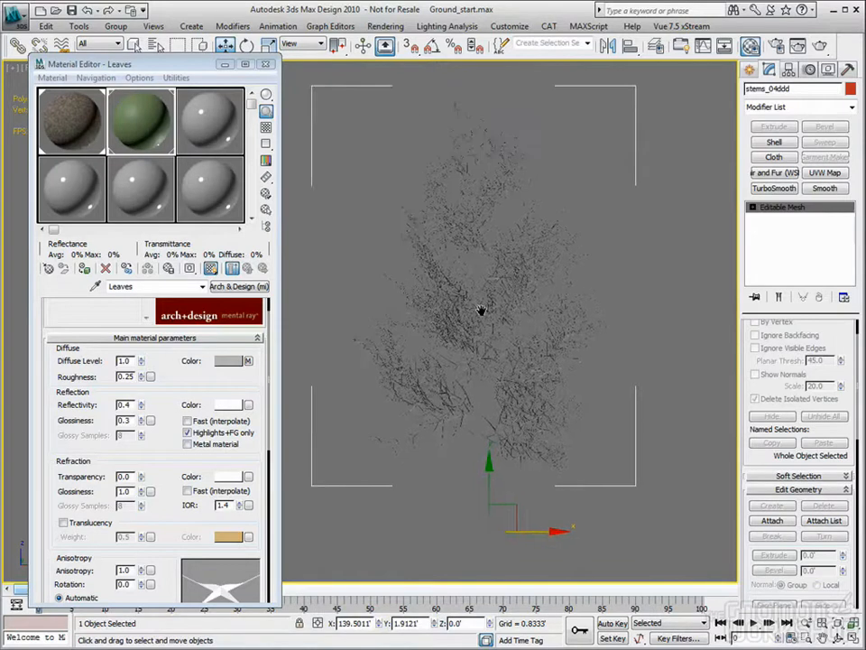
pyautogui.scroll(-5, 481, 310)
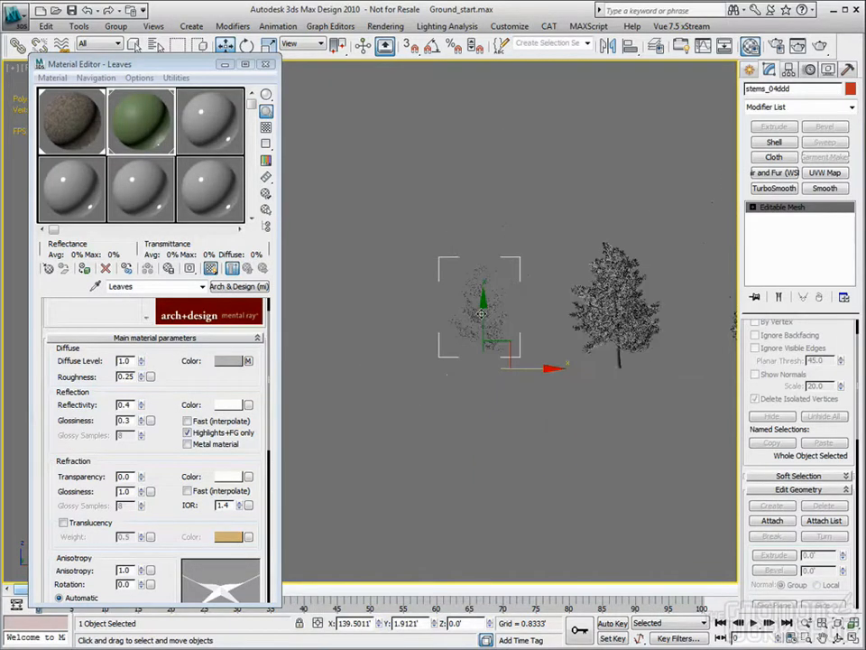
# Remove the leftover stems_04ddd twigs from view and unhide the combined sassafras.
pyautogui.click(481, 310)
pyautogui.scroll(-3, 429, 357)
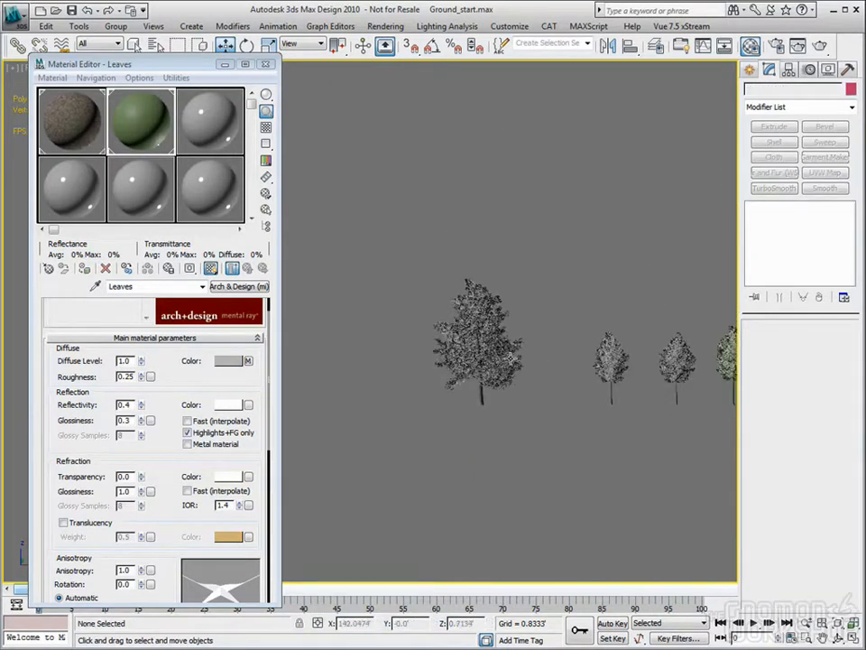
pyautogui.scroll(3, 378, 332)
pyautogui.rightClick(489, 303)
pyautogui.click(509, 253)
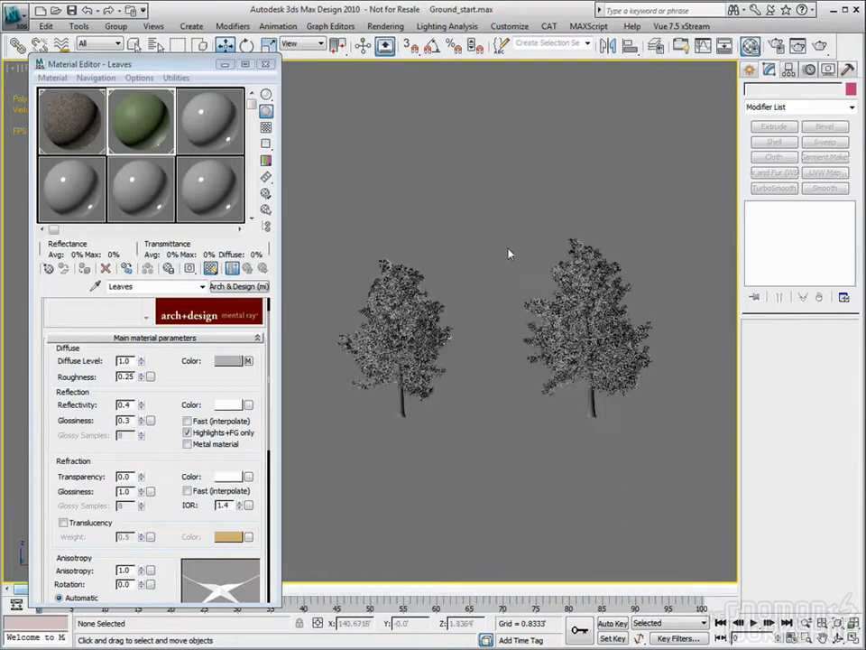
# Try moving the neighbouring tree's leaf mesh, leaves01cccc, along the X axis and undo the move.
pyautogui.moveTo(406, 327); pyautogui.dragTo(471, 300, button='middle')
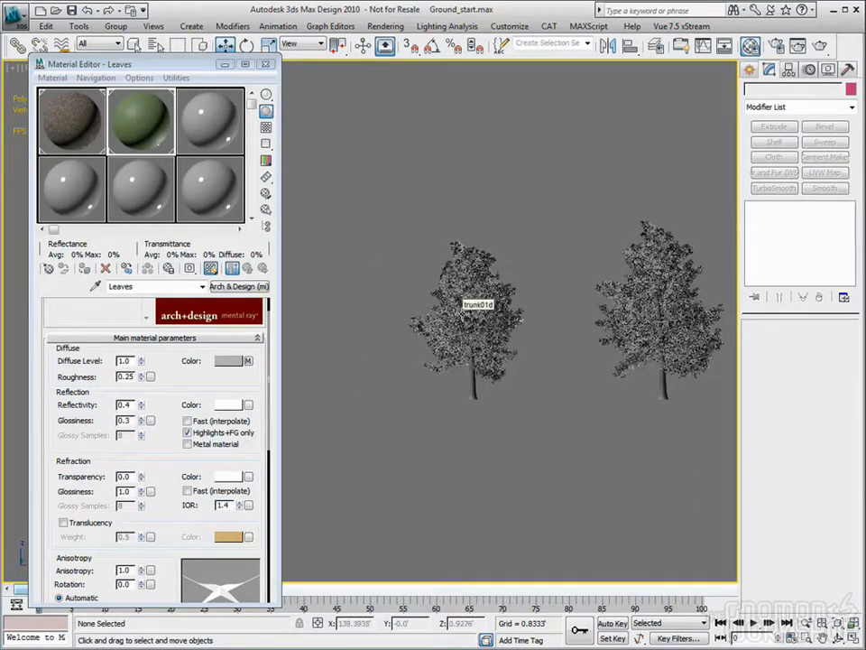
pyautogui.scroll(-2, 470, 297)
pyautogui.scroll(5, 479, 307)
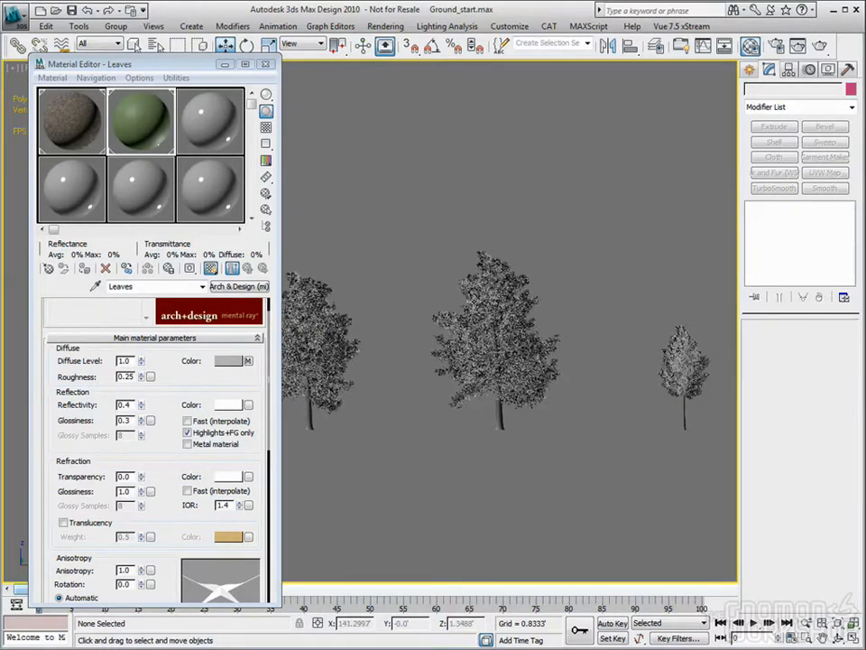
pyautogui.scroll(5, 388, 294)
pyautogui.scroll(-5, 388, 293)
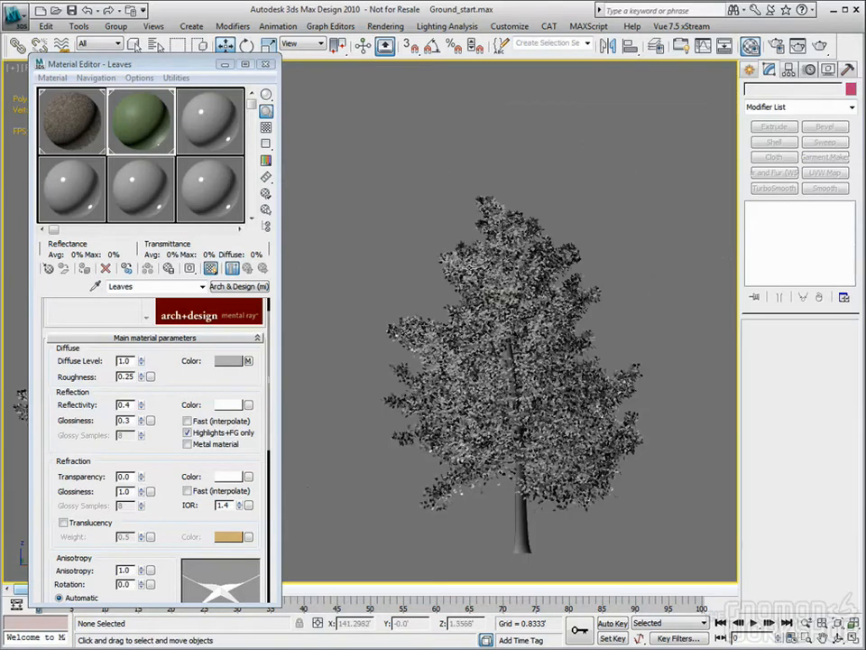
pyautogui.click(395, 309)
pyautogui.moveTo(559, 547); pyautogui.dragTo(652, 548)
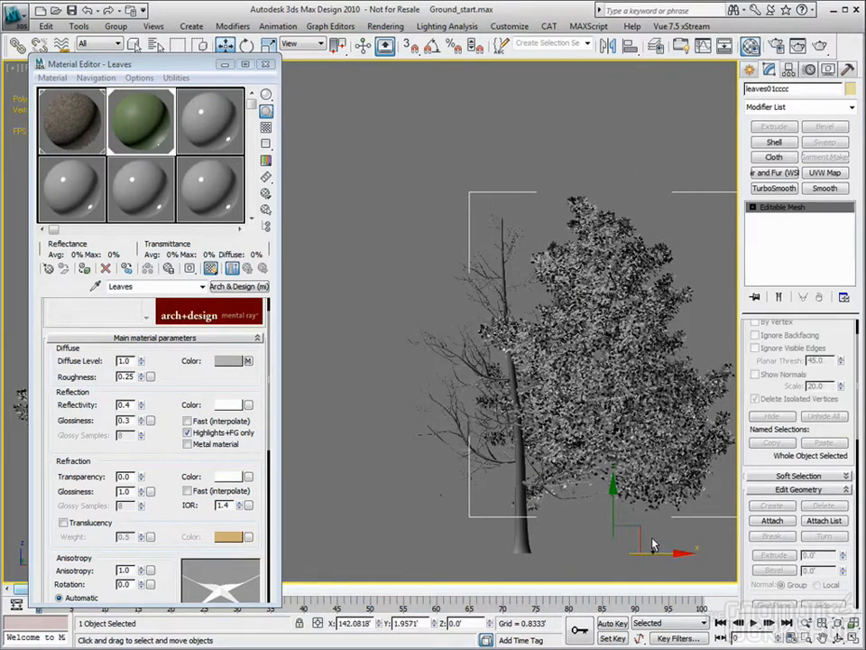
pyautogui.hotkey('ctrl', 'z')
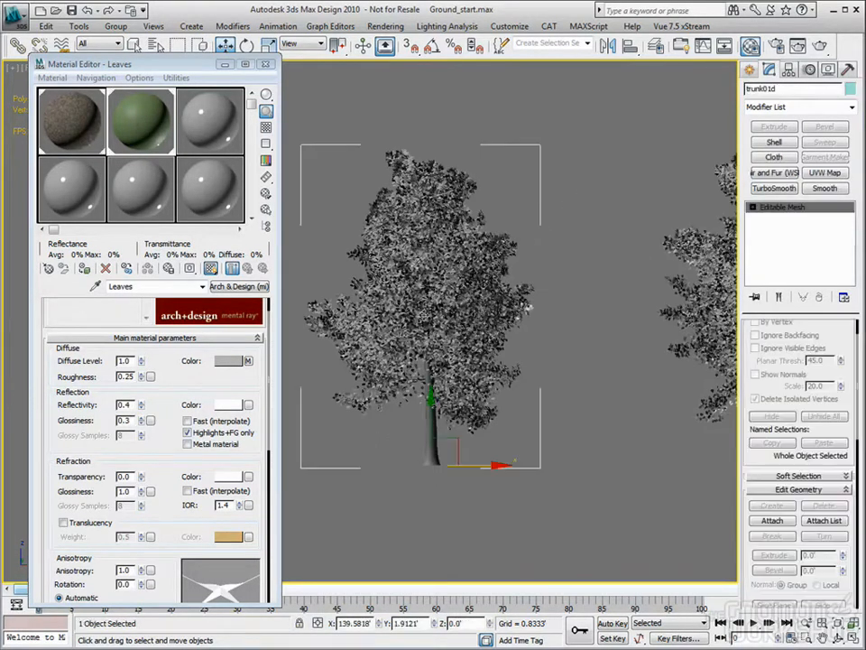
# Move the combined sassafras, trunk01d, about 0.055' along the X axis to test it as one object.
pyautogui.moveTo(420, 318); pyautogui.dragTo(426, 324, button='middle')
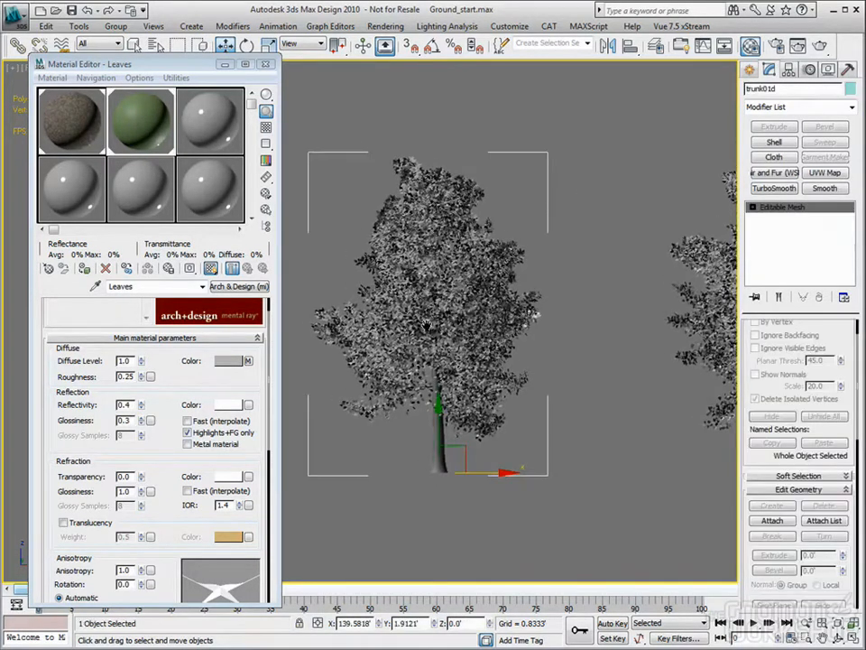
pyautogui.moveTo(485, 471); pyautogui.dragTo(495, 480)
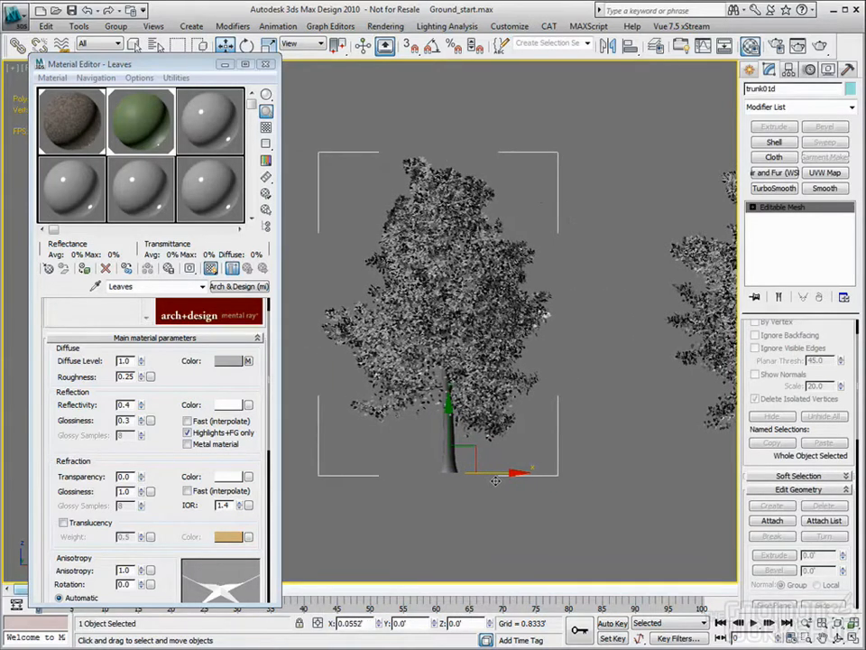
pyautogui.moveTo(496, 480); pyautogui.dragTo(504, 495, button='middle')
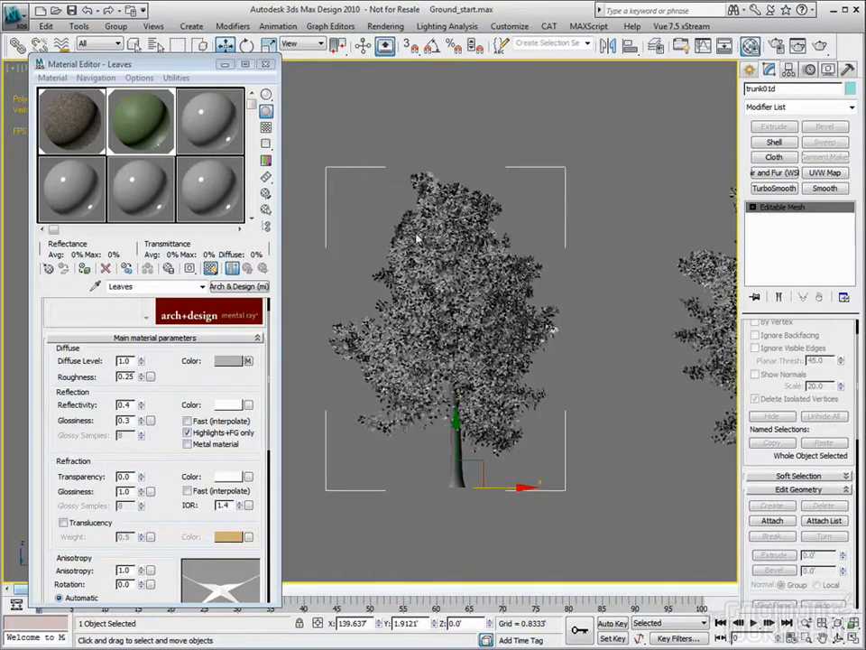
# Sample the combined sassafras's Multi/Sub-Object material into the third sample slot, name it Trees and compare it with its two source materials.
pyautogui.click(94, 287)
pyautogui.click(205, 131)
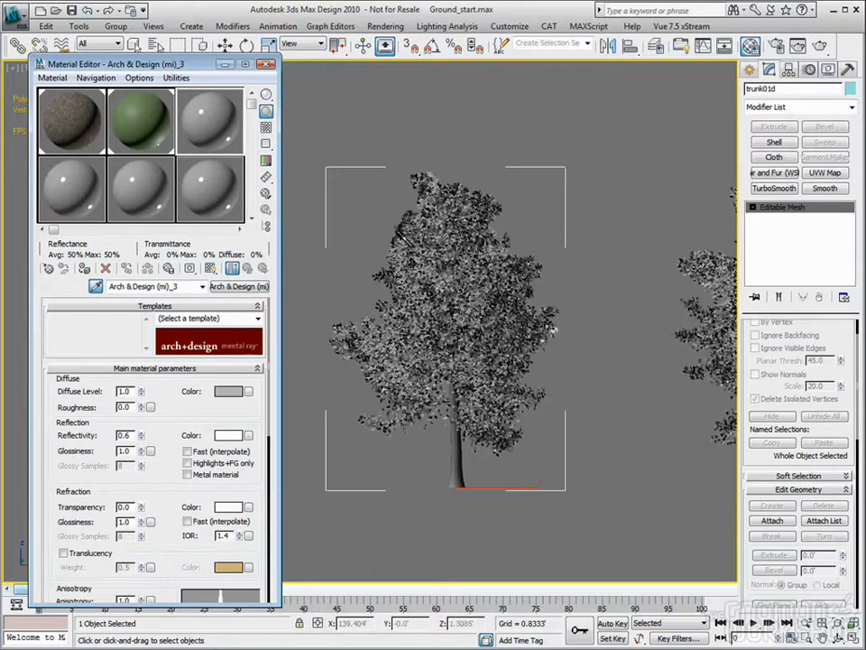
pyautogui.click(398, 232)
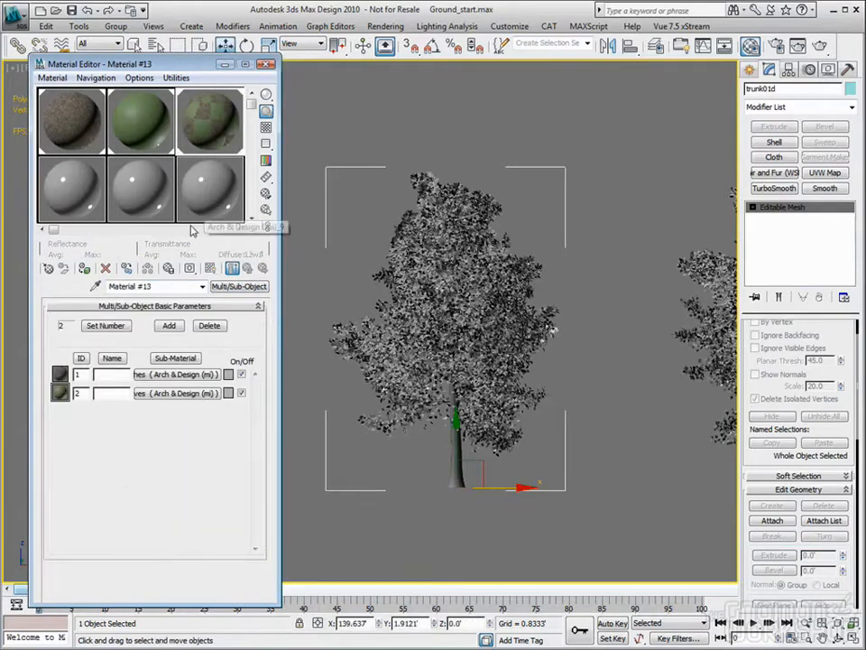
pyautogui.click(163, 288)
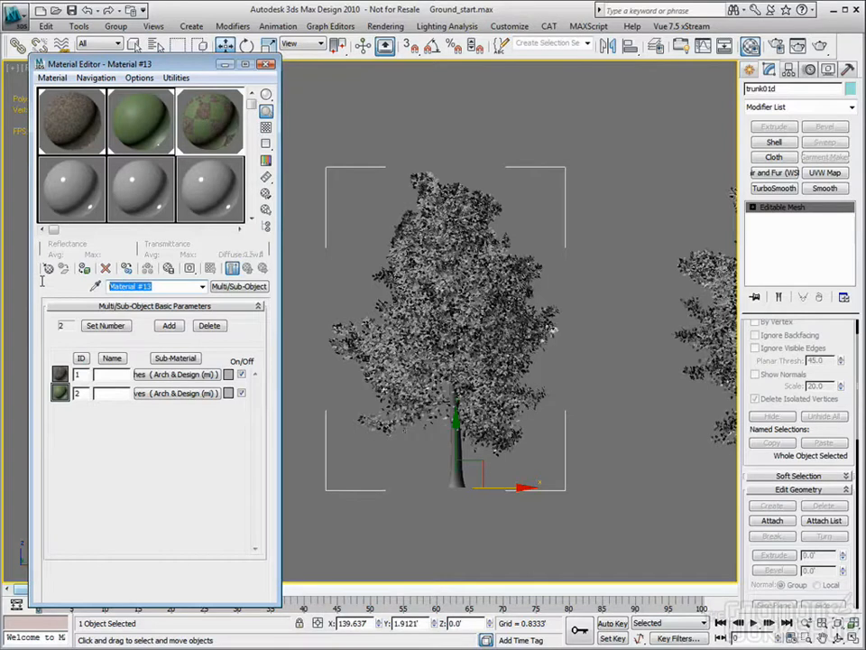
pyautogui.write('Trees')
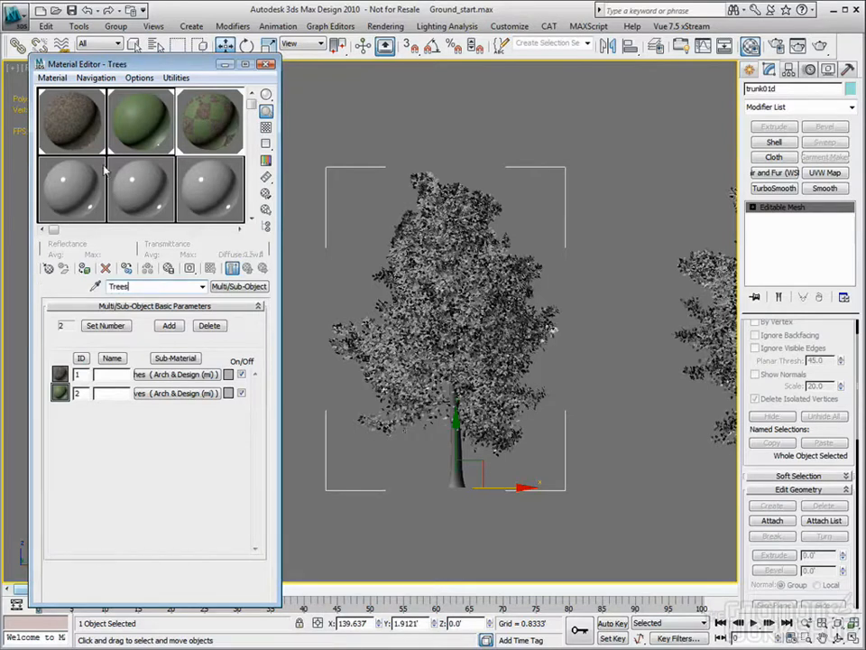
pyautogui.click(79, 127)
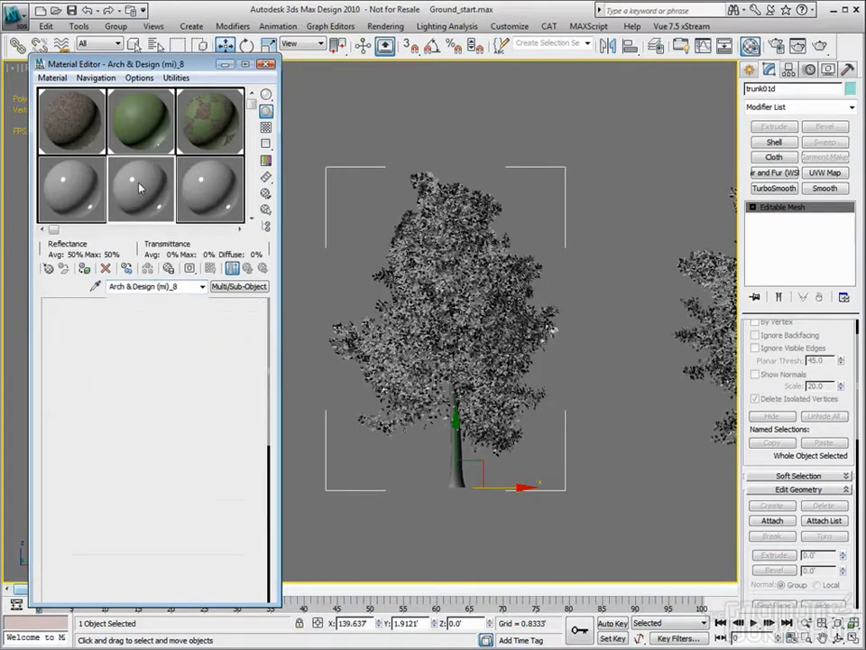
pyautogui.click(213, 128)
pyautogui.click(142, 127)
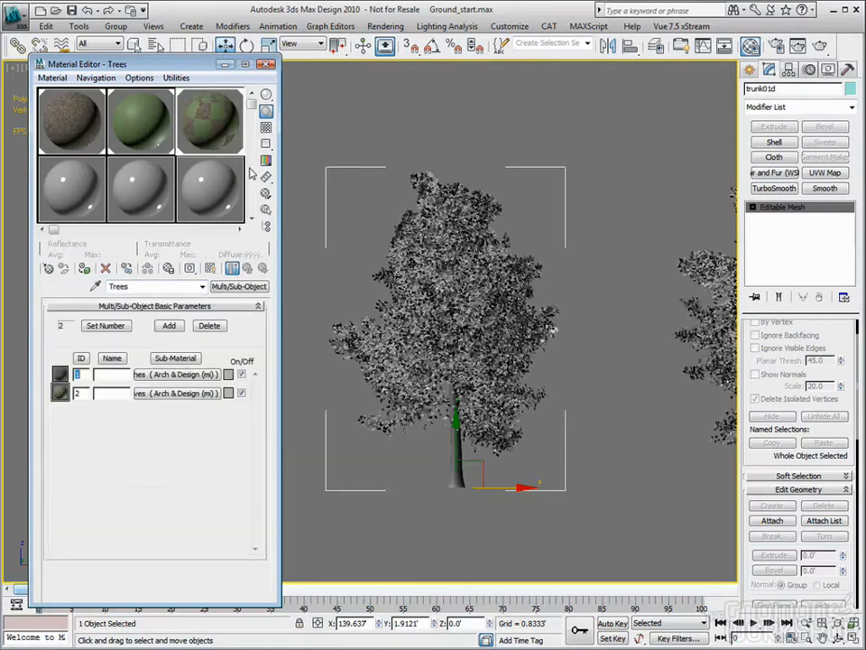
# Attach the second sassafras's leaf mesh to trunk01c using Match Material IDs to Material with Condense Material and IDs enabled.
pyautogui.keyDown('alt'); pyautogui.moveTo(397, 193); pyautogui.dragTo(306, 244, button='middle'); pyautogui.keyUp('alt')
pyautogui.scroll(6, 505, 379)
pyautogui.click(535, 512)
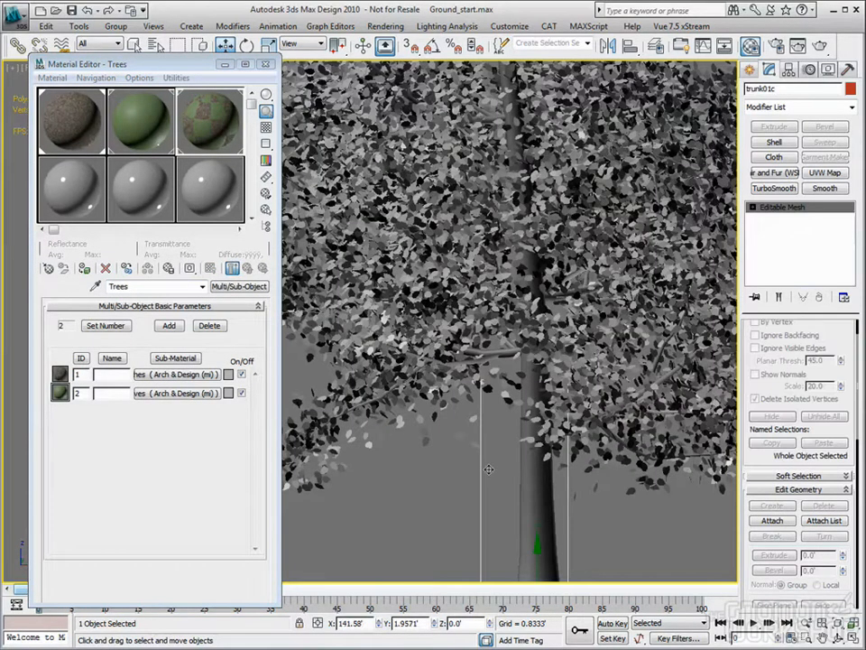
pyautogui.scroll(-4, 481, 466)
pyautogui.scroll(5, 480, 451)
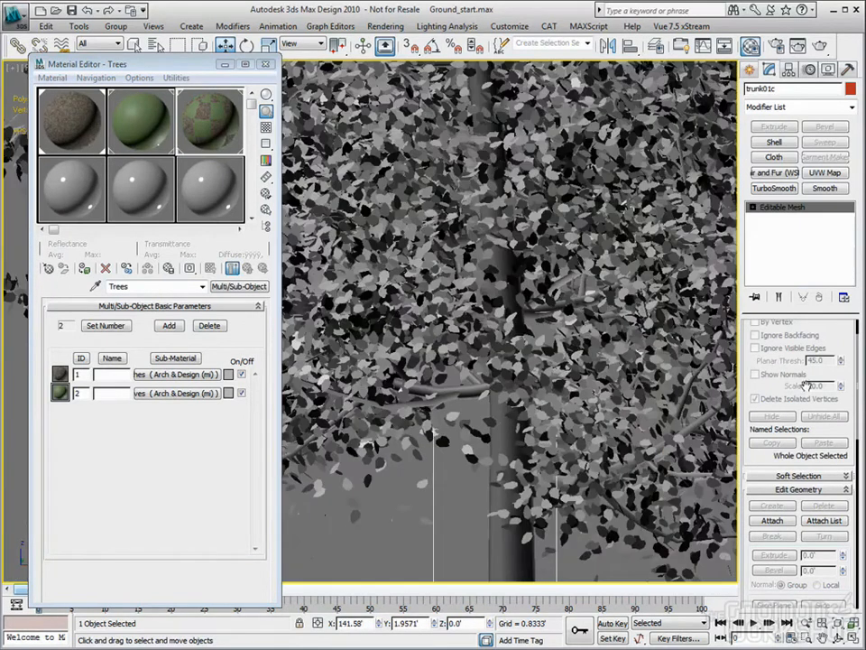
pyautogui.click(786, 518)
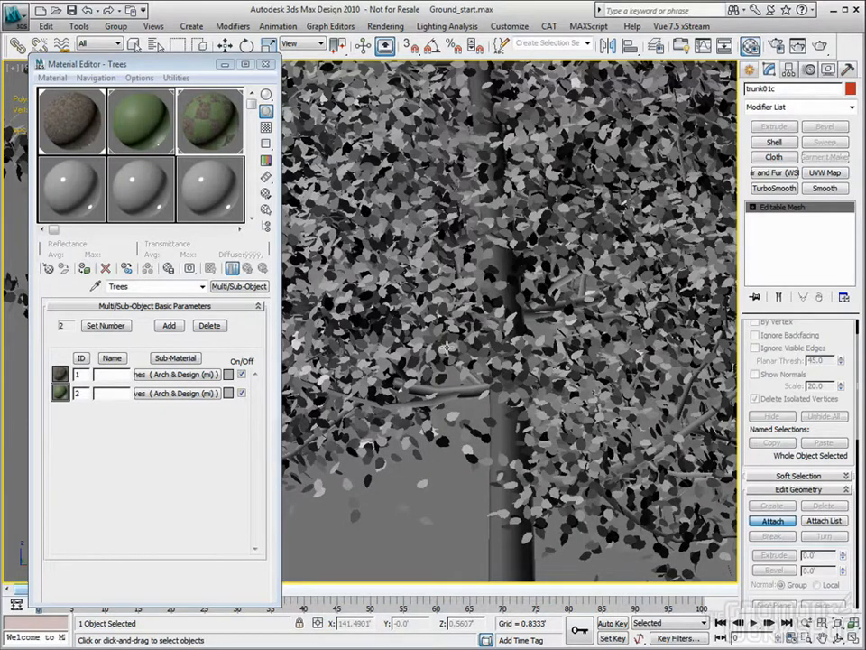
pyautogui.click(473, 380)
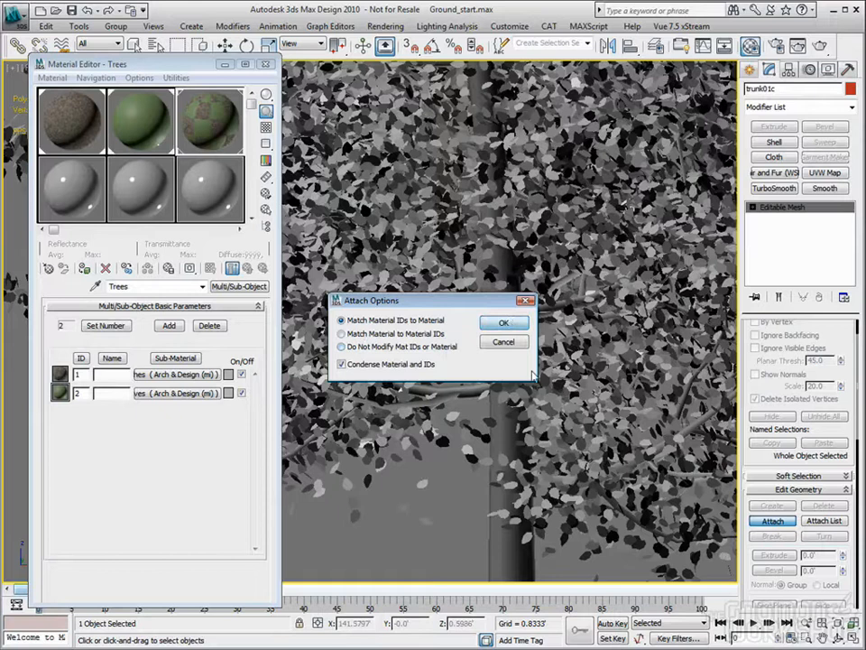
pyautogui.click(504, 323)
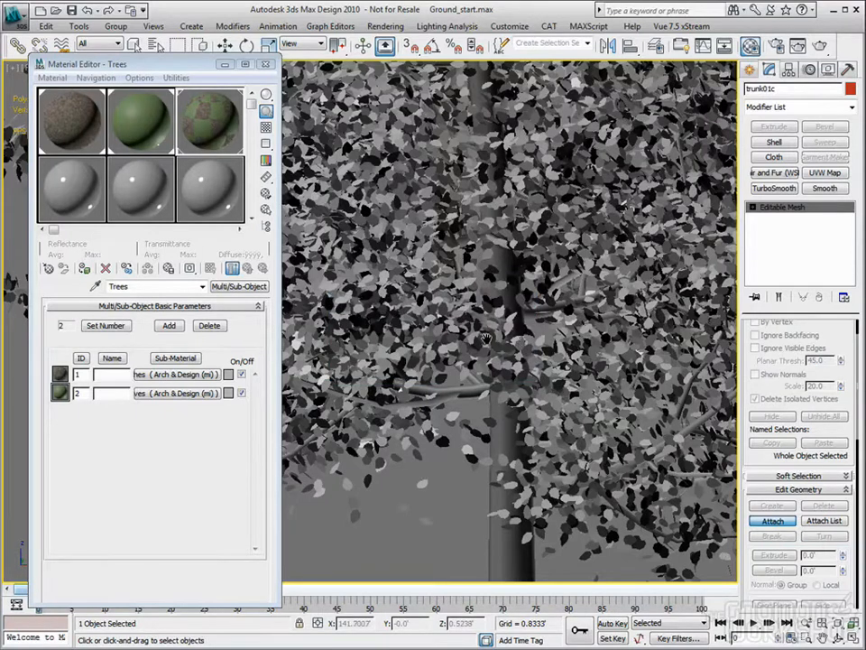
pyautogui.scroll(-6, 569, 388)
pyautogui.rightClick(578, 397)
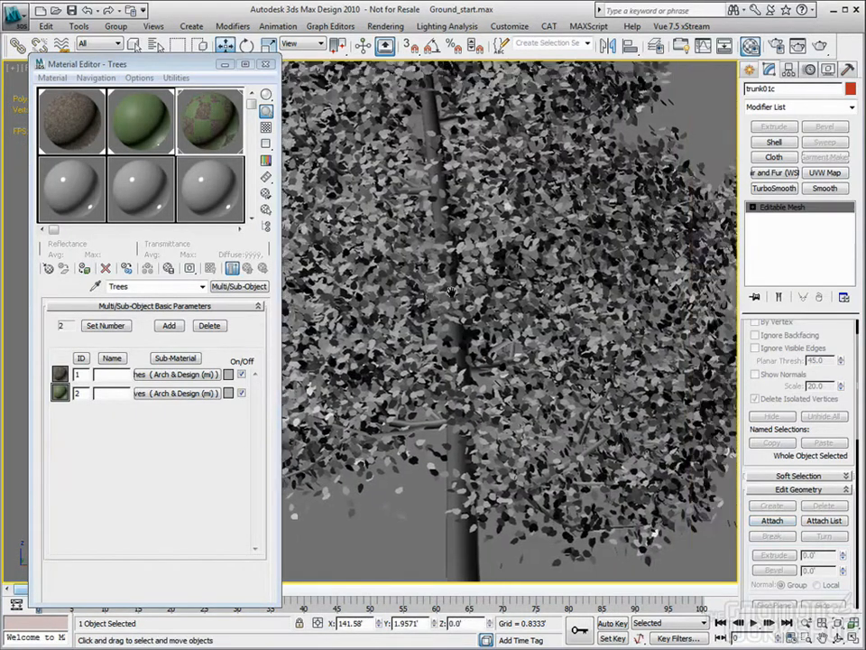
# Attach the third tree's leaf mesh to trunk01b using Match Material IDs to Material with Condense Material and IDs enabled.
pyautogui.scroll(-5, 395, 305)
pyautogui.moveTo(479, 316); pyautogui.dragTo(460, 330, button='middle')
pyautogui.scroll(9, 460, 330)
pyautogui.click(469, 386)
pyautogui.scroll(3, 542, 386)
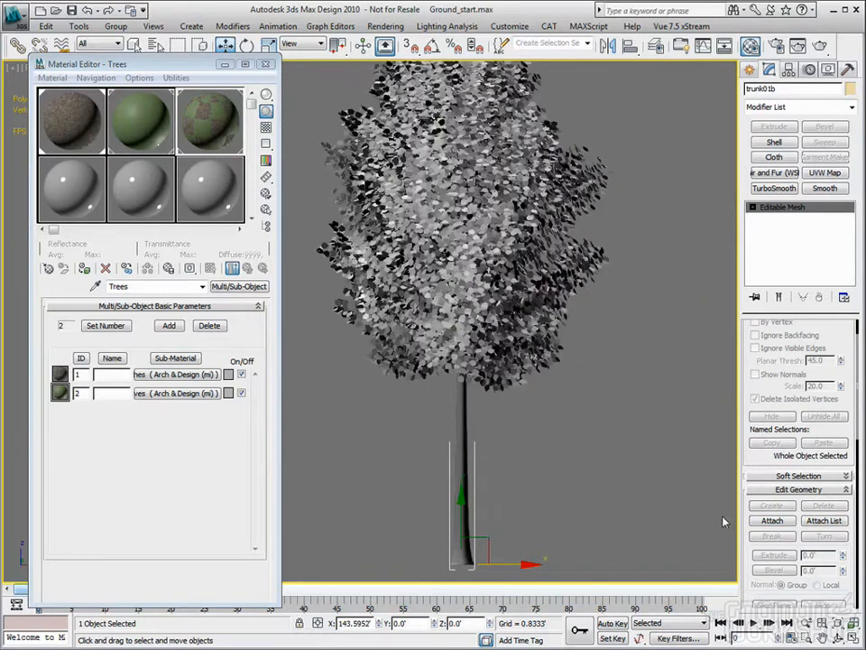
pyautogui.click(767, 522)
pyautogui.click(436, 342)
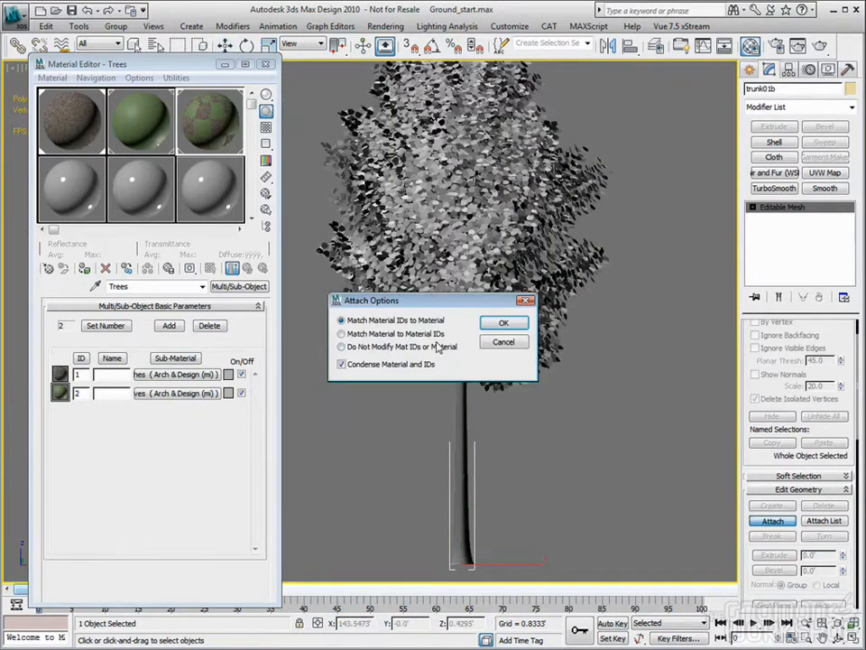
pyautogui.click(500, 323)
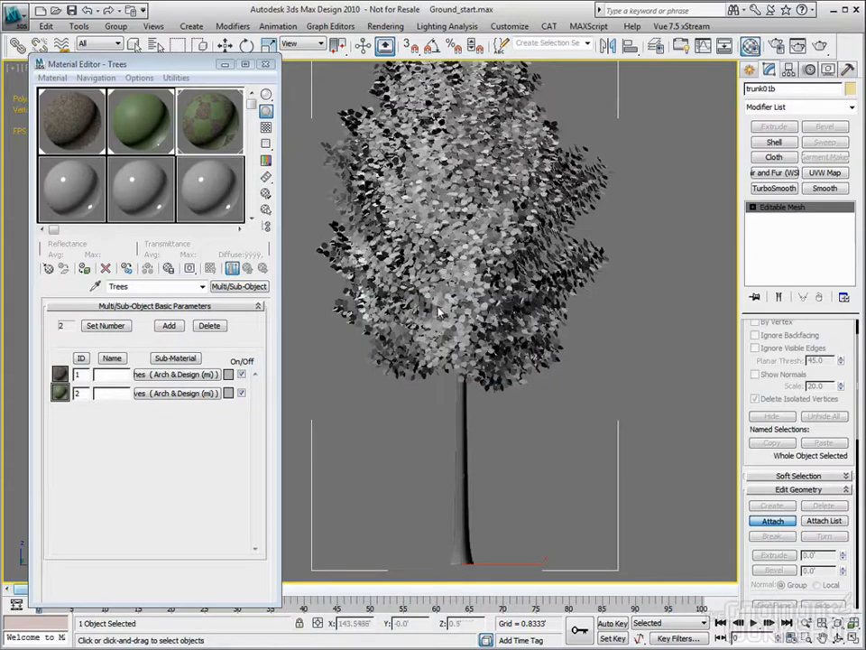
# Attach the remaining leaf mesh of the framed tree to trunk01b, using Match Material IDs to Material and Condense Material and IDs.
pyautogui.click(441, 309)
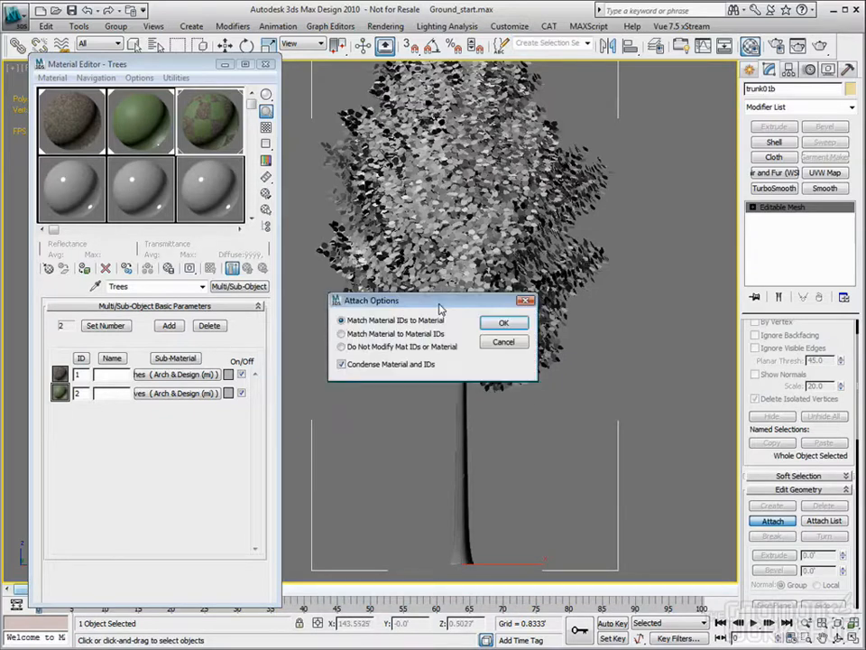
pyautogui.click(499, 324)
pyautogui.scroll(5, 433, 305)
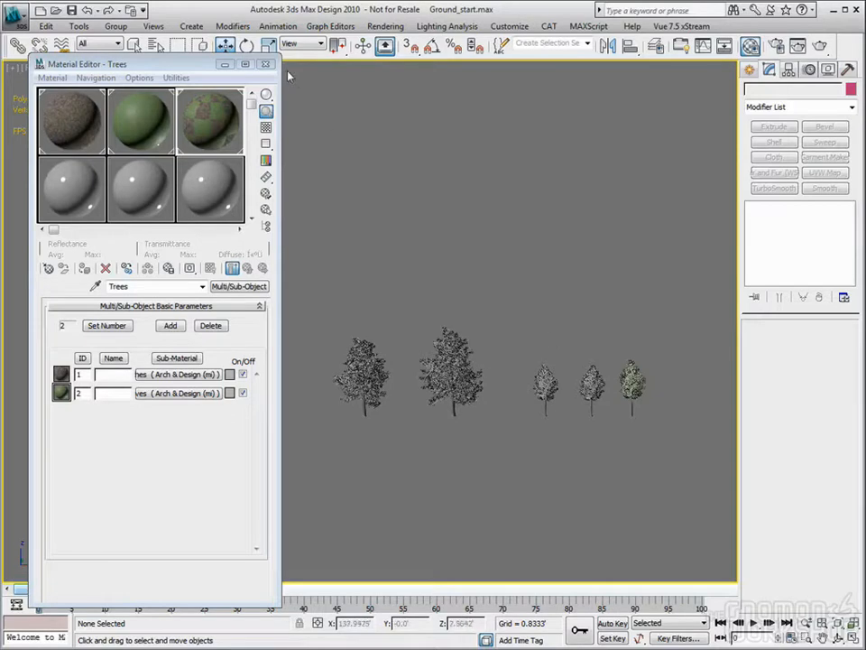
# Select the five trees one after another to check that each one is a single combined mesh.
pyautogui.click(634, 373)
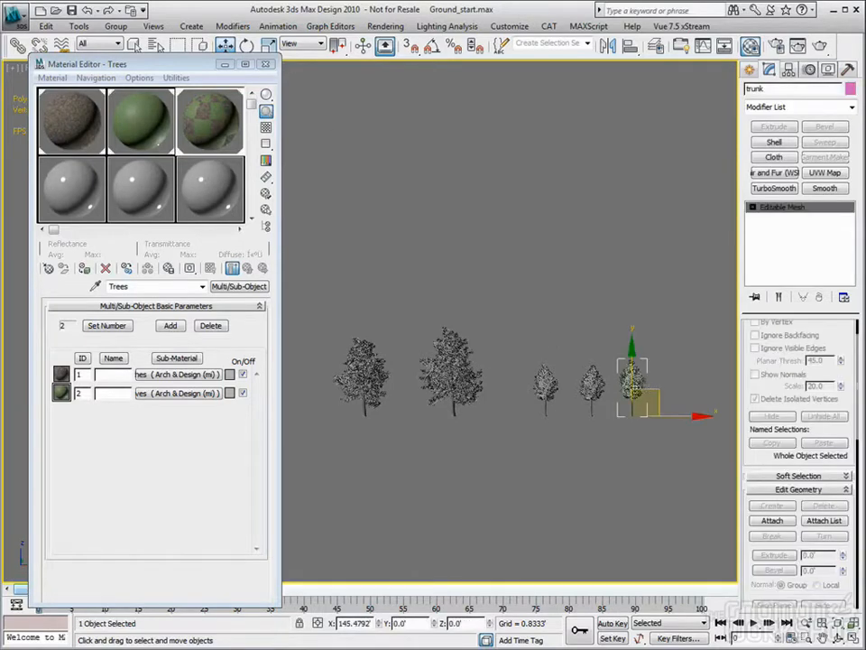
pyautogui.click(629, 429)
pyautogui.scroll(5, 630, 410)
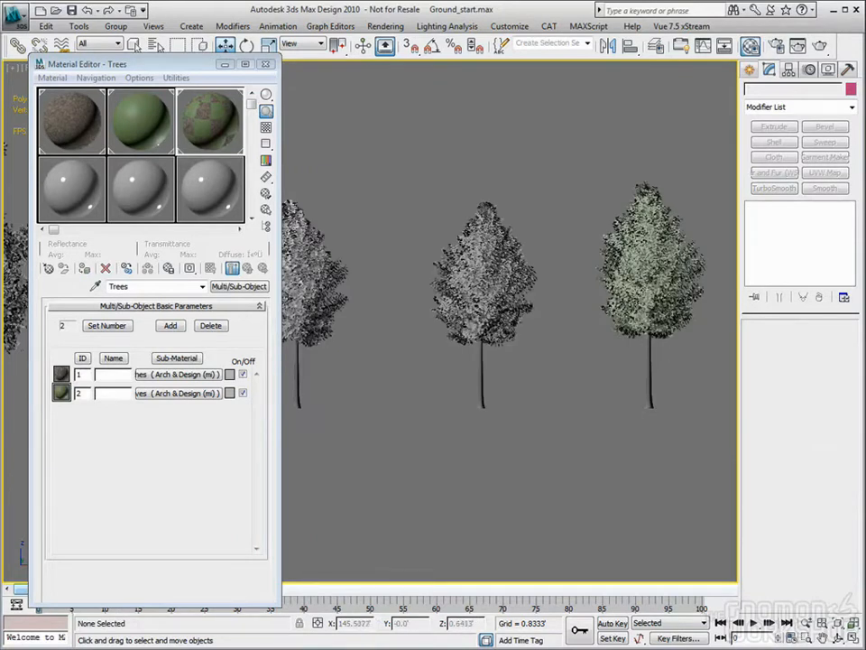
pyautogui.scroll(-6, 572, 407)
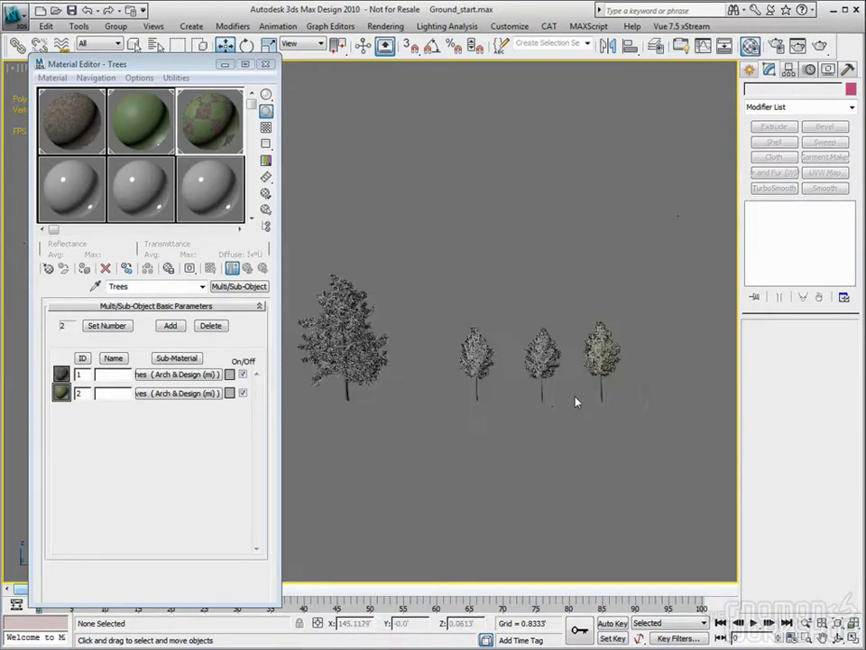
pyautogui.click(556, 384)
pyautogui.click(528, 384)
pyautogui.click(458, 380)
pyautogui.click(395, 374)
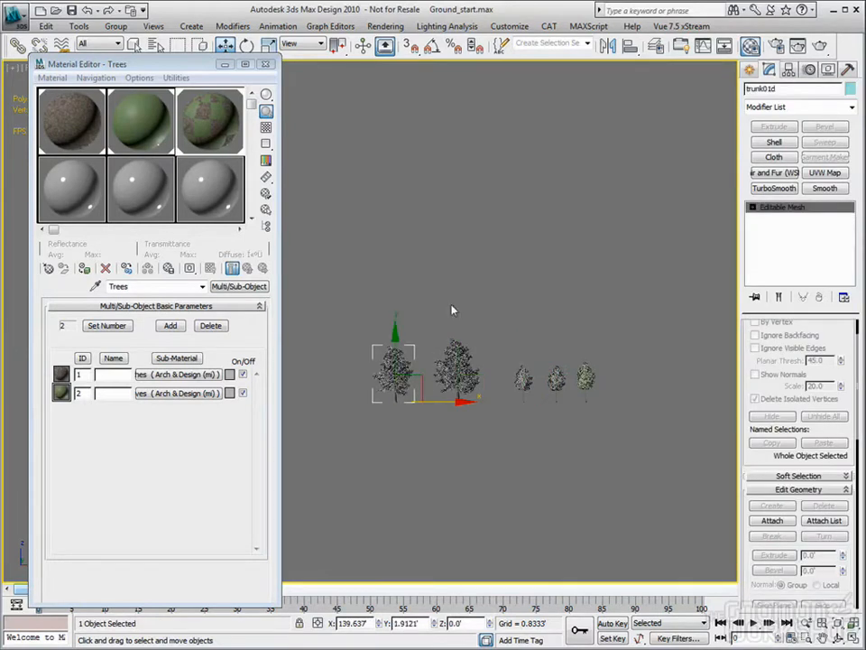
pyautogui.scroll(-2, 478, 321)
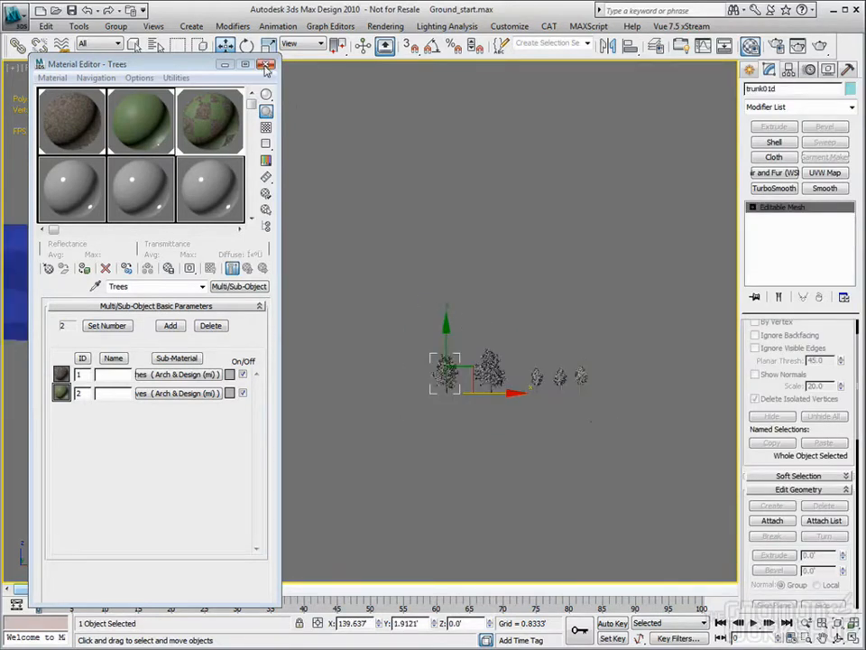
# Close the Material Editor and hide the Ground object.
pyautogui.press('m')
pyautogui.moveTo(269, 219); pyautogui.dragTo(290, 281, button='middle')
pyautogui.scroll(-3, 291, 280)
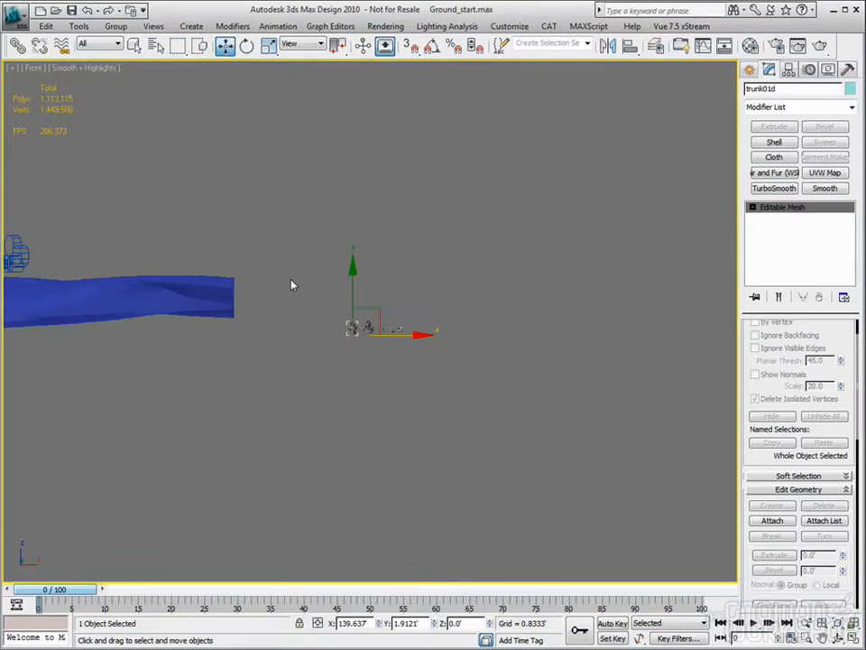
pyautogui.click(184, 282)
pyautogui.rightClick(206, 279)
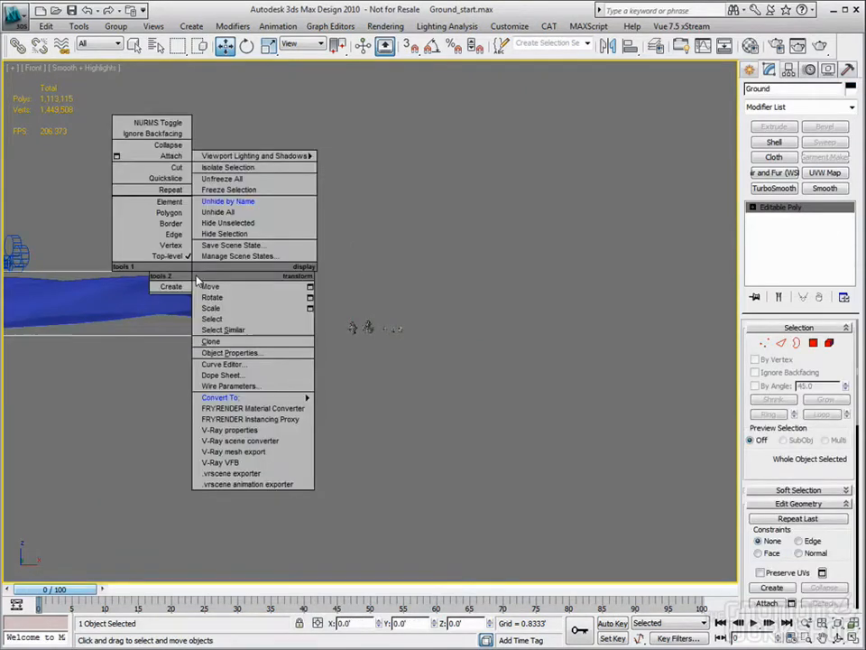
pyautogui.click(242, 237)
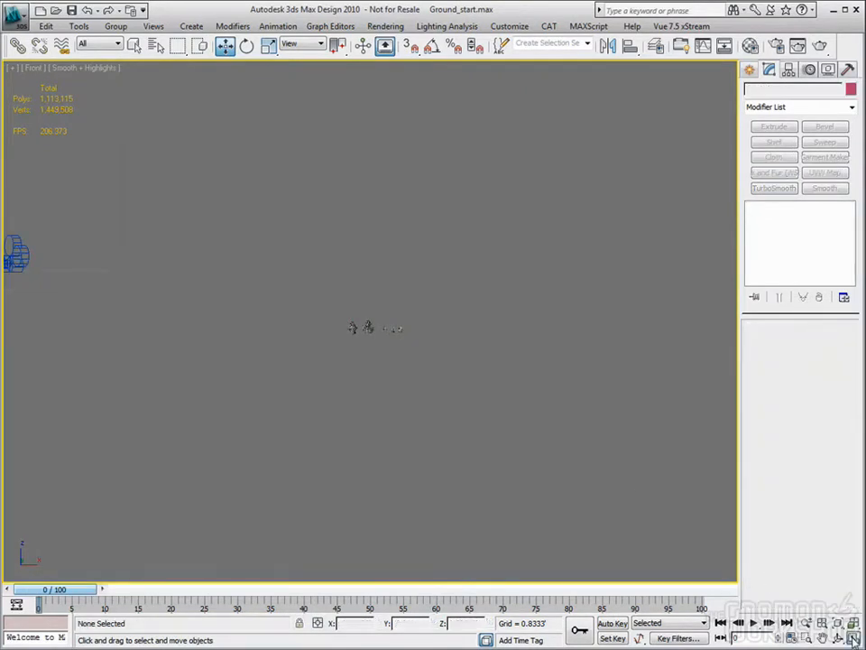
# Create a Daylight system at the origin in the Top view, accepting mr Photographic Exposure Control at EV 15 and the mr Physical Sky map.
pyautogui.hotkey('alt', 'w')
pyautogui.click(183, 204)
pyautogui.scroll(-10, 180, 211)
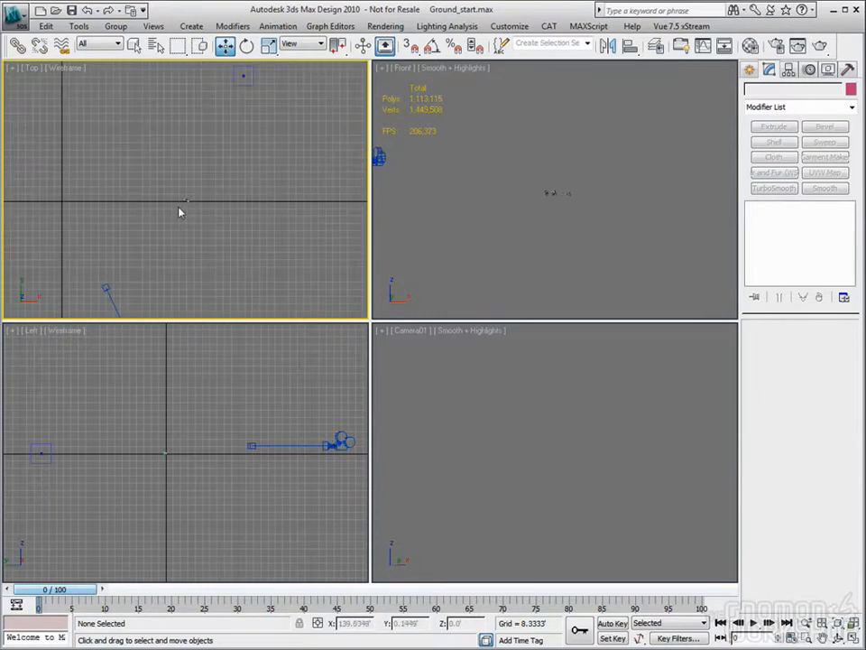
pyautogui.scroll(-4, 179, 213)
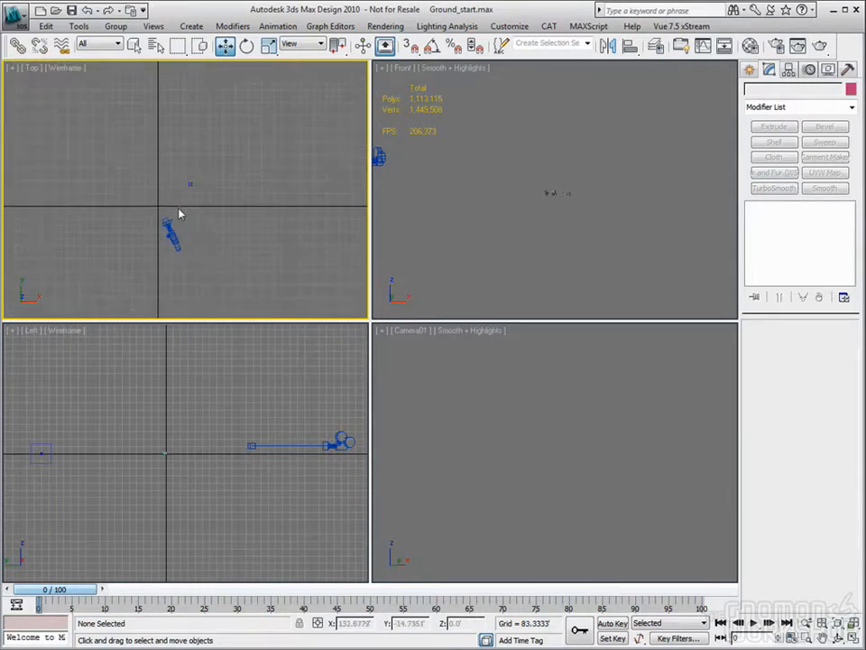
pyautogui.click(748, 72)
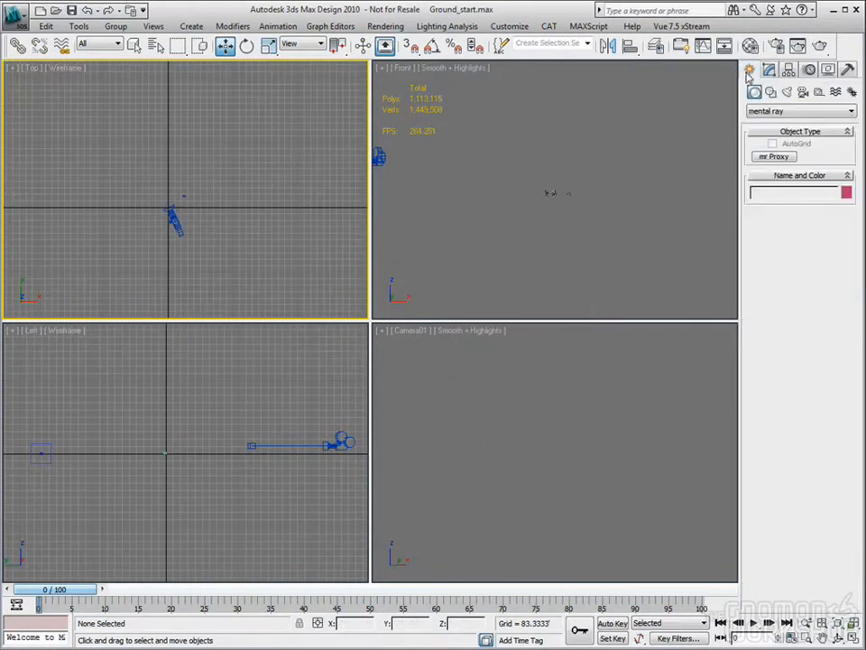
pyautogui.click(851, 91)
pyautogui.click(826, 172)
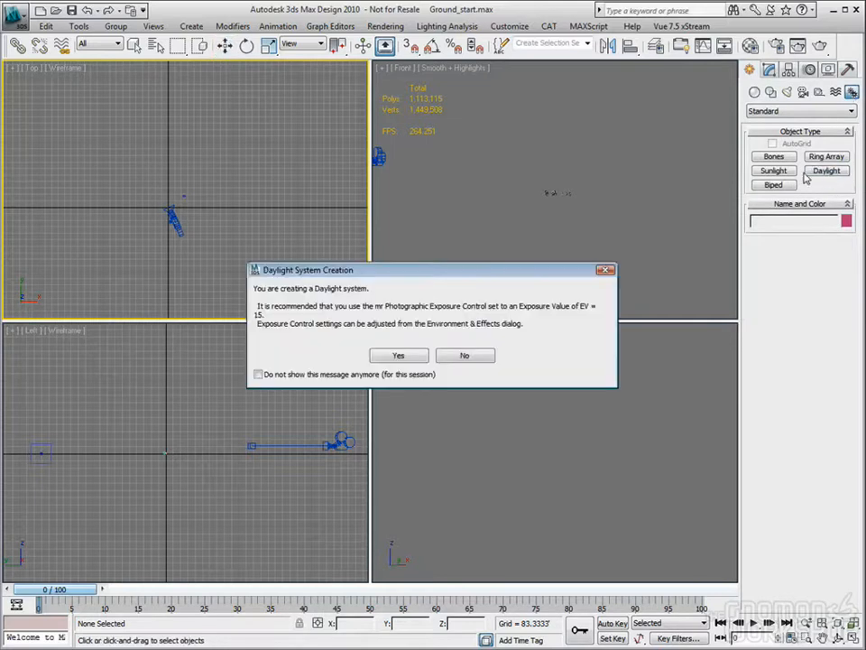
pyautogui.click(402, 356)
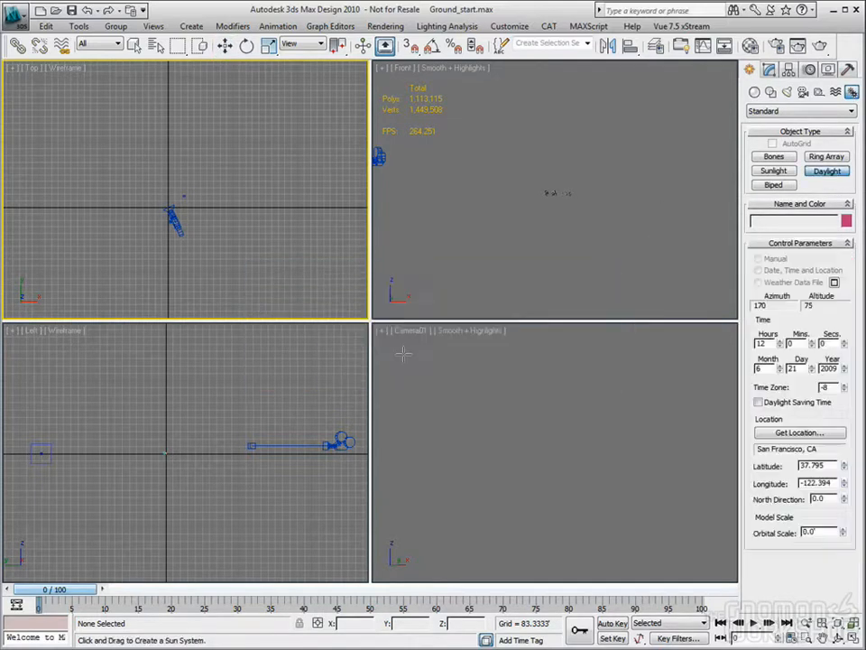
pyautogui.moveTo(168, 207)
pyautogui.mouseDown()
pyautogui.moveTo(171, 215)
pyautogui.moveTo(168, 207)
pyautogui.mouseUp()
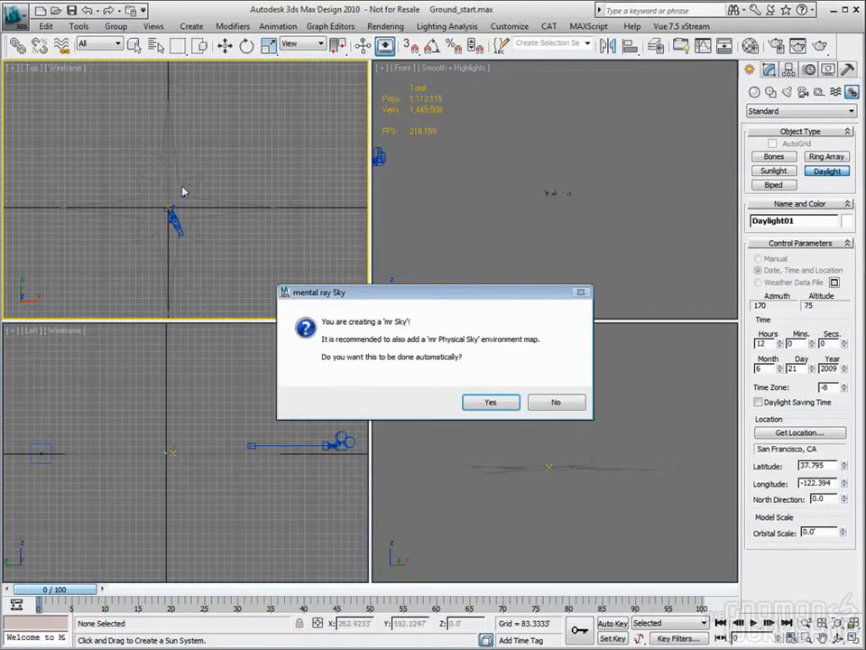
pyautogui.click(490, 402)
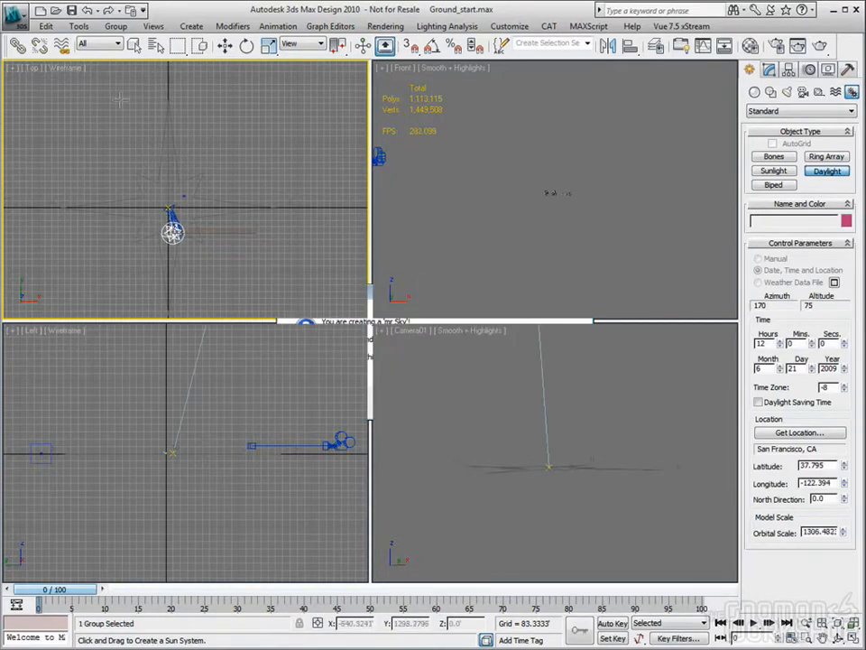
# Switch the daylight's position control to Manual and move the sun to about X 1112.8', Y -920.2'.
pyautogui.click(224, 45)
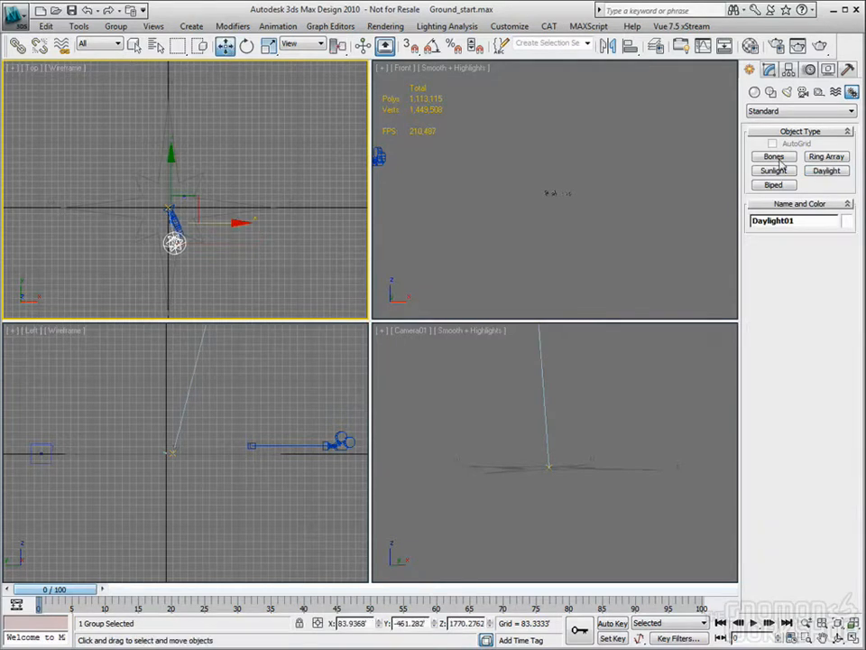
pyautogui.click(769, 69)
pyautogui.click(757, 417)
pyautogui.moveTo(180, 210); pyautogui.dragTo(287, 225)
# Disable Inherit from mr Sky for the mr Sun and set Red/Blue Tint to 0.2 and Saturation to 0.8.
pyautogui.scroll(-2, 842, 536)
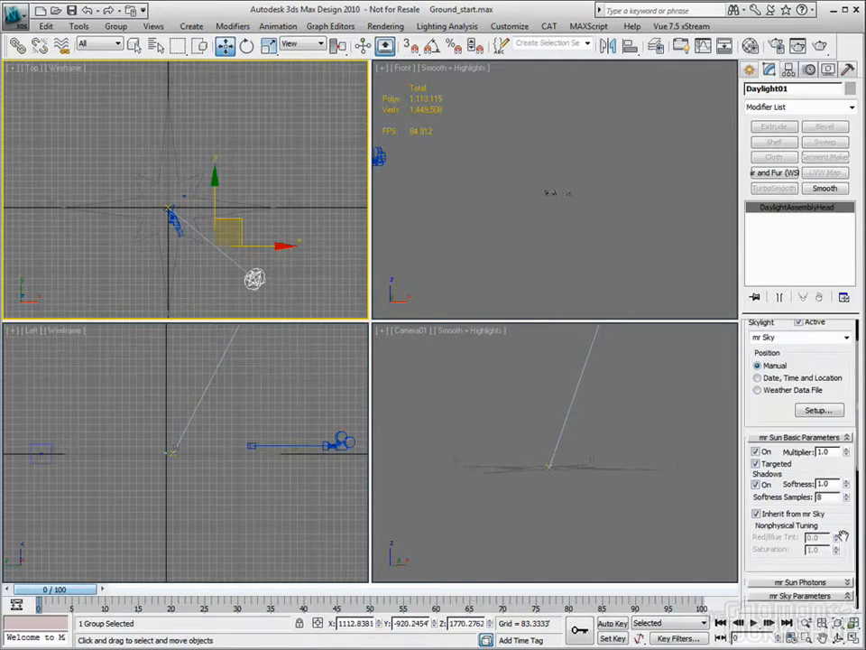
pyautogui.click(756, 514)
pyautogui.click(811, 537)
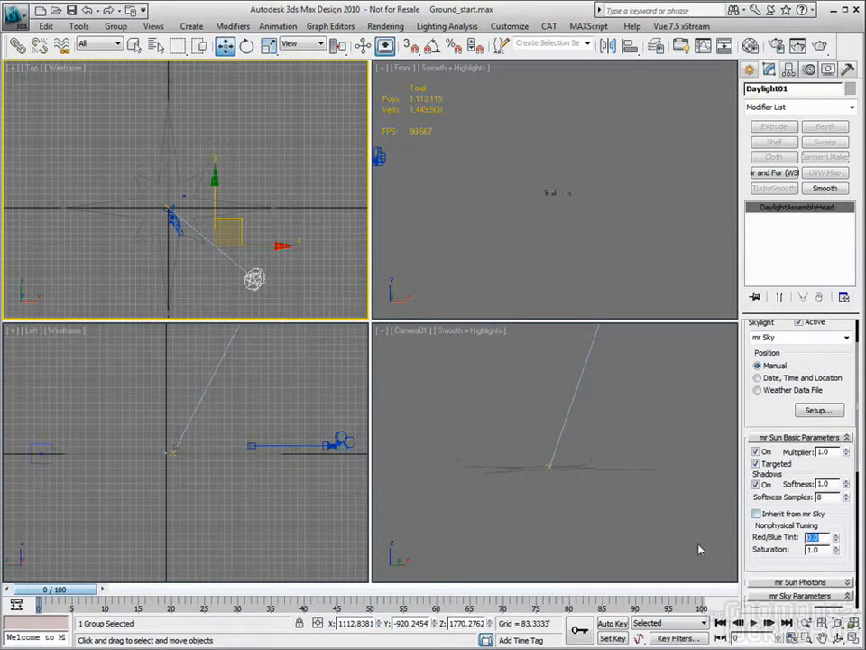
pyautogui.write('0.2')
pyautogui.press('Tab')
pyautogui.write('0.8')
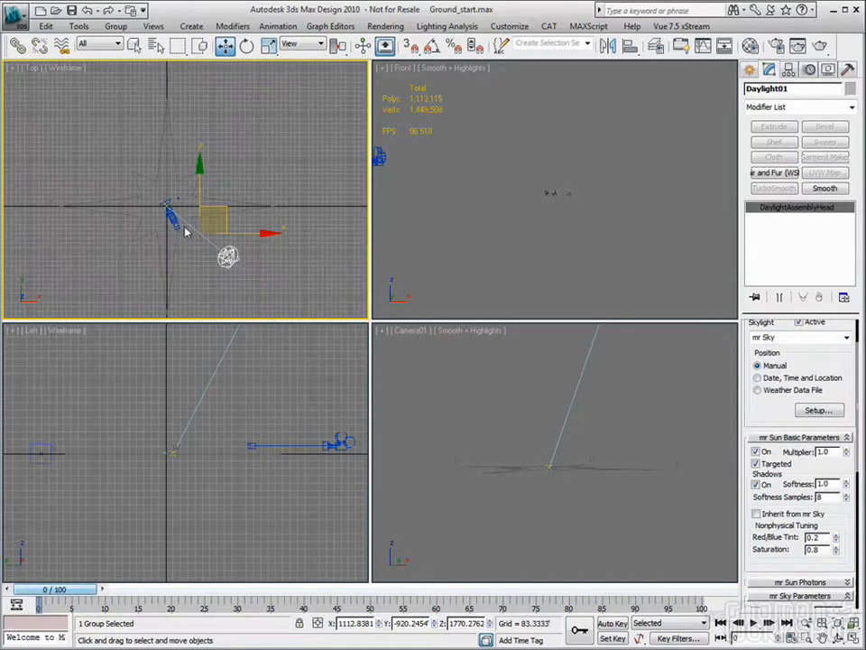
# Change the Camera01 viewport to a Perspective view and frame the trunk01d tree in it.
pyautogui.rightClick(470, 231)
pyautogui.rightClick(479, 361)
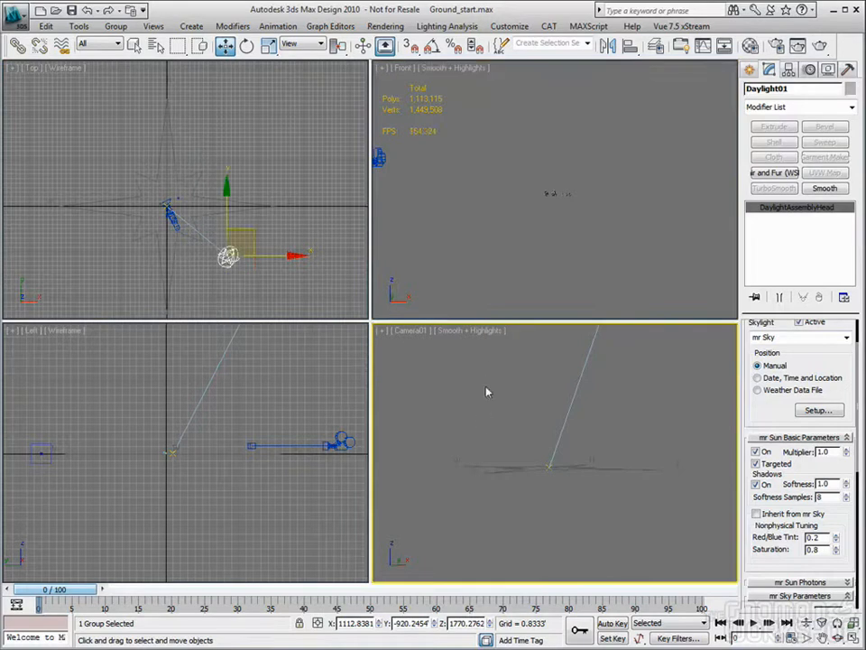
pyautogui.press('p')
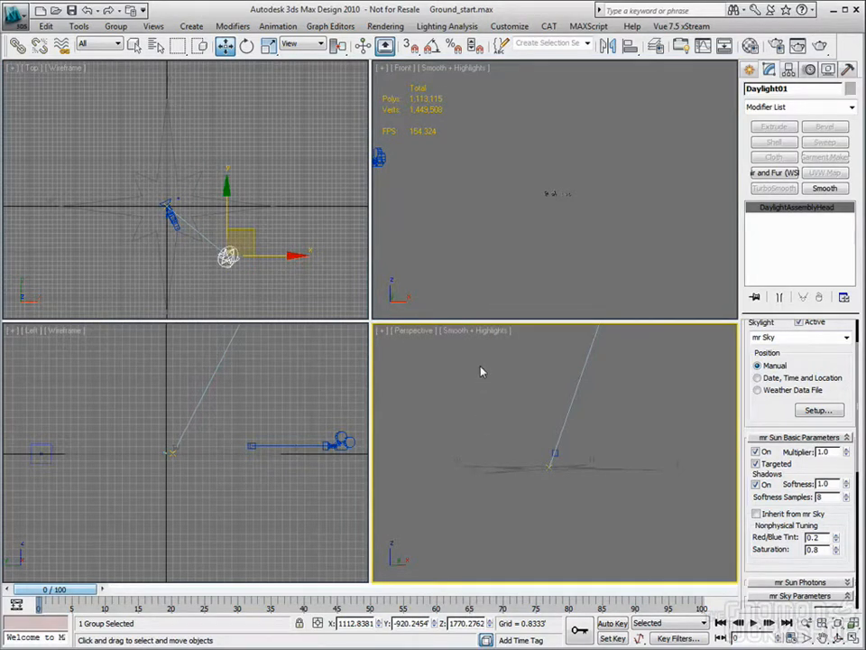
pyautogui.moveTo(275, 217); pyautogui.dragTo(208, 207, button='middle')
pyautogui.scroll(-4, 207, 207)
pyautogui.scroll(2, 208, 207)
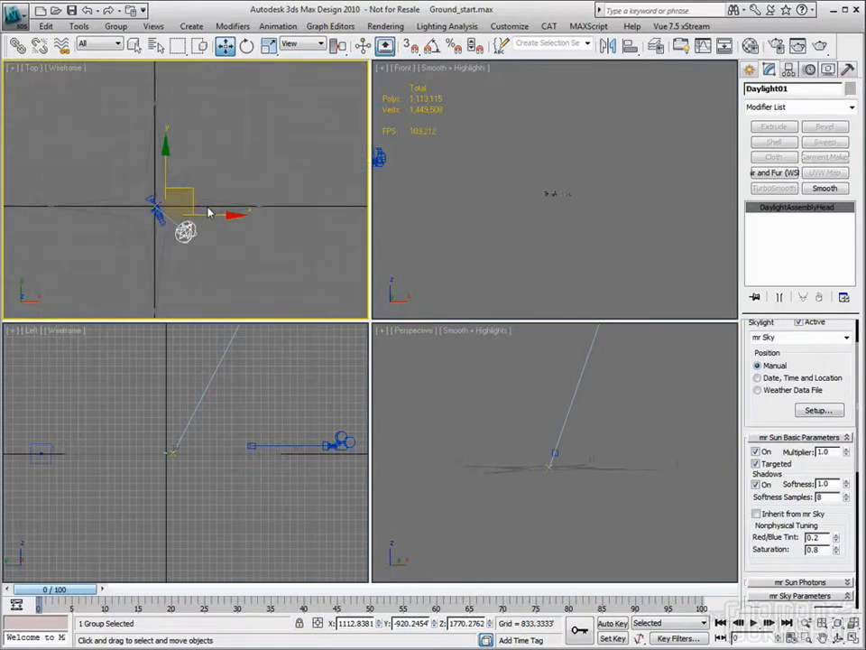
pyautogui.click(547, 193)
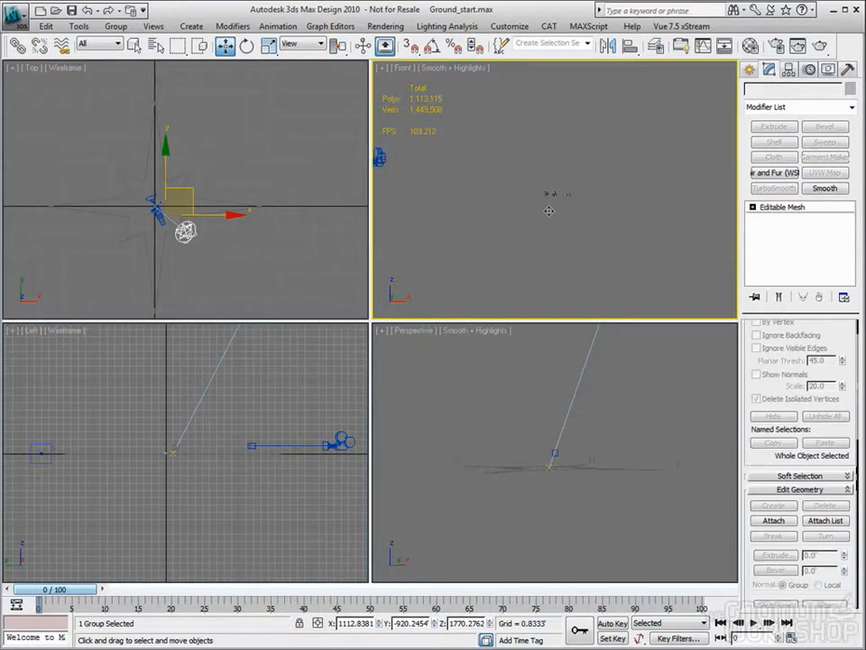
pyautogui.rightClick(587, 396)
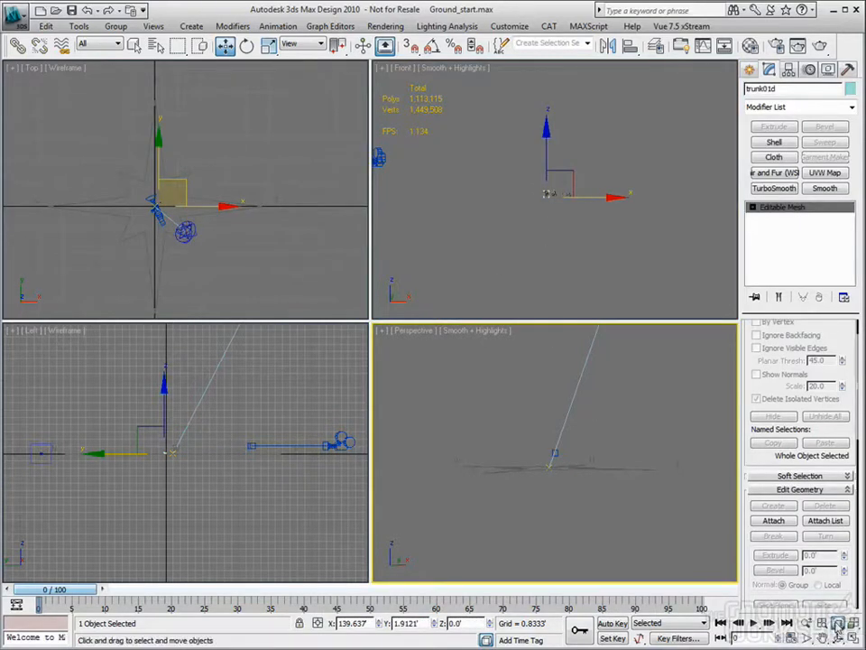
pyautogui.press('z')
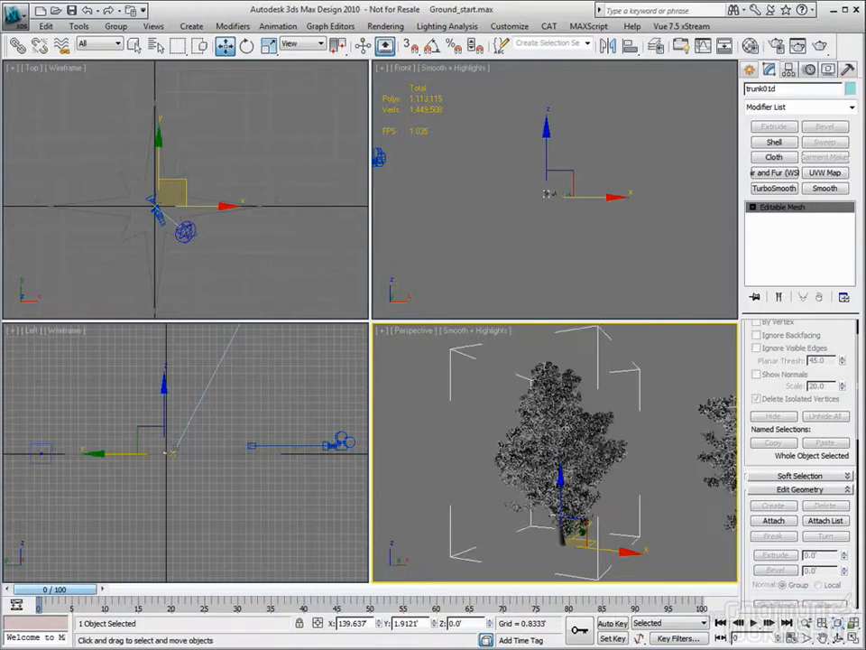
# Maximize the Perspective view, orbit it slightly to compose the whole trunk01d tree close up, and clear the selection.
pyautogui.click(837, 637)
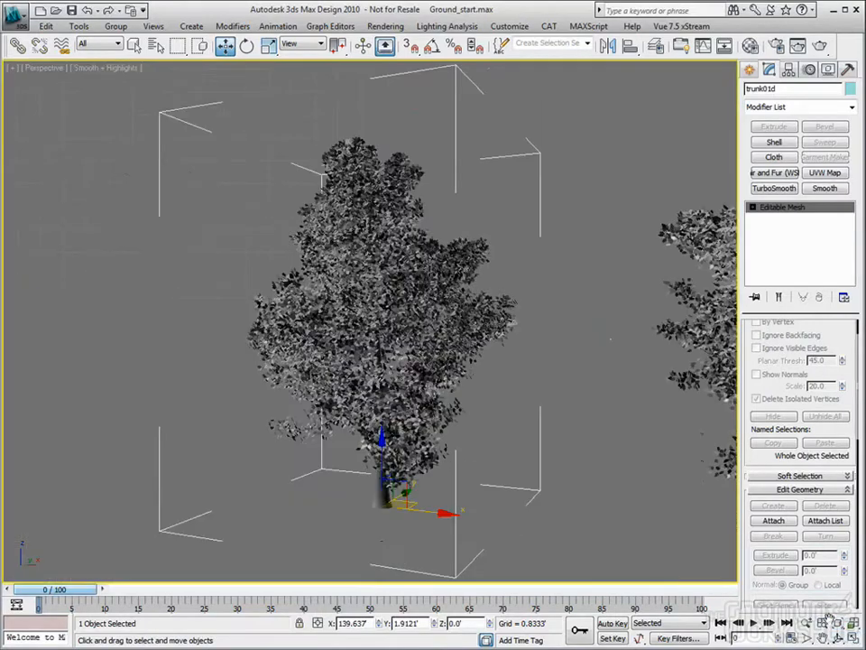
pyautogui.scroll(-2, 367, 287)
pyautogui.click(837, 637)
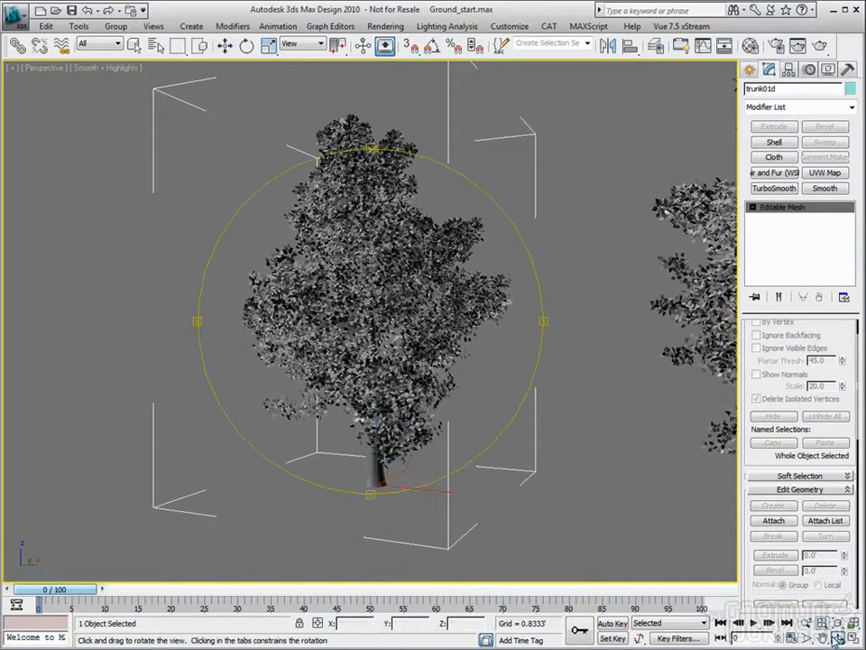
pyautogui.moveTo(200, 320)
pyautogui.mouseDown()
pyautogui.moveTo(215, 320)
pyautogui.moveTo(203, 321)
pyautogui.mouseUp()
pyautogui.moveTo(340, 269); pyautogui.dragTo(332, 279)
pyautogui.click(806, 622)
pyautogui.moveTo(393, 342); pyautogui.dragTo(392, 281)
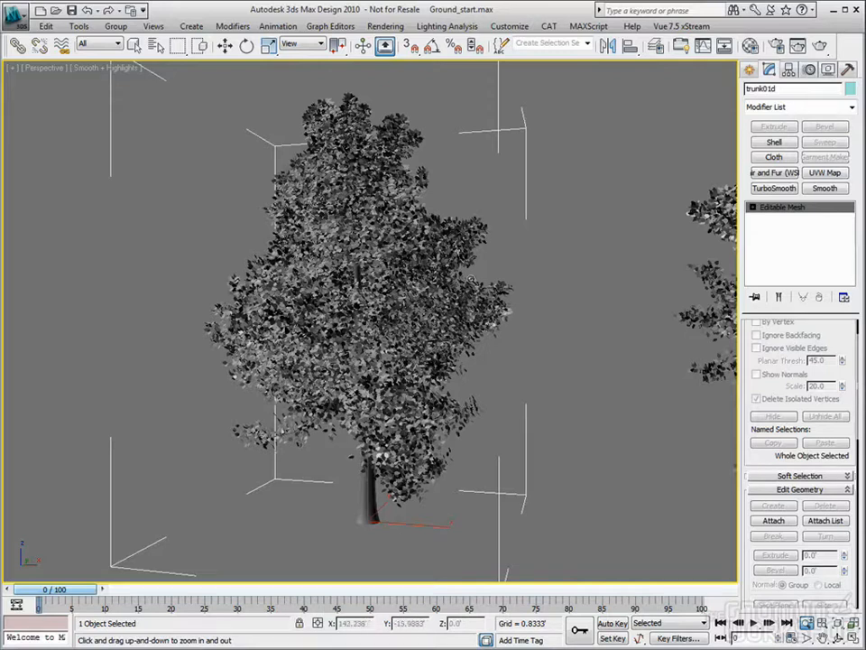
pyautogui.moveTo(354, 347)
pyautogui.mouseDown(button='middle')
pyautogui.moveTo(370, 345)
pyautogui.moveTo(363, 343)
pyautogui.mouseUp(button='middle')
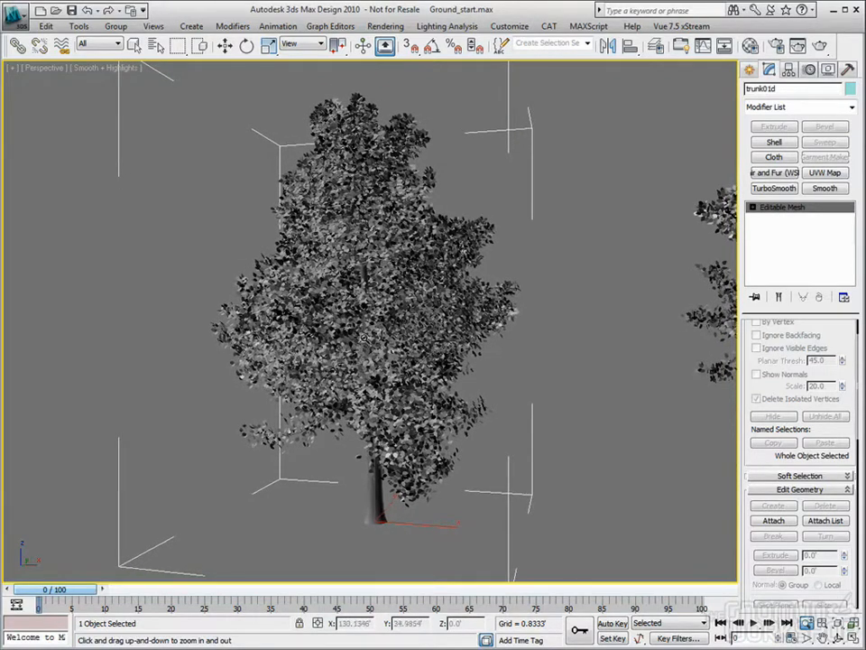
pyautogui.click(225, 45)
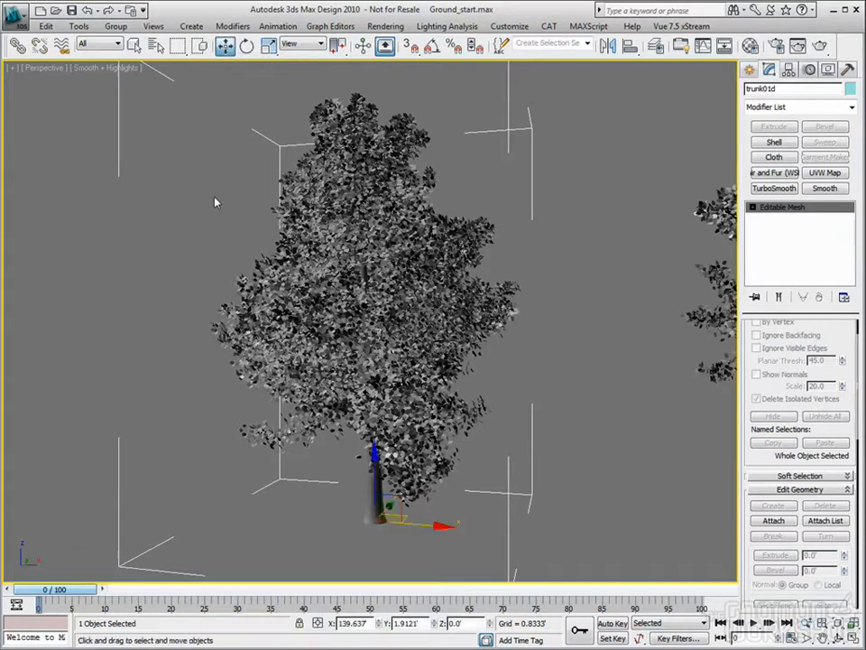
pyautogui.click(671, 474)
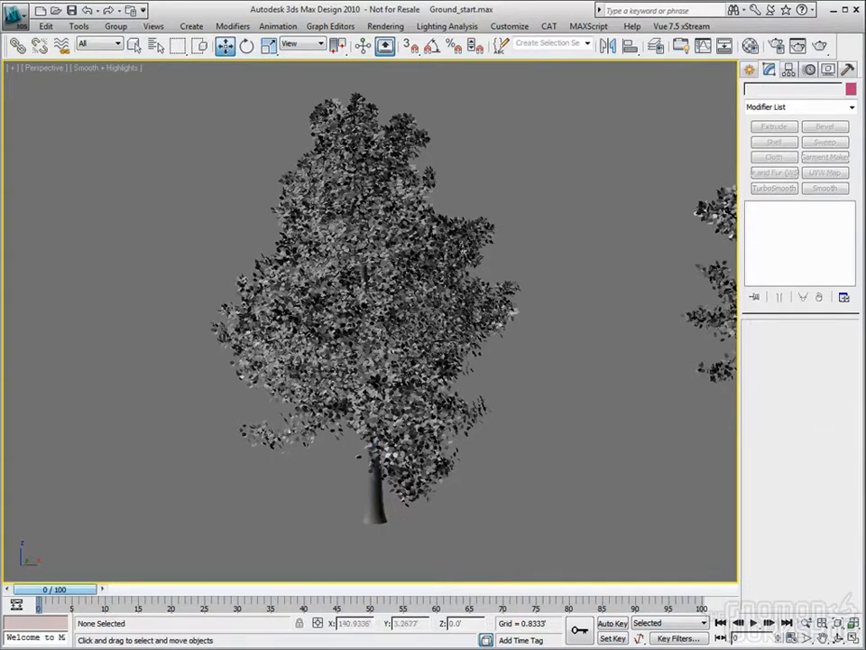
# Return to four viewports and move mrProxy01 far away from the scene in the Top view, to about X 6309.6', Y 142.5'.
pyautogui.hotkey('alt', 'w')
pyautogui.click(200, 209)
pyautogui.scroll(2, 171, 223)
pyautogui.click(148, 202)
pyautogui.moveTo(208, 242); pyautogui.dragTo(126, 225, button='middle')
pyautogui.scroll(-2, 72, 197)
pyautogui.moveTo(117, 187); pyautogui.dragTo(361, 182)
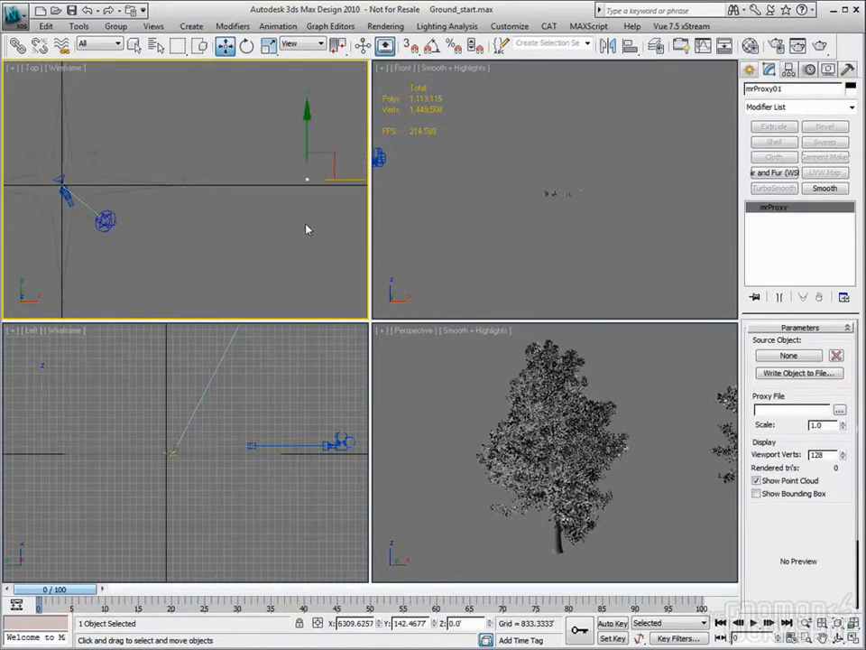
pyautogui.moveTo(306, 230); pyautogui.dragTo(146, 212, button='middle')
pyautogui.scroll(-4, 145, 209)
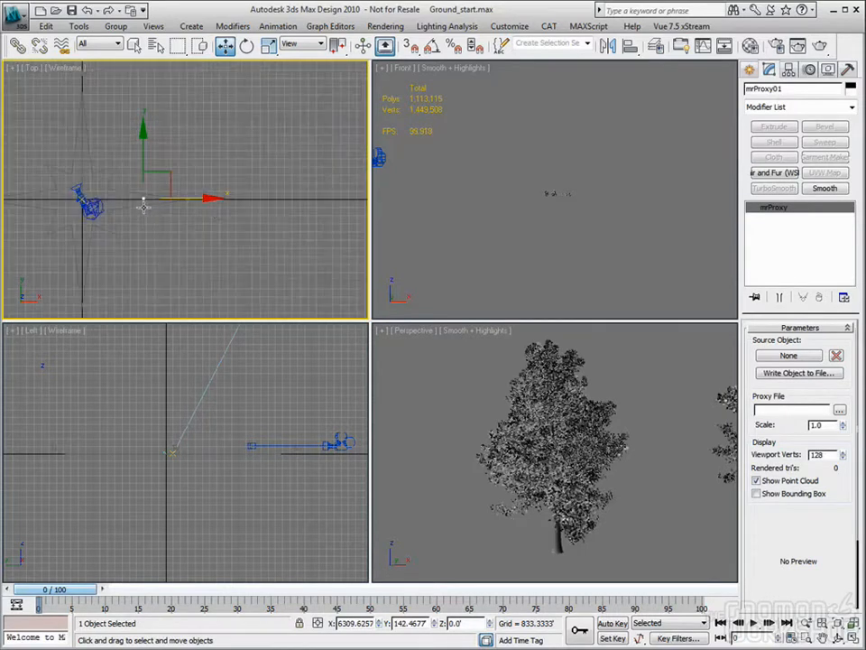
# Move mrProxy01 back toward the scene along the X axis in the Top view, to about X 195.2'.
pyautogui.scroll(3, 157, 205)
pyautogui.moveTo(157, 205); pyautogui.dragTo(229, 222, button='middle')
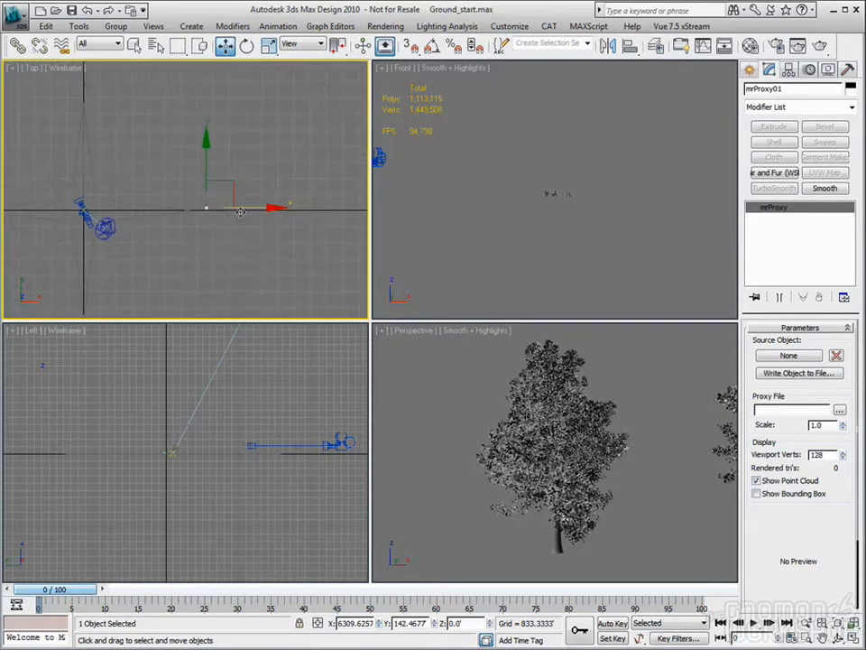
pyautogui.moveTo(250, 209); pyautogui.dragTo(76, 208)
pyautogui.moveTo(77, 207); pyautogui.dragTo(113, 209, button='middle')
pyautogui.scroll(4, 112, 208)
pyautogui.moveTo(211, 201); pyautogui.dragTo(186, 203)
# Move mrProxy01 close to the tree meshes in the Top view, to about X 118.9', Y 13.8'.
pyautogui.scroll(3, 129, 218)
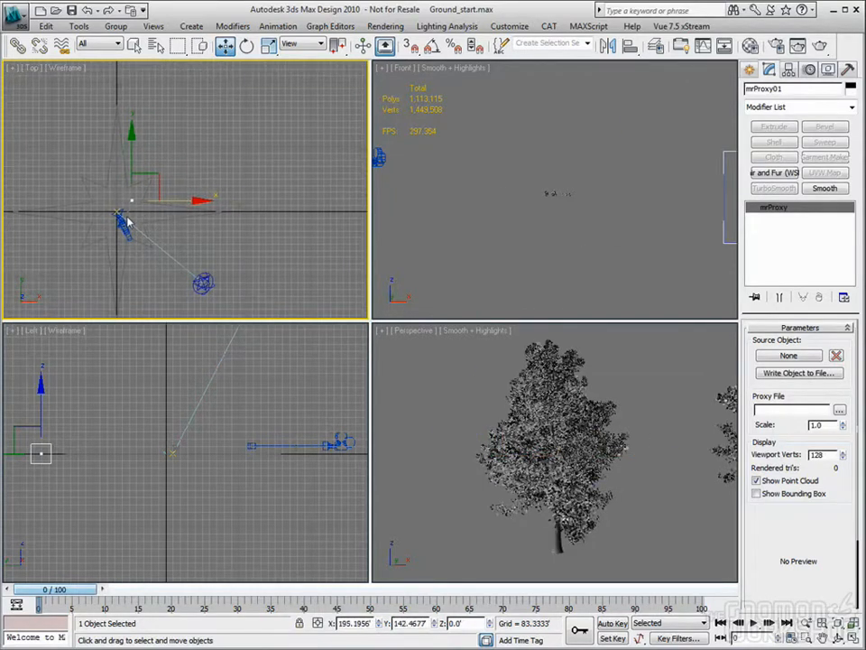
pyautogui.scroll(4, 128, 216)
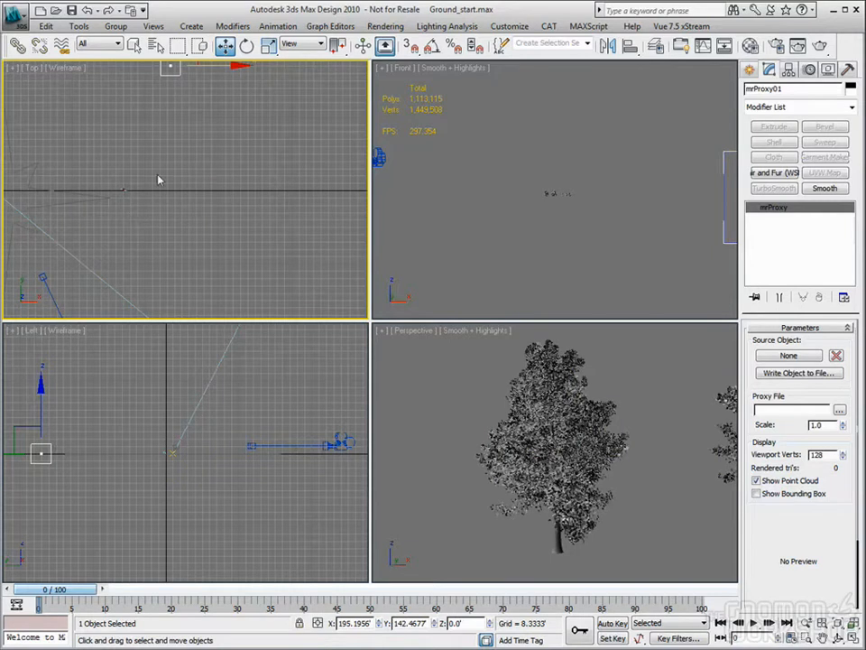
pyautogui.moveTo(146, 201); pyautogui.dragTo(221, 238, button='middle')
pyautogui.moveTo(227, 137); pyautogui.dragTo(165, 248)
pyautogui.scroll(6, 172, 261)
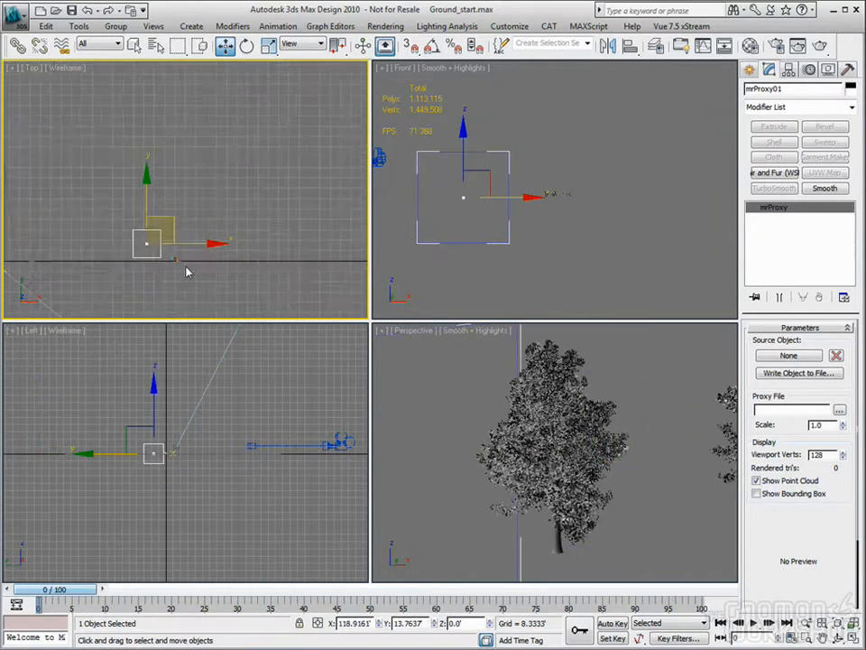
pyautogui.scroll(2, 181, 186)
pyautogui.scroll(-5, 180, 185)
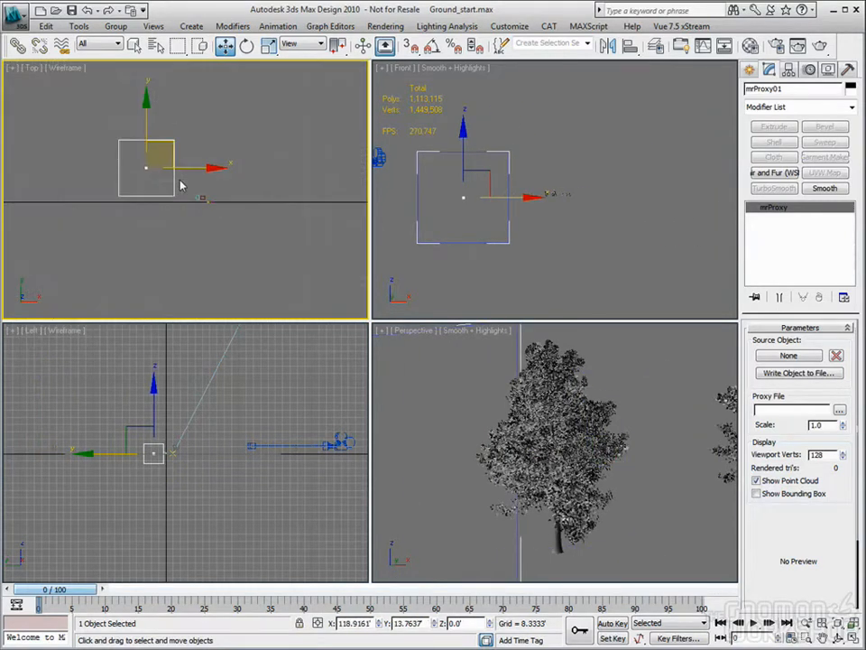
pyautogui.scroll(2, 180, 186)
pyautogui.moveTo(179, 191); pyautogui.dragTo(179, 205, button='middle')
pyautogui.moveTo(533, 238); pyautogui.dragTo(544, 256, button='middle')
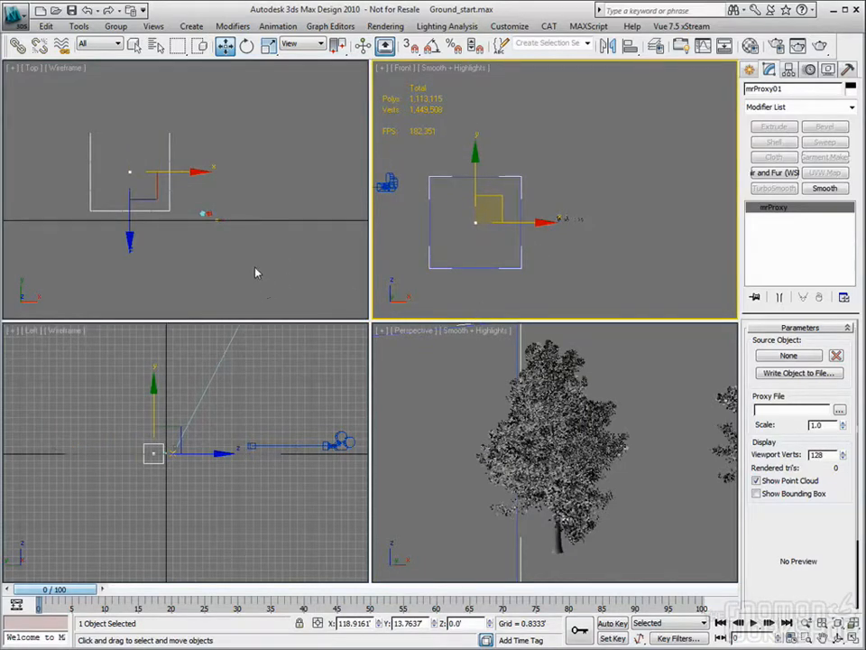
# Maximize the Perspective view and assign the trunk01d tree as the source object of mrProxy01.
pyautogui.rightClick(424, 361)
pyautogui.hotkey('alt', 'w')
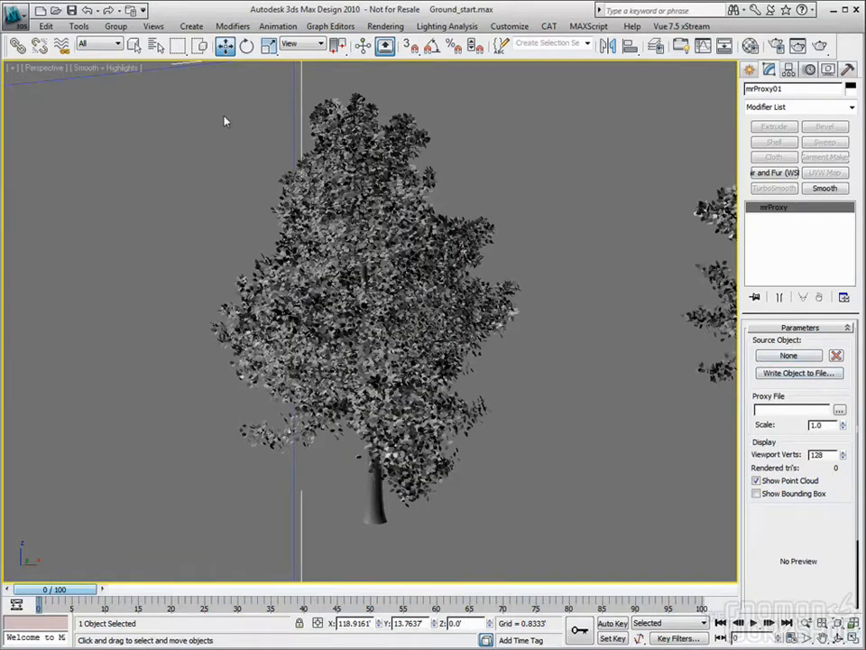
pyautogui.click(788, 358)
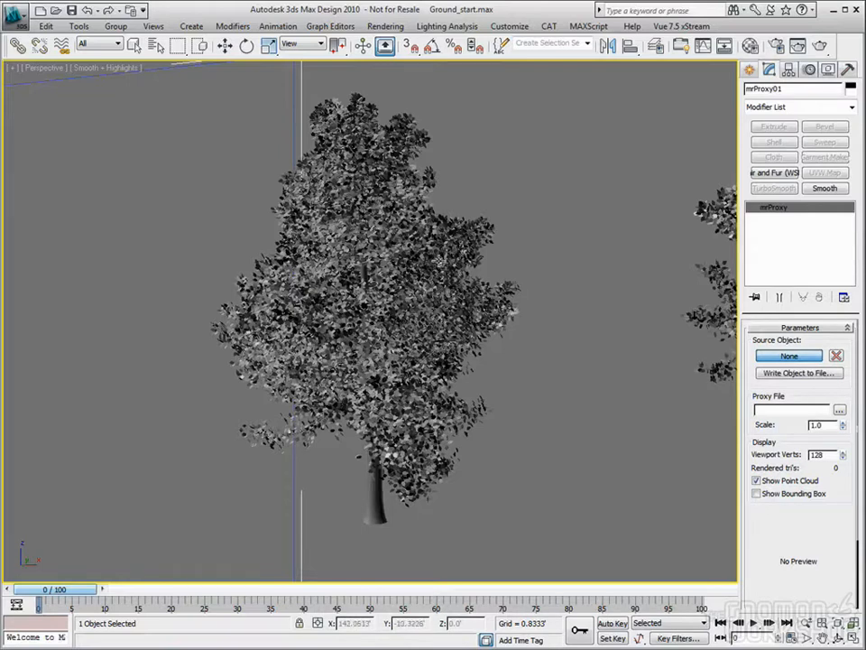
pyautogui.click(420, 256)
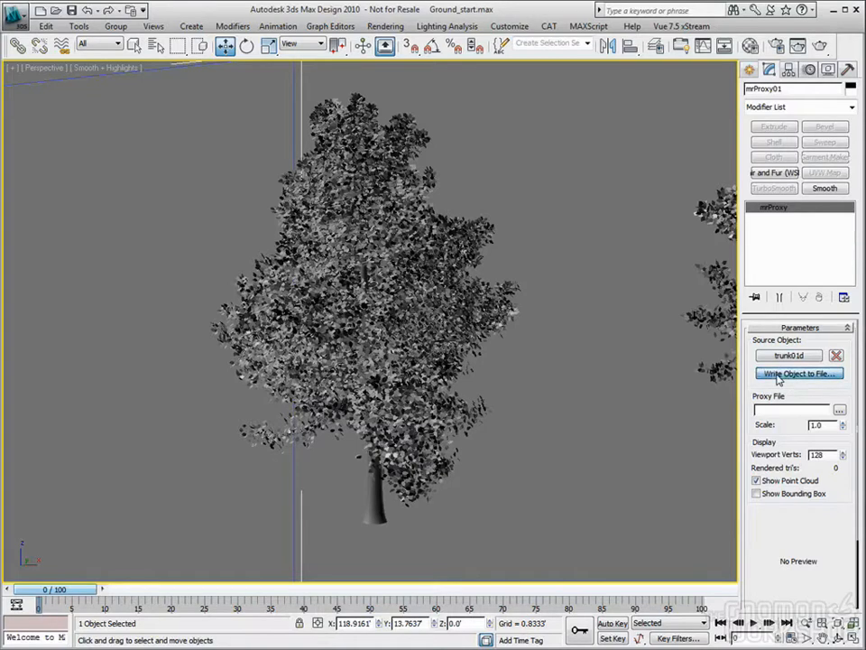
# Write the source object to an mr Proxy file named Sassafass_01 in the renderassets folder, for the current frame only.
pyautogui.click(776, 378)
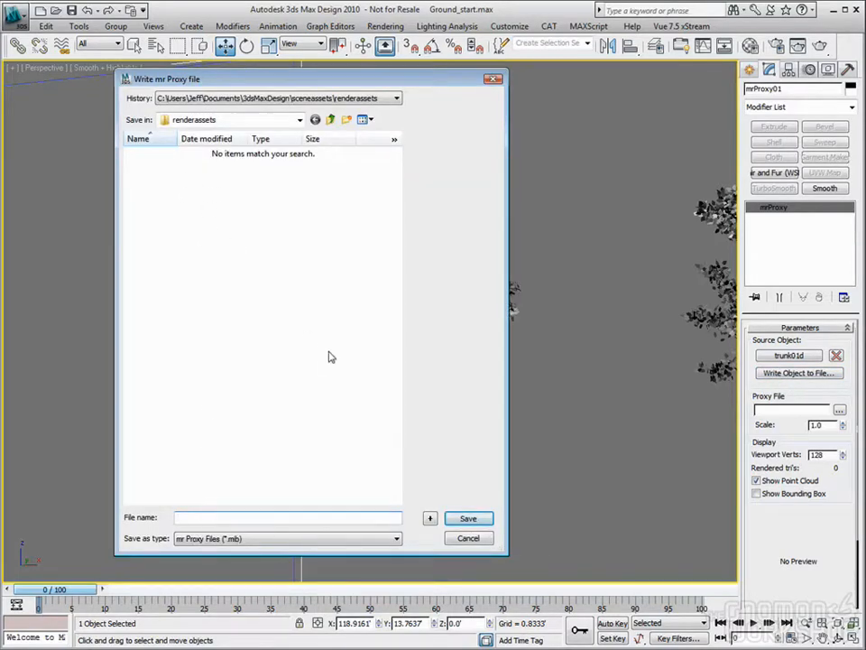
pyautogui.write('Sassafas')
pyautogui.moveTo(227, 517); pyautogui.dragTo(142, 512)
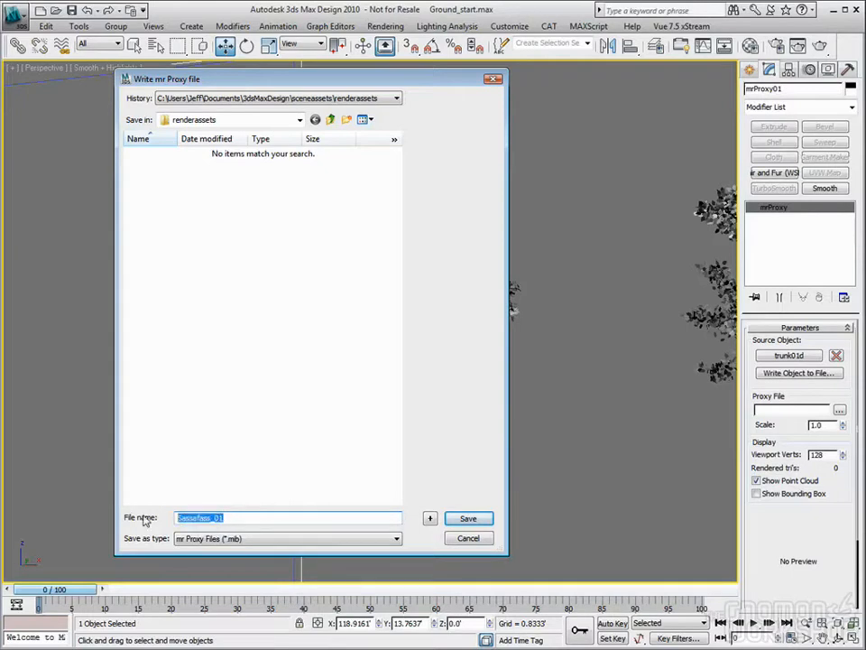
pyautogui.click(465, 520)
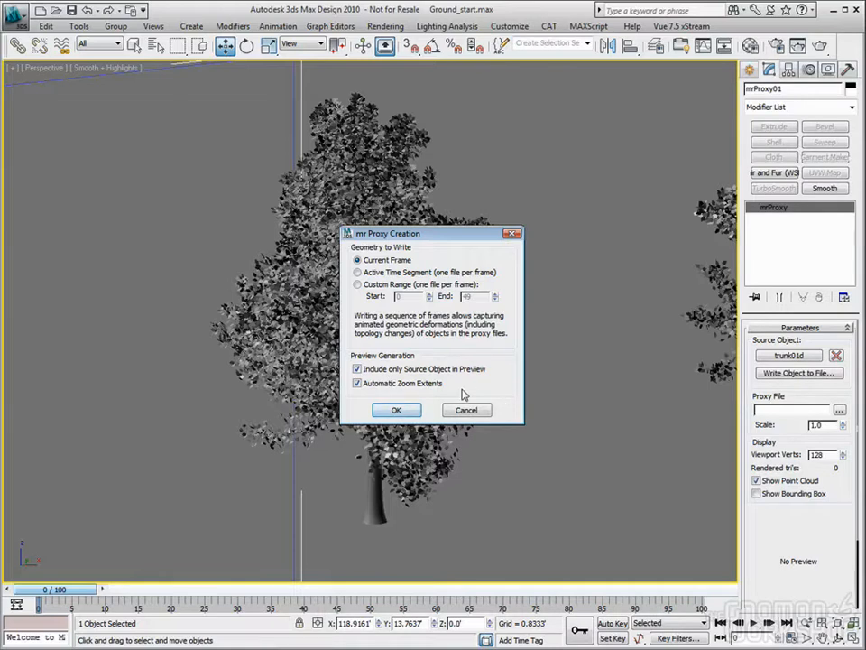
pyautogui.click(397, 410)
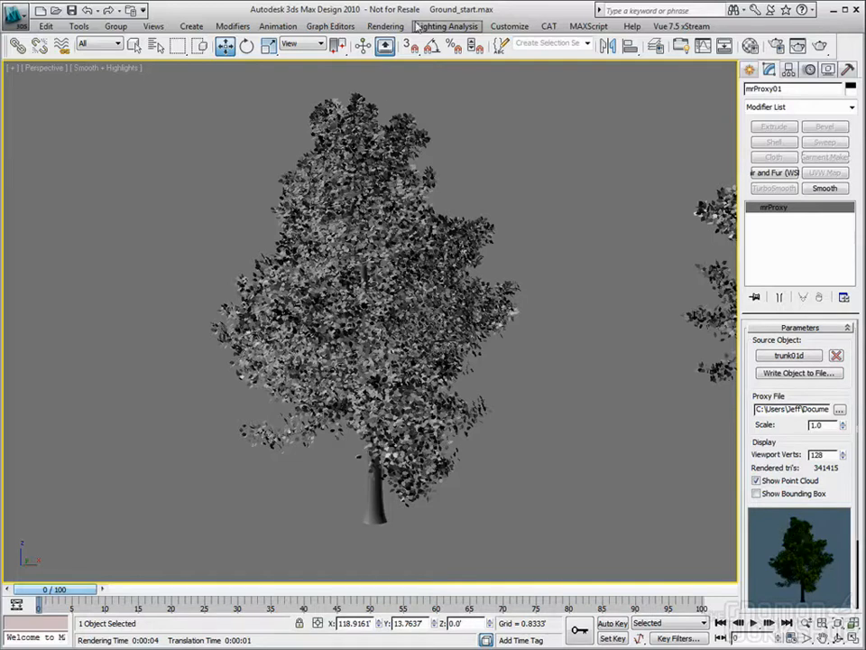
# Check the Gamma and LUT correction settings in the preferences and close them without saving changes.
pyautogui.click(509, 26)
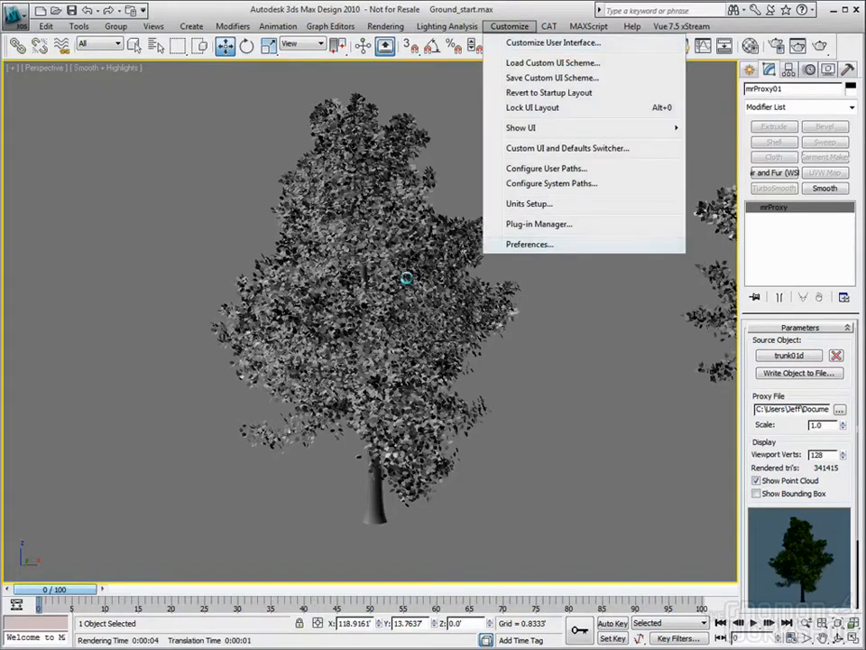
pyautogui.click(555, 244)
pyautogui.click(446, 181)
pyautogui.click(279, 216)
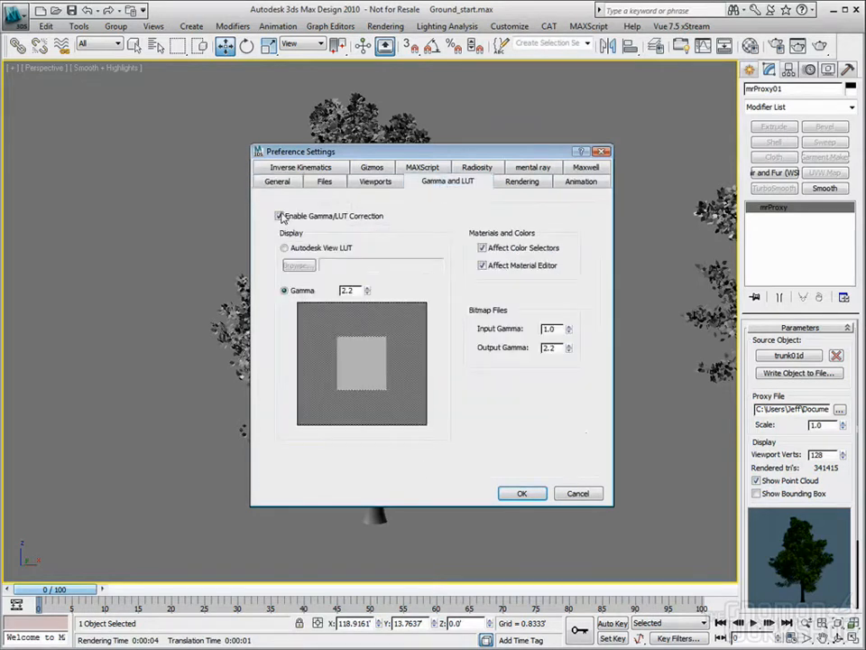
pyautogui.click(579, 494)
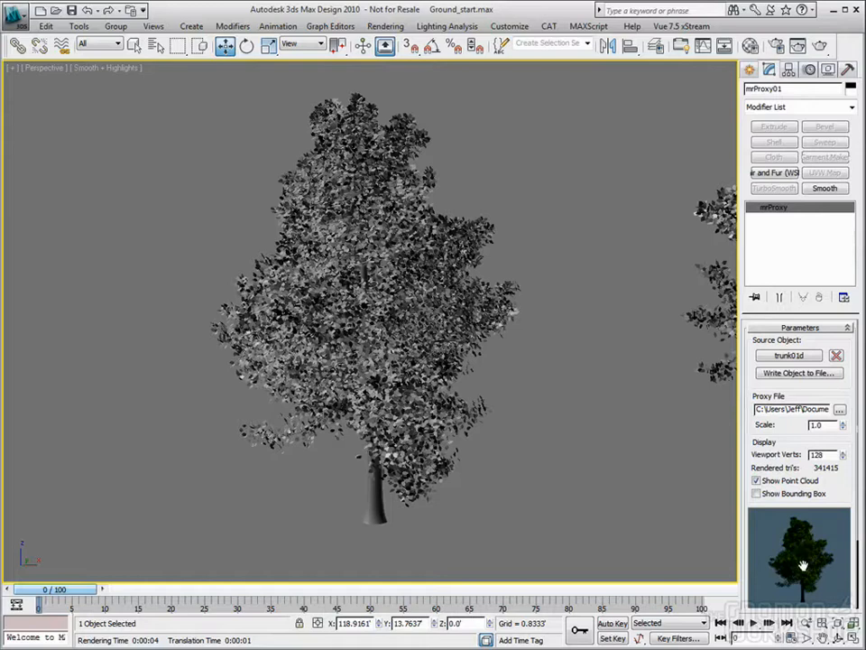
# Move mrProxy01 along X toward the trees in the Perspective view, to about X 135.9', and return to four viewports.
pyautogui.click(609, 338)
pyautogui.scroll(-10, 609, 338)
pyautogui.moveTo(254, 339); pyautogui.dragTo(358, 352, button='middle')
pyautogui.click(166, 328)
pyautogui.moveTo(215, 347); pyautogui.dragTo(552, 373)
pyautogui.moveTo(608, 395); pyautogui.dragTo(473, 405, button='middle')
pyautogui.scroll(2, 472, 411)
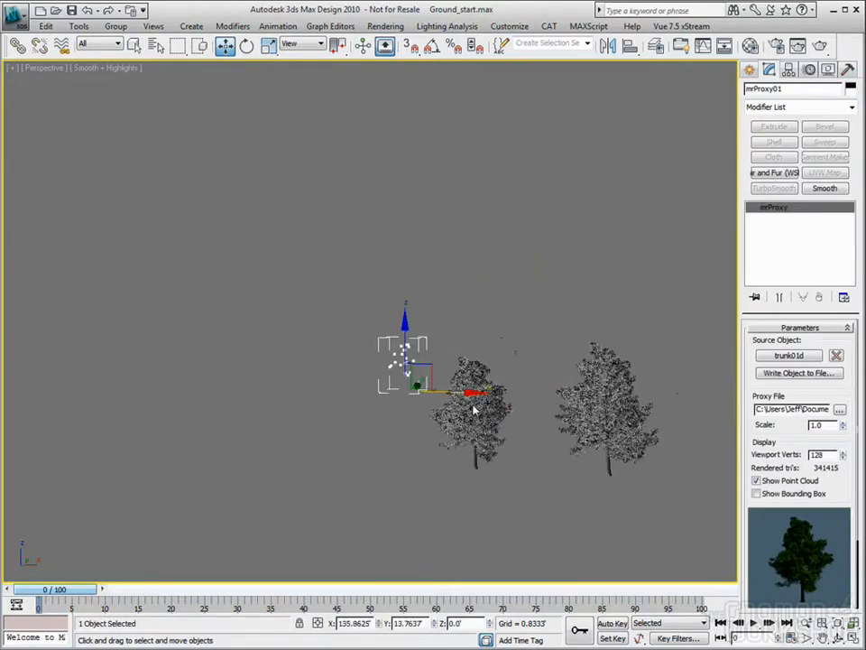
pyautogui.hotkey('alt', 'w')
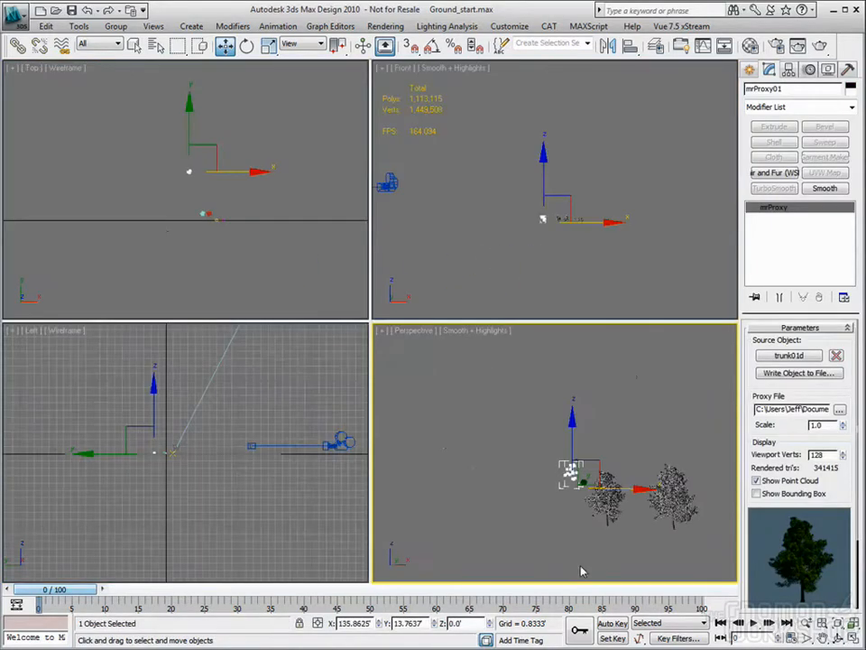
# Move the mrProxy object in the Top view so it sits beside the row of two large trees.
pyautogui.click(214, 150)
pyautogui.moveTo(214, 151); pyautogui.dragTo(226, 195)
pyautogui.scroll(10, 206, 220)
pyautogui.moveTo(186, 154); pyautogui.dragTo(212, 256, button='middle')
pyautogui.moveTo(179, 192); pyautogui.dragTo(186, 178)
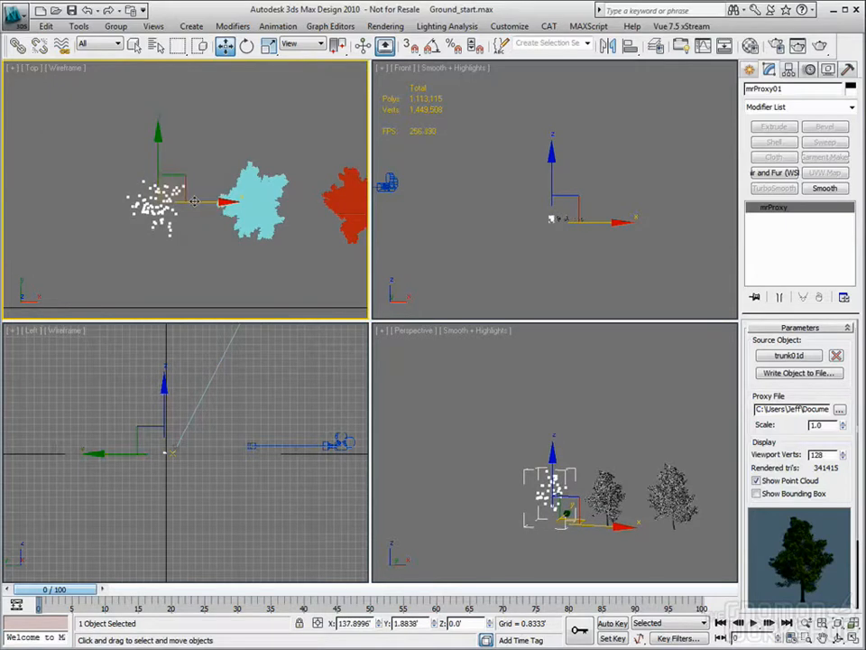
# Activate the Front viewport and maximize it, framed on the proxy and the large tree next to it.
pyautogui.click(560, 212)
pyautogui.scroll(5, 555, 215)
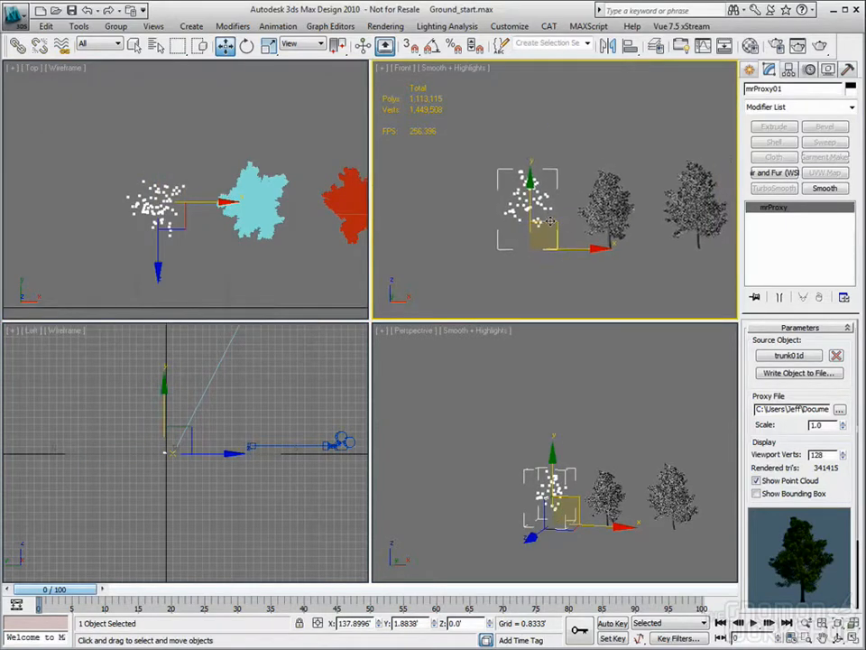
pyautogui.scroll(2, 548, 221)
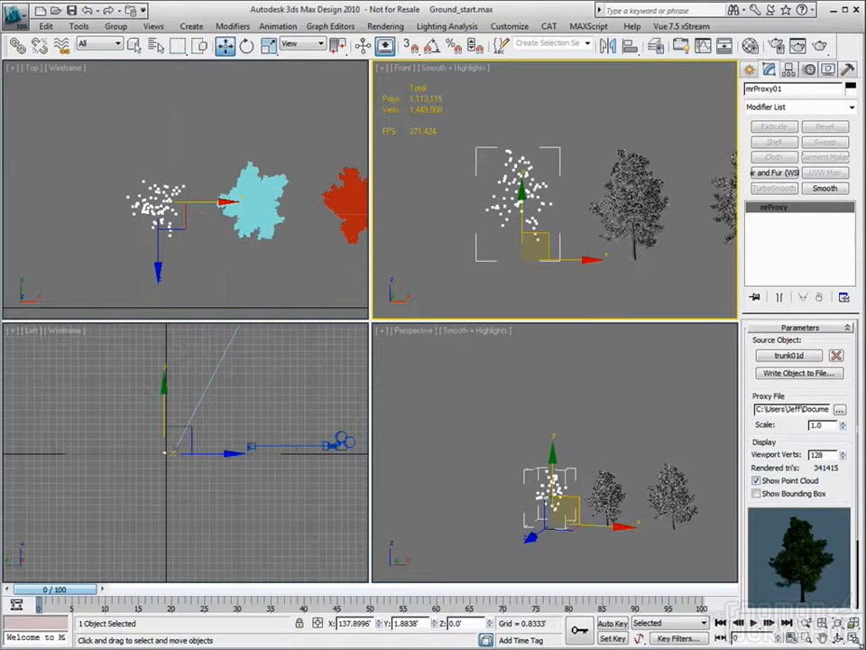
pyautogui.click(854, 637)
pyautogui.scroll(1, 372, 352)
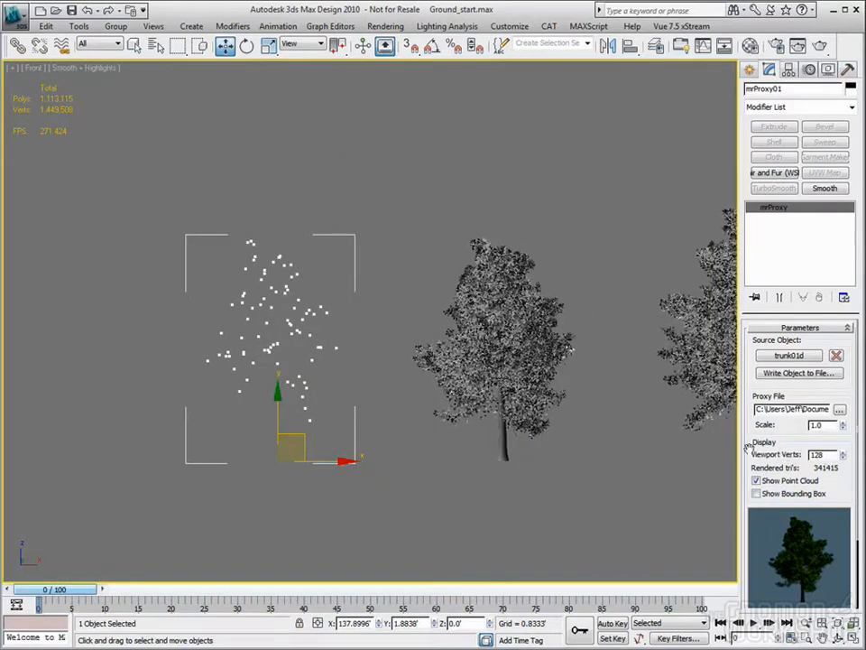
# Try 512 and 1024 viewport verts for the proxy's point cloud, and set the value back to 128.
pyautogui.moveTo(833, 455); pyautogui.dragTo(765, 454)
pyautogui.write('512')
pyautogui.press('Tab')
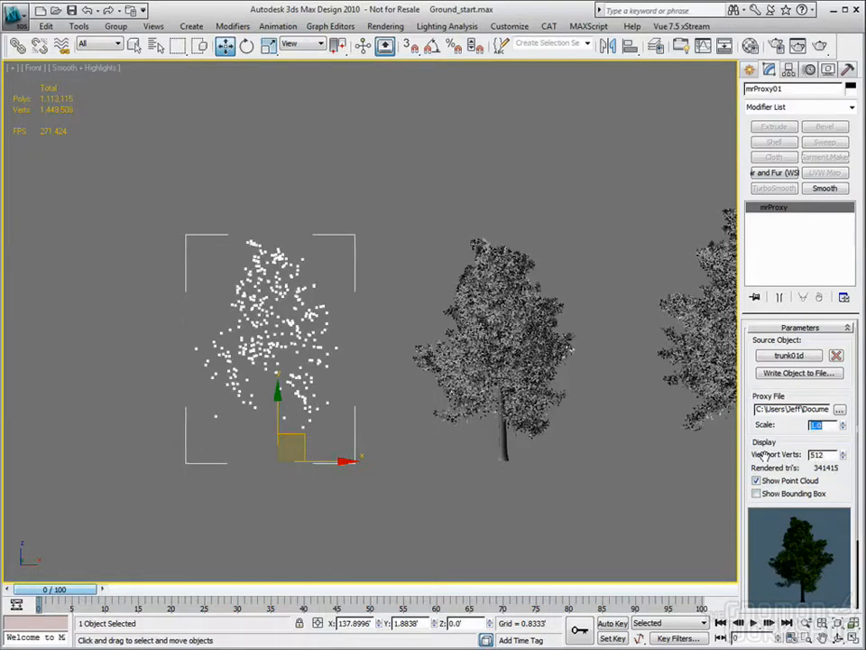
pyautogui.moveTo(832, 455); pyautogui.dragTo(789, 455)
pyautogui.write('4')
pyautogui.press('Return')
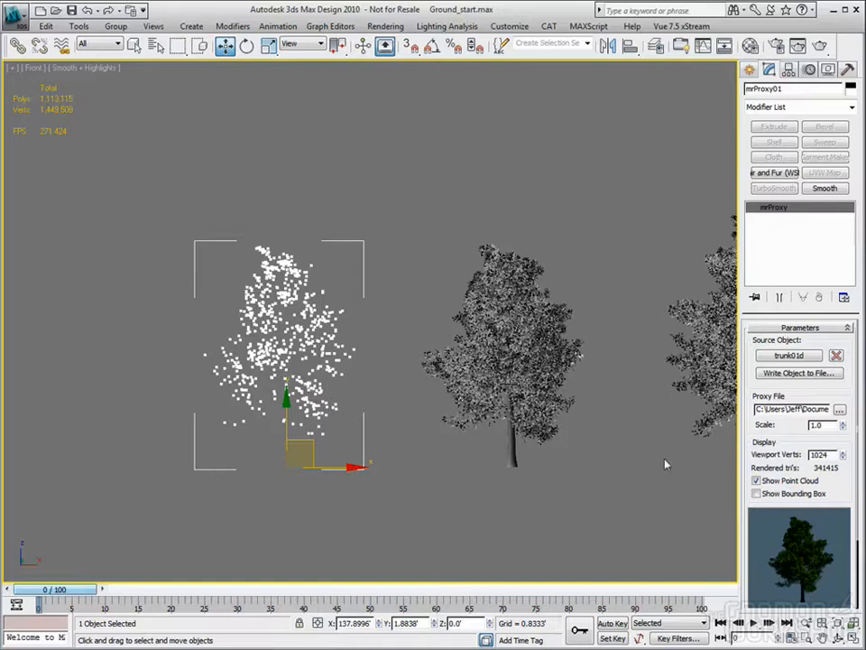
pyautogui.moveTo(836, 454); pyautogui.dragTo(738, 454)
pyautogui.write('128')
pyautogui.press('Tab')
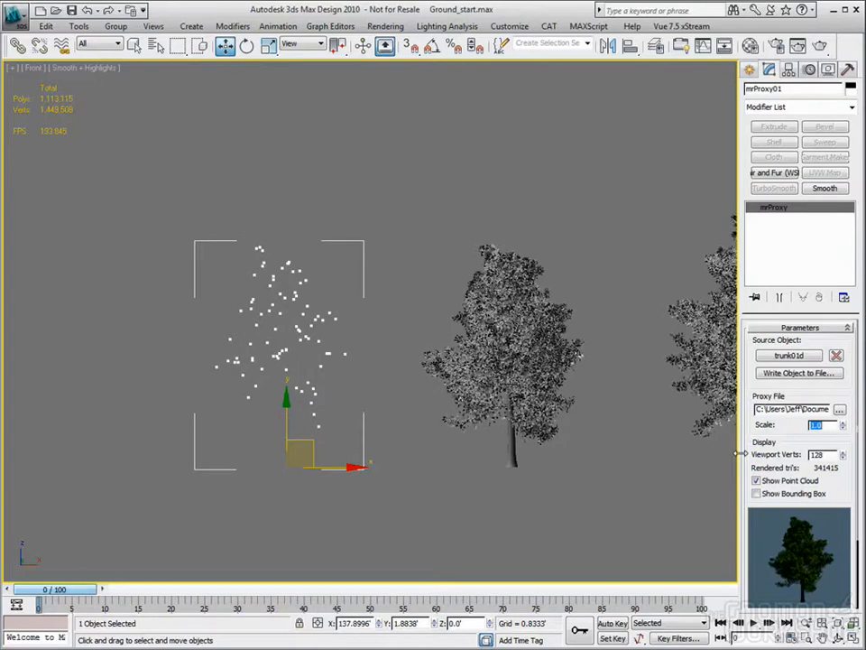
# Delete the trunk01d tree nearest to the proxy.
pyautogui.scroll(-4, 423, 288)
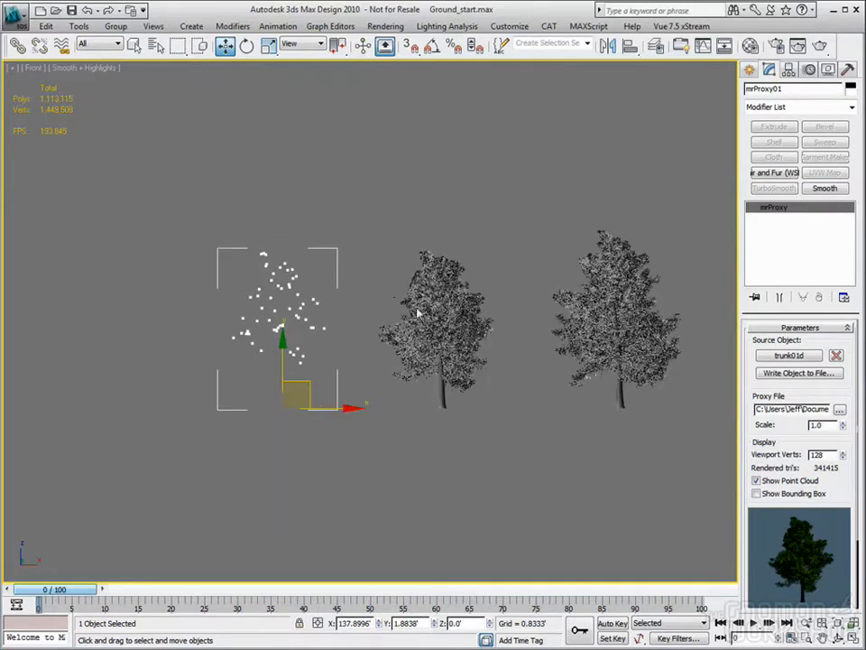
pyautogui.click(419, 312)
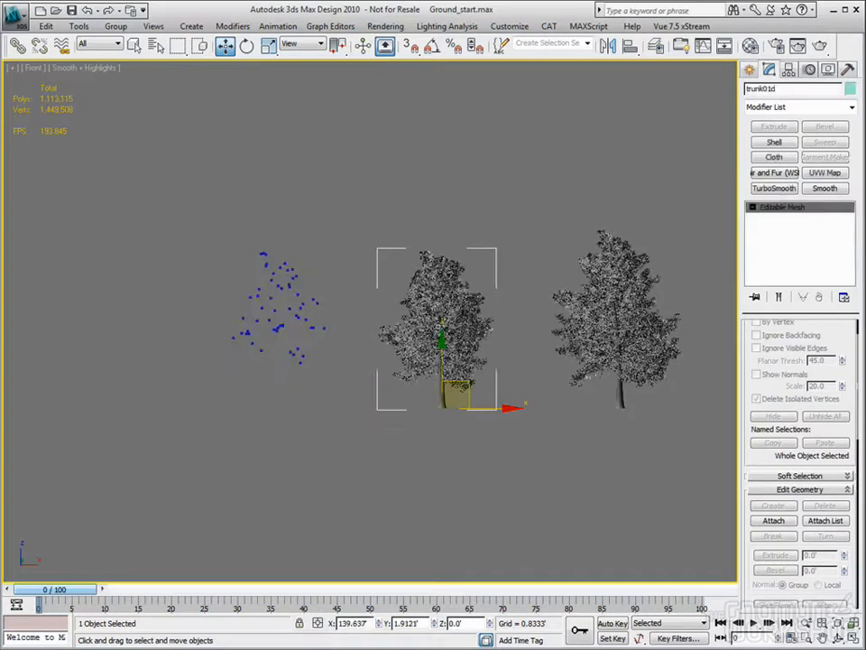
pyautogui.press('Delete')
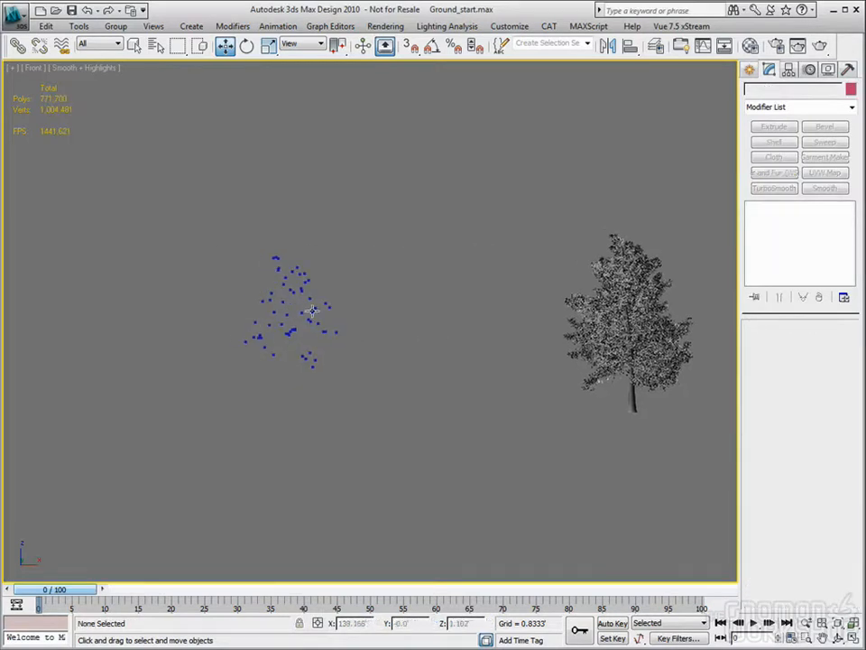
# Move the proxy along X towards the remaining large tree.
pyautogui.scroll(-4, 323, 315)
pyautogui.scroll(4, 278, 317)
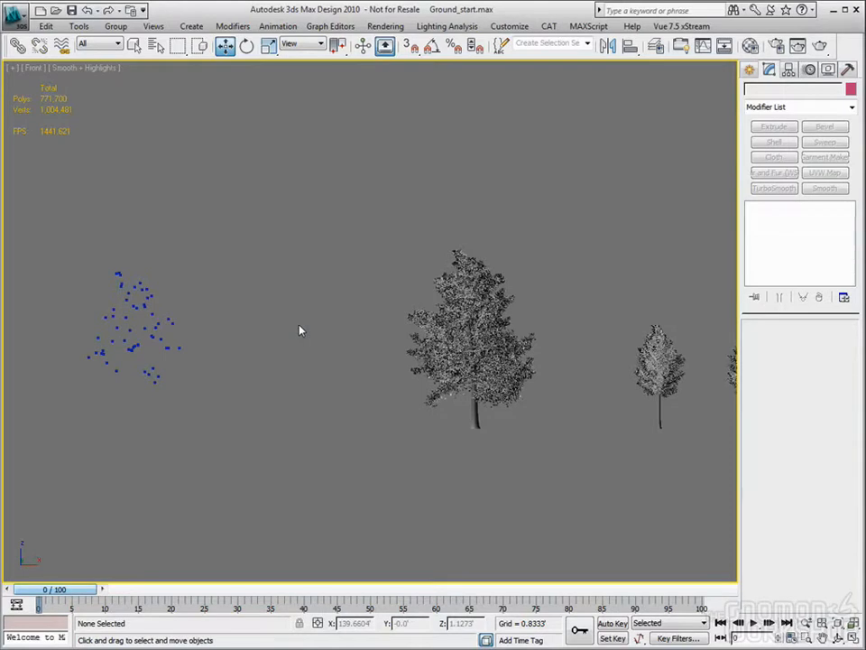
pyautogui.hotkey('ctrl', 'z')
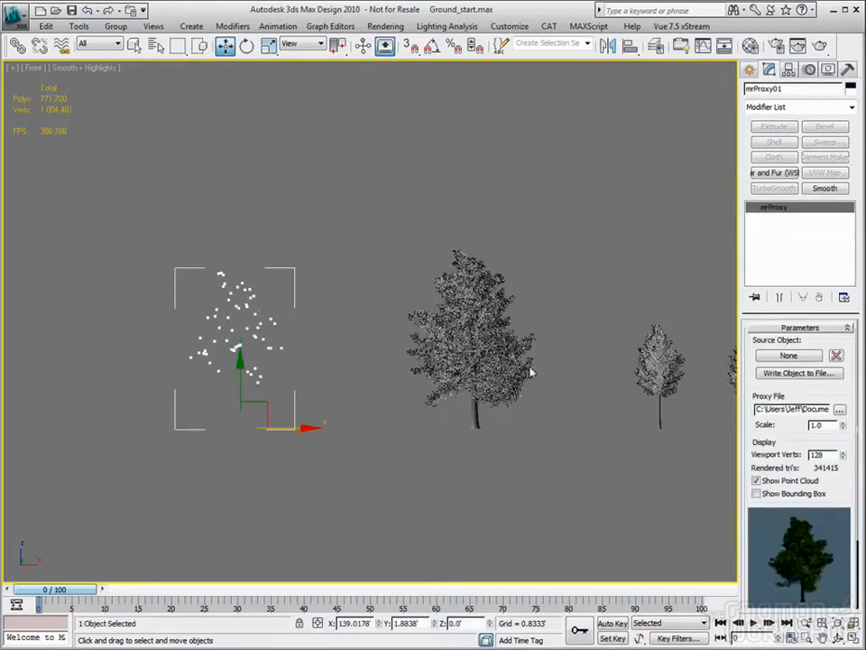
pyautogui.moveTo(299, 428); pyautogui.dragTo(338, 427)
pyautogui.moveTo(407, 372); pyautogui.dragTo(346, 372, button='middle')
pyautogui.scroll(3, 345, 380)
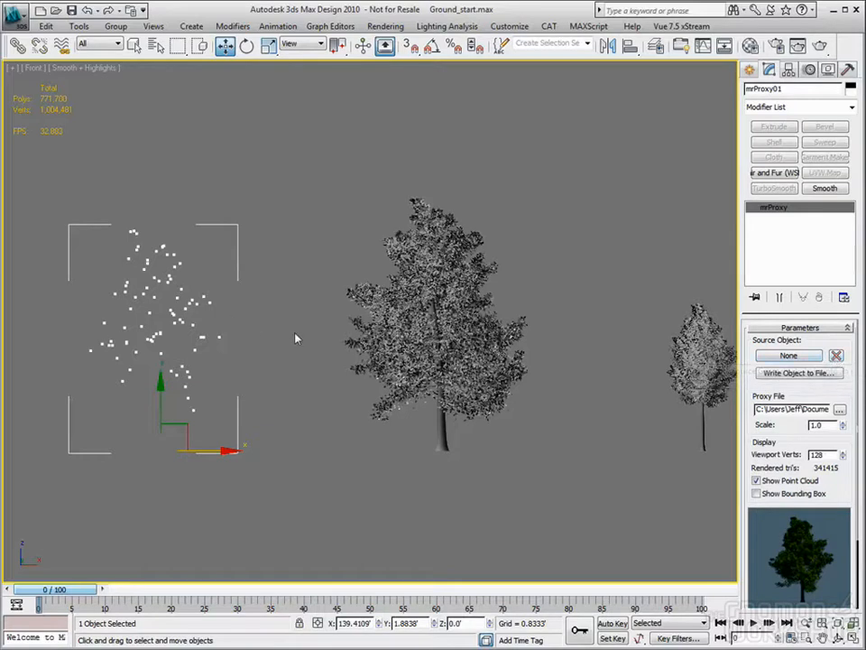
# Assign the trunk01c tree as the proxy's source object and write its current frame to the proxy file Sassafass_02.mib.
pyautogui.click(785, 355)
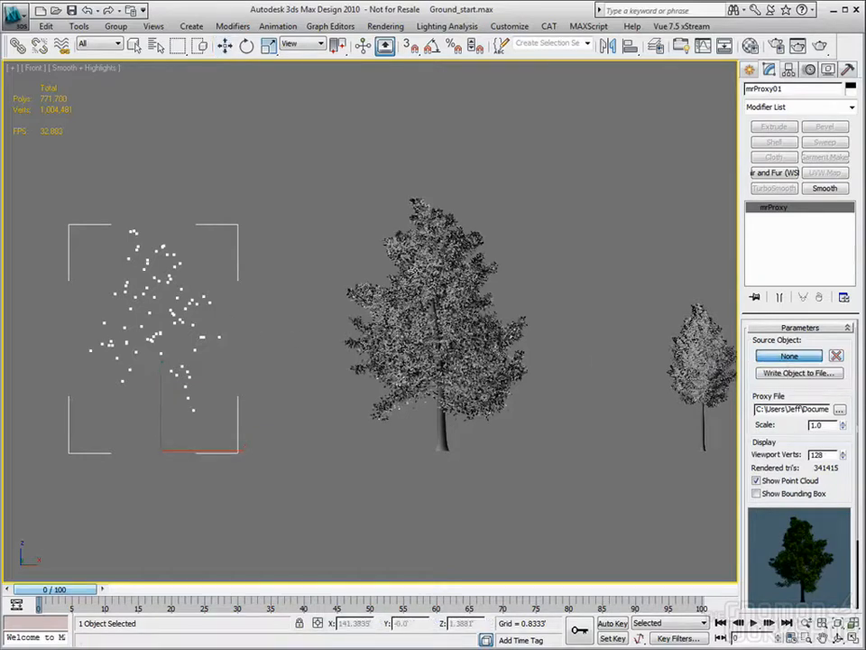
pyautogui.click(441, 424)
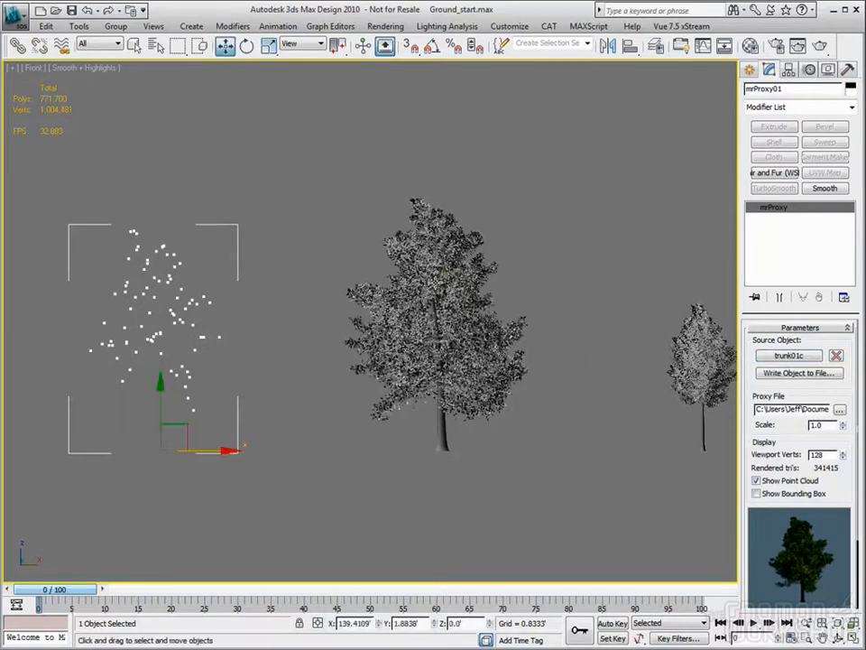
pyautogui.click(773, 372)
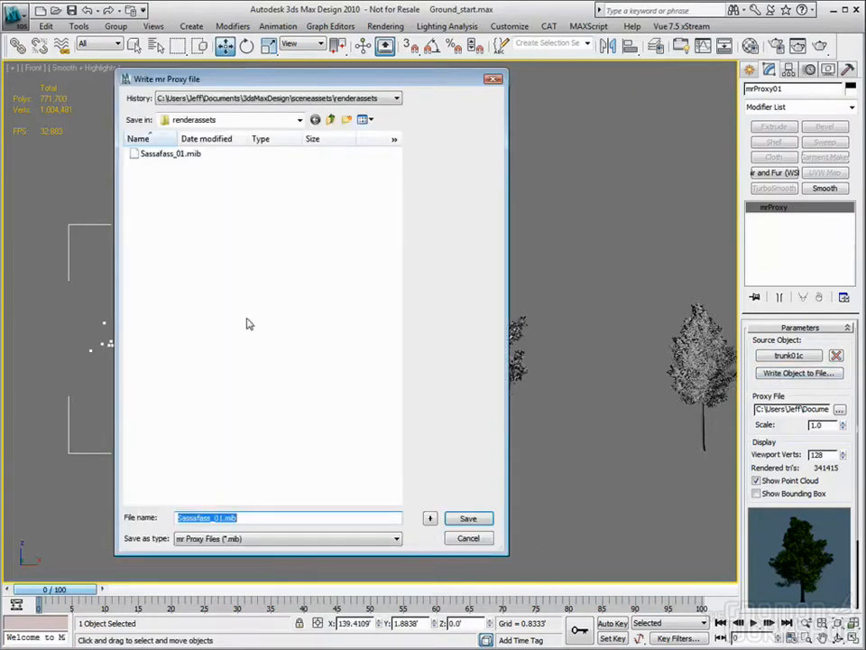
pyautogui.click(218, 518)
pyautogui.press('BackSpace')
pyautogui.write('2')
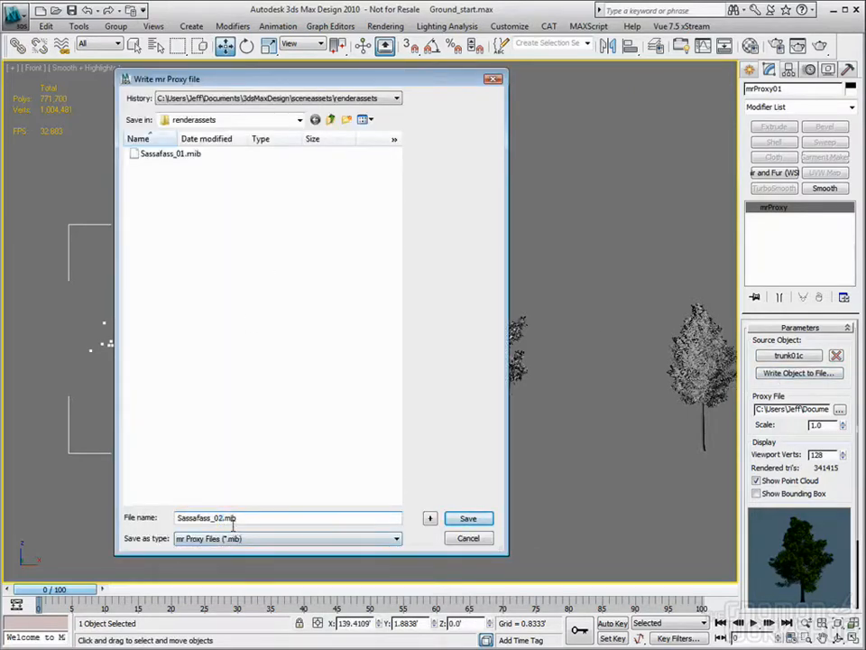
pyautogui.click(469, 519)
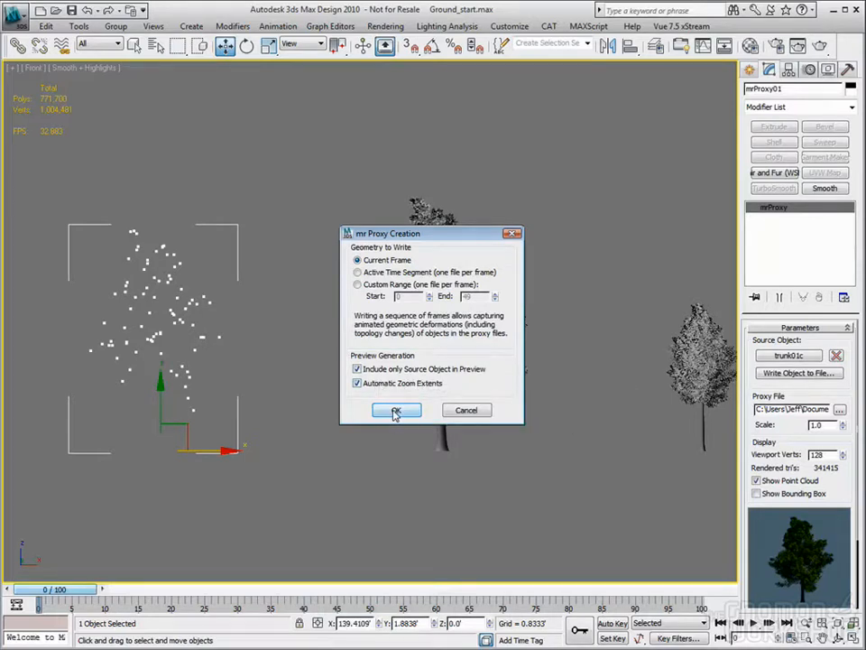
pyautogui.click(399, 410)
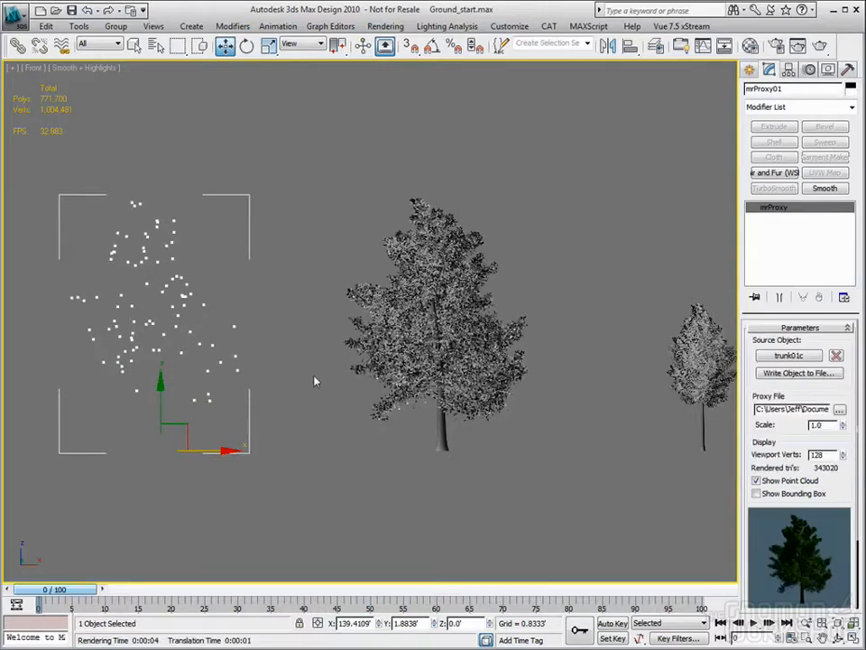
# Delete the original trunk01c tree.
pyautogui.moveTo(315, 324); pyautogui.dragTo(322, 337, button='middle')
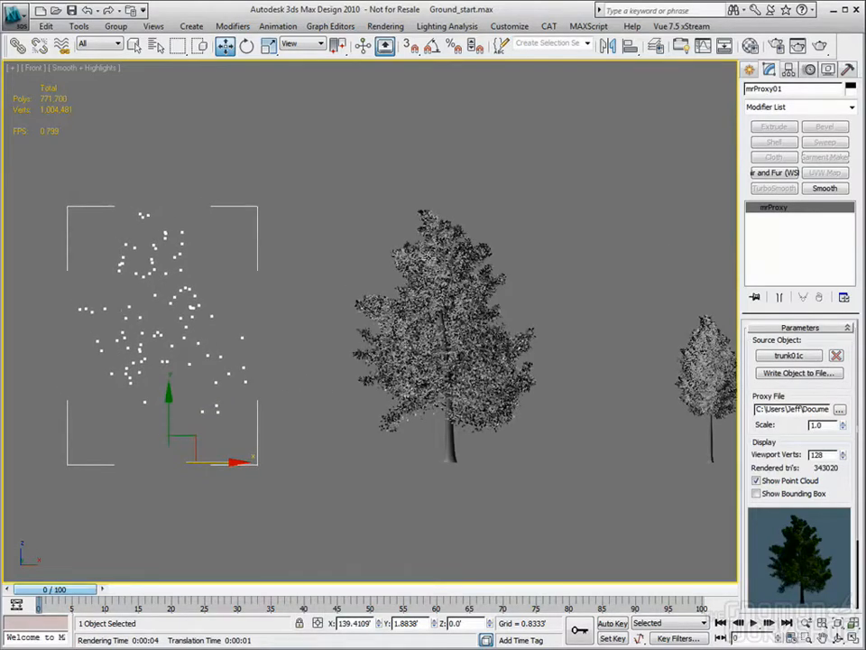
pyautogui.click(437, 240)
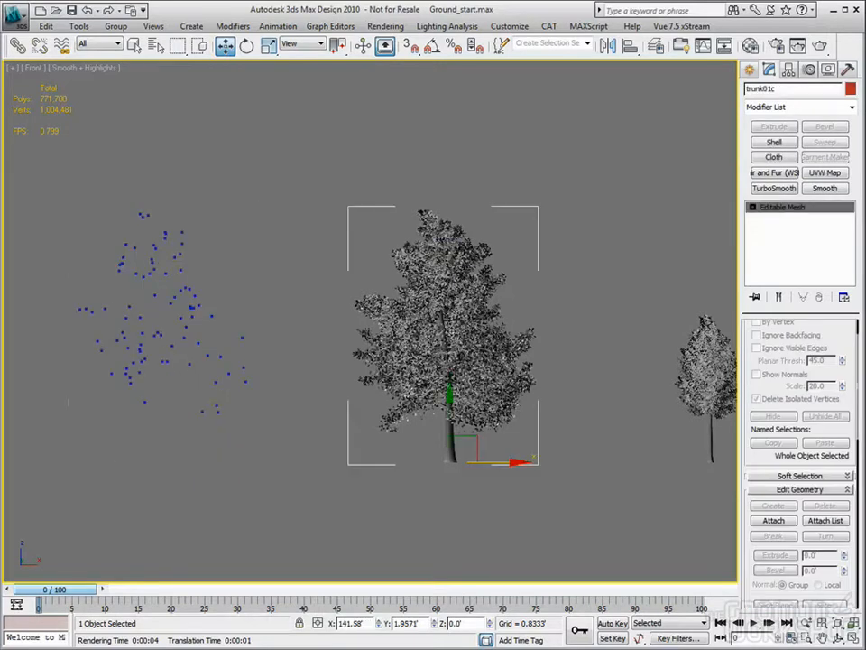
pyautogui.press('Delete')
# Select the proxy and move it along X to about 142.04' so it stands near the three small trees.
pyautogui.scroll(-5, 429, 348)
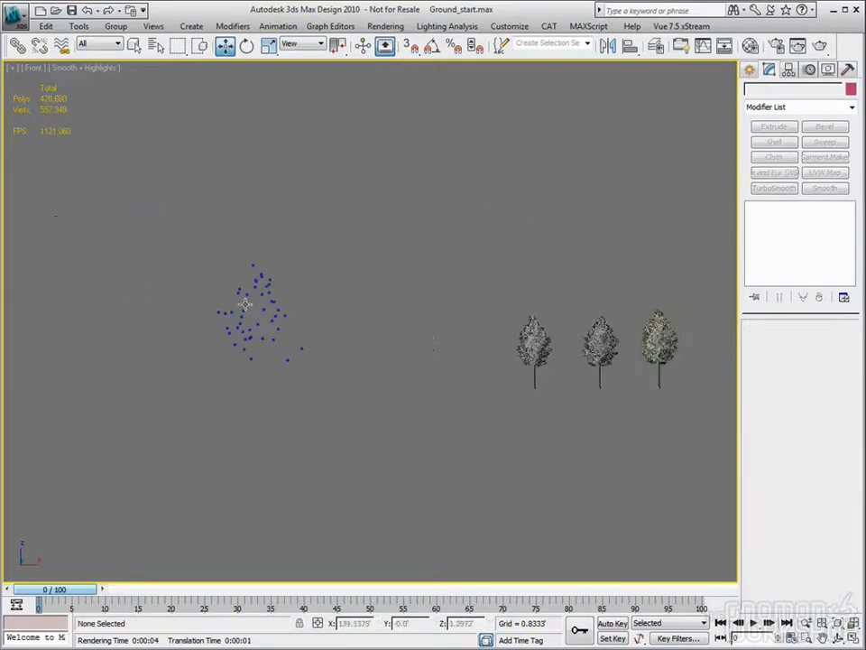
pyautogui.click(271, 303)
pyautogui.moveTo(328, 388); pyautogui.dragTo(499, 388)
pyautogui.moveTo(598, 402); pyautogui.dragTo(508, 403, button='middle')
pyautogui.scroll(4, 510, 406)
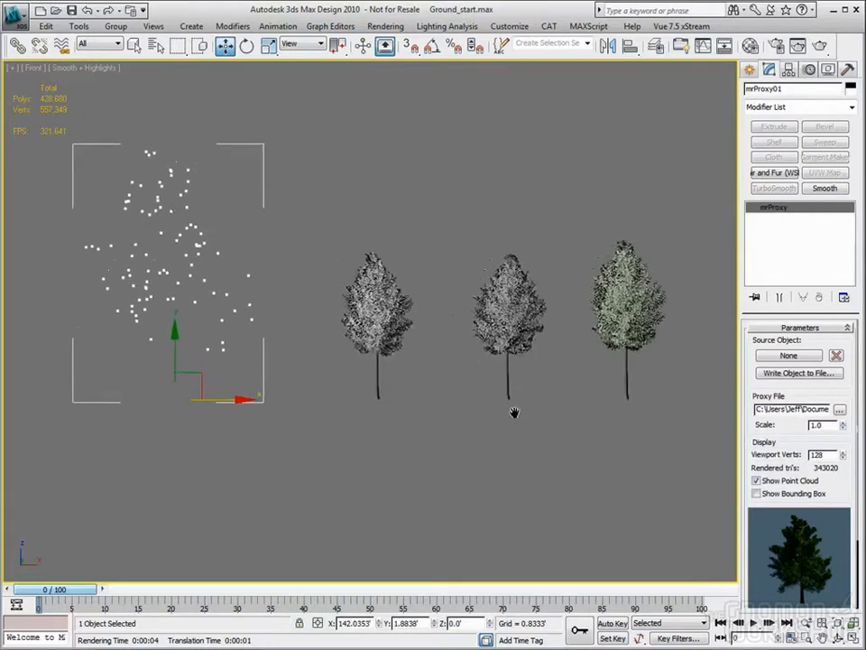
# Assign the trunk01b tree as the proxy's source object and write its current frame to a proxy file named Aspen01.
pyautogui.click(789, 355)
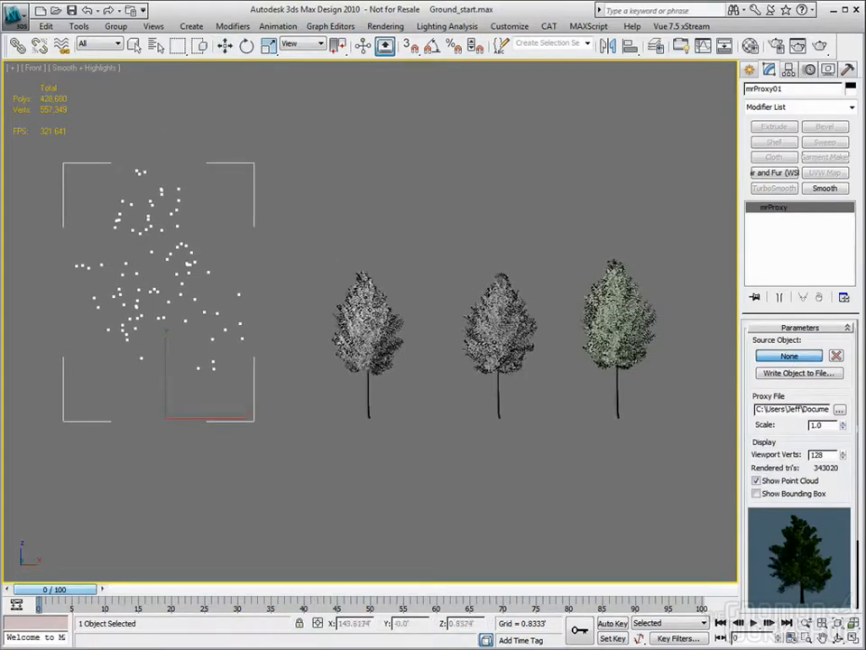
pyautogui.click(370, 296)
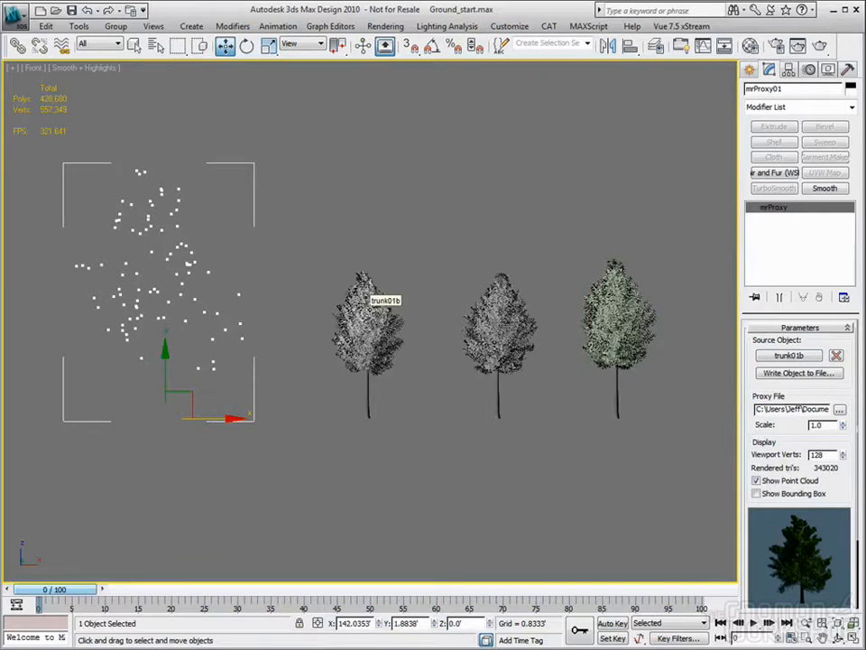
pyautogui.click(798, 373)
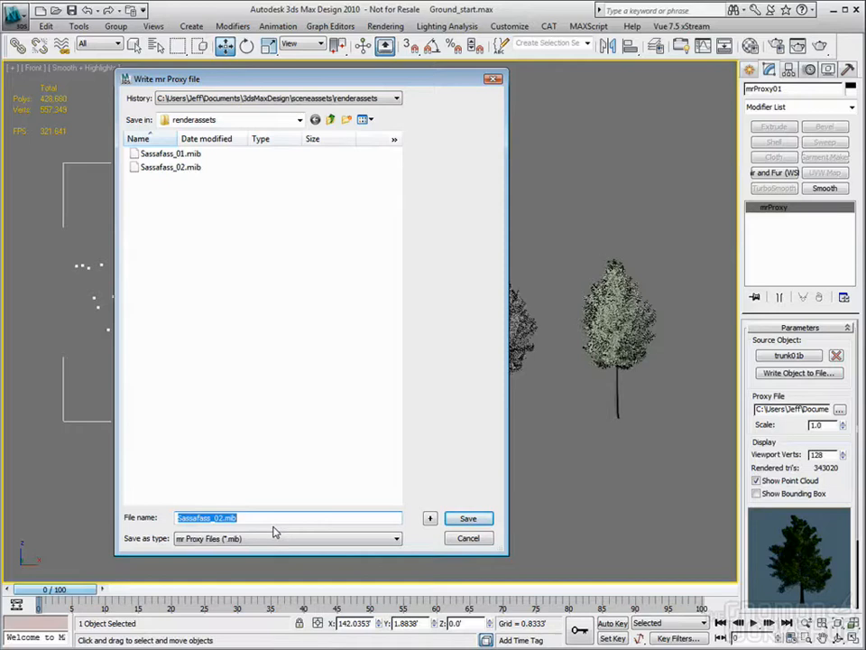
pyautogui.write('Aspen01')
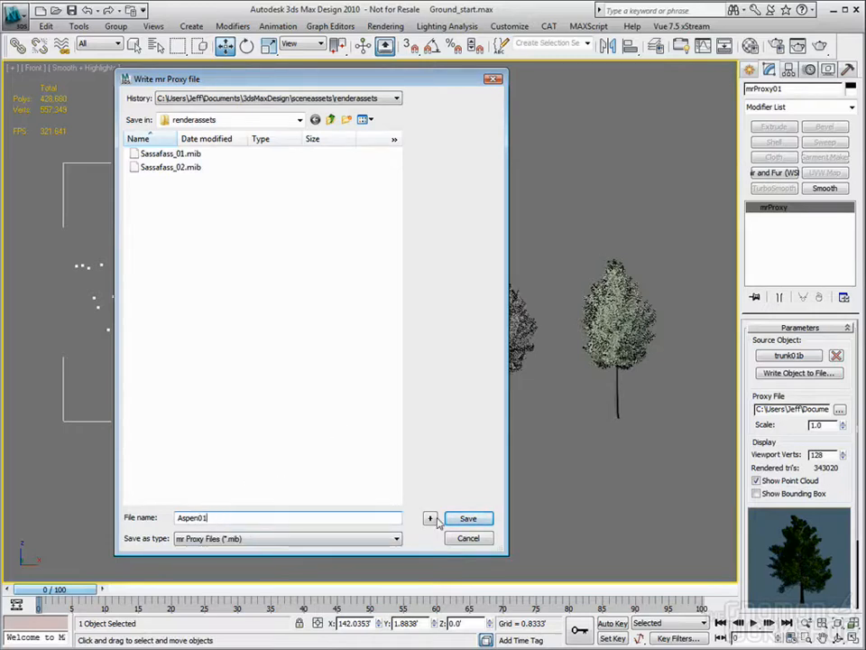
pyautogui.click(465, 519)
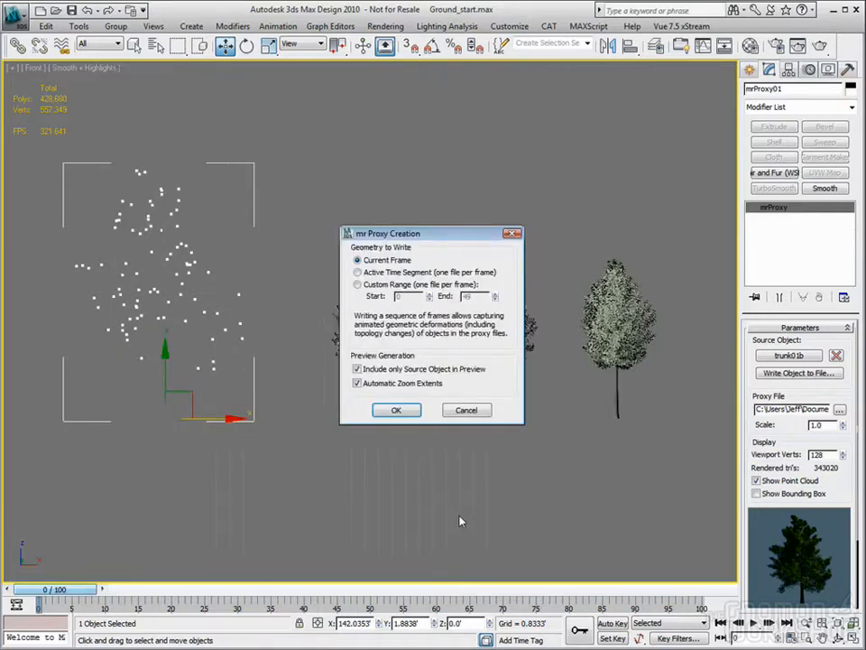
pyautogui.click(396, 410)
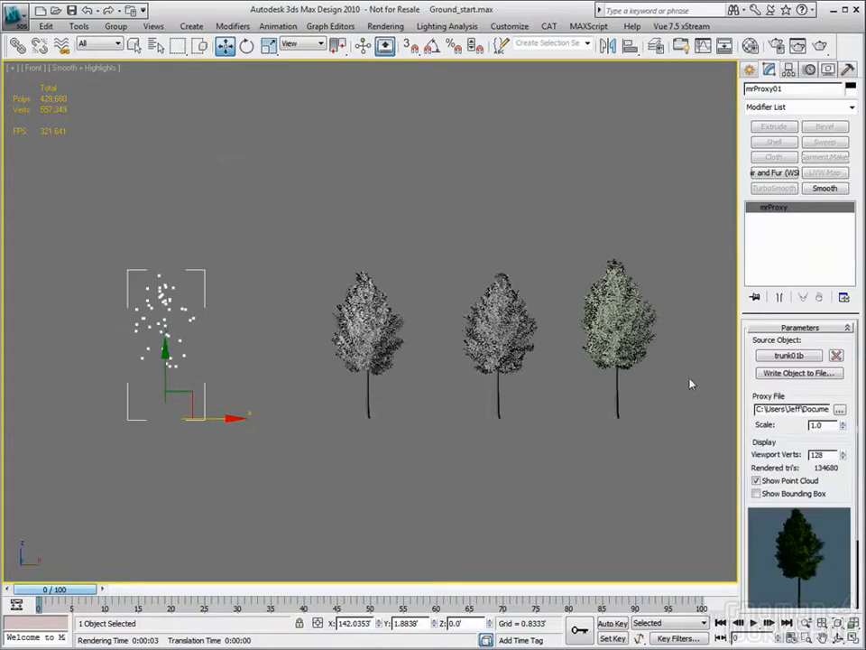
# Delete the original trunk01b tree and reselect the proxy.
pyautogui.click(341, 328)
pyautogui.press('Delete')
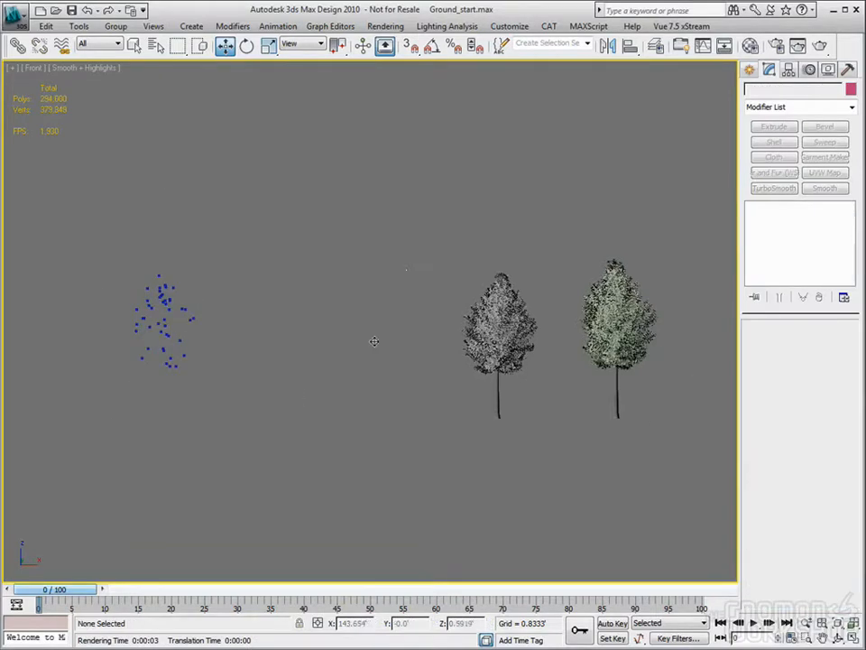
pyautogui.click(167, 304)
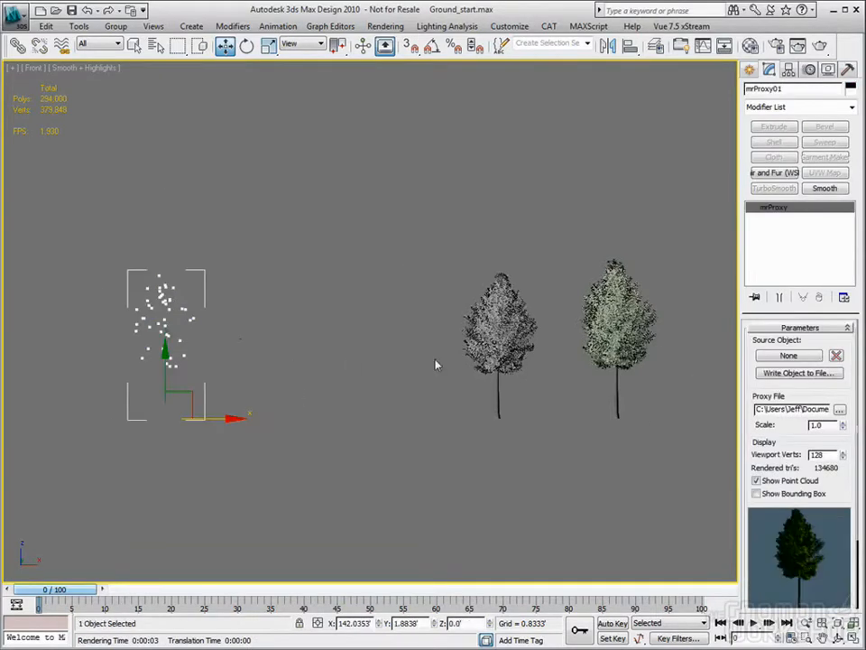
# Assign the trunk01a tree as the proxy's source object and write its current frame to the proxy file Aspen02.mib.
pyautogui.click(800, 358)
pyautogui.click(499, 293)
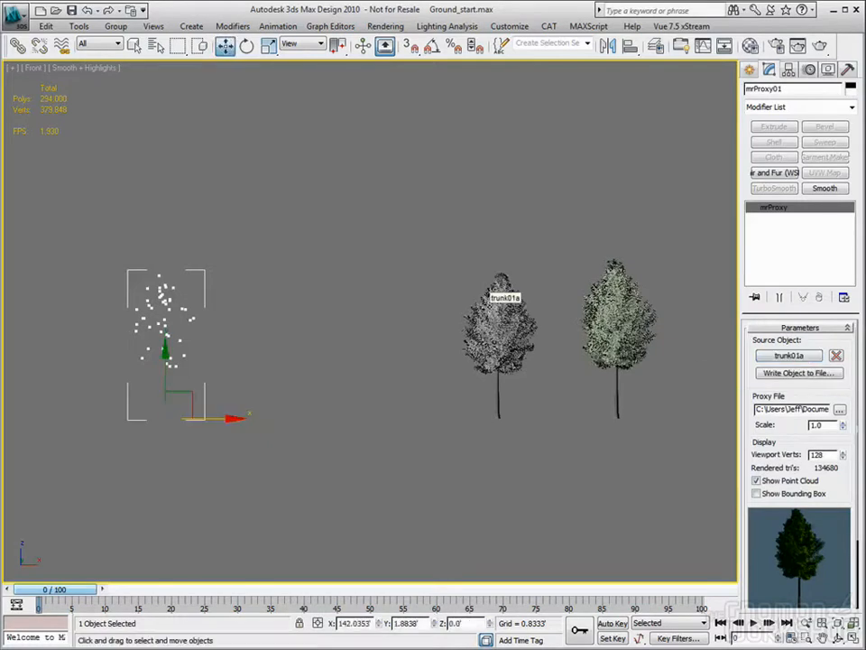
pyautogui.click(809, 378)
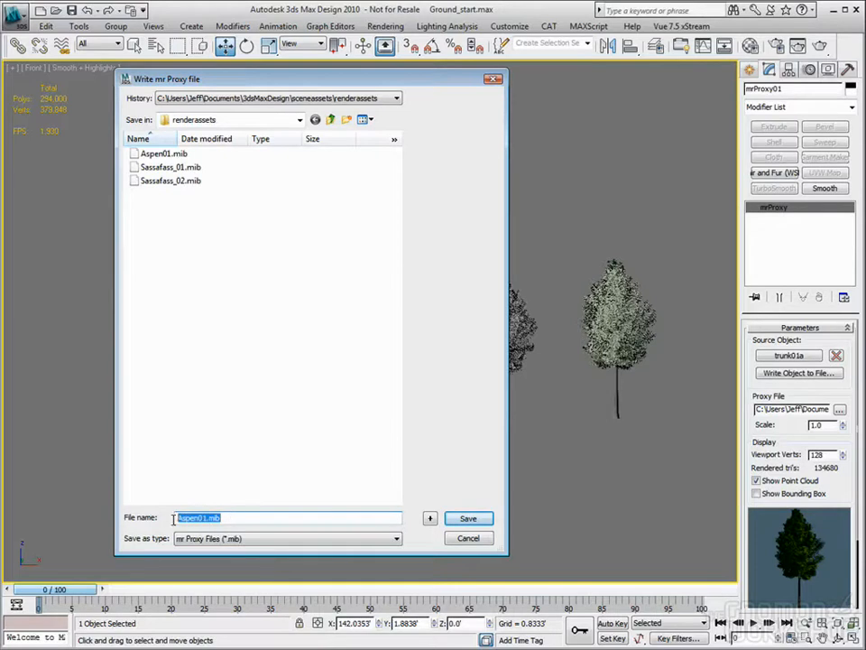
pyautogui.click(205, 518)
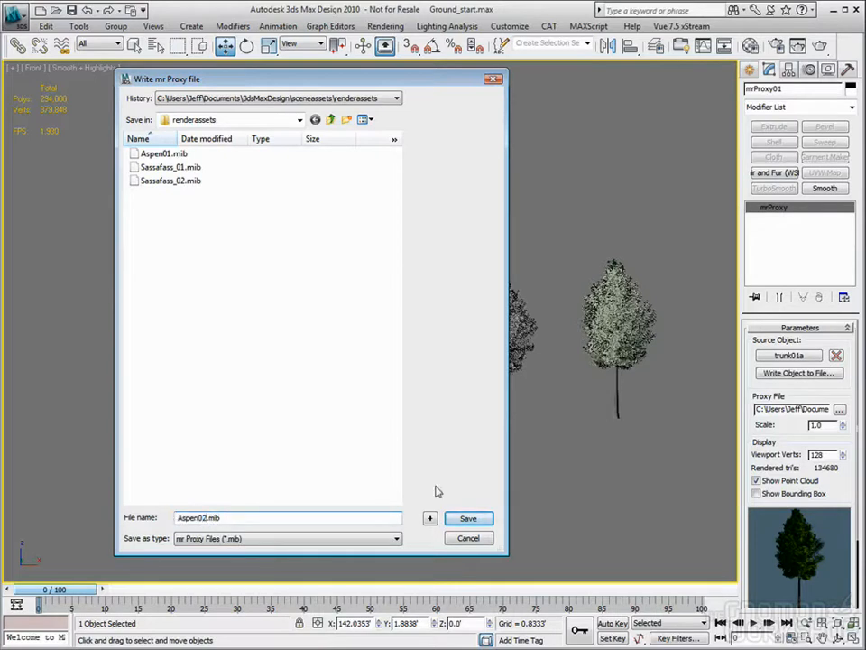
pyautogui.click(466, 518)
pyautogui.click(398, 409)
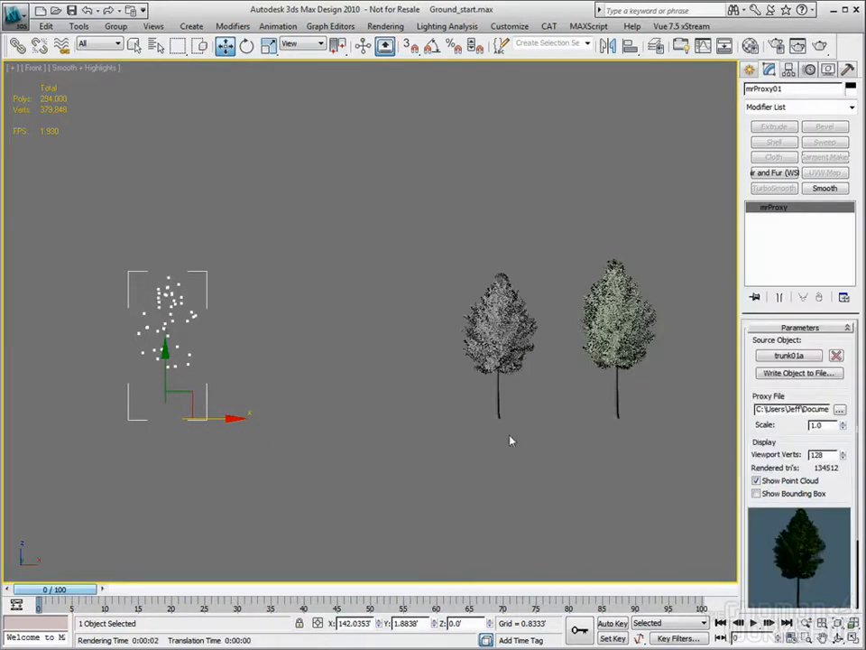
# Delete the original trunk01a tree and reselect the proxy.
pyautogui.click(499, 352)
pyautogui.press('Delete')
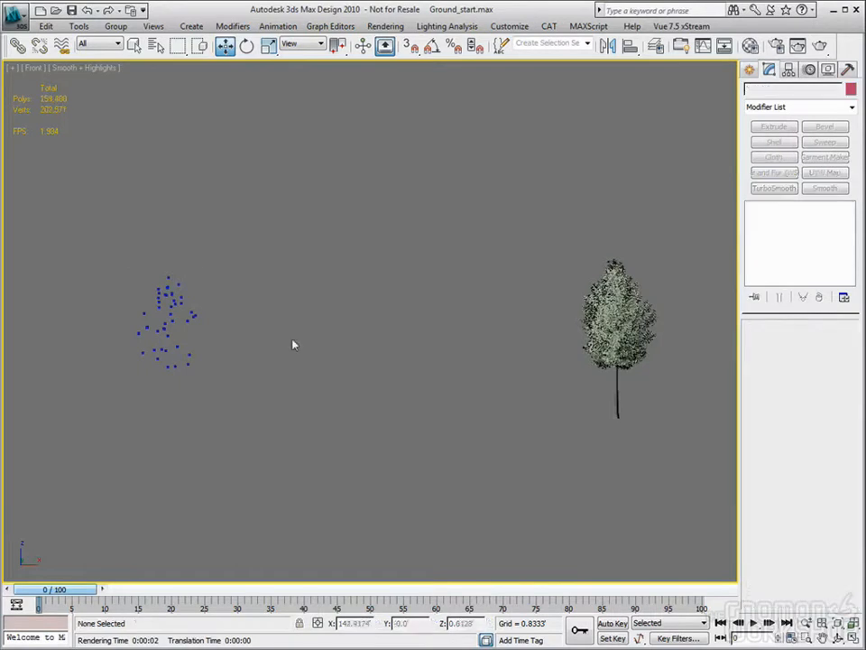
pyautogui.click(167, 311)
# Assign the remaining trunk tree as the proxy's source object and write its current frame to the proxy file Aspen03.mib.
pyautogui.click(805, 360)
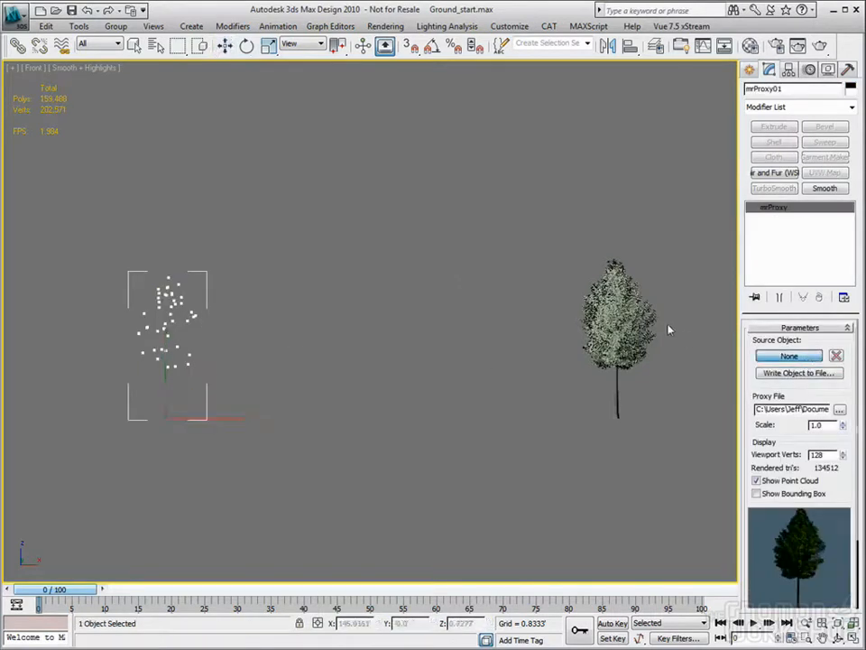
pyautogui.click(617, 333)
pyautogui.click(798, 373)
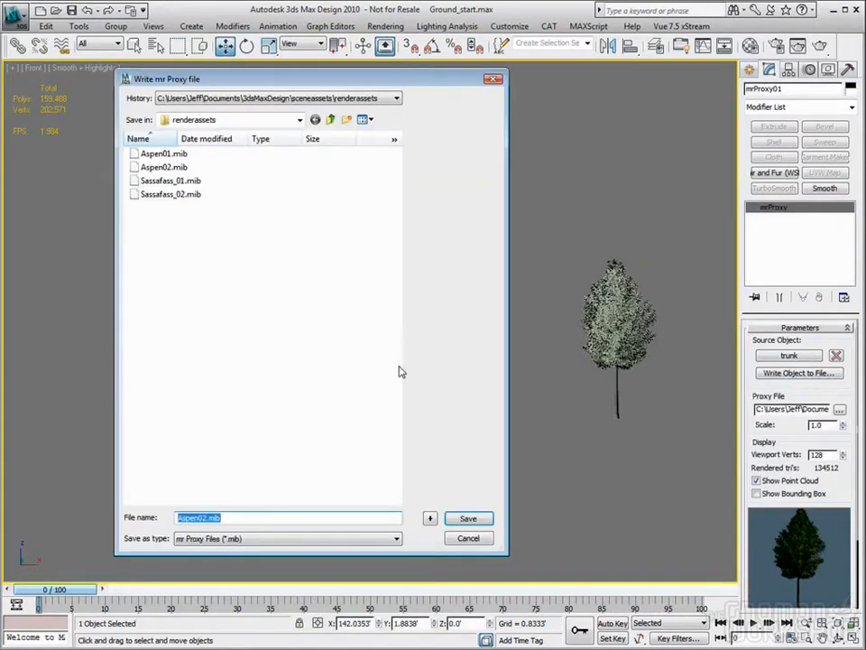
pyautogui.click(204, 517)
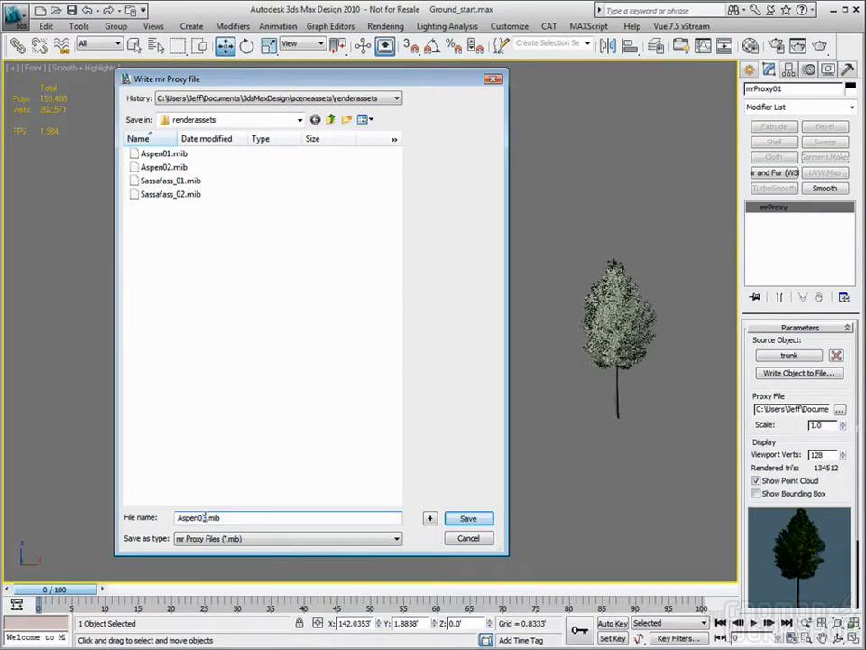
pyautogui.press('Return')
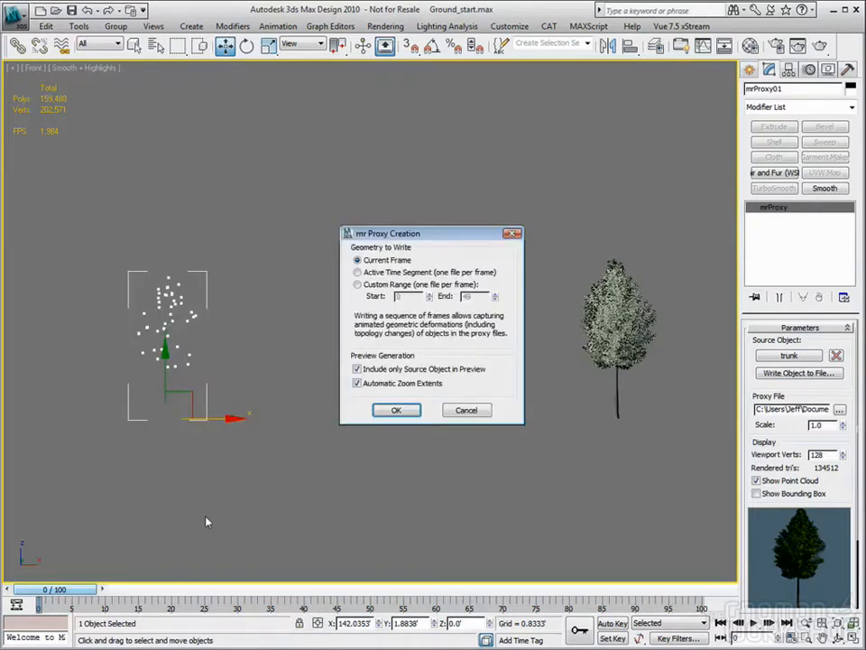
pyautogui.click(397, 411)
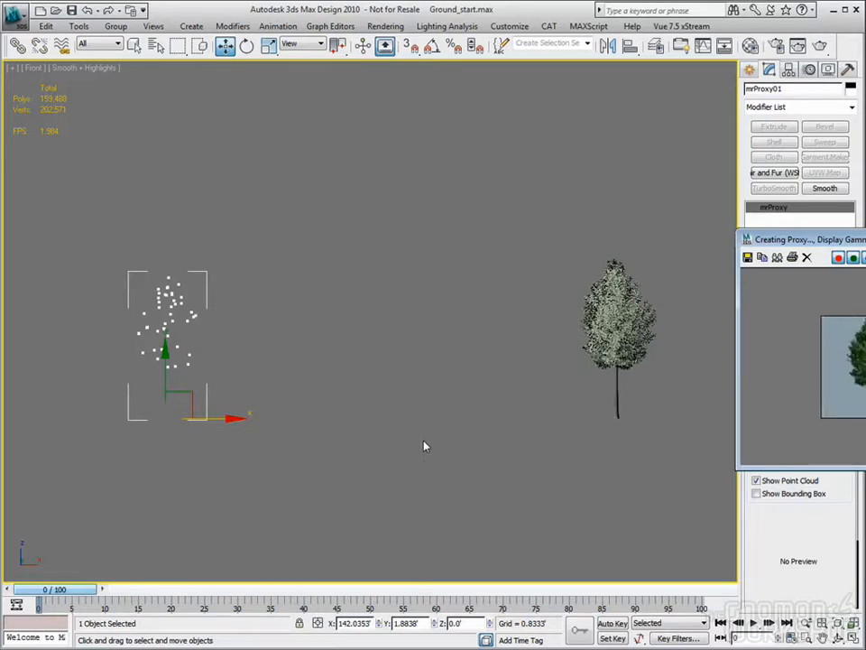
# Delete the last original high-poly tree, leaving only the proxy.
pyautogui.click(600, 325)
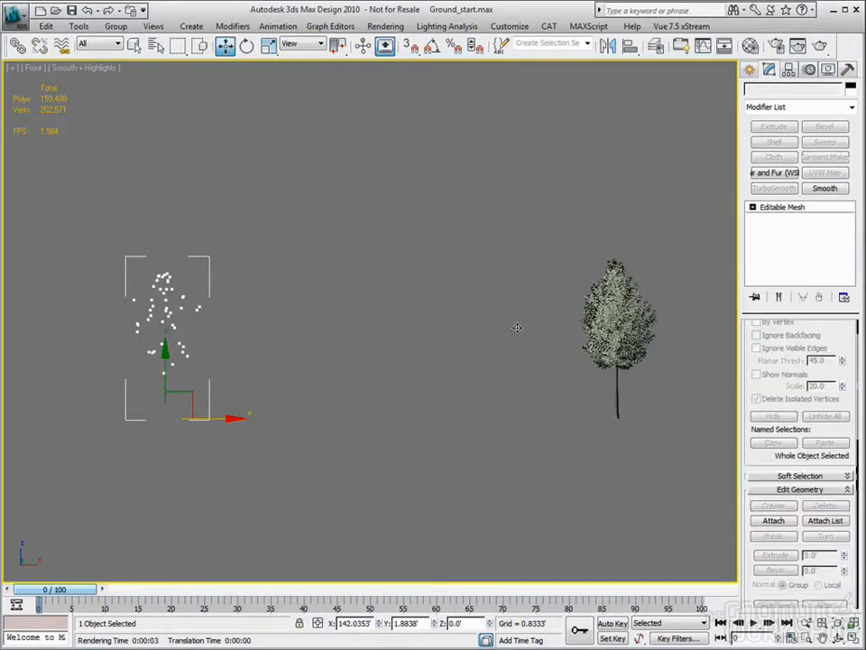
pyautogui.press('Delete')
pyautogui.moveTo(364, 323); pyautogui.dragTo(479, 350, button='middle')
pyautogui.scroll(-10, 413, 344)
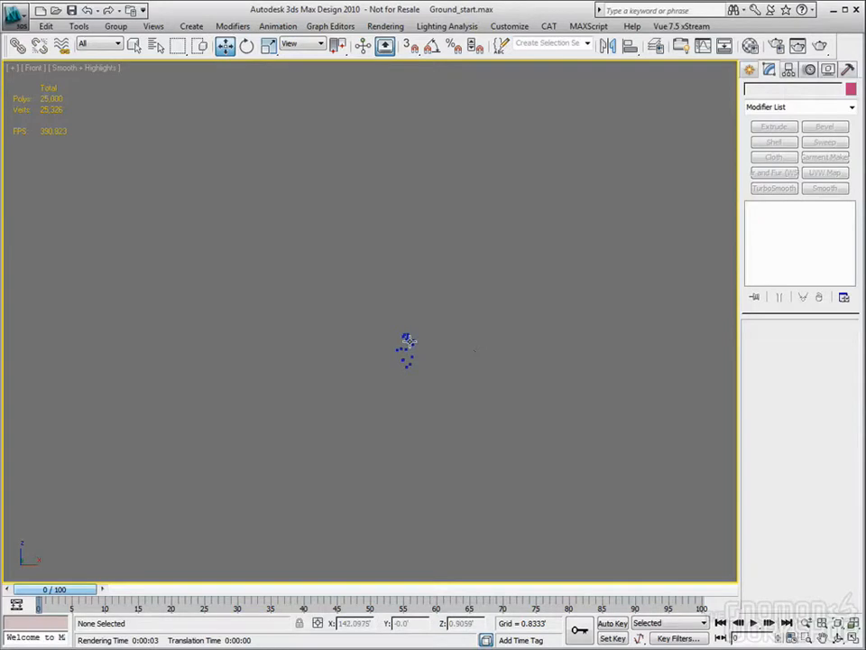
pyautogui.moveTo(409, 343); pyautogui.dragTo(491, 354, button='middle')
# Restore the four-viewport layout and unhide the ground mesh by name.
pyautogui.click(852, 637)
pyautogui.click(280, 251)
pyautogui.scroll(-10, 227, 209)
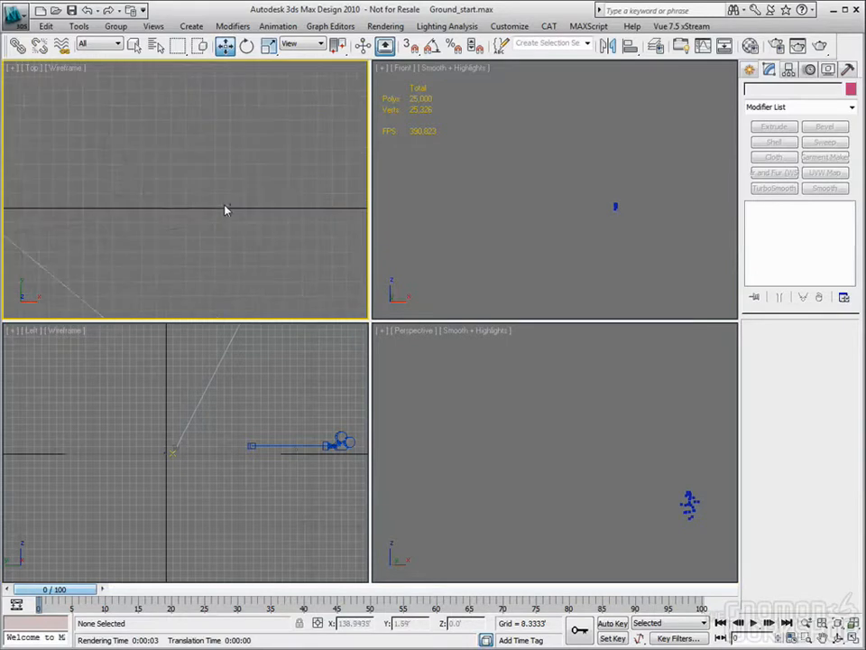
pyautogui.rightClick(207, 182)
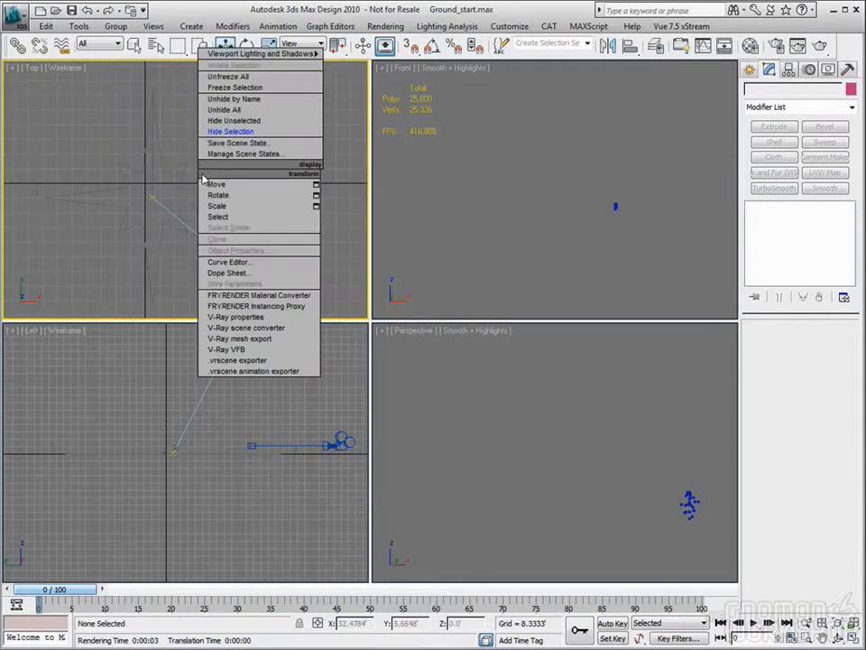
pyautogui.click(233, 98)
pyautogui.doubleClick(125, 151)
pyautogui.scroll(-6, 163, 159)
pyautogui.moveTo(171, 161); pyautogui.dragTo(166, 214, button='middle')
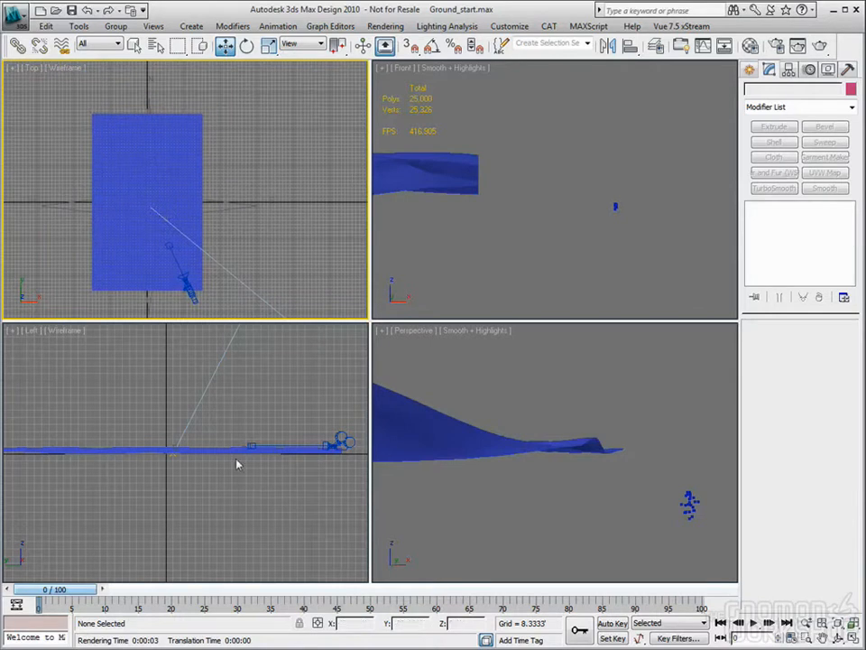
# Switch the Perspective viewport to the Camera01 view.
pyautogui.scroll(-4, 222, 463)
pyautogui.scroll(1, 222, 464)
pyautogui.click(582, 415)
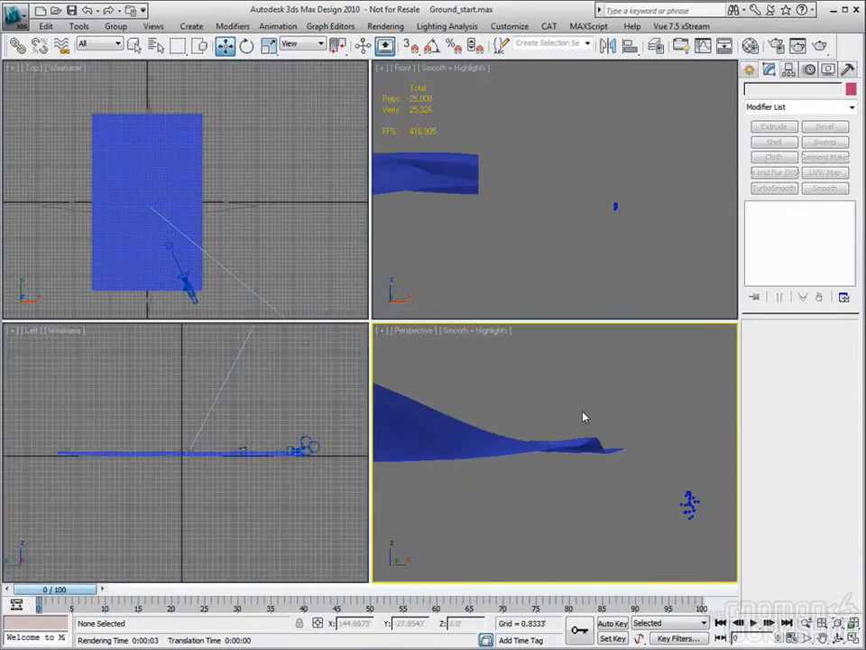
pyautogui.press('c')
# Select the proxy in the Front view, raise it to about Z 8.94', and move it to about X 127.84' beside the ground's edge.
pyautogui.click(614, 205)
pyautogui.moveTo(636, 185); pyautogui.dragTo(635, 111)
pyautogui.moveTo(494, 159); pyautogui.dragTo(602, 203, button='middle')
pyautogui.scroll(-1, 603, 203)
pyautogui.moveTo(684, 185); pyautogui.dragTo(603, 187)
# Move the proxy in the Top view to about X 127.94' and Y 3.0', just beside the ground mesh.
pyautogui.click(205, 206)
pyautogui.scroll(3, 205, 206)
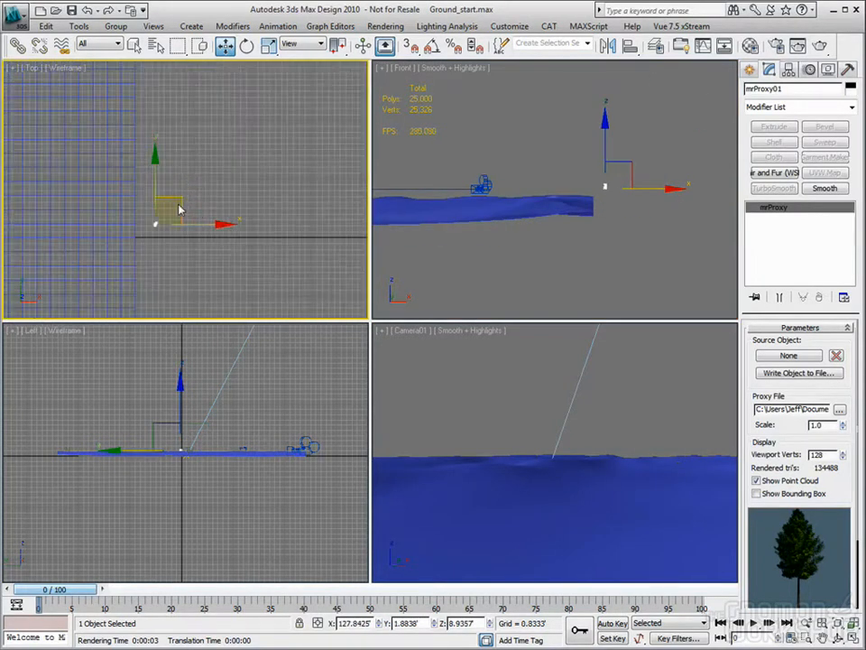
pyautogui.click(159, 224)
pyautogui.click(159, 224)
pyautogui.scroll(2, 159, 224)
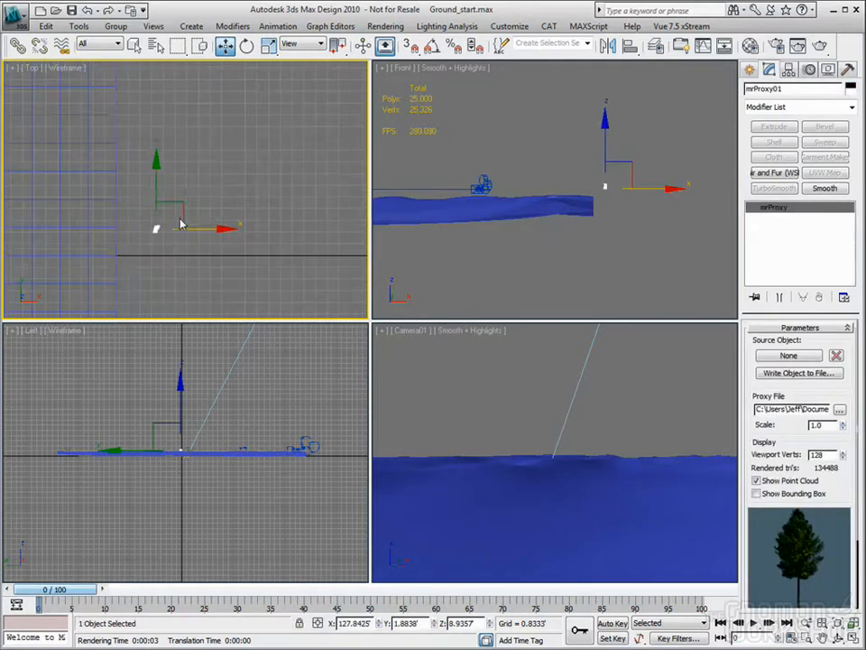
pyautogui.moveTo(183, 210); pyautogui.dragTo(181, 188)
pyautogui.moveTo(182, 189); pyautogui.dragTo(201, 193, button='middle')
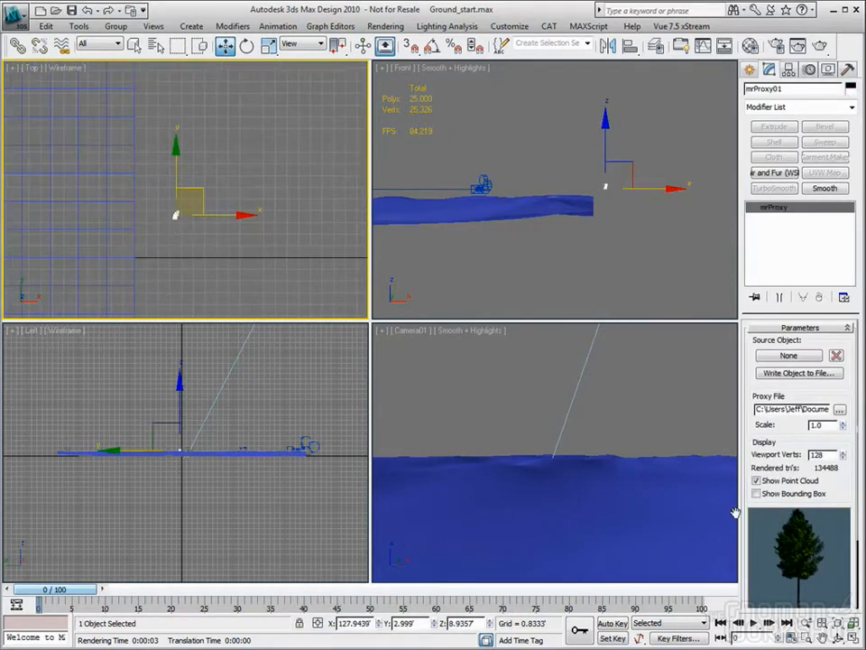
# Maximize the Top view and clone the proxy along Y into four evenly spaced copies, the first at about Y 4.59'.
pyautogui.click(849, 636)
pyautogui.moveTo(348, 370); pyautogui.dragTo(357, 411, button='middle')
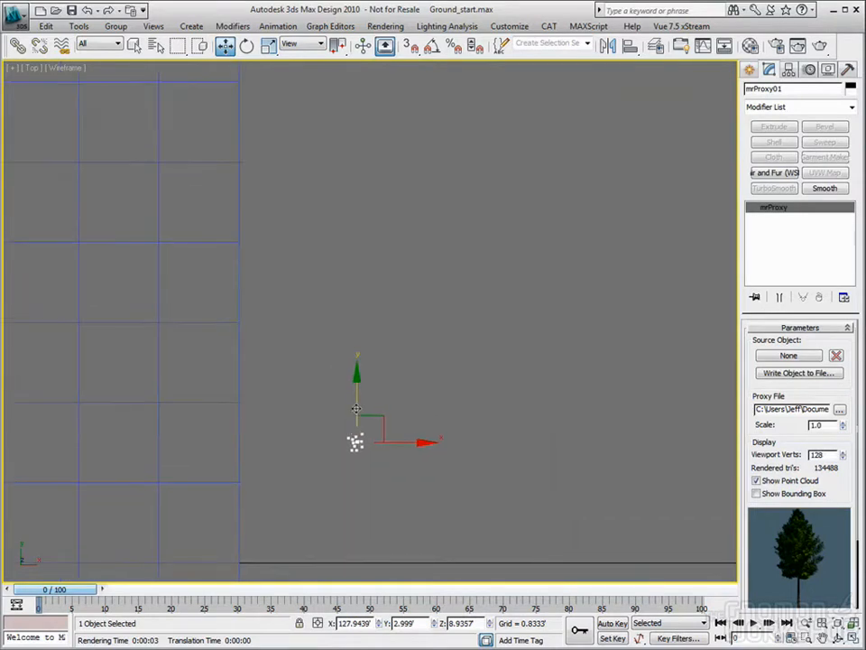
pyautogui.moveTo(357, 403)
pyautogui.keyDown('shift'); pyautogui.mouseDown()
pyautogui.moveTo(356, 341)
pyautogui.moveTo(354, 350)
pyautogui.mouseUp(); pyautogui.keyUp('shift')
pyautogui.click(365, 289)
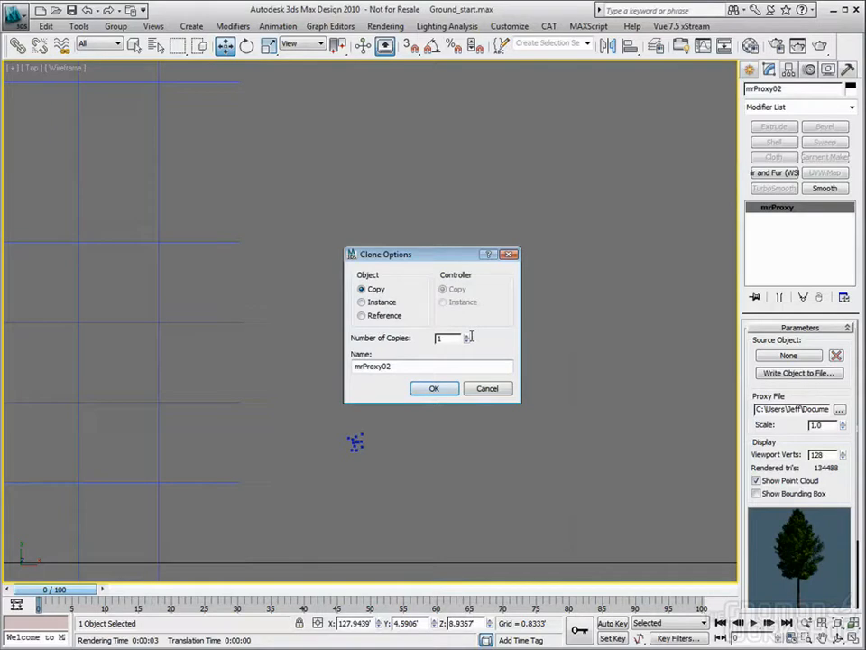
pyautogui.click(434, 388)
pyautogui.moveTo(383, 328); pyautogui.dragTo(389, 344, button='middle')
# Select the first copy, mrProxy02, and load Aspen02.mib as its proxy file.
pyautogui.click(362, 394)
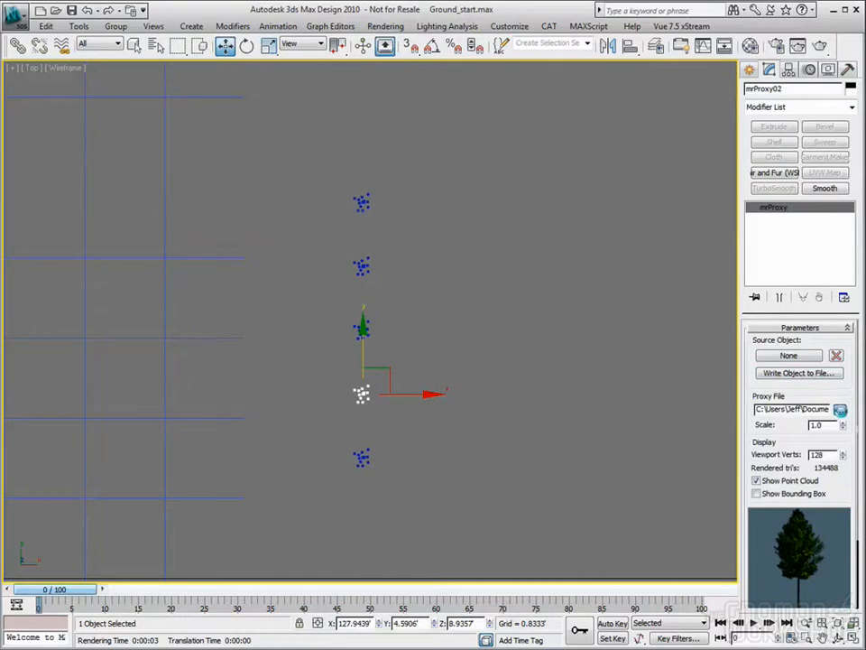
pyautogui.click(839, 411)
pyautogui.click(483, 541)
pyautogui.doubleClick(807, 409)
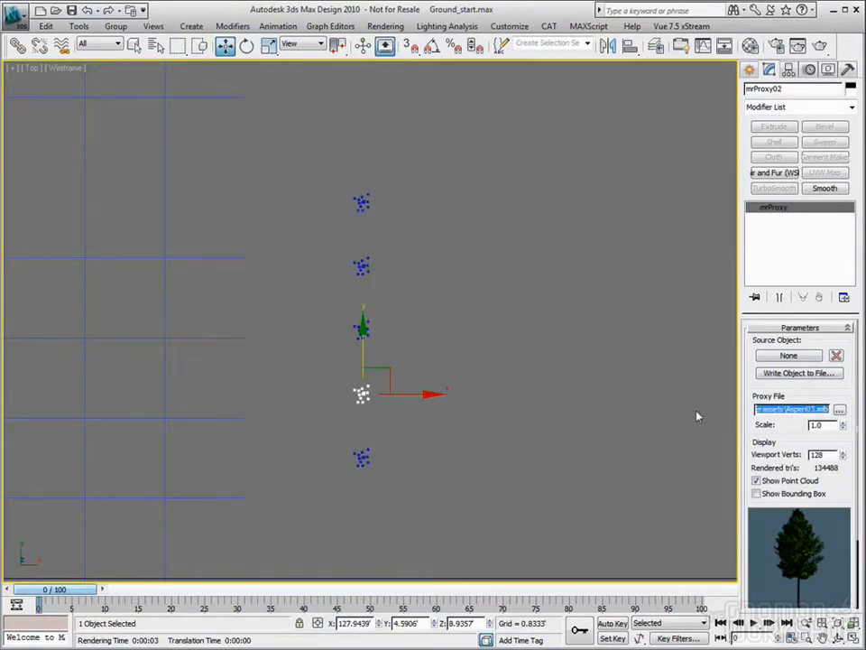
pyautogui.click(839, 410)
pyautogui.doubleClick(158, 179)
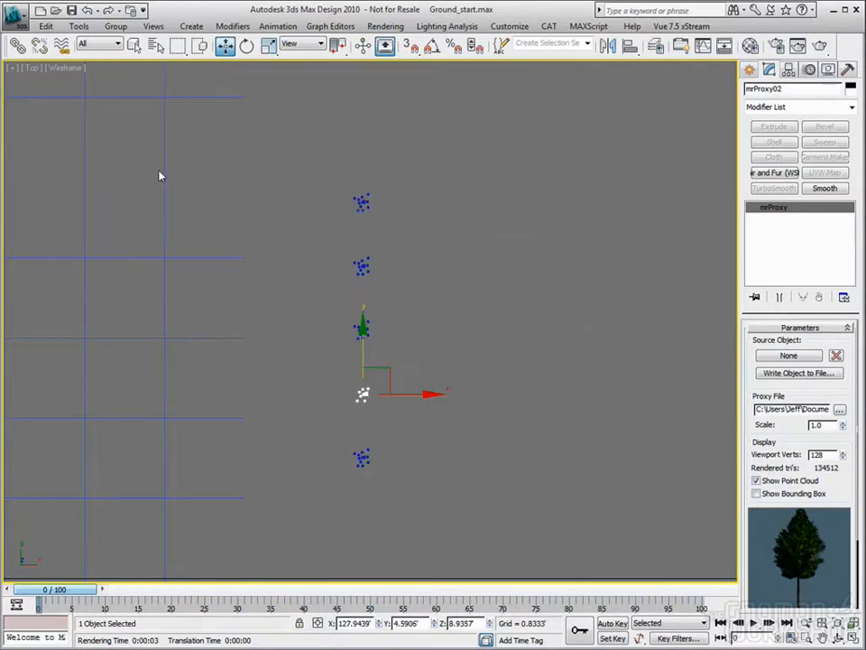
# Select the next copy, mrProxy03, and load Aspen01.mib as its proxy file.
pyautogui.click(369, 329)
pyautogui.click(839, 409)
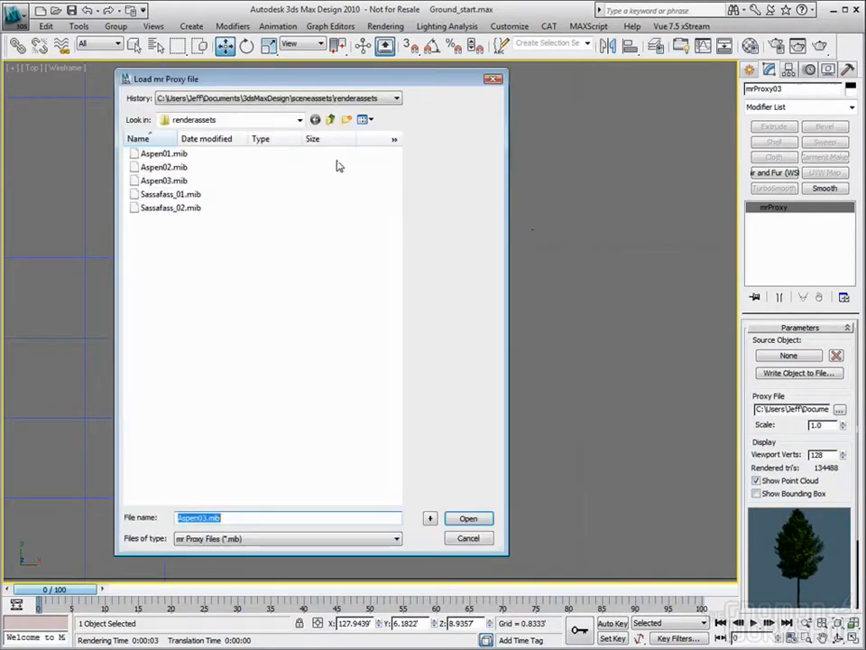
pyautogui.click(166, 154)
pyautogui.doubleClick(168, 160)
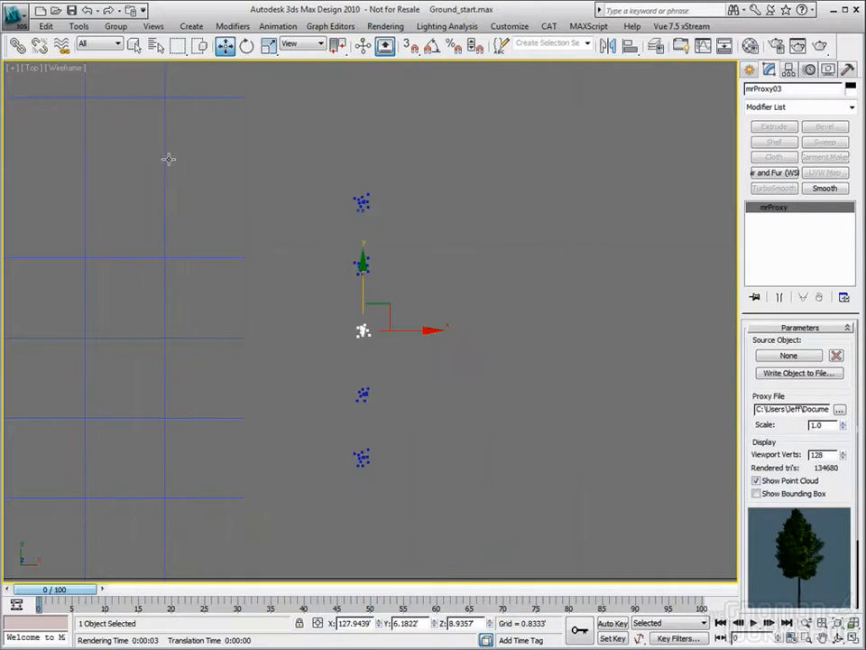
# Load Sassafass_01.mib as the proxy file for mrProxy04 and Sassafass_02.mib for mrProxy05.
pyautogui.click(358, 263)
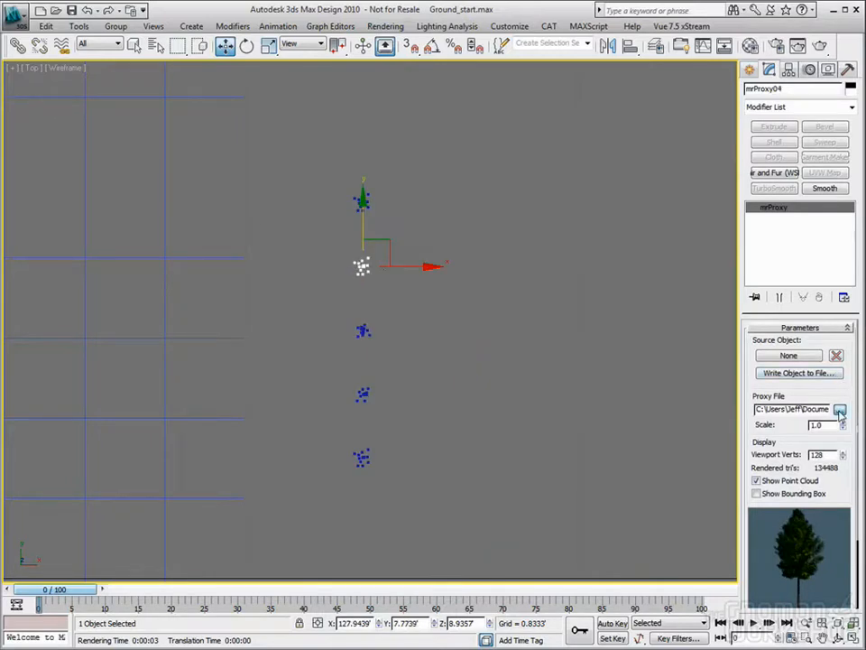
pyautogui.click(839, 409)
pyautogui.doubleClick(170, 196)
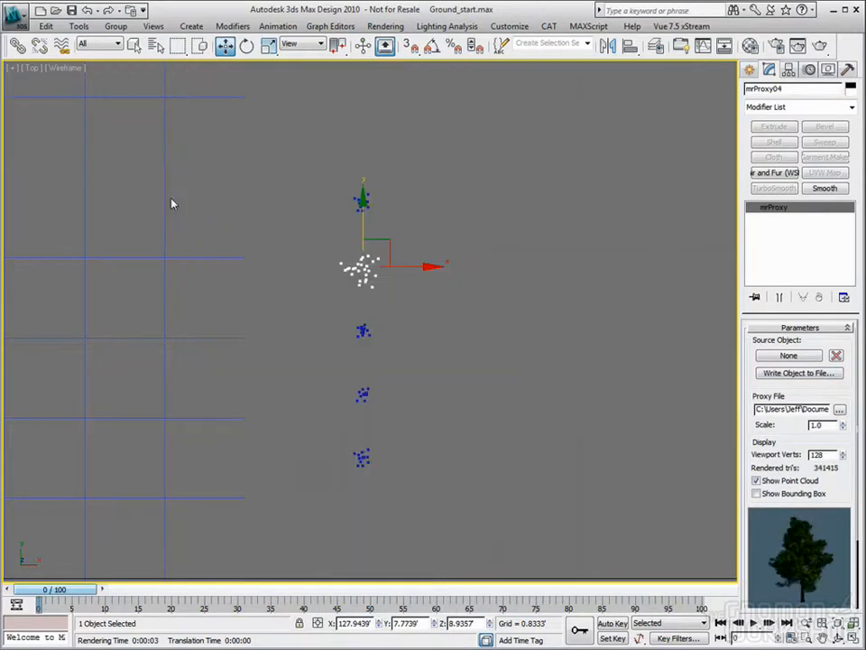
pyautogui.click(361, 202)
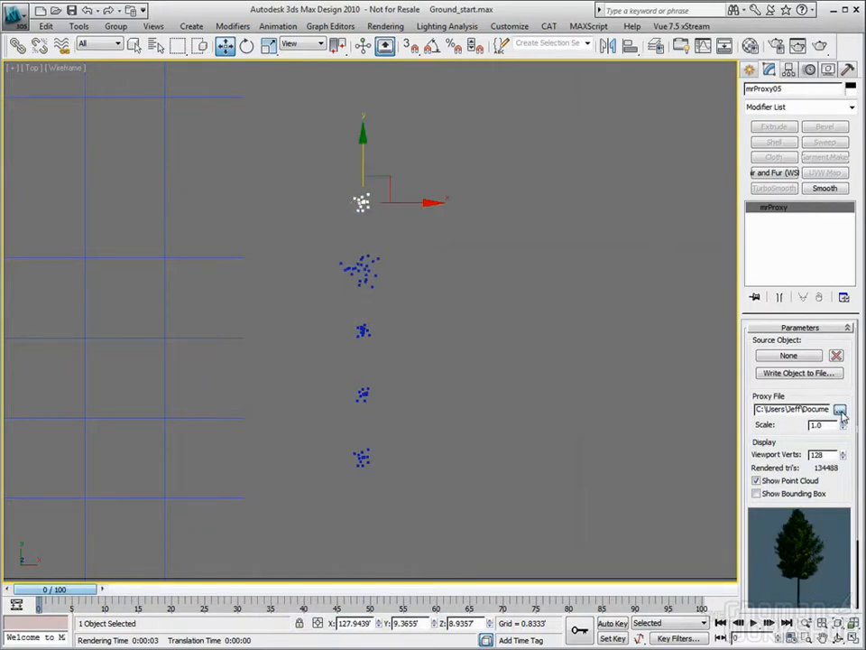
pyautogui.click(840, 412)
pyautogui.doubleClick(191, 206)
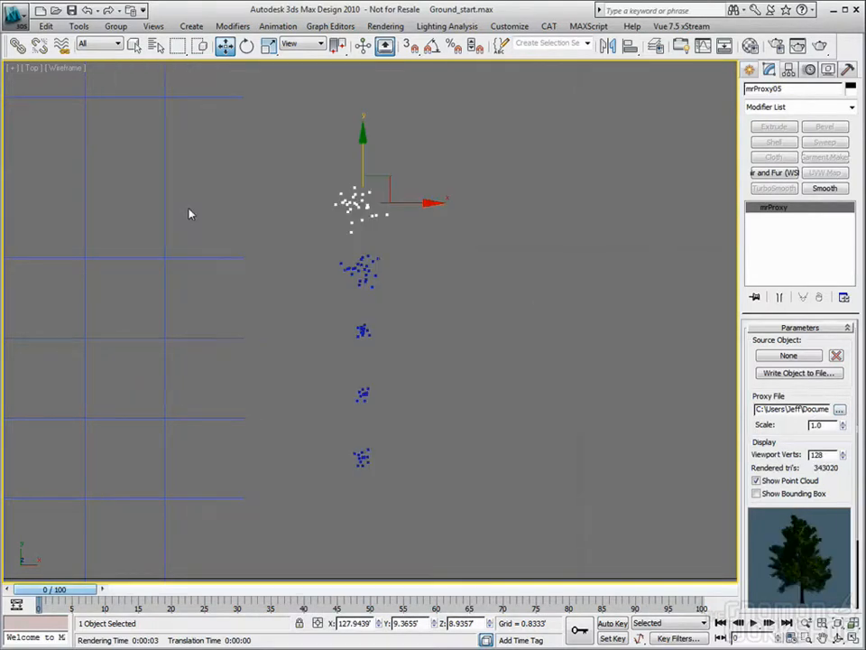
# Save the scene with the five tree proxies lined up beside the ground.
pyautogui.scroll(-5, 247, 242)
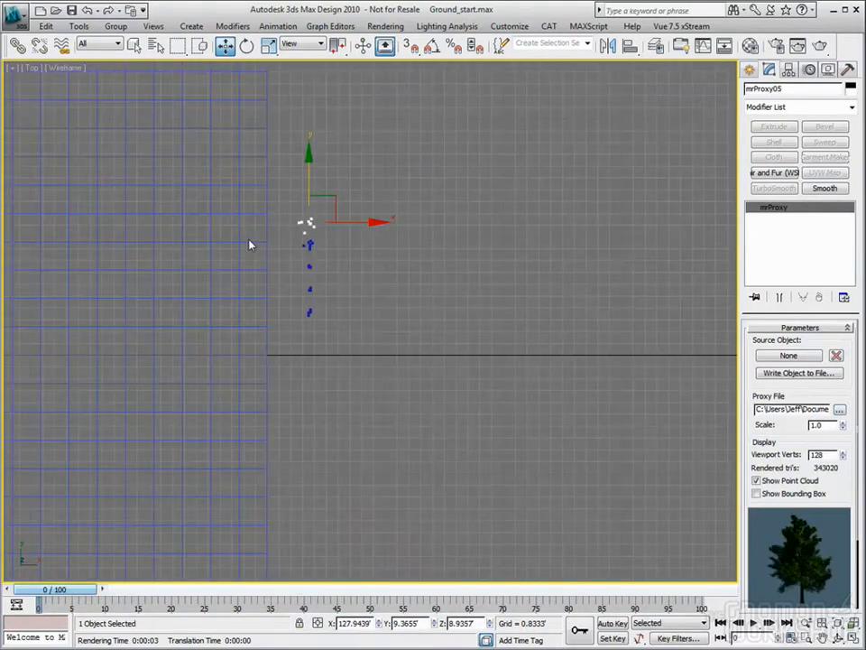
pyautogui.moveTo(247, 241); pyautogui.dragTo(358, 259, button='middle')
pyautogui.click(16, 16)
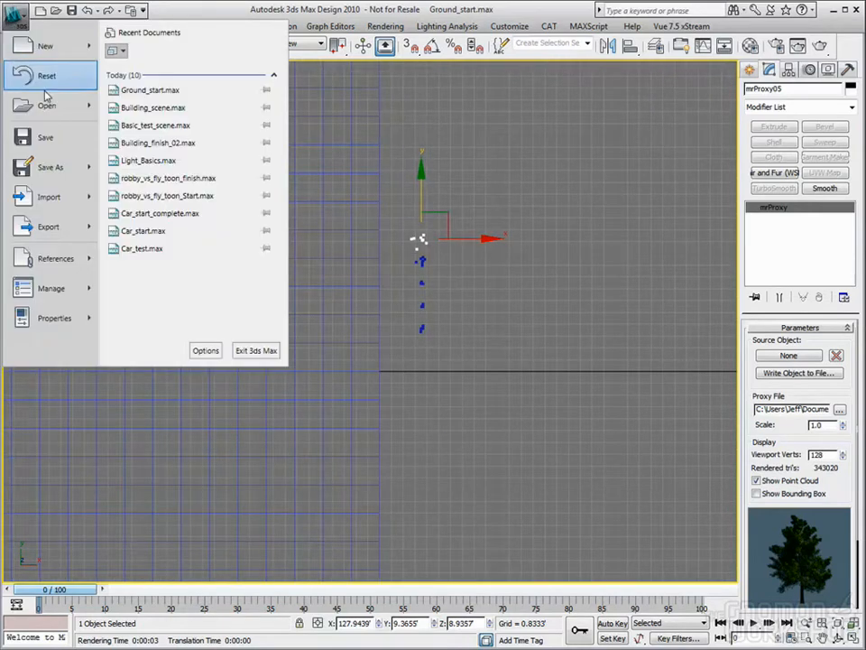
pyautogui.click(49, 144)
# Examine the placement of the proxy row relative to the ground mesh and camera in the Top view.
pyautogui.scroll(-8, 131, 151)
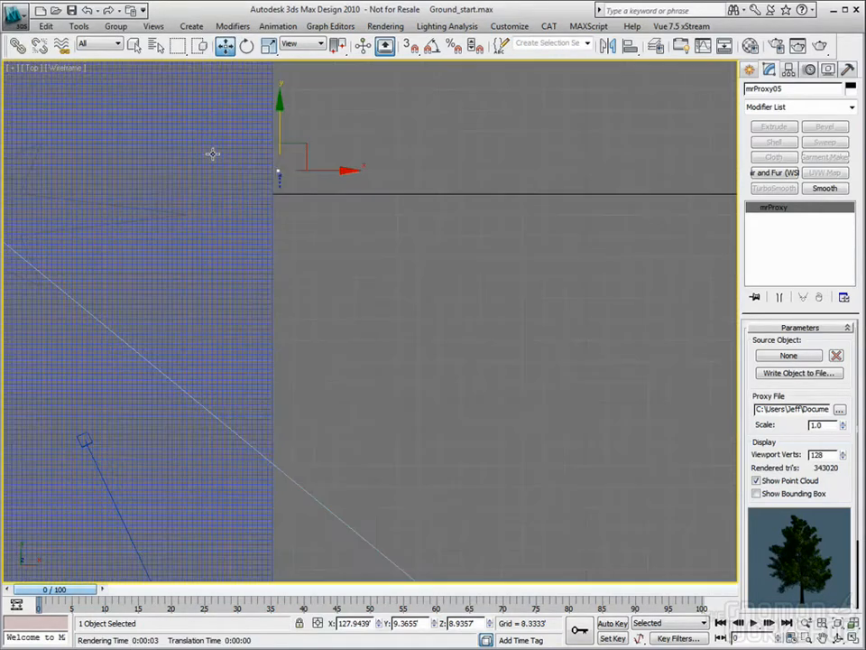
pyautogui.scroll(2, 208, 162)
pyautogui.scroll(-3, 212, 168)
pyautogui.moveTo(213, 167); pyautogui.dragTo(363, 231, button='middle')
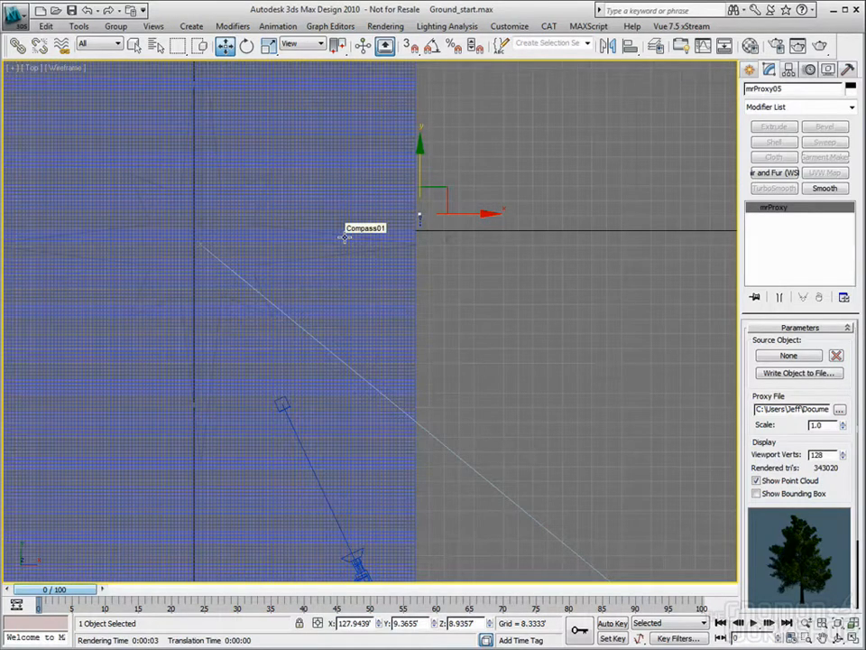
pyautogui.moveTo(476, 284); pyautogui.dragTo(496, 276, button='middle')
pyautogui.scroll(-4, 495, 274)
pyautogui.scroll(2, 483, 255)
pyautogui.scroll(2, 469, 243)
pyautogui.scroll(-4, 470, 242)
pyautogui.moveTo(470, 242); pyautogui.dragTo(404, 268, button='middle')
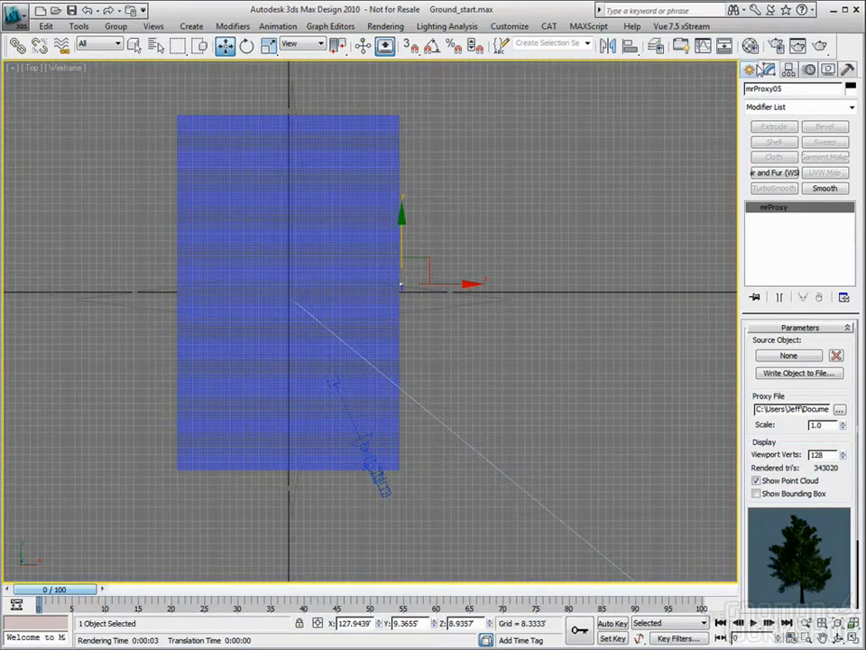
pyautogui.scroll(4, 426, 280)
pyautogui.scroll(1, 365, 307)
pyautogui.scroll(2, 376, 294)
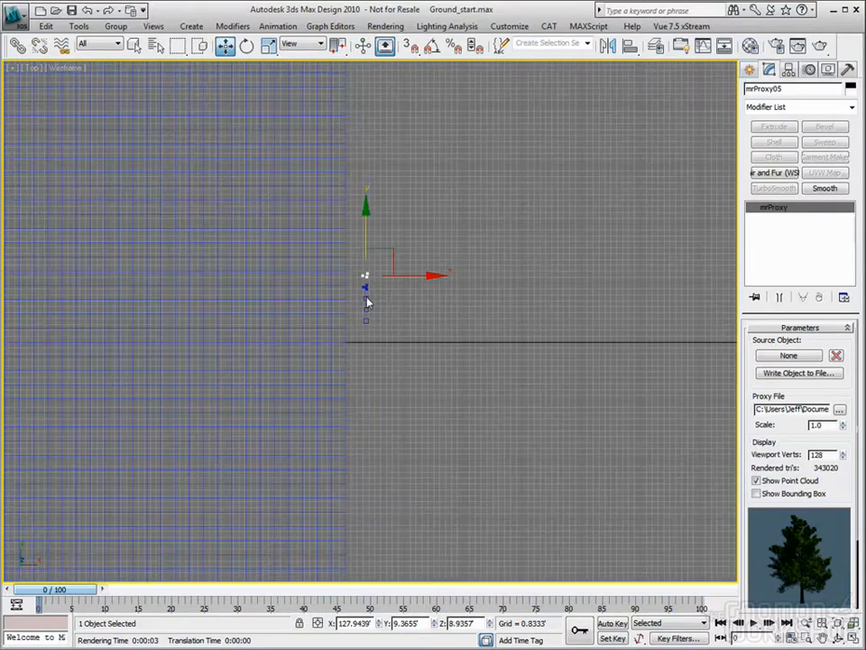
pyautogui.scroll(2, 391, 300)
pyautogui.scroll(-2, 391, 302)
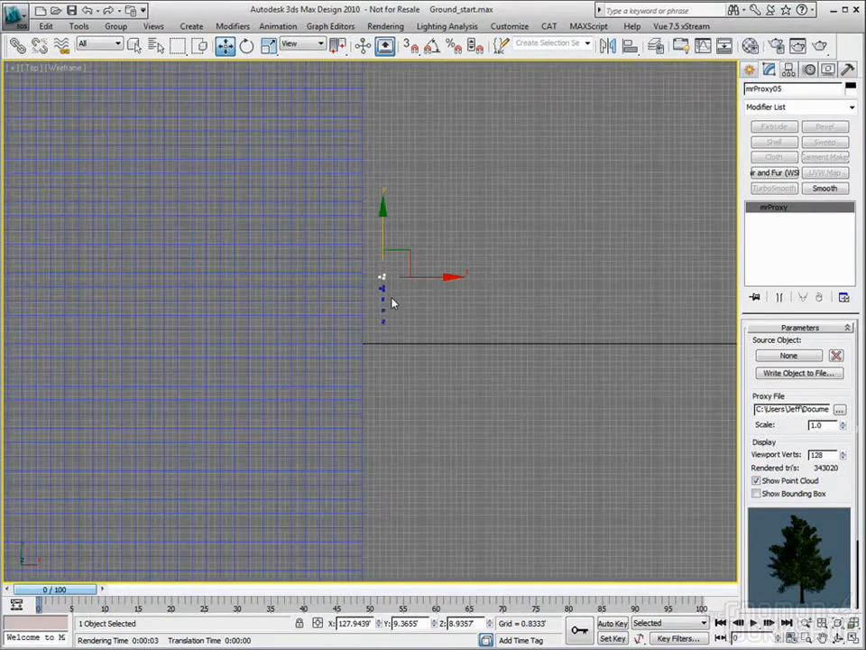
pyautogui.scroll(-5, 391, 300)
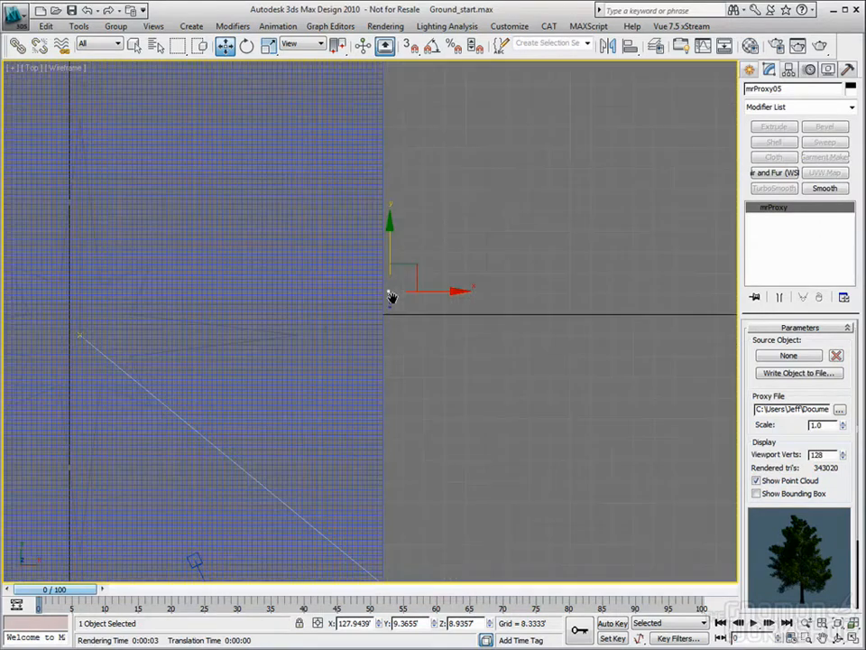
pyautogui.scroll(-2, 393, 298)
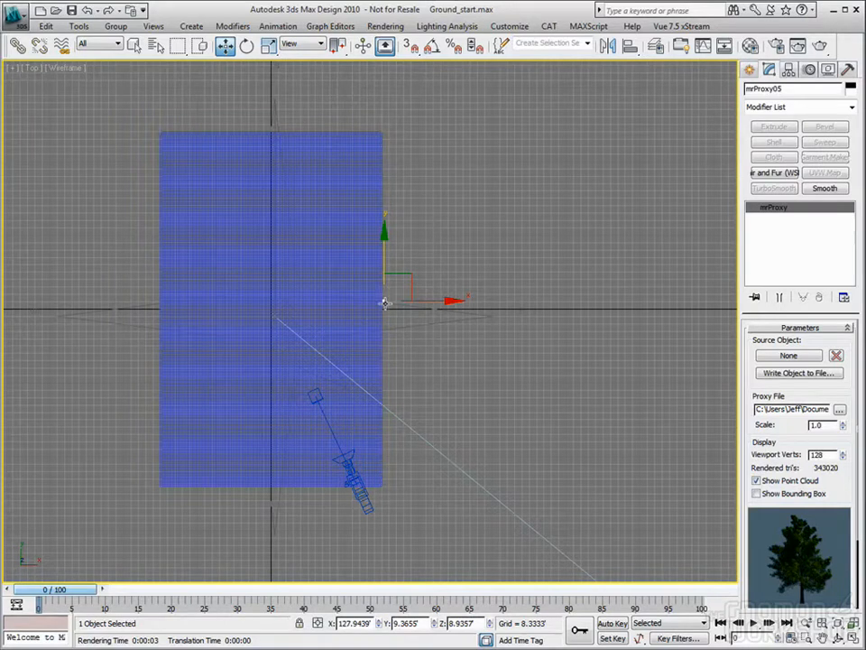
pyautogui.scroll(2, 385, 300)
pyautogui.scroll(-2, 385, 303)
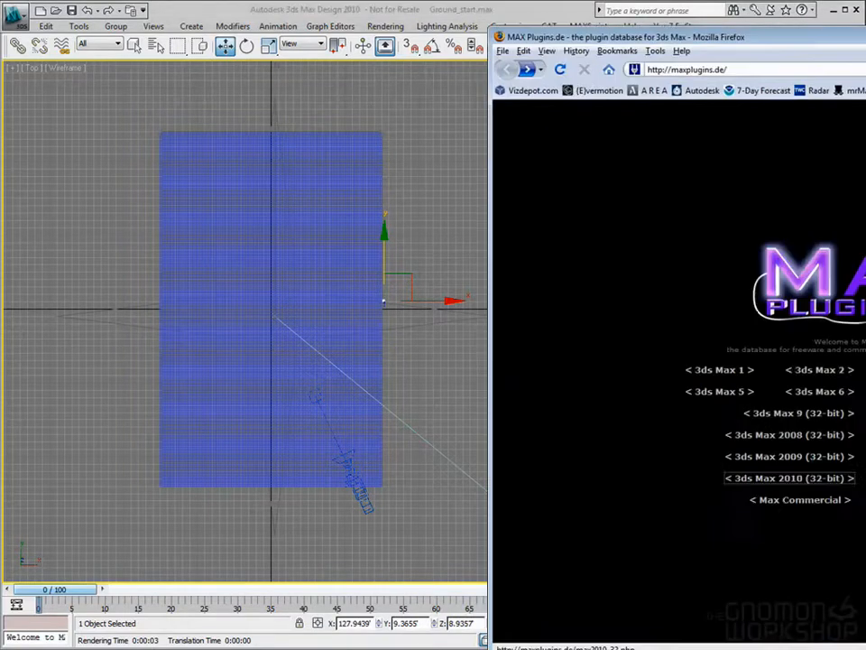
# Switch to Firefox and search the 3ds Max 2010 (32-bit) plugin database on maxplugins.de for "scatter".
pyautogui.moveTo(865, 25); pyautogui.dragTo(413, 24)
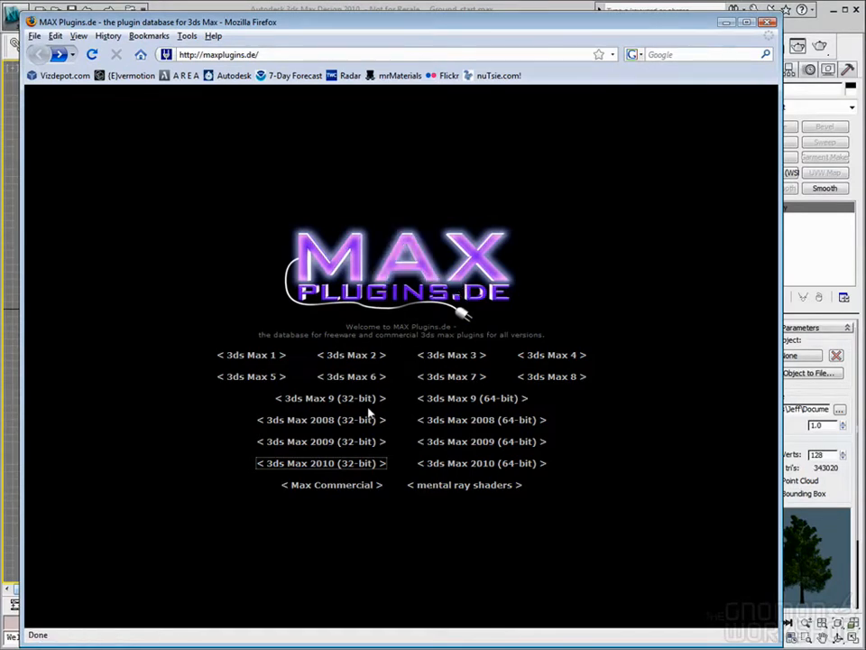
pyautogui.click(333, 465)
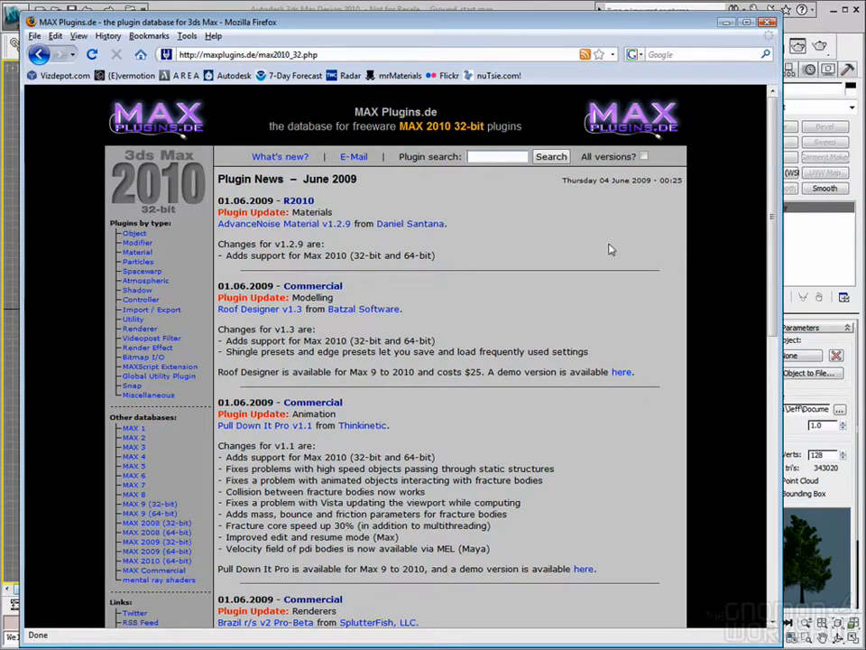
pyautogui.write('scatter')
pyautogui.press('Return')
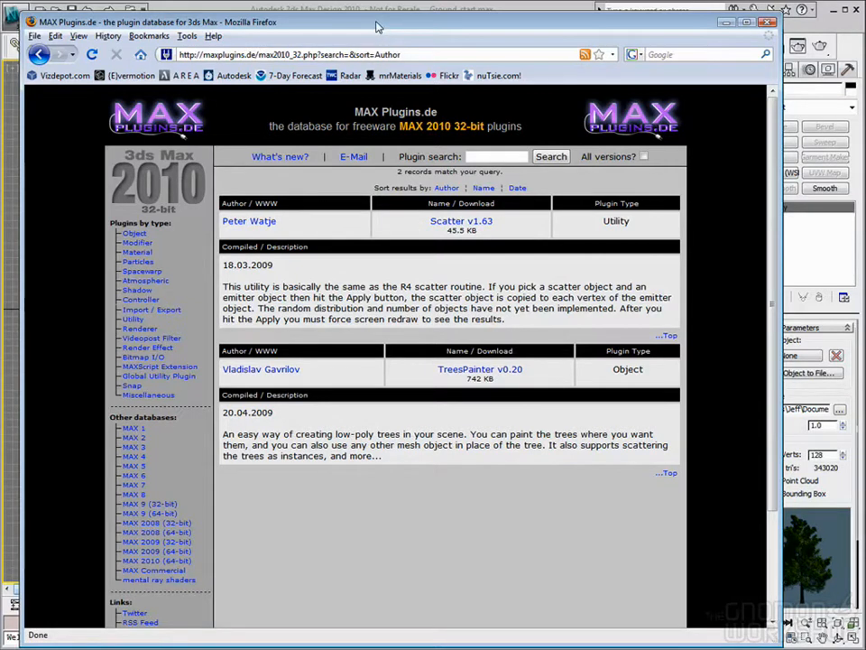
pyautogui.moveTo(381, 28); pyautogui.dragTo(390, 25)
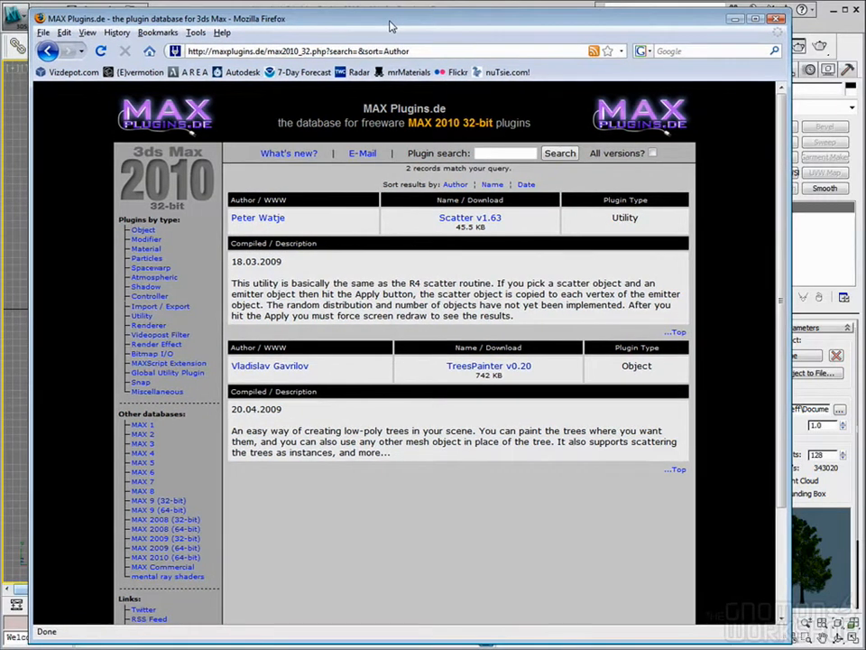
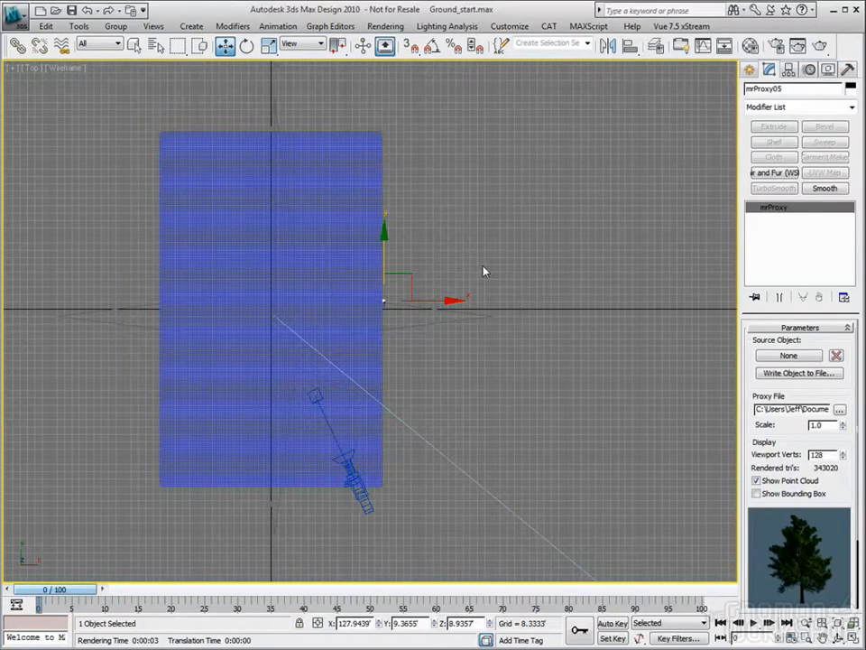
# Return to 3ds Max and load the Scatter utility from the list of additional utilities.
pyautogui.click(749, 69)
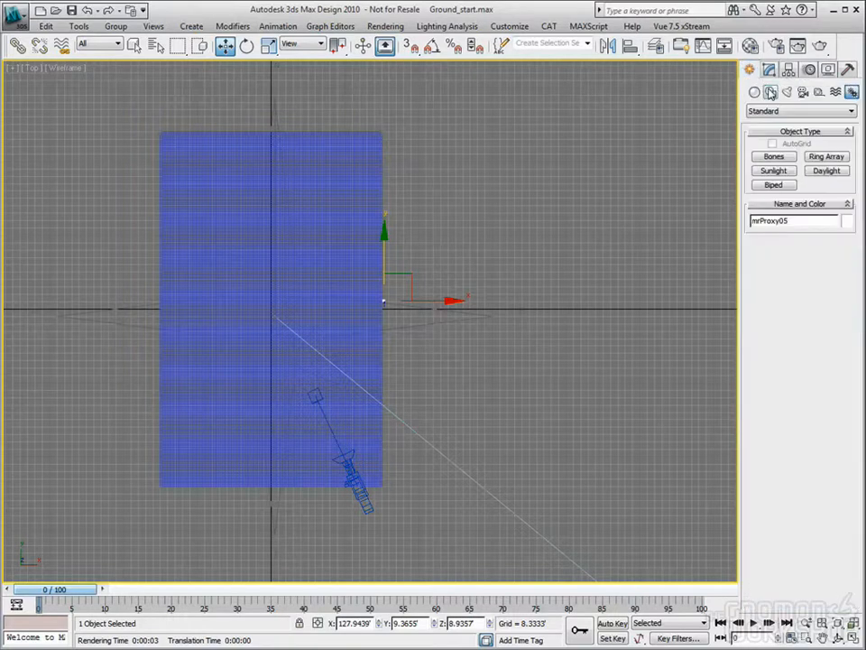
pyautogui.click(849, 71)
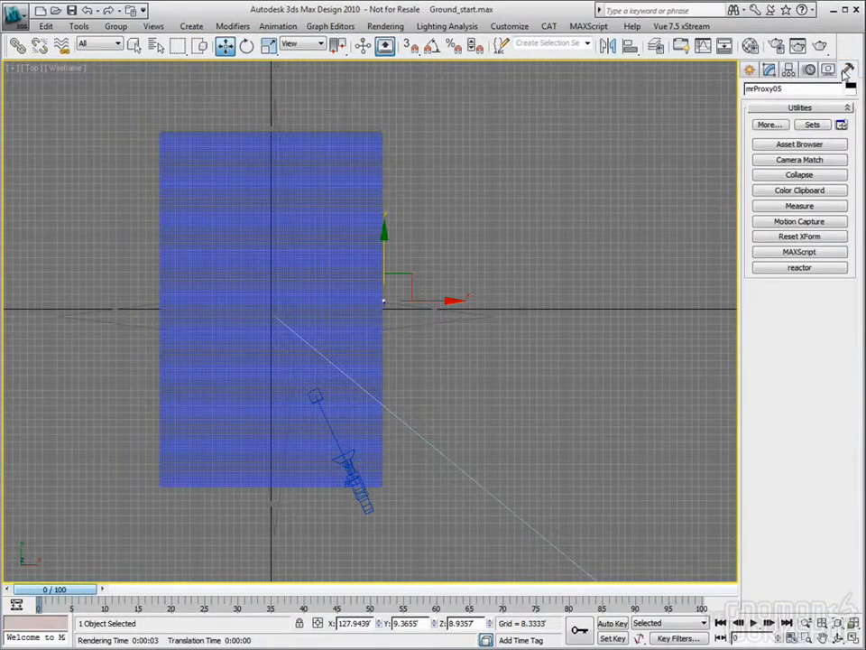
pyautogui.click(770, 125)
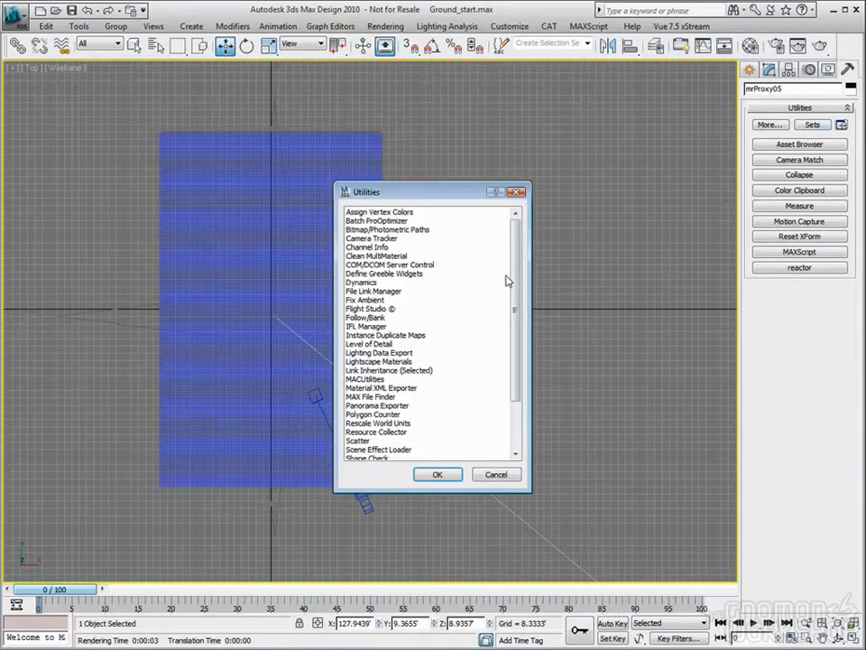
pyautogui.scroll(-3, 388, 406)
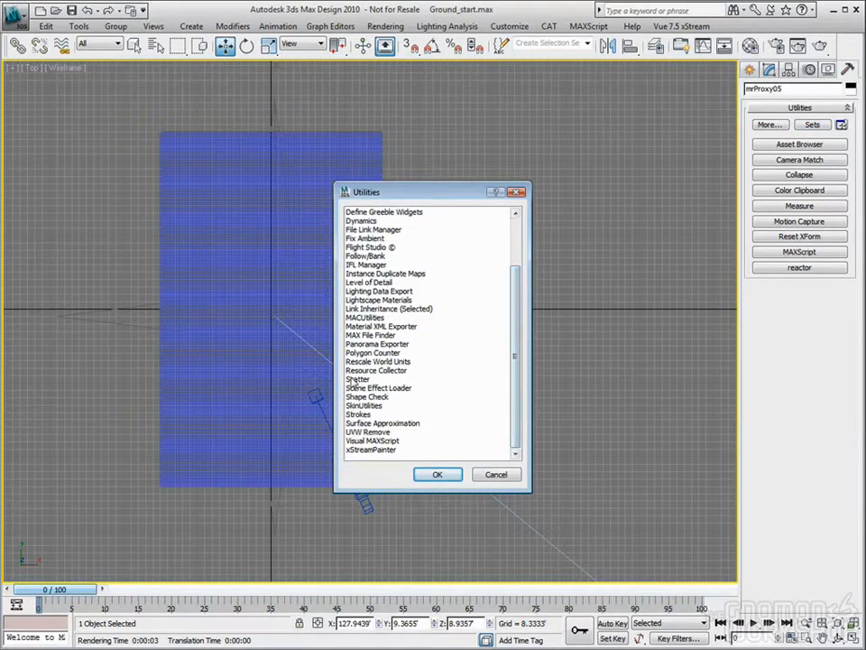
pyautogui.click(357, 379)
pyautogui.click(437, 474)
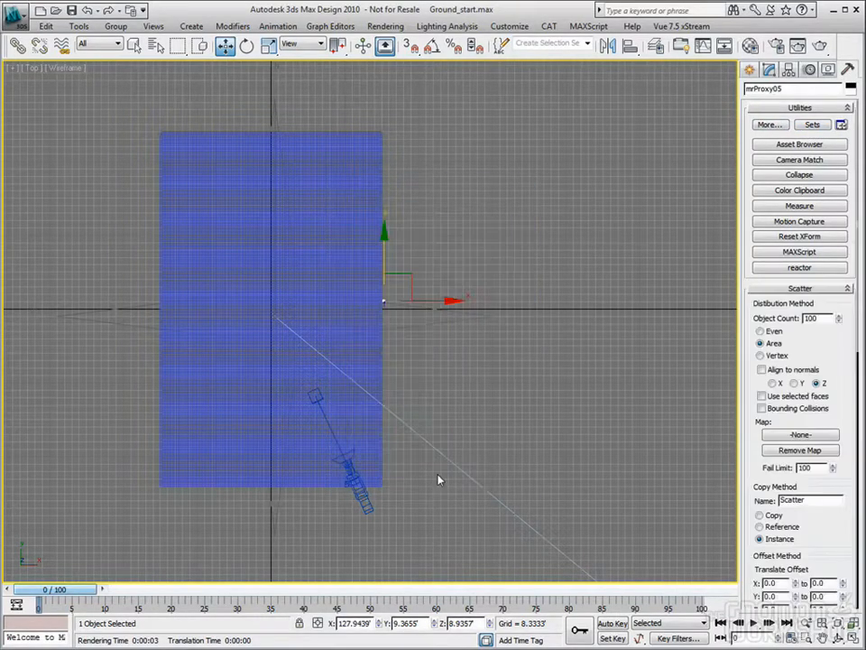
# Assign mrProxy05 and mrProxy04 from the proxy row as the first two scatter objects.
pyautogui.moveTo(504, 314); pyautogui.dragTo(518, 317, button='middle')
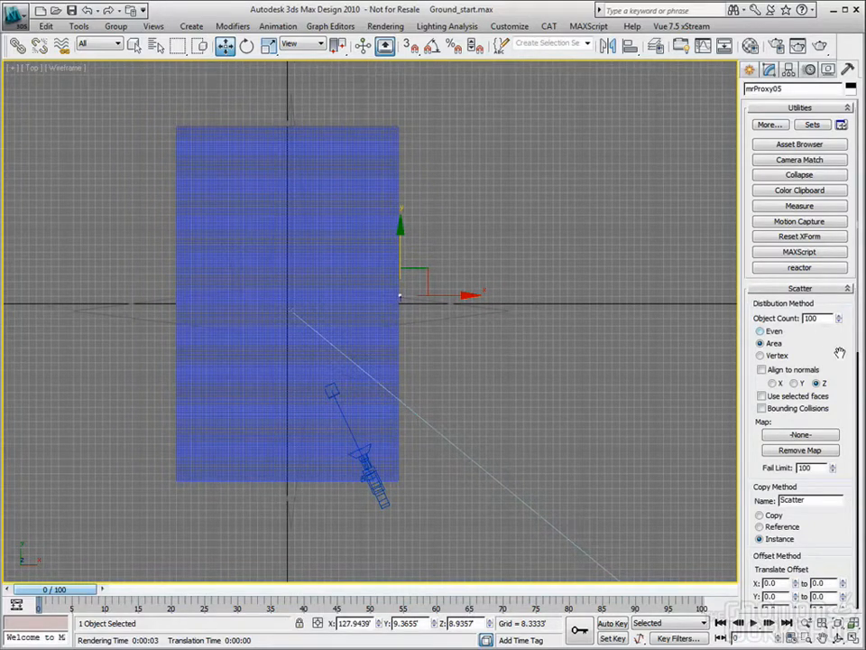
pyautogui.scroll(-10, 840, 356)
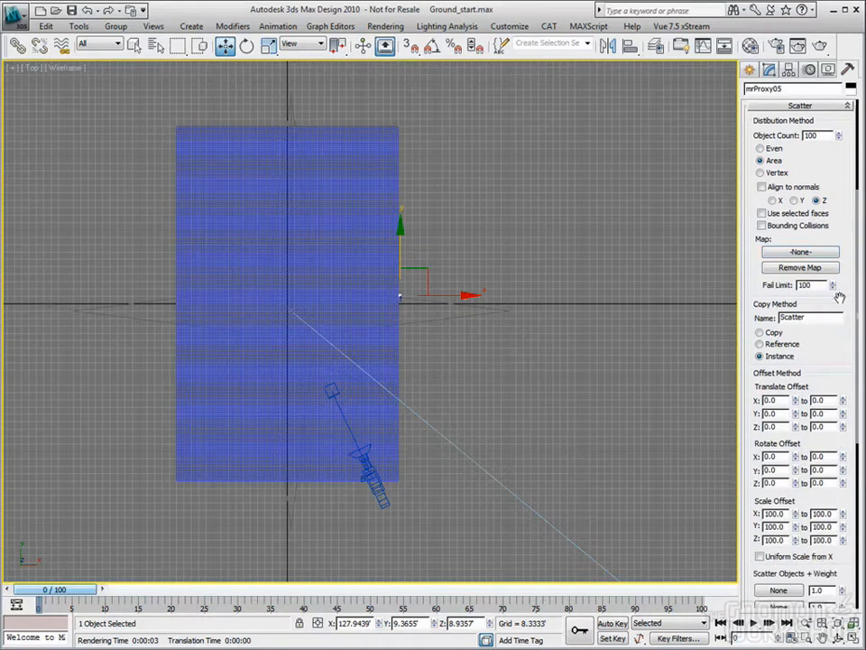
pyautogui.scroll(-2, 840, 299)
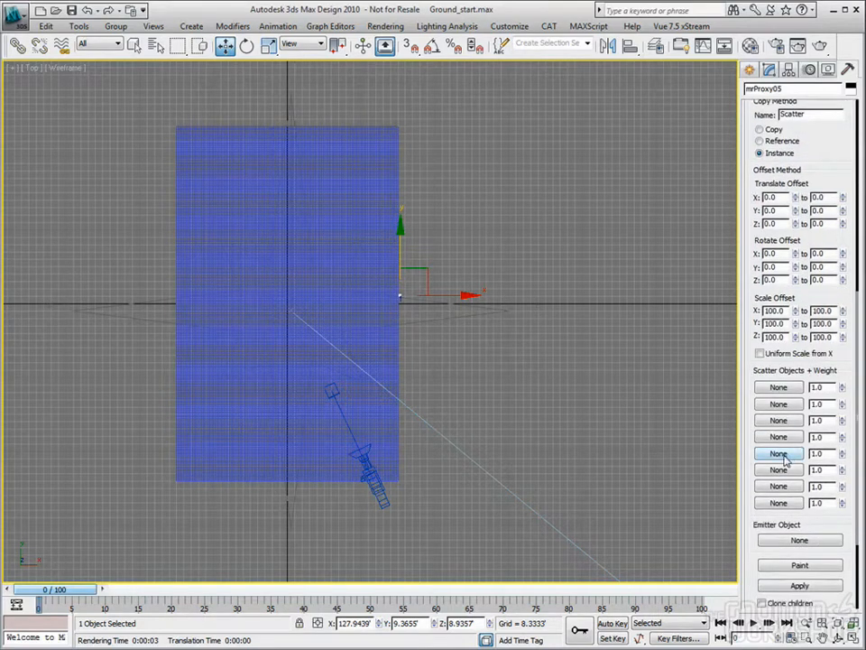
pyautogui.scroll(6, 513, 346)
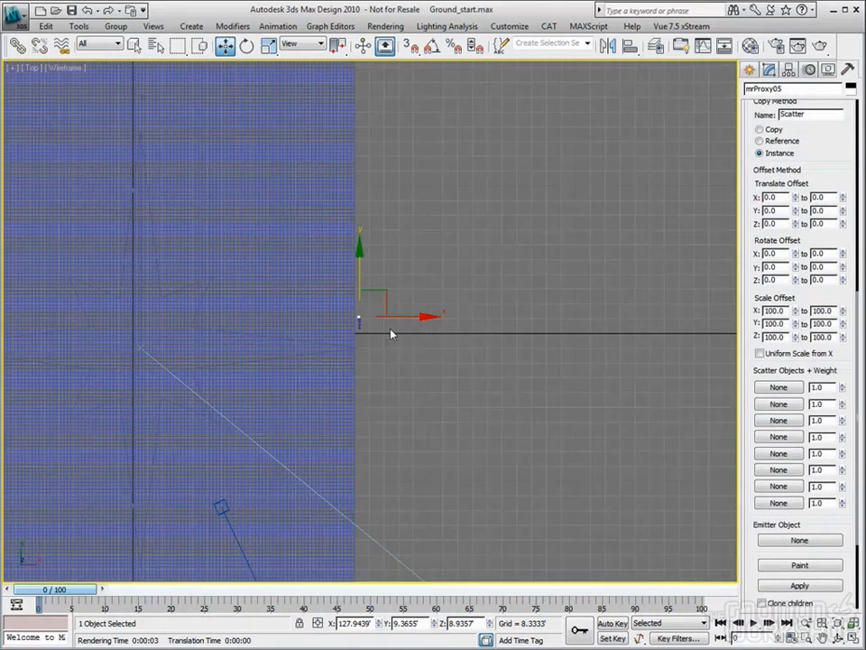
pyautogui.scroll(6, 383, 336)
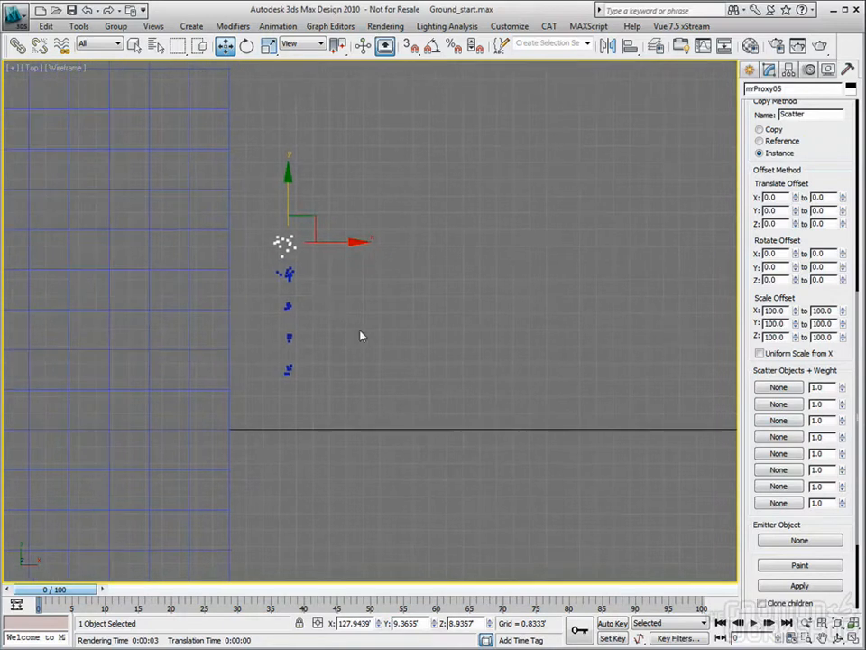
pyautogui.click(779, 387)
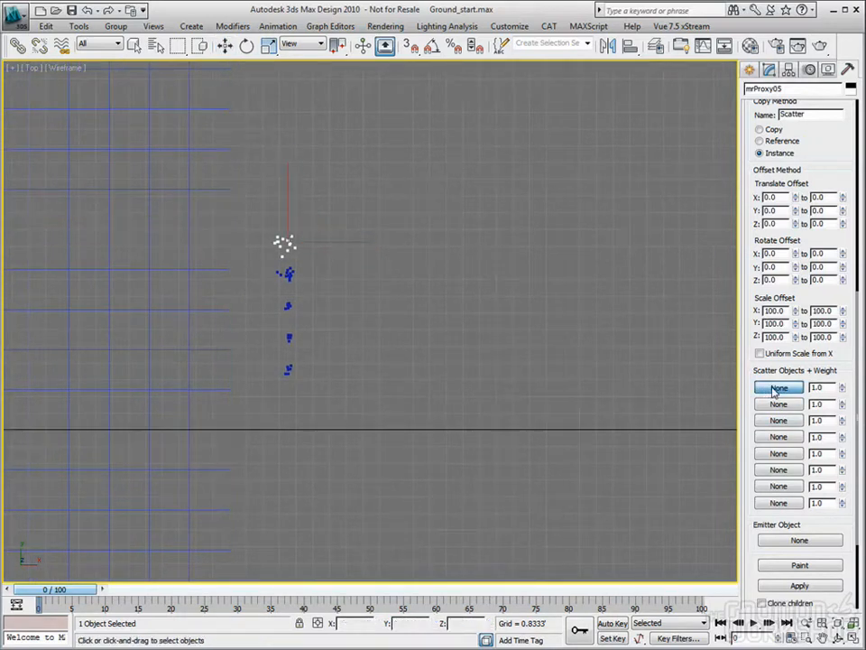
pyautogui.click(285, 243)
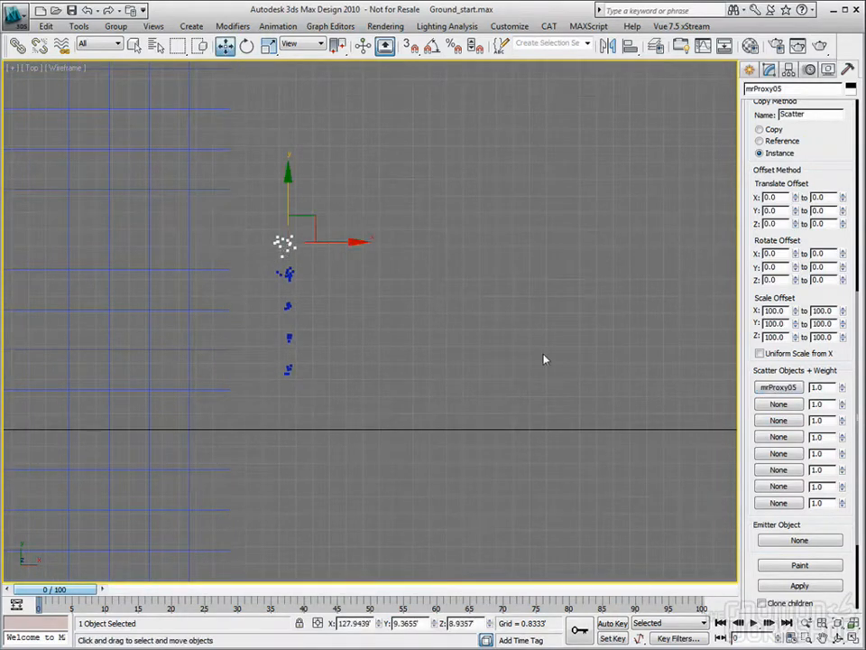
pyautogui.click(774, 406)
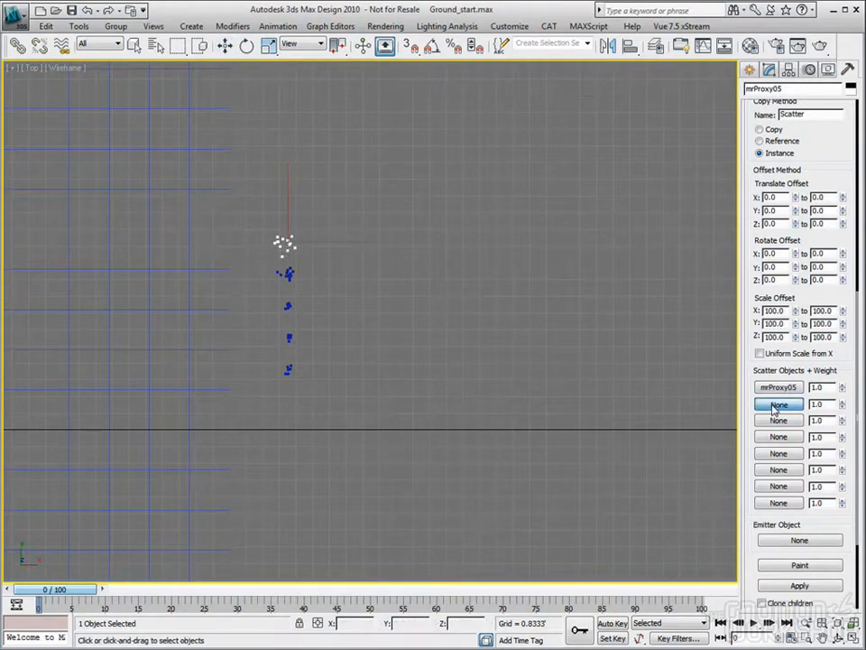
pyautogui.click(289, 275)
# Add mrProxy03, mrProxy02 and mrProxy01 as the third, fourth and fifth scatter objects.
pyautogui.click(782, 422)
pyautogui.click(289, 310)
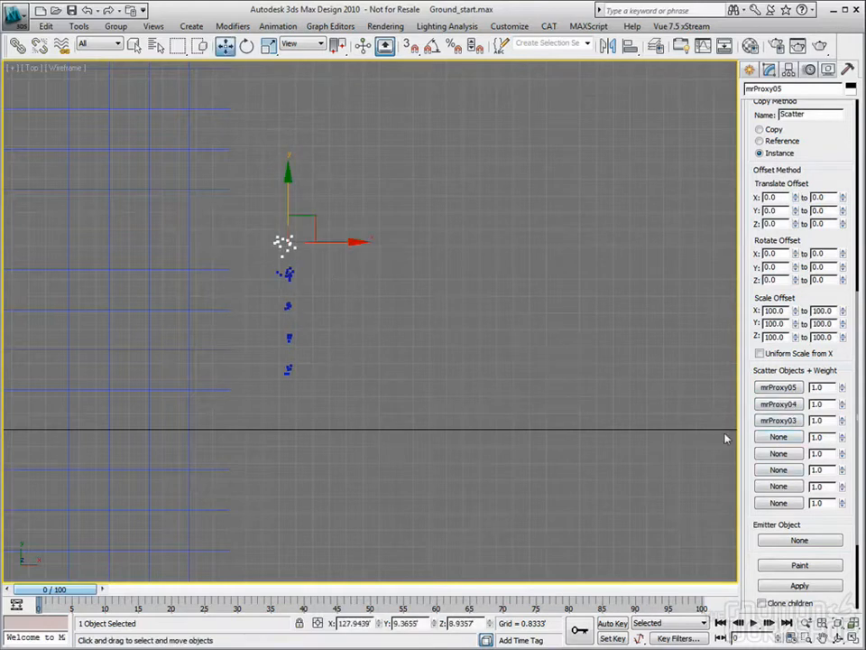
pyautogui.click(779, 436)
pyautogui.click(288, 338)
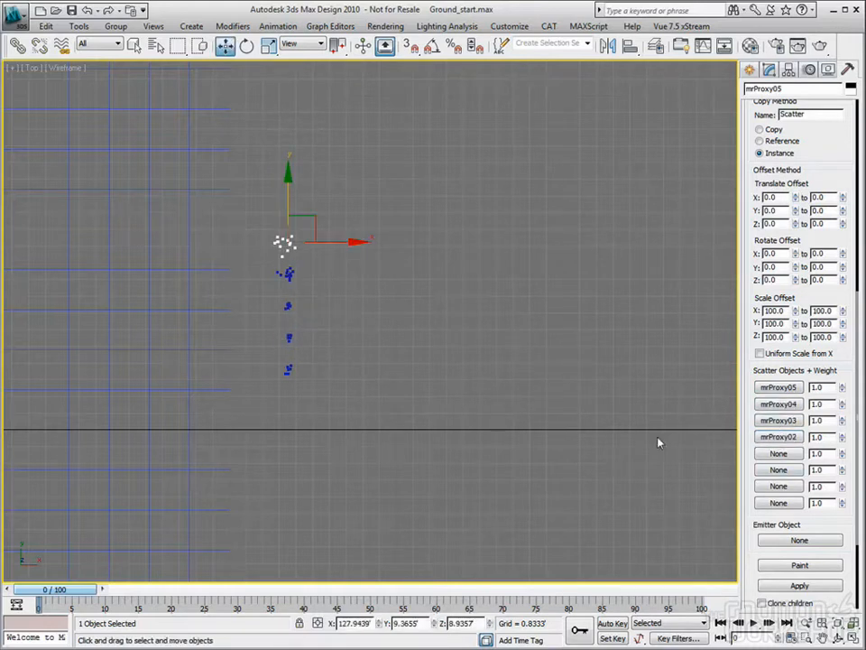
pyautogui.click(779, 453)
pyautogui.click(289, 369)
pyautogui.moveTo(403, 474); pyautogui.dragTo(429, 459, button='middle')
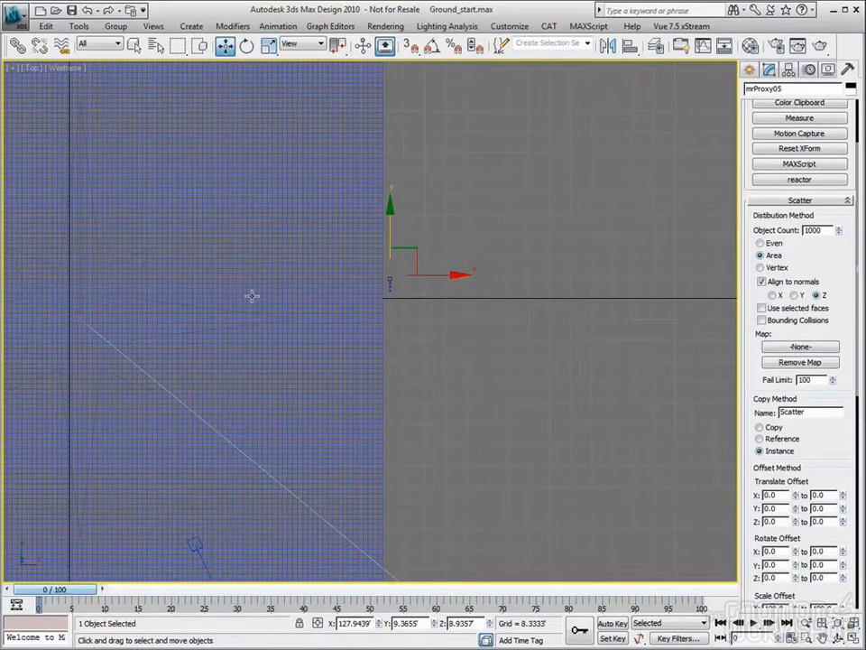
# Enable Bounding Collisions for the scatter so that the distributed trees do not overlap.
pyautogui.moveTo(332, 301); pyautogui.dragTo(389, 315, button='middle')
pyautogui.scroll(-2, 389, 315)
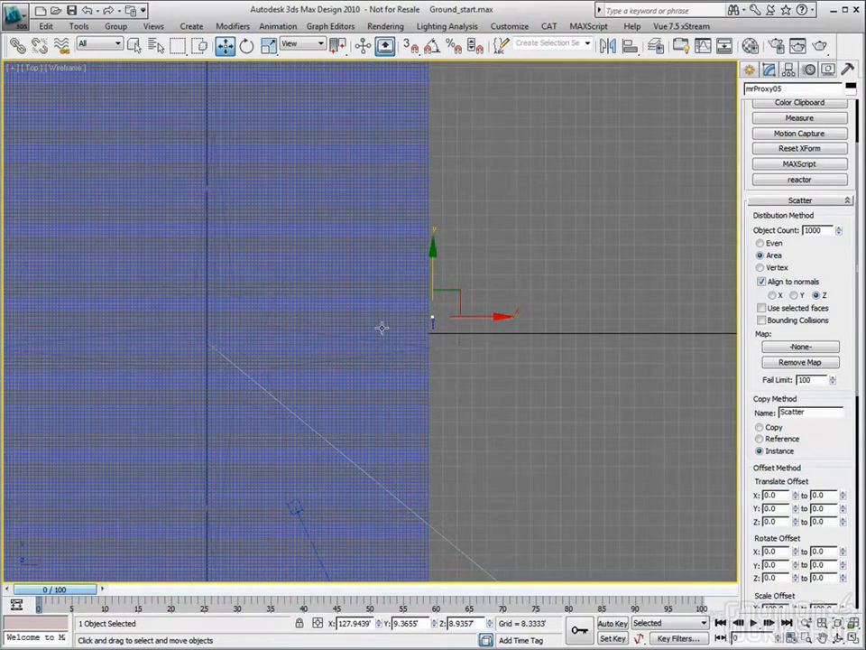
pyautogui.click(762, 320)
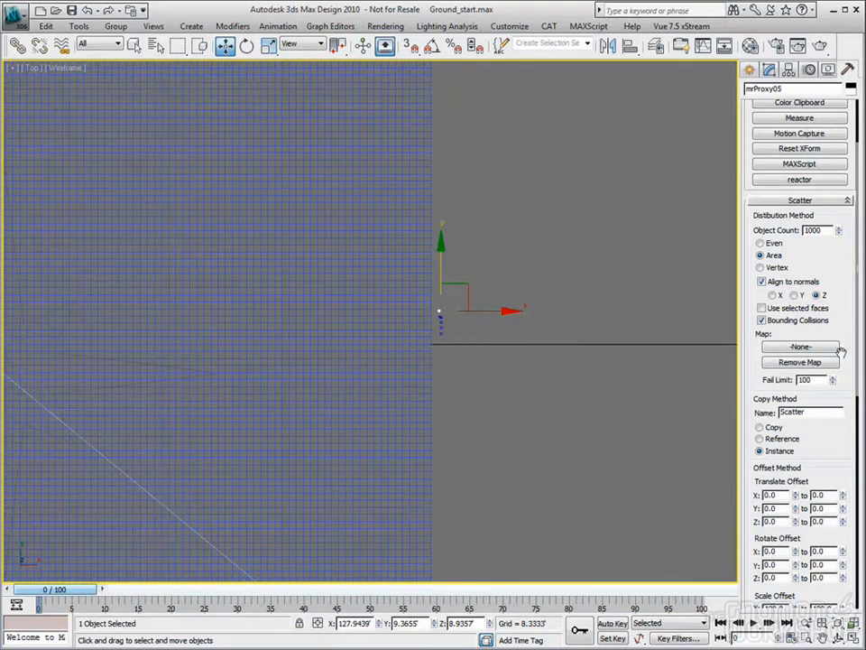
pyautogui.scroll(-8, 455, 319)
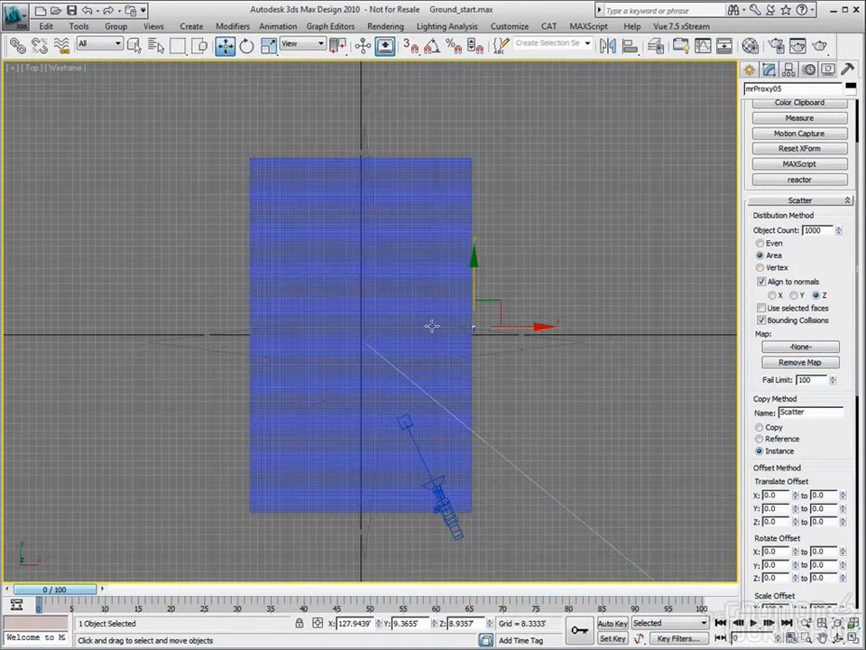
# Set the Top view's shading to Smooth + Highlights.
pyautogui.click(66, 68)
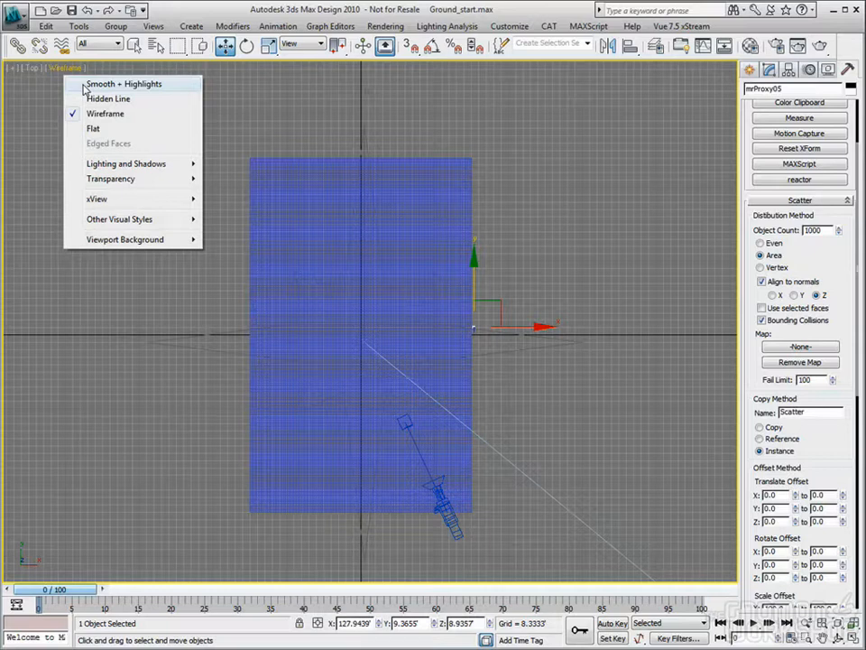
pyautogui.click(84, 87)
# In the unused Arch & Design (mi)_7 material, set reflectivity and glossiness to 0.1 and enable Highlights+FG only.
pyautogui.press('m')
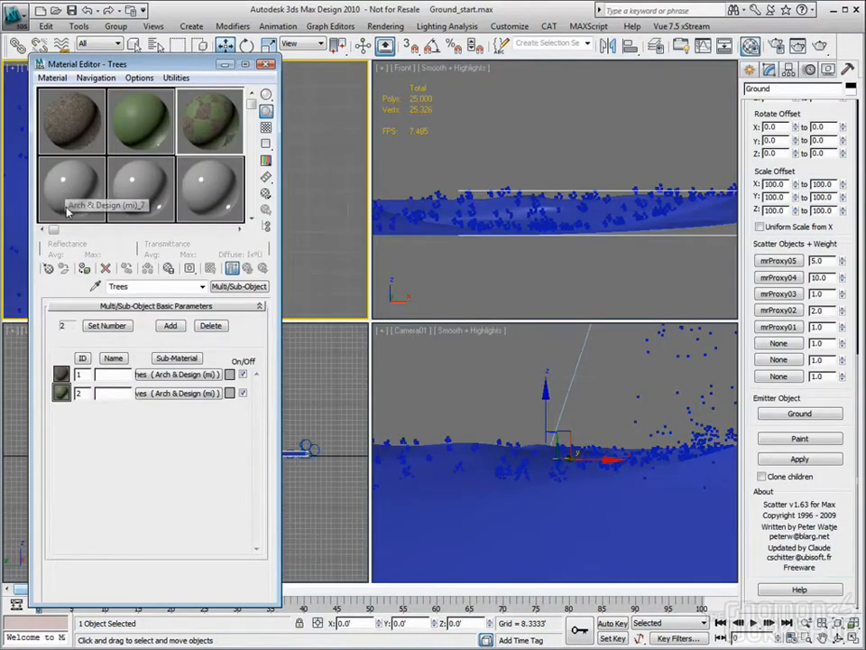
pyautogui.click(66, 210)
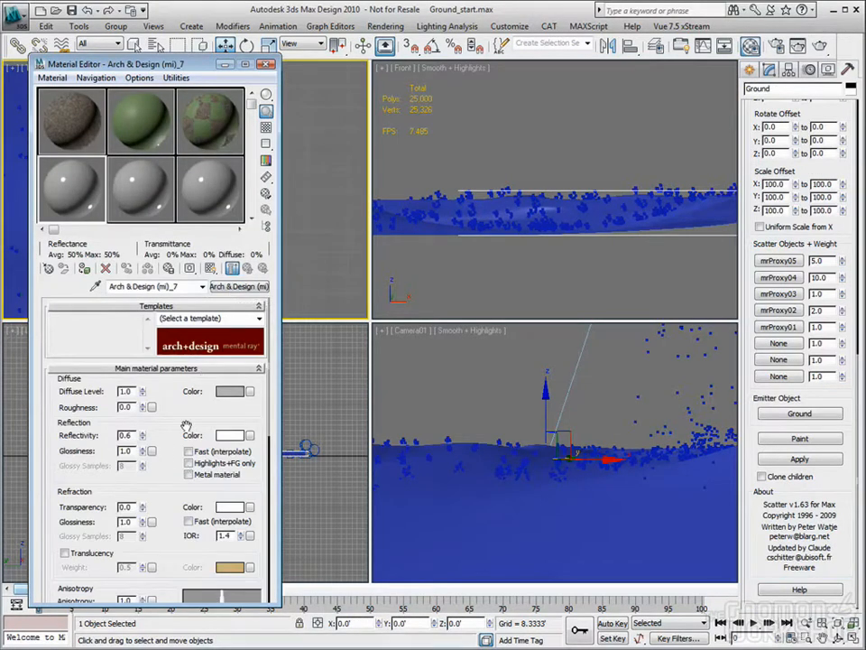
pyautogui.doubleClick(129, 451)
pyautogui.write('0.1')
pyautogui.press('Return')
pyautogui.doubleClick(125, 435)
pyautogui.write('0.1')
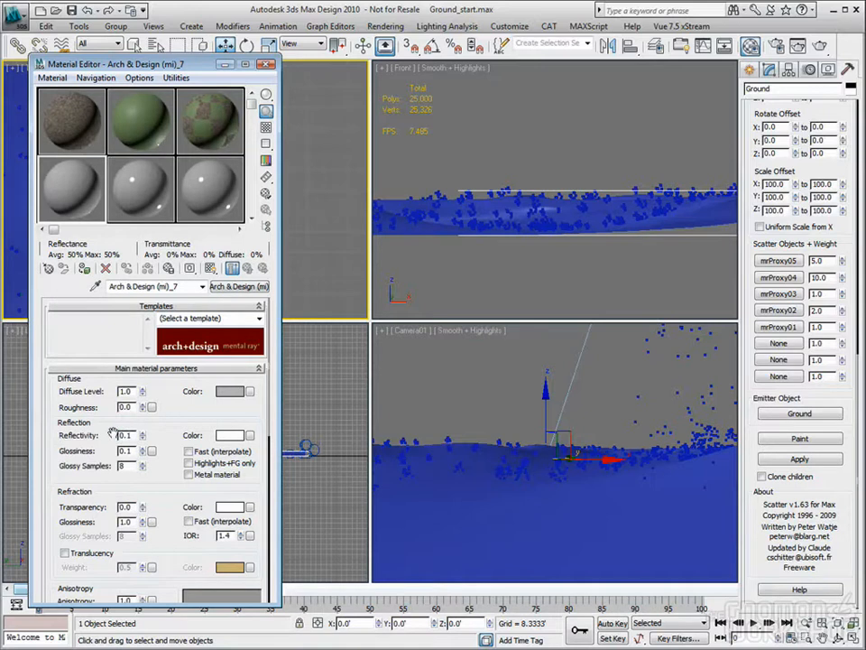
pyautogui.click(188, 463)
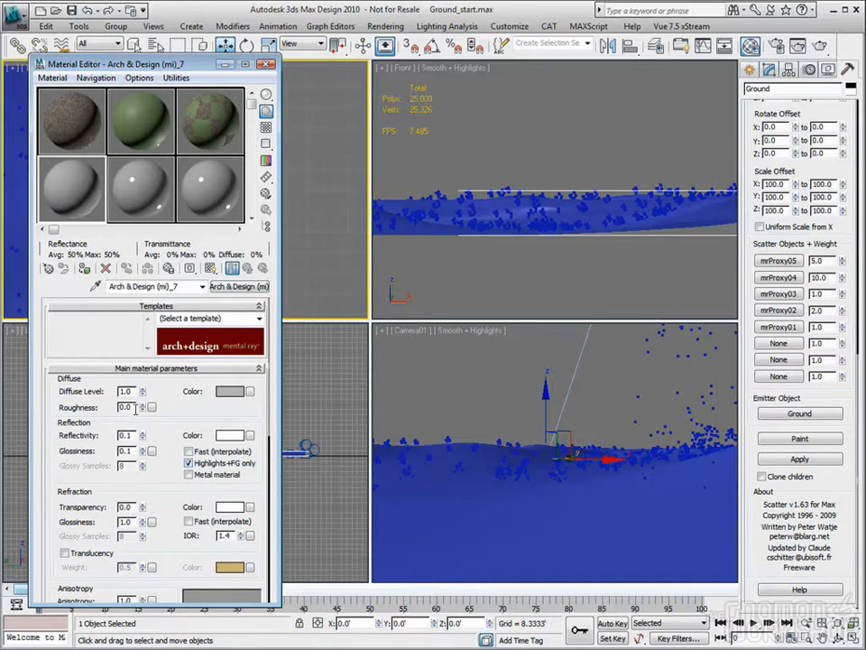
# Assign a Cellular map to the material's diffuse color and set its second division color to dark brown, RGB 22, 14, 10.
pyautogui.click(250, 392)
pyautogui.doubleClick(424, 154)
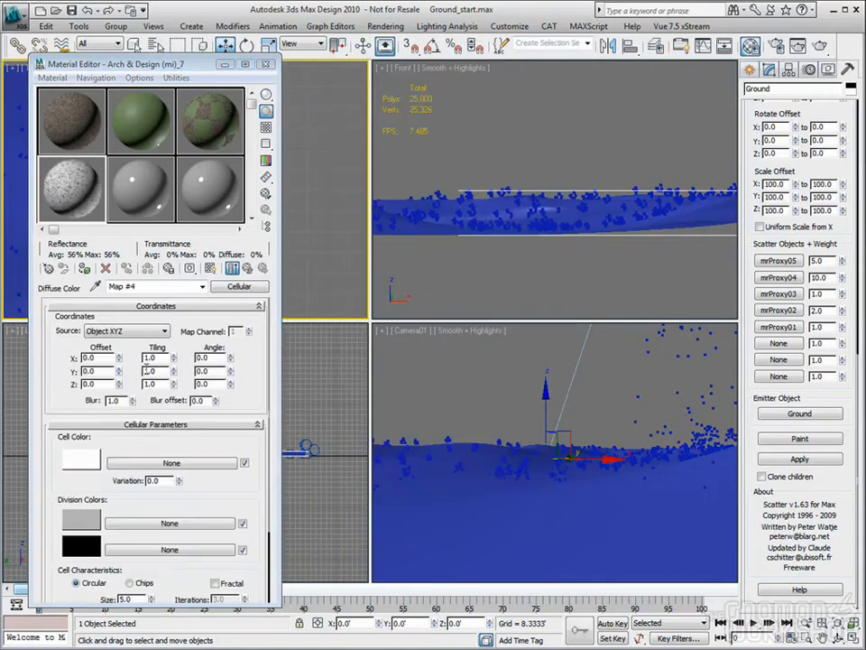
pyautogui.click(81, 546)
pyautogui.click(281, 172)
pyautogui.moveTo(281, 172); pyautogui.dragTo(279, 172)
pyautogui.moveTo(385, 82); pyautogui.dragTo(385, 80)
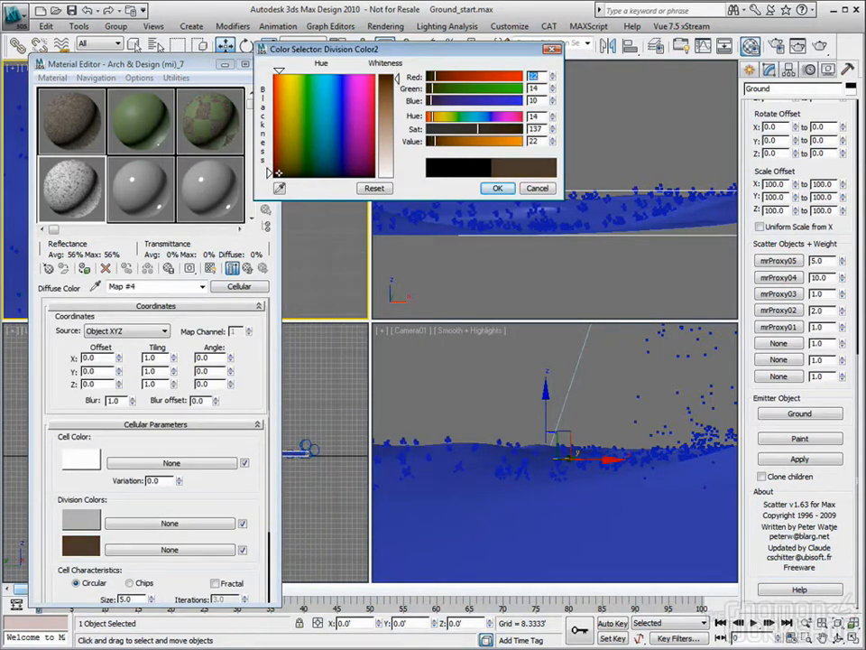
pyautogui.click(497, 188)
# Set the Cellular map's first division color to a muted grey-green, RGB 77, 87, 69.
pyautogui.click(81, 520)
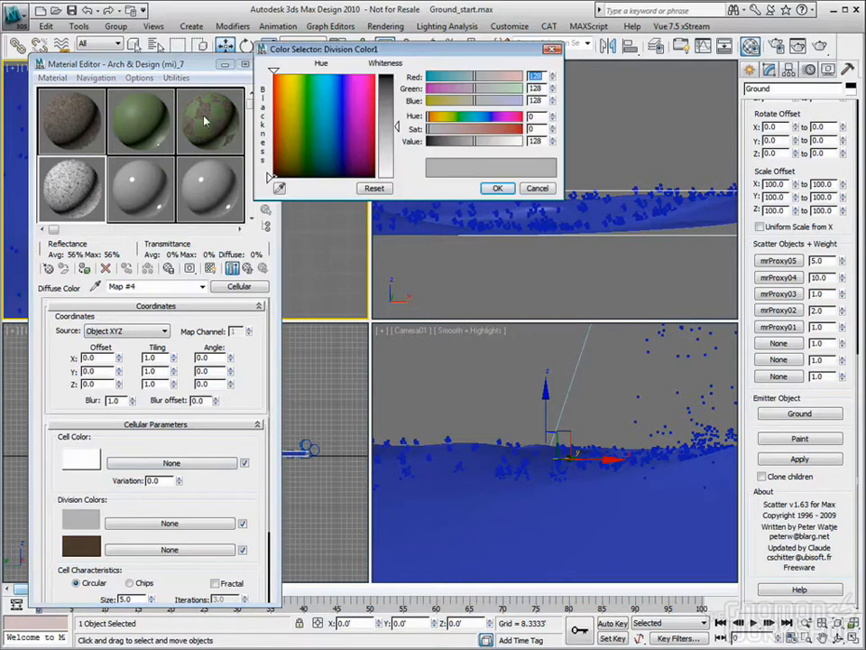
pyautogui.click(302, 168)
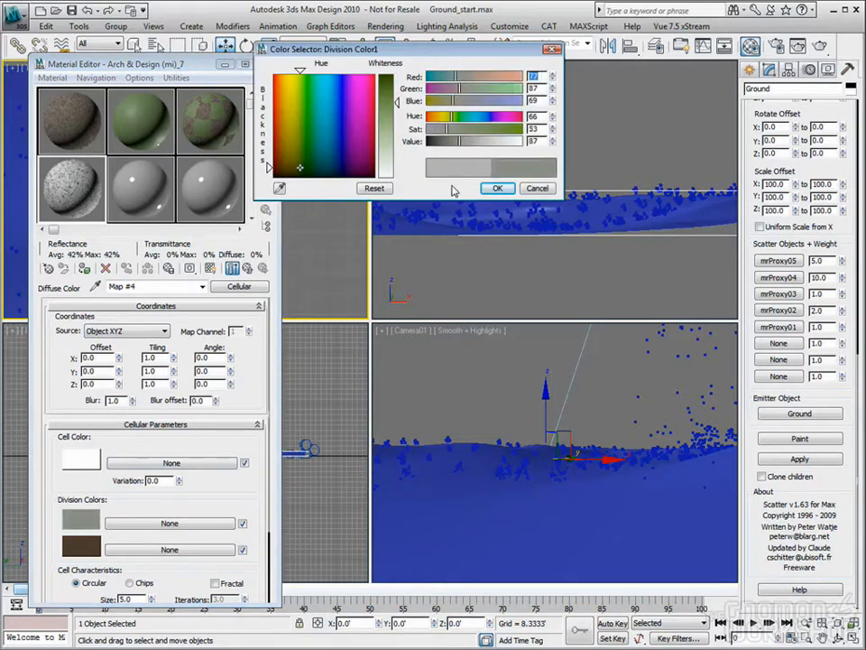
pyautogui.click(497, 188)
# Set the Cellular map's cell color to a dark grey-brown, RGB 70, 67, 57, with a variation of 50.
pyautogui.click(83, 463)
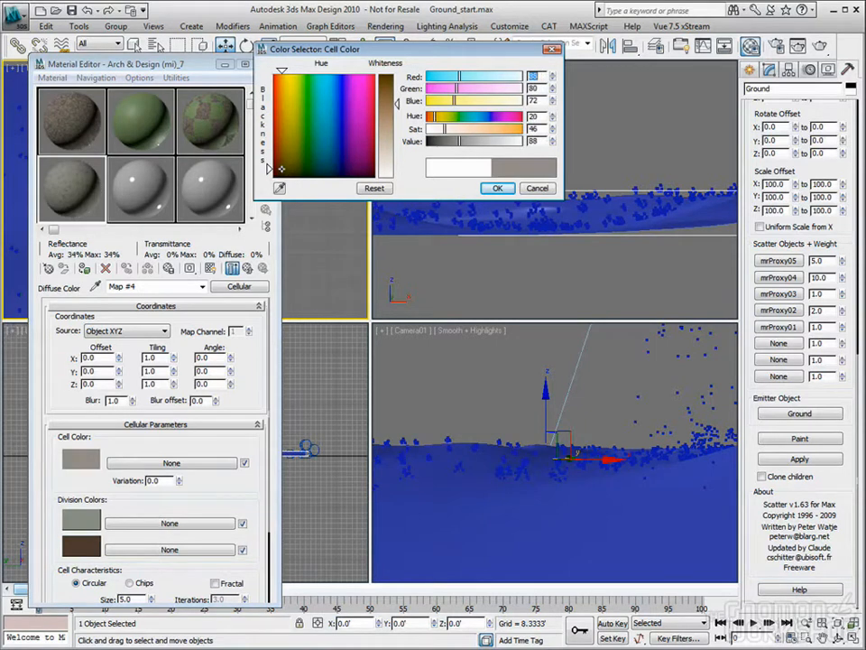
pyautogui.moveTo(282, 169); pyautogui.dragTo(293, 169)
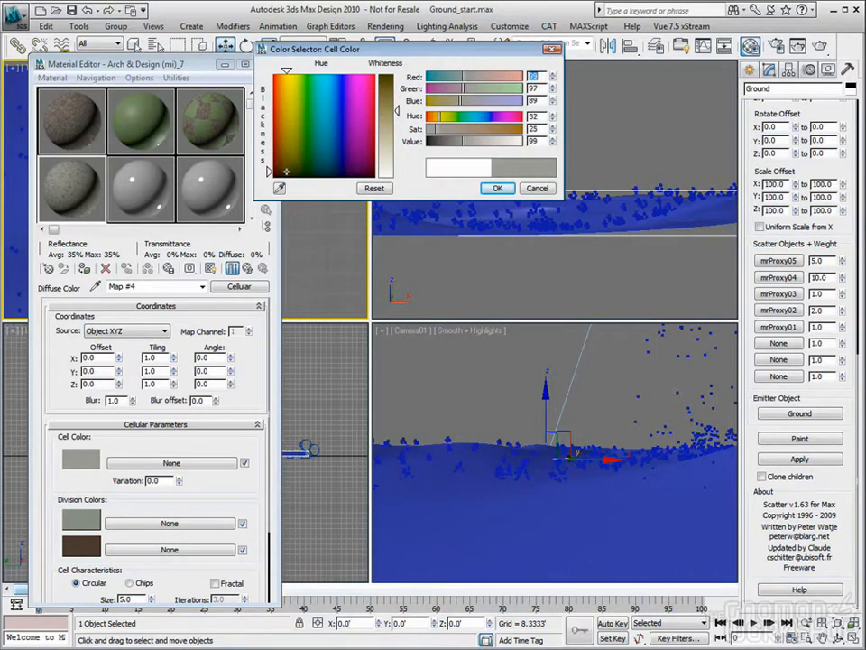
pyautogui.moveTo(397, 110); pyautogui.dragTo(398, 101)
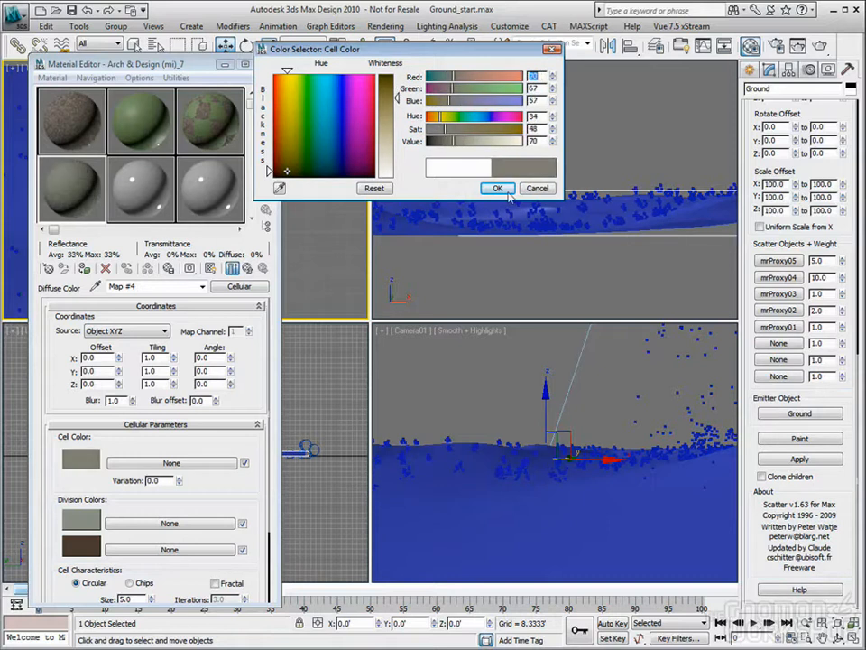
pyautogui.click(497, 187)
pyautogui.write('50')
pyautogui.press('Return')
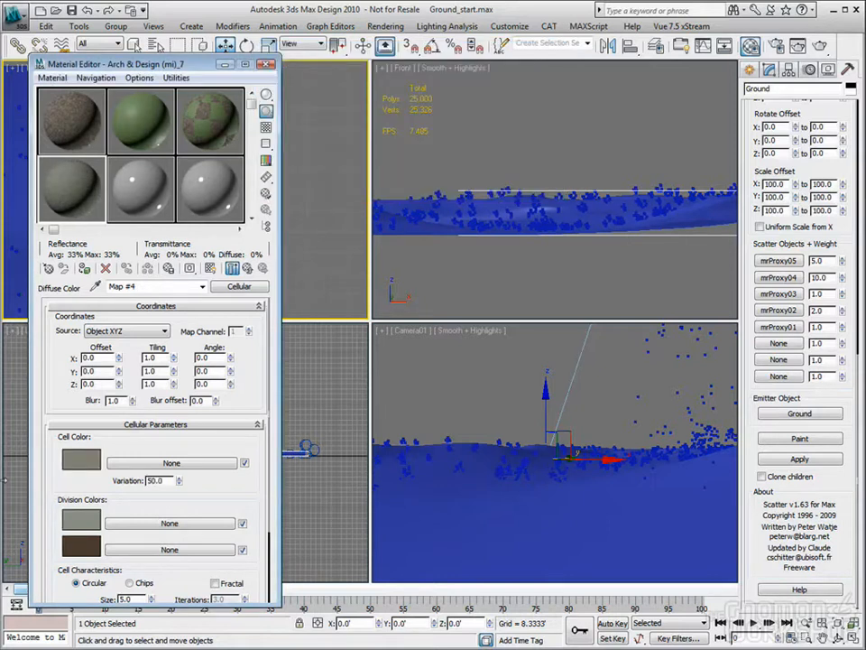
# Set the Cellular map's cell size to 1.0 and enable the Fractal option.
pyautogui.scroll(-2, 133, 497)
pyautogui.doubleClick(126, 507)
pyautogui.write('1')
pyautogui.press('Tab')
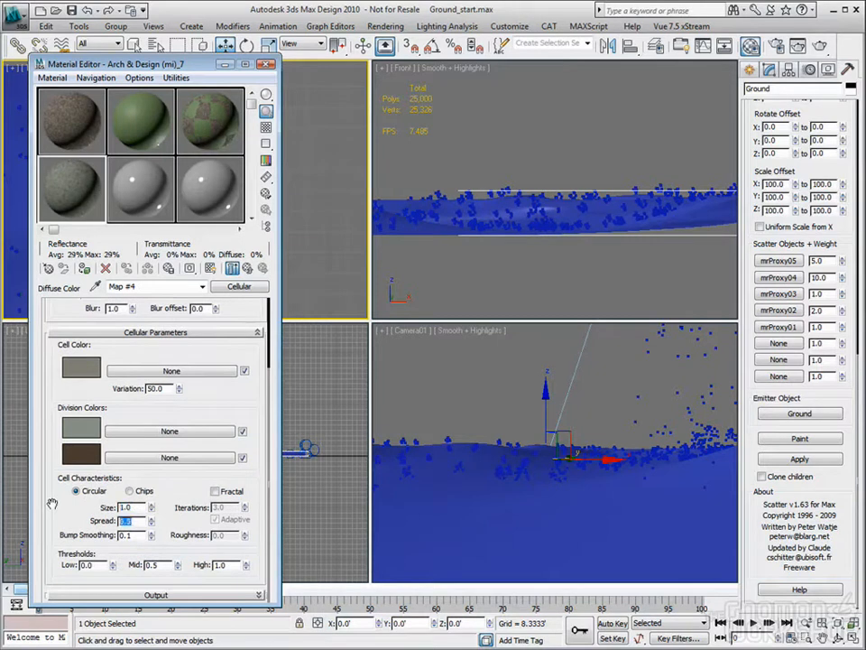
pyautogui.click(217, 492)
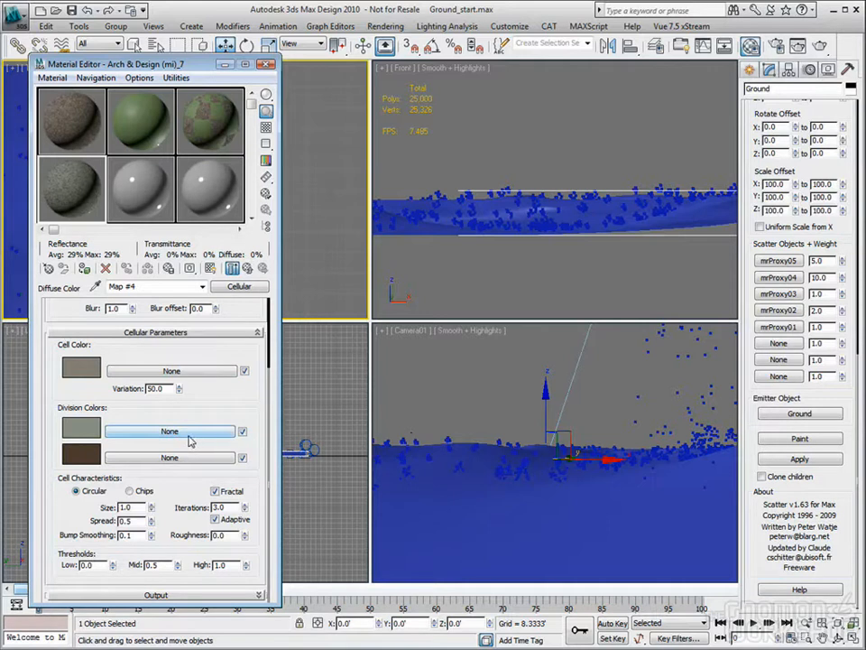
# Assign the cellular material to the selected Ground object and set the map's cell size to 0.1.
pyautogui.click(84, 268)
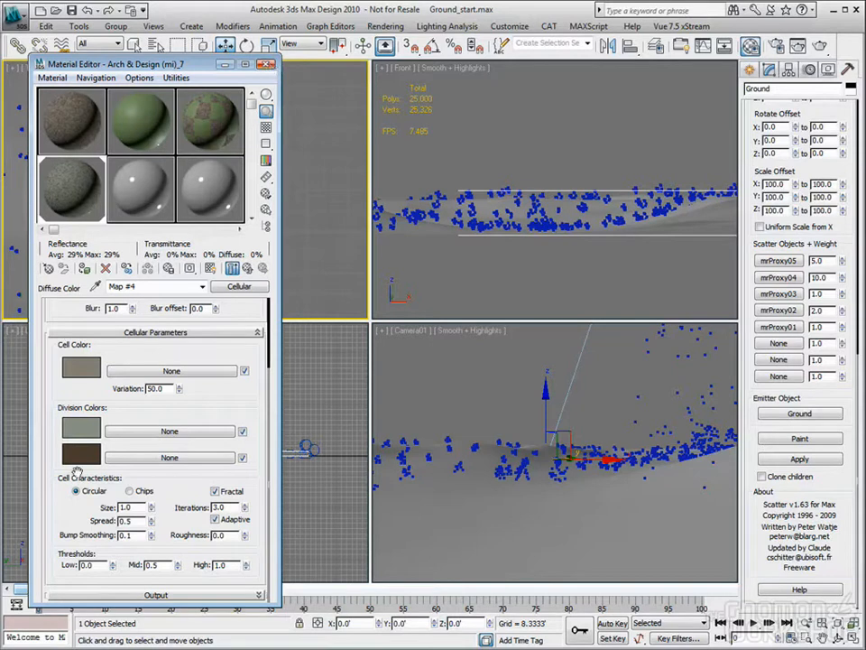
pyautogui.doubleClick(126, 507)
pyautogui.write('0.1')
pyautogui.press('Tab')
pyautogui.click(265, 64)
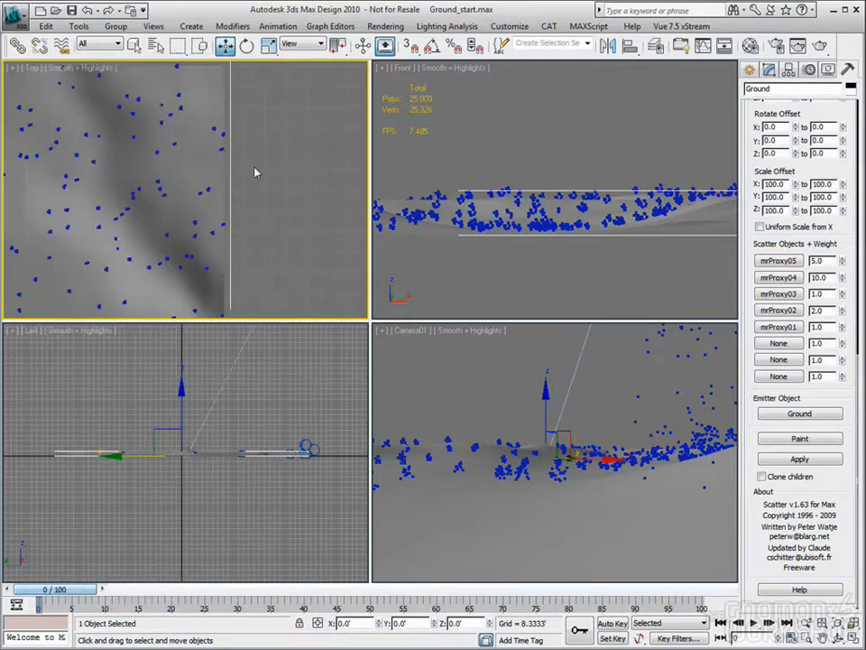
# Select the five original tree proxies beside the ground in the maximized Top view and assign them the Trees Multi/Sub-Object material.
pyautogui.scroll(-3, 176, 162)
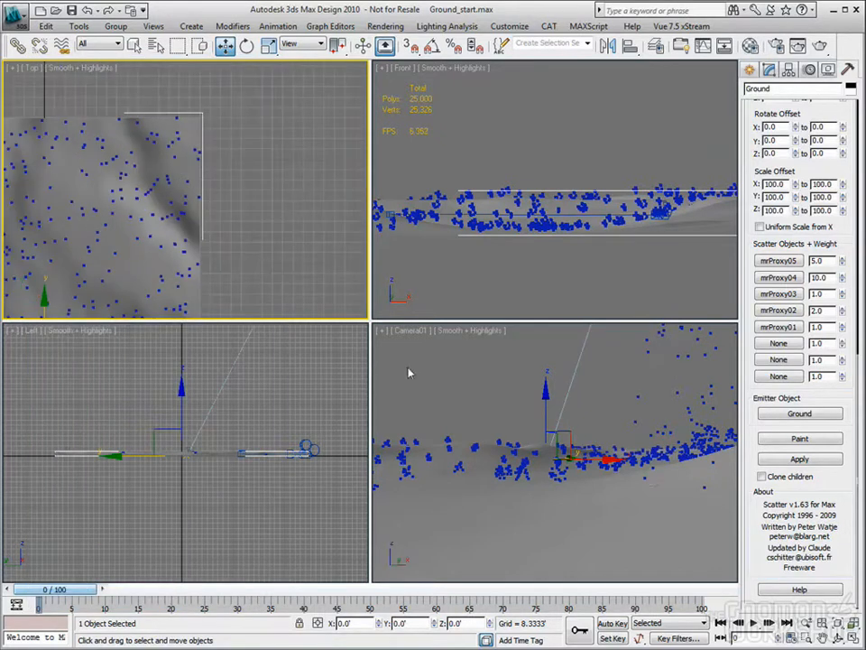
pyautogui.hotkey('alt', 'w')
pyautogui.scroll(4, 392, 264)
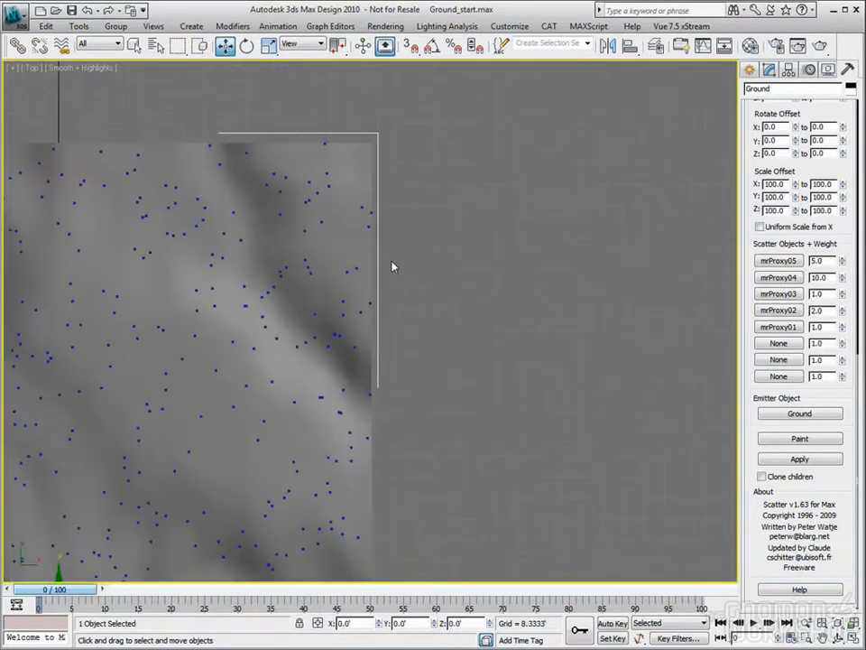
pyautogui.scroll(2, 389, 433)
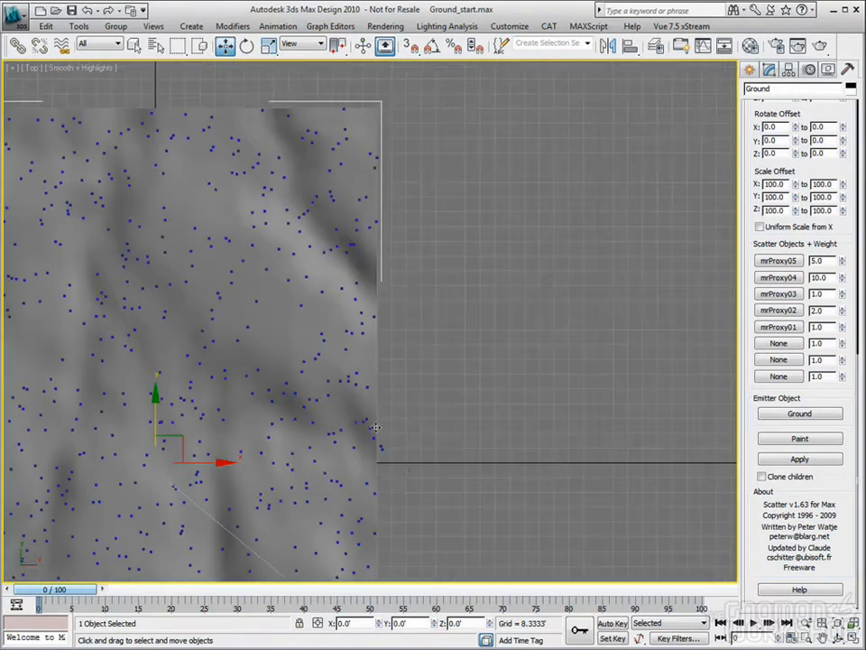
pyautogui.scroll(2, 234, 307)
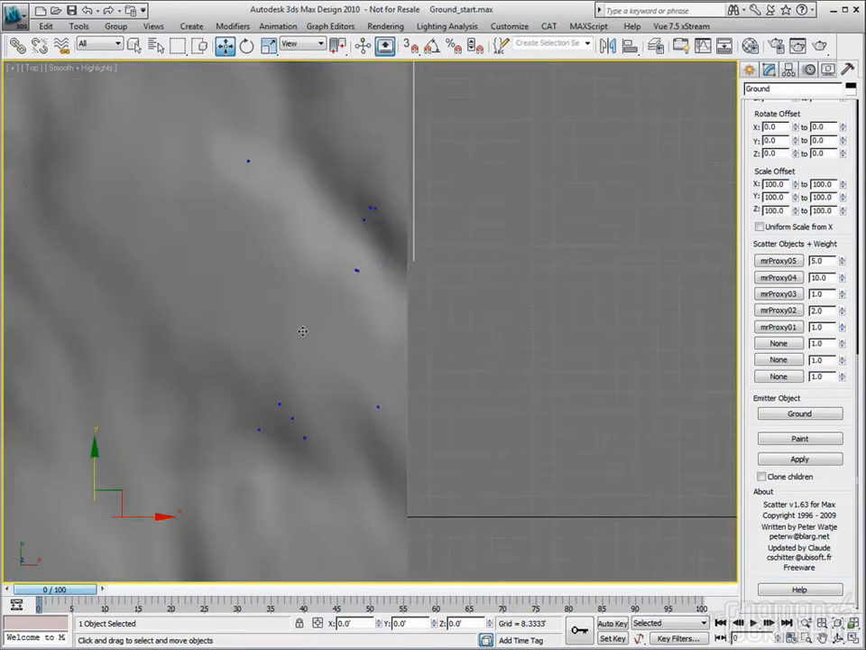
pyautogui.scroll(4, 370, 212)
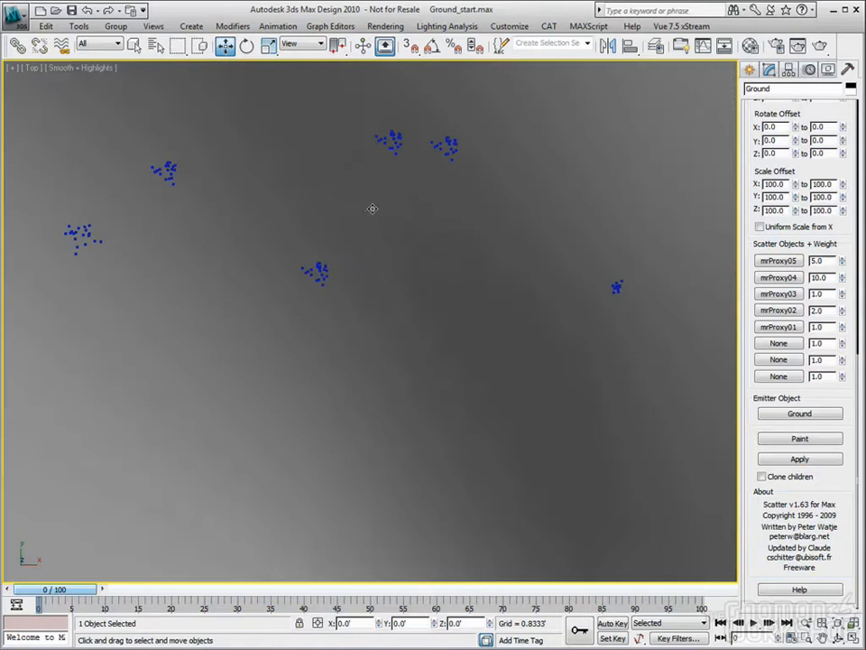
pyautogui.scroll(-4, 340, 302)
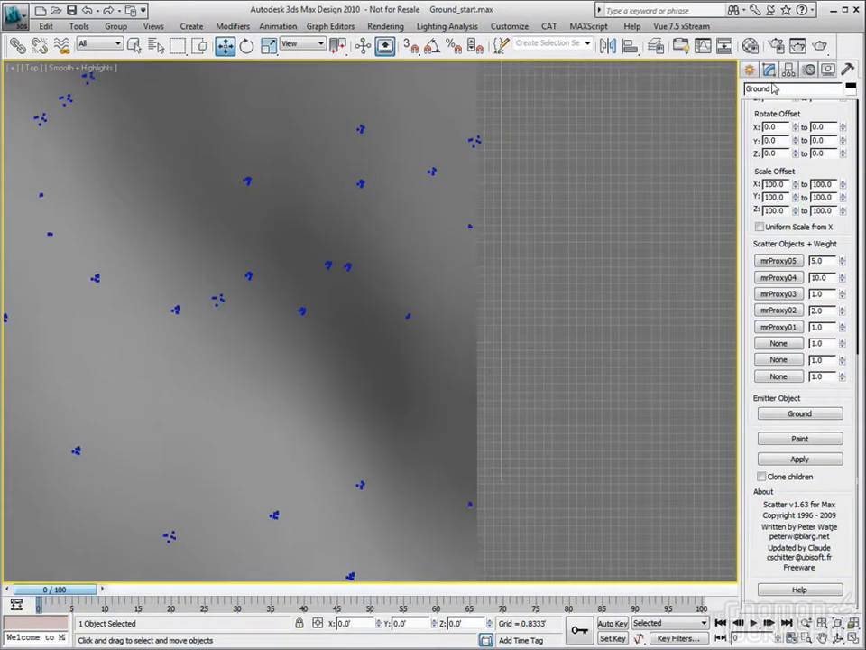
pyautogui.click(750, 45)
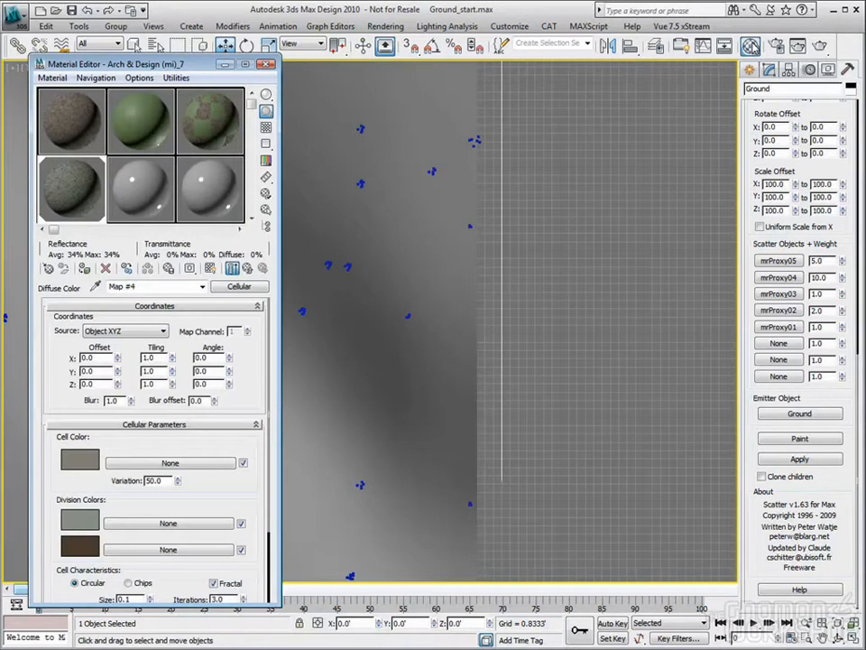
pyautogui.click(215, 120)
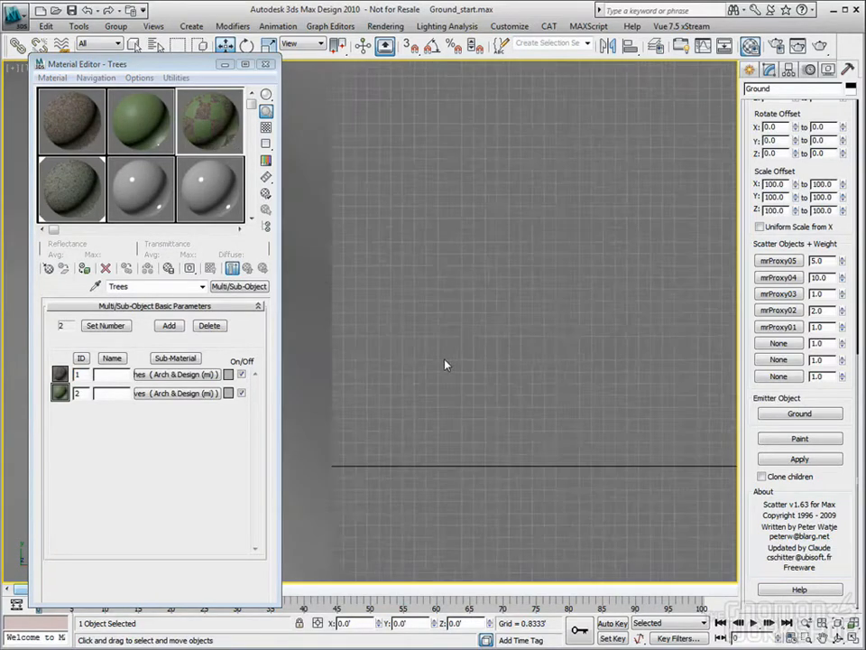
pyautogui.moveTo(411, 285); pyautogui.dragTo(378, 402)
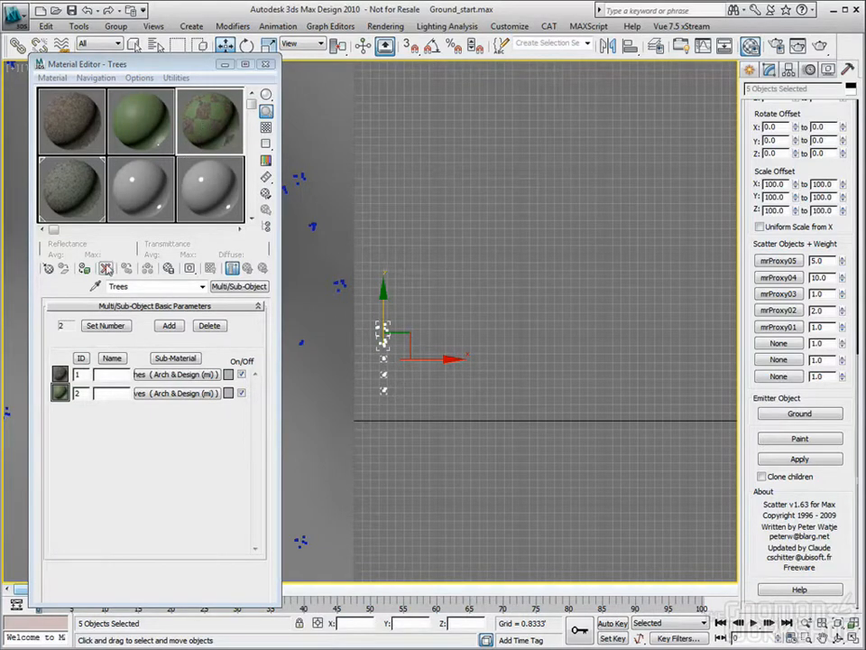
pyautogui.click(83, 269)
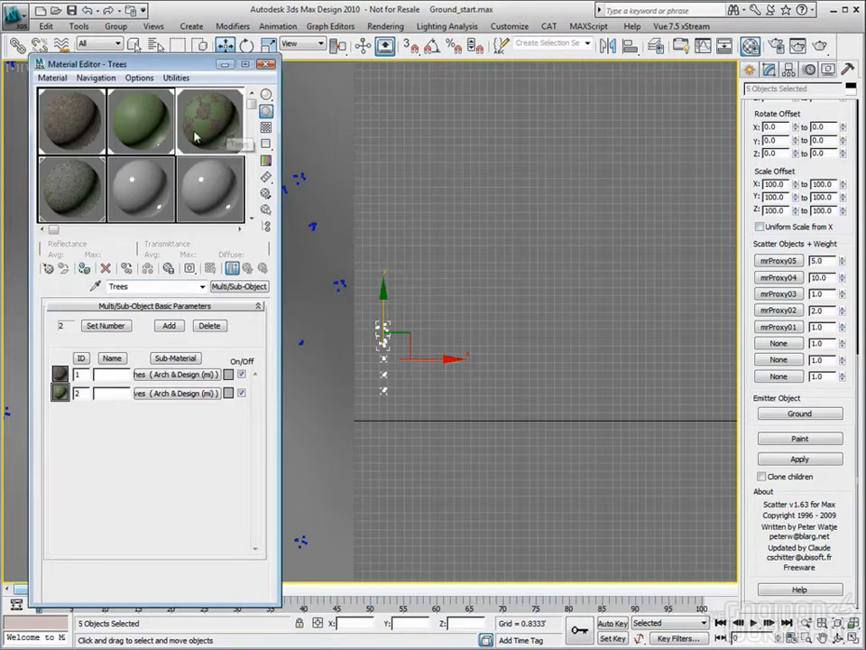
# Restrict selection to Geometry, select all geometry in the scene, and remove the ground from the selection.
pyautogui.moveTo(131, 61); pyautogui.dragTo(577, 75)
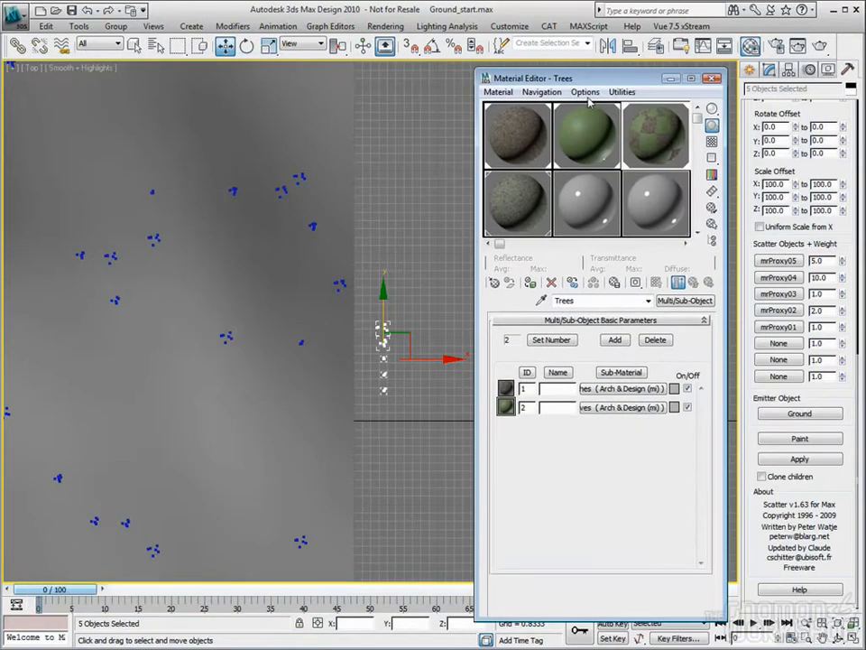
pyautogui.click(95, 44)
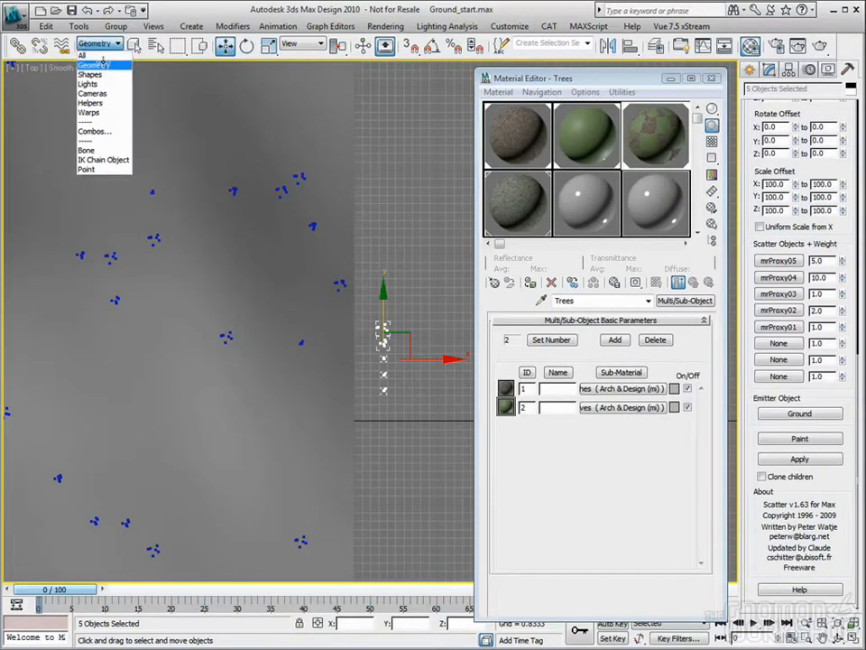
pyautogui.click(100, 60)
pyautogui.hotkey('ctrl', 'a')
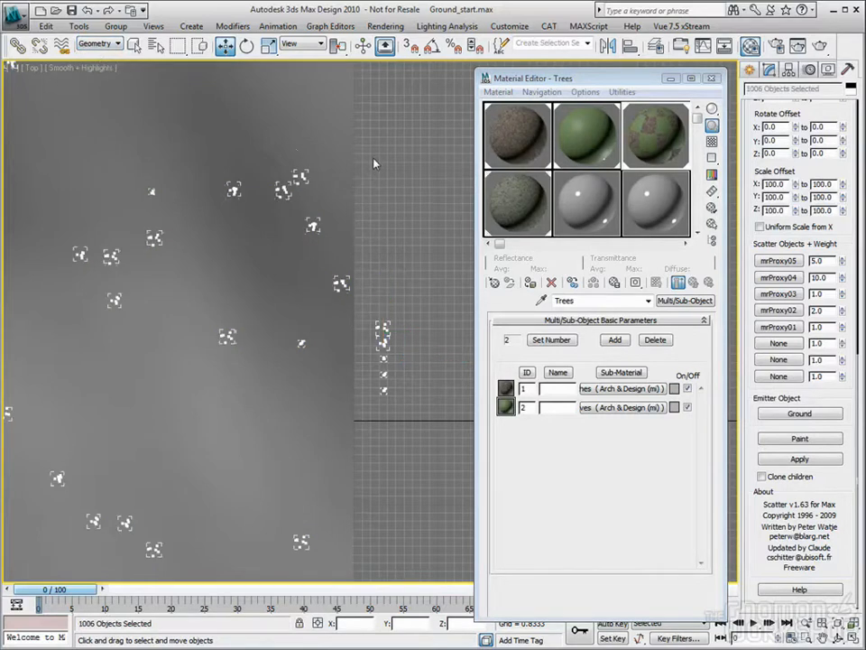
pyautogui.moveTo(373, 156); pyautogui.dragTo(335, 275, button='middle')
pyautogui.scroll(-5, 335, 275)
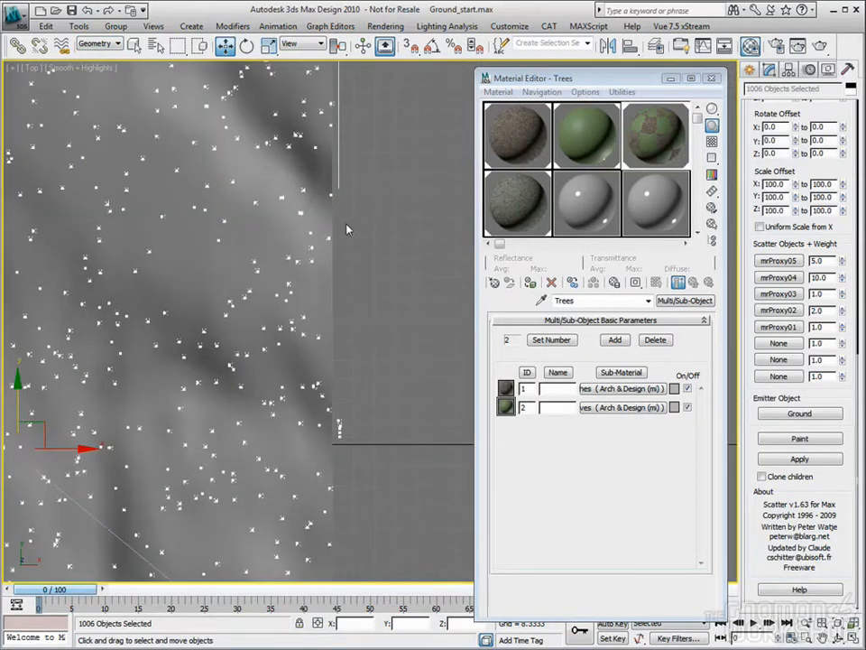
pyautogui.scroll(3, 341, 294)
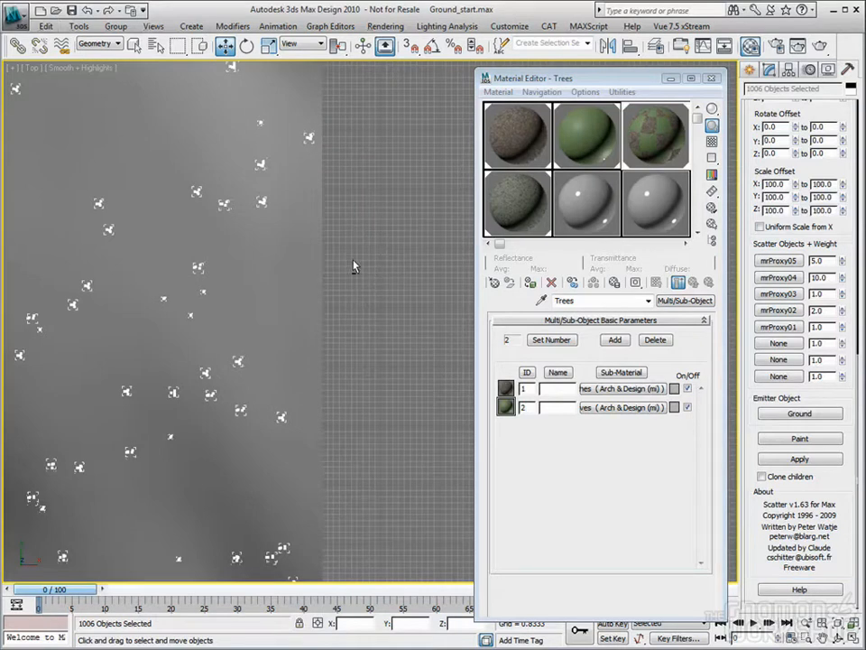
pyautogui.keyDown('alt'); pyautogui.moveTo(354, 256); pyautogui.dragTo(303, 289); pyautogui.keyUp('alt')
pyautogui.moveTo(301, 265); pyautogui.dragTo(316, 344, button='middle')
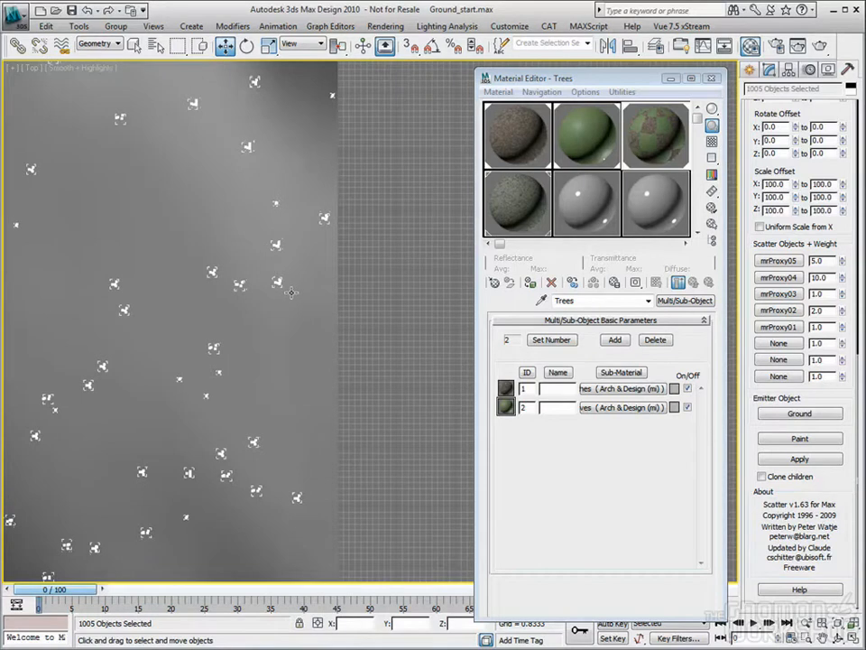
# Assign the Trees material to all selected trees, close the Material Editor and clear the selection.
pyautogui.click(656, 133)
pyautogui.click(530, 284)
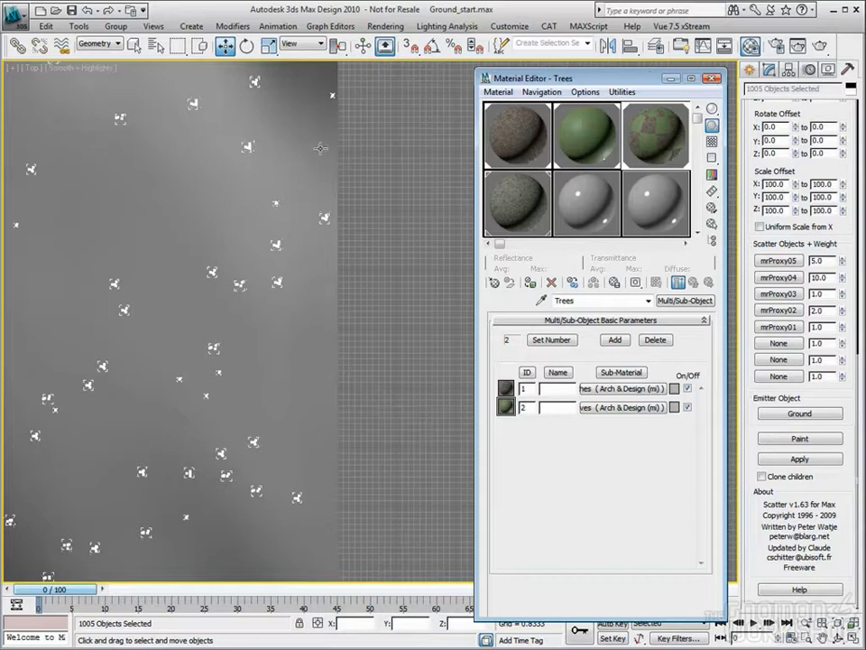
pyautogui.click(712, 80)
pyautogui.click(382, 235)
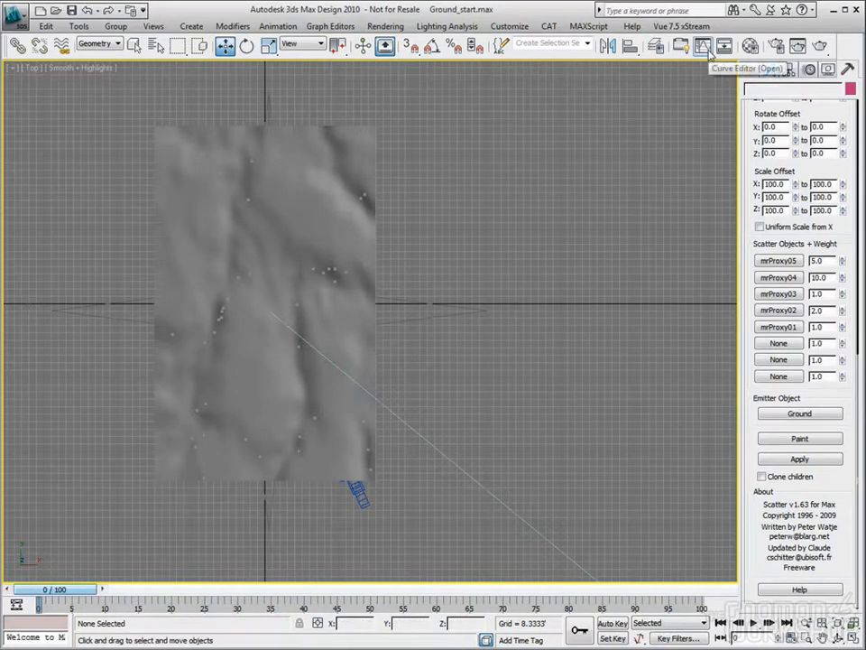
# Open the render settings and show the safe frames in the Camera01 view.
pyautogui.click(777, 46)
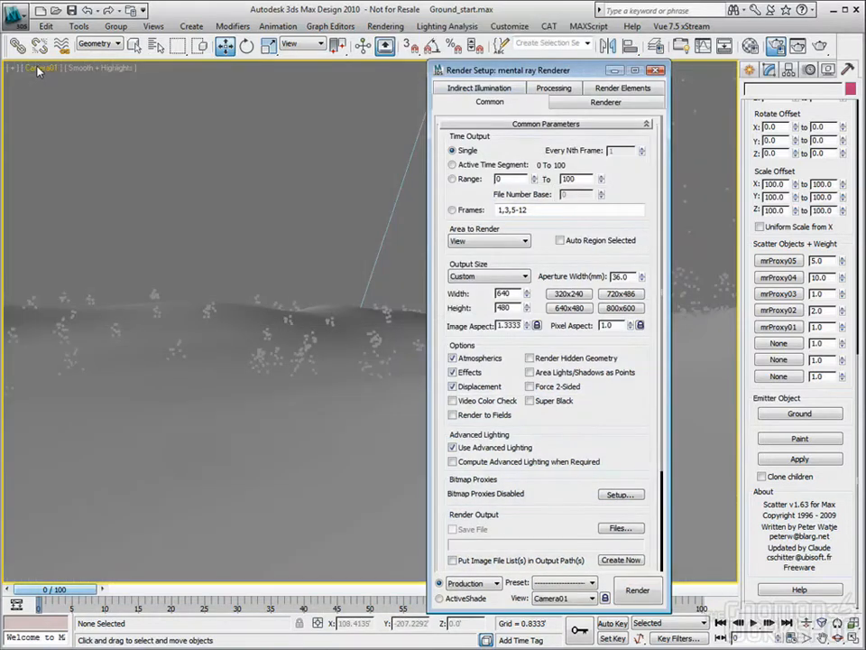
pyautogui.click(39, 68)
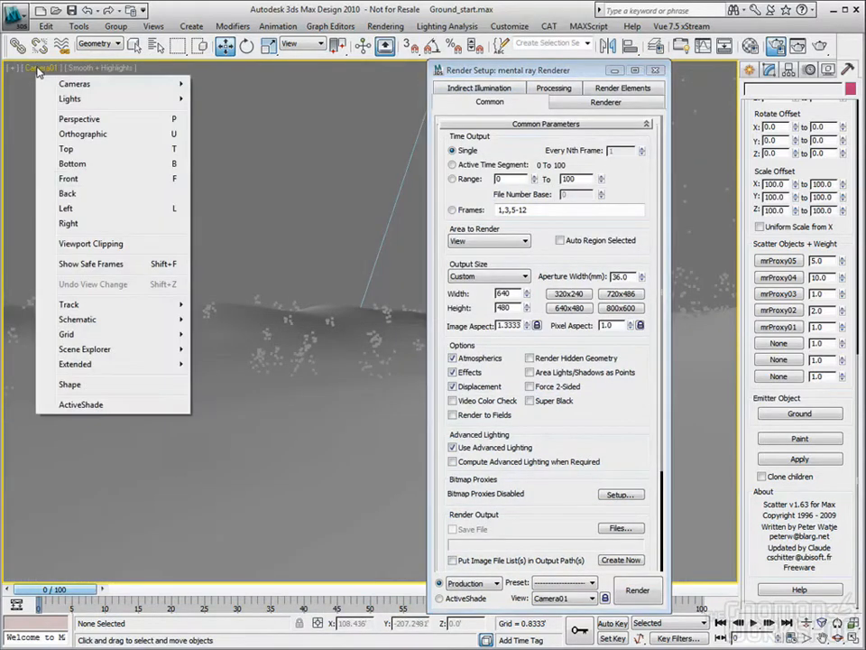
pyautogui.click(91, 263)
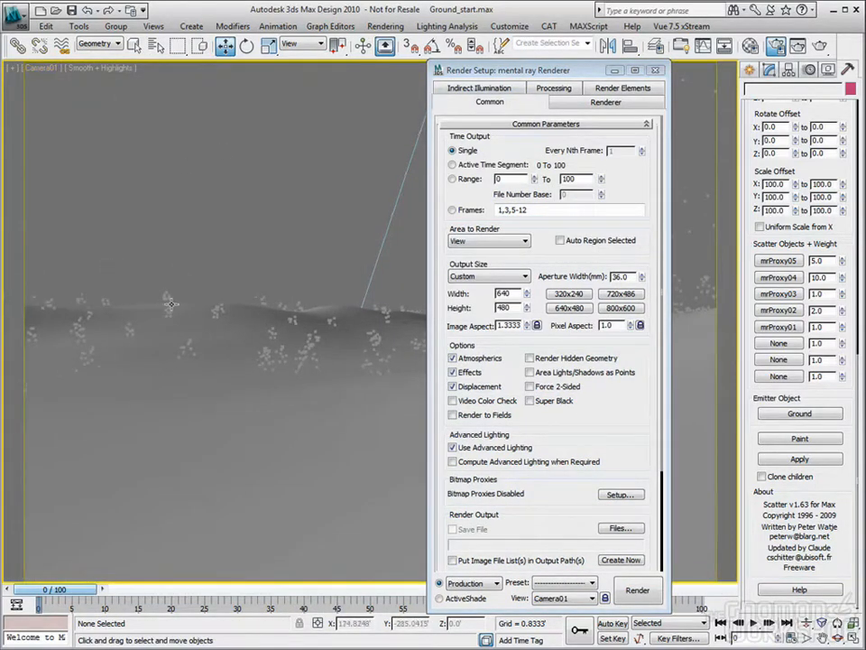
# Set the render output size to 35mm 1.75:1 (cine) at 1120x640 and save the scene.
pyautogui.click(517, 278)
pyautogui.click(506, 323)
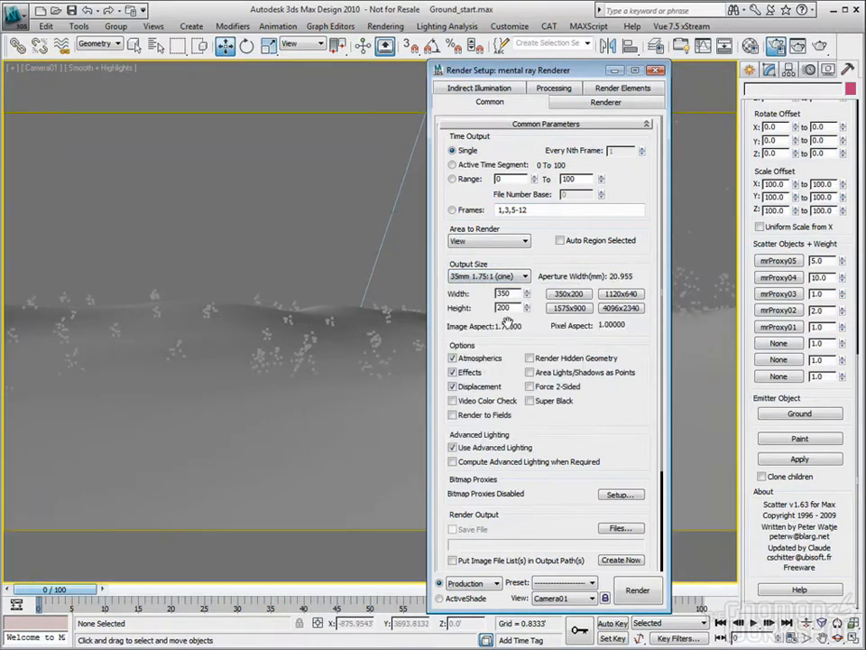
pyautogui.click(621, 293)
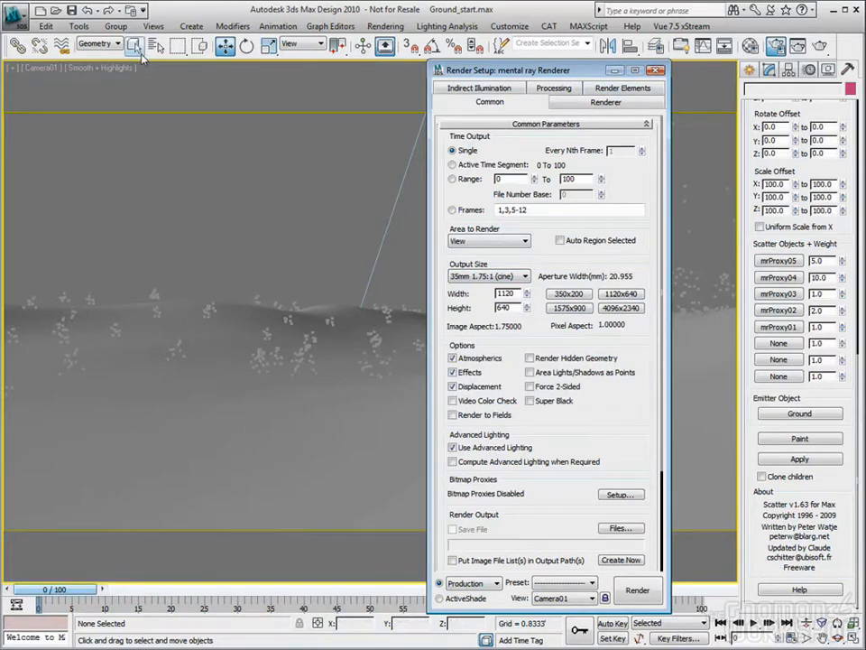
pyautogui.click(18, 18)
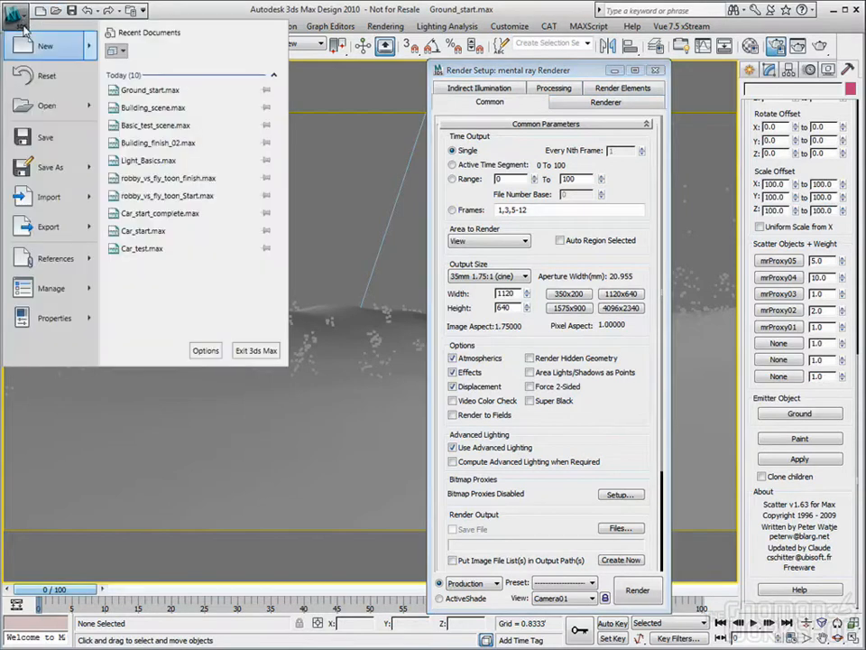
pyautogui.click(49, 137)
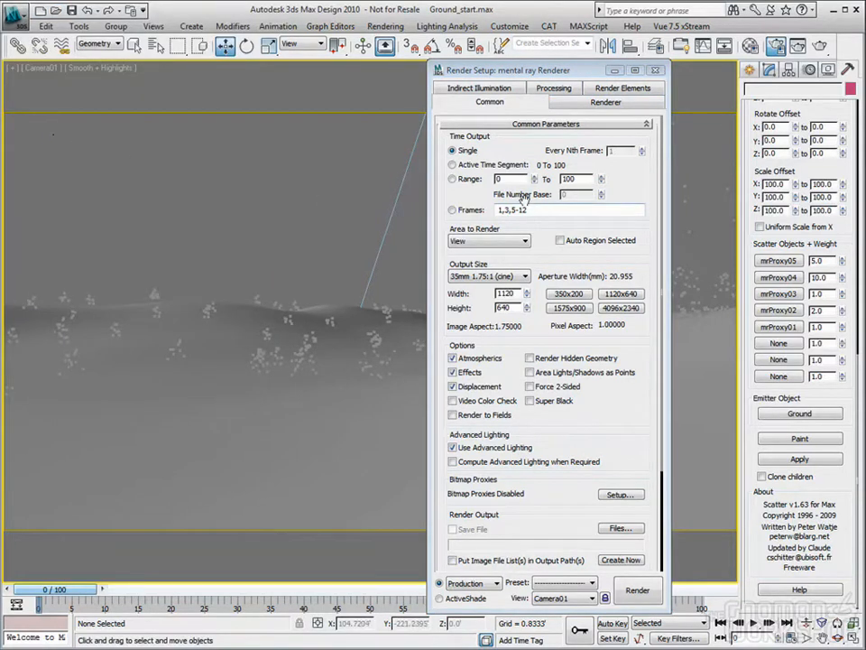
# Set the render's image precision to High: Min 1, Max 16 and render the Camera01 view.
pyautogui.click(797, 47)
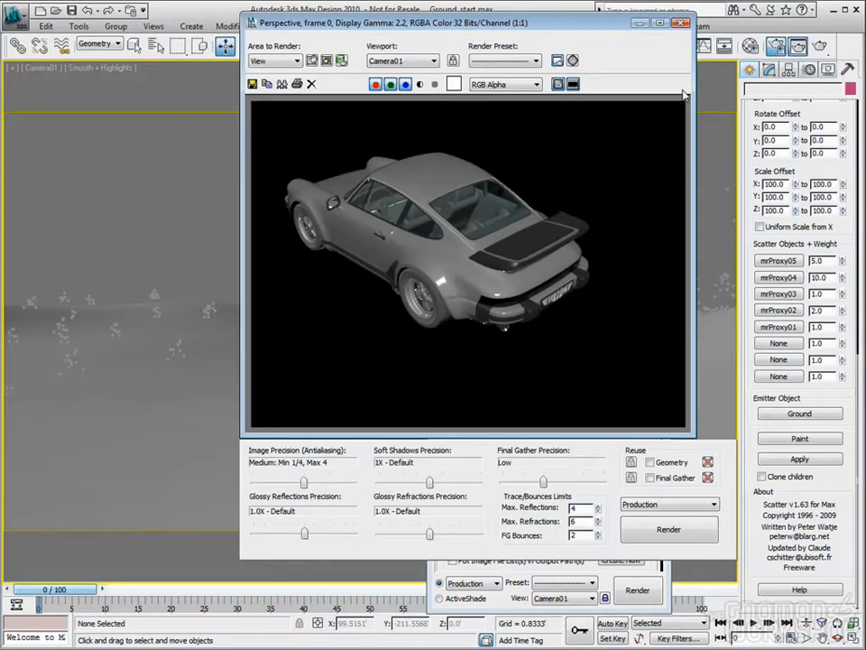
pyautogui.moveTo(305, 483); pyautogui.dragTo(329, 482)
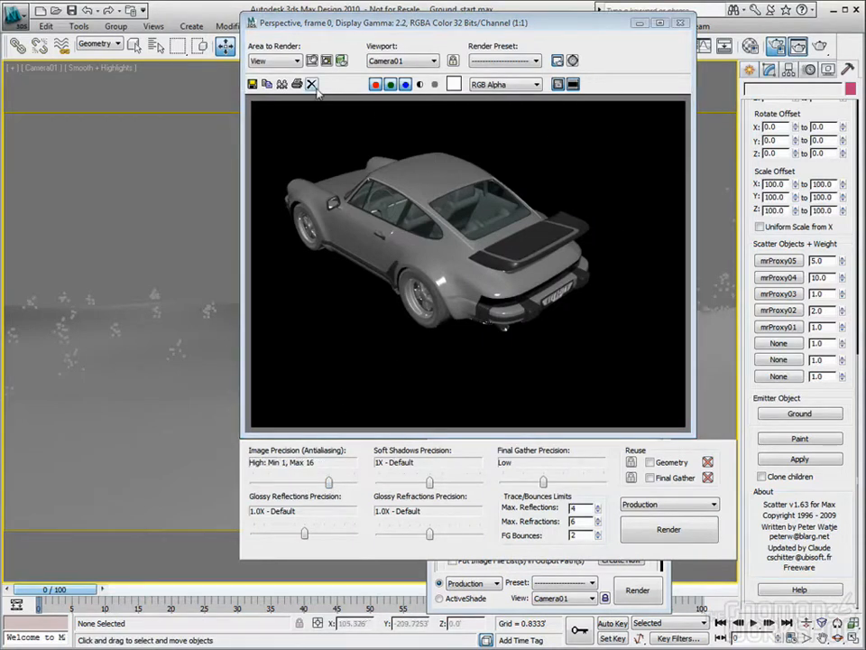
pyautogui.hotkey('shift', 'q')
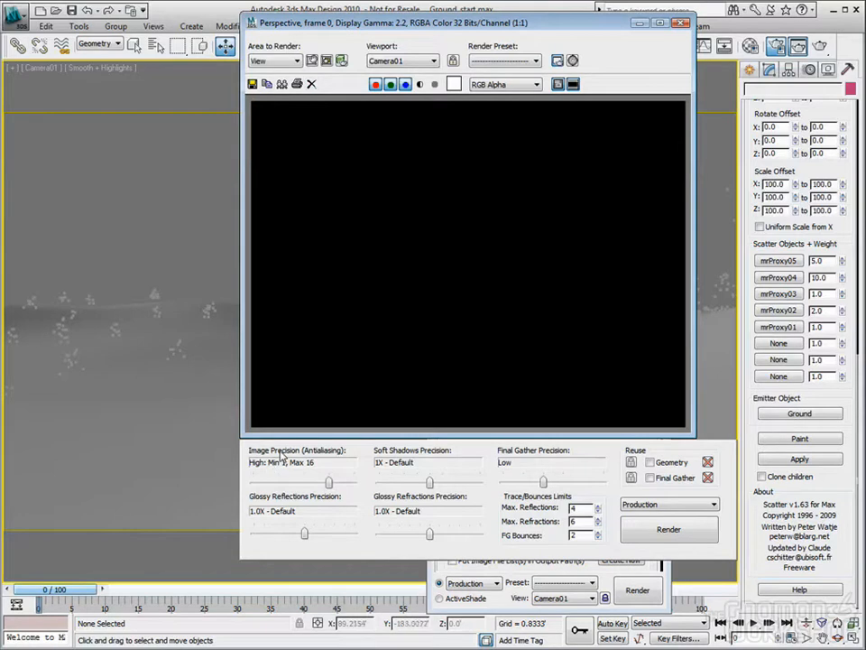
pyautogui.moveTo(682, 27); pyautogui.dragTo(585, 38)
pyautogui.click(582, 36)
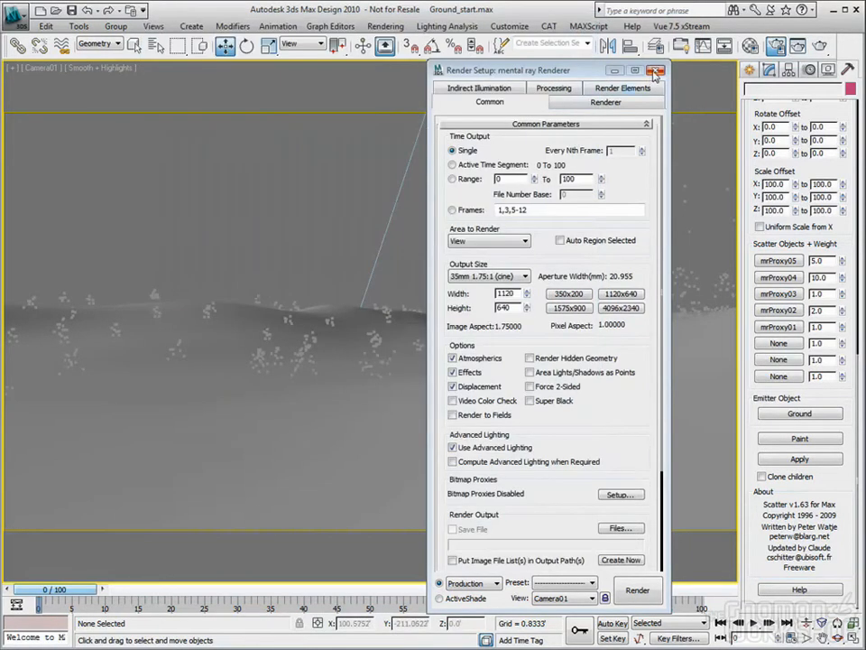
pyautogui.click(820, 45)
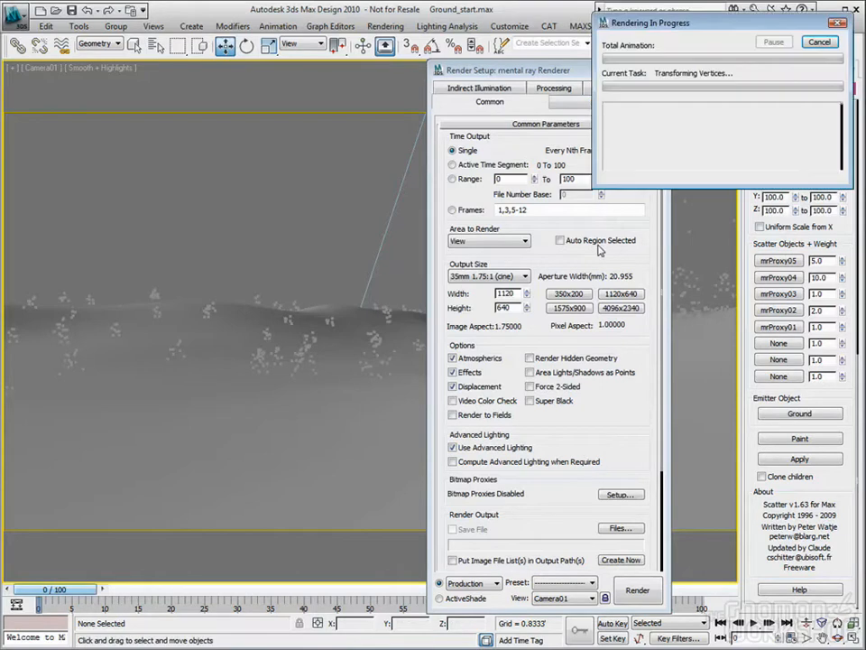
pyautogui.moveTo(710, 37); pyautogui.dragTo(592, 27)
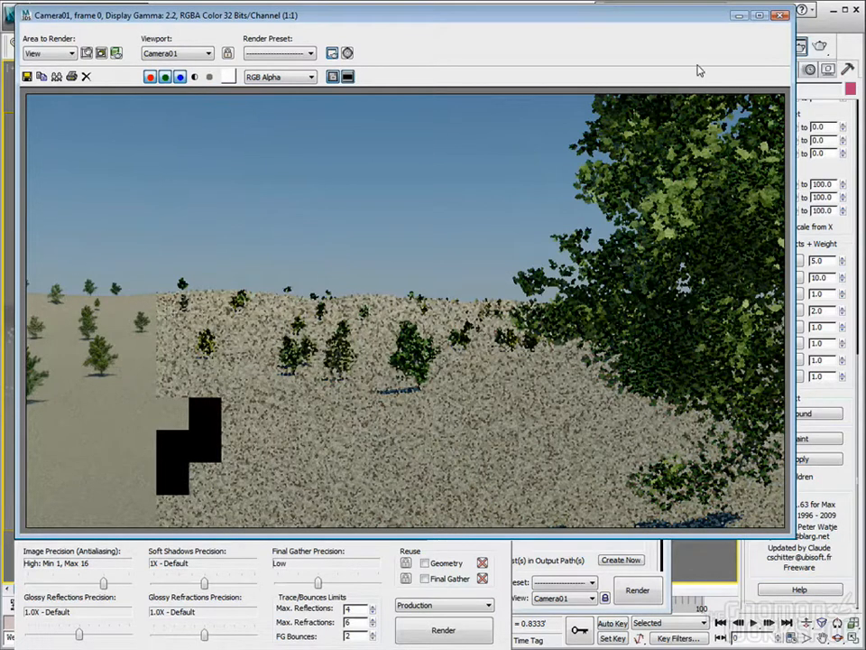
# Set the mr Photographic Exposure Control's exposure value to 13 and close the environment and render settings.
pyautogui.press('F10')
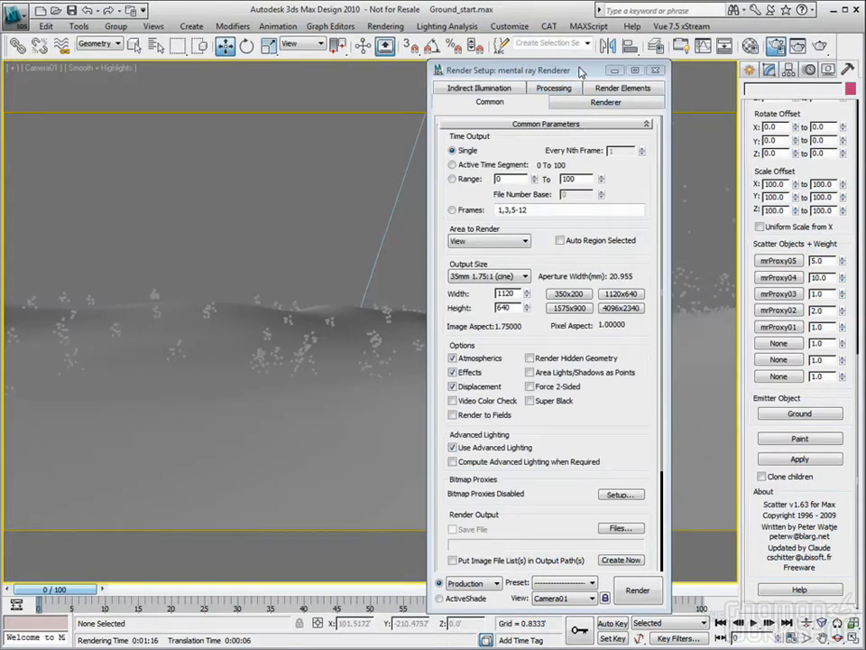
pyautogui.press('8')
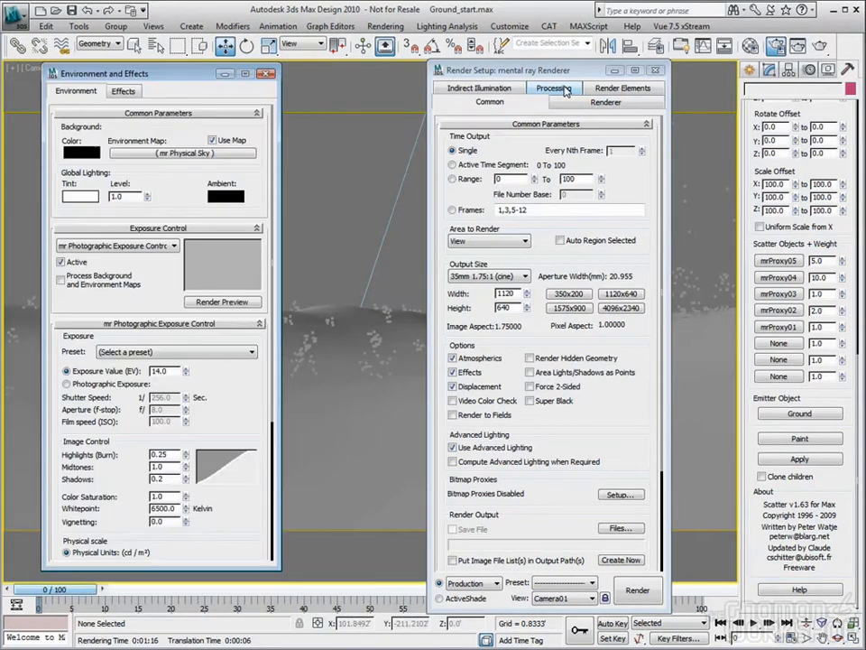
pyautogui.doubleClick(158, 371)
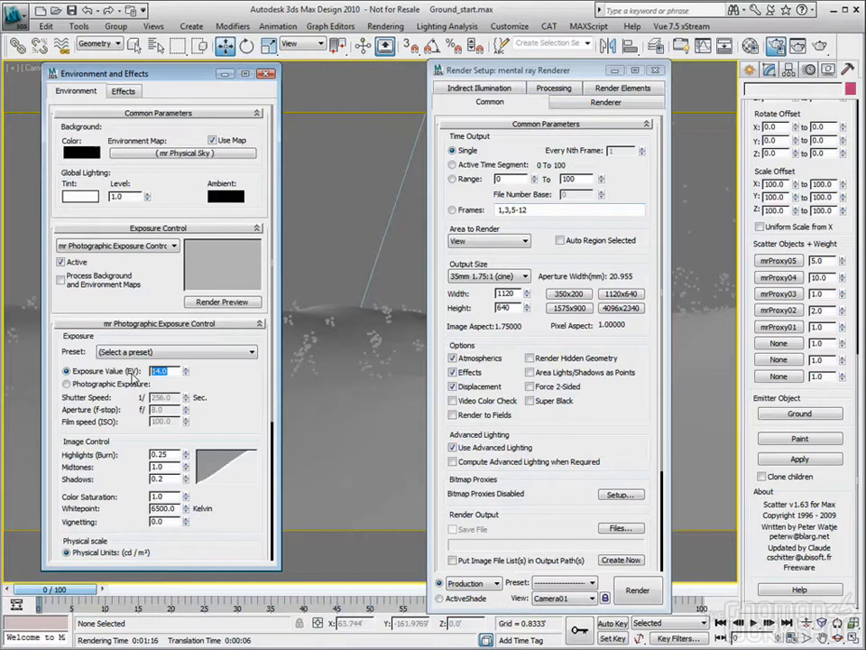
pyautogui.write('13')
pyautogui.click(266, 73)
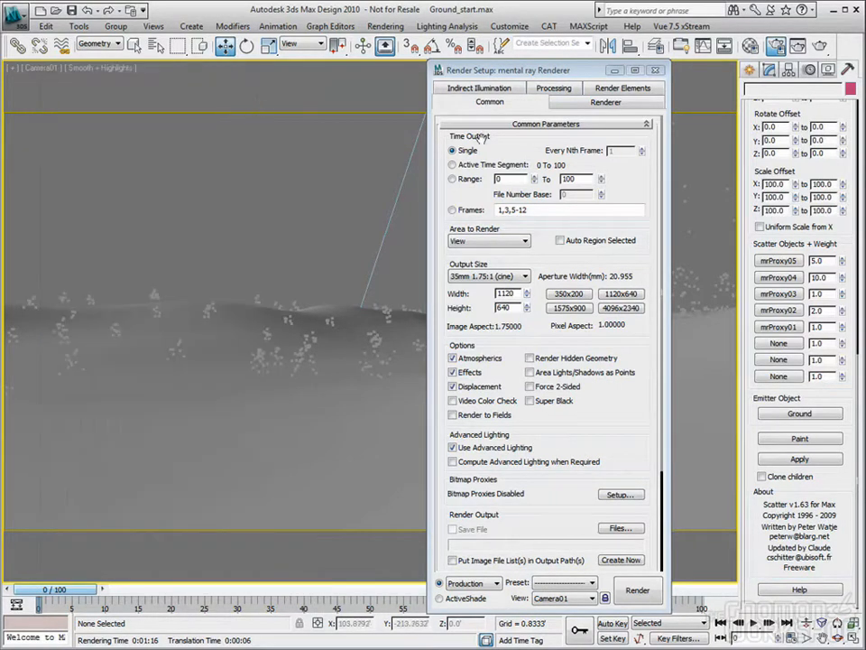
pyautogui.click(655, 70)
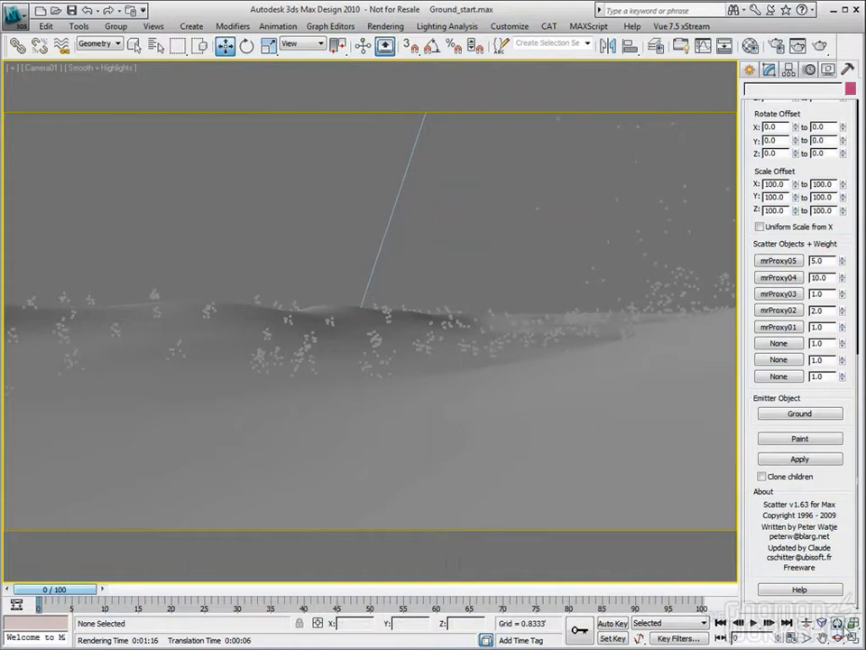
# In a maximized Top view near the camera, enter polygon level on the Ground and display edged faces.
pyautogui.hotkey('alt', 'w')
pyautogui.click(185, 165)
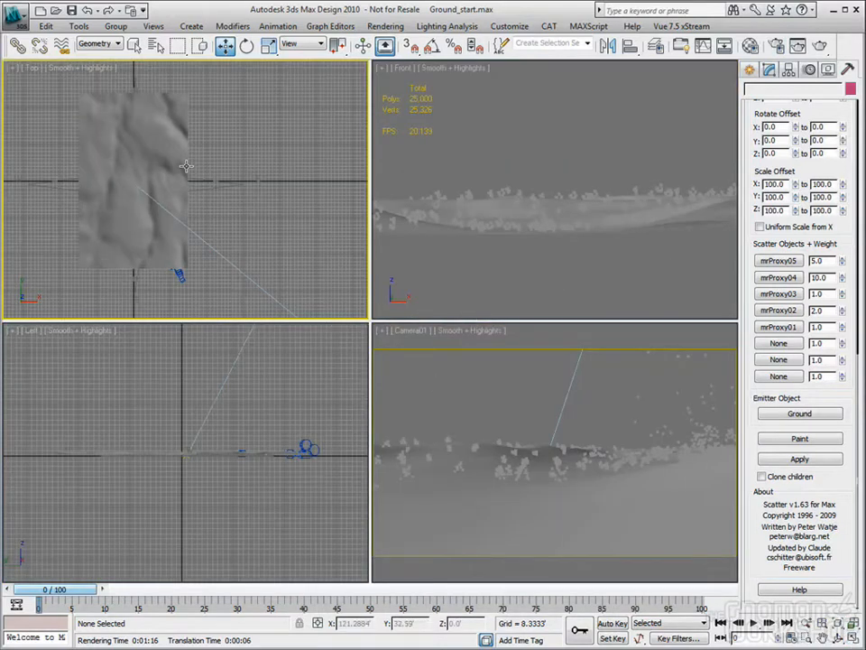
pyautogui.scroll(3, 185, 166)
pyautogui.scroll(-1, 180, 242)
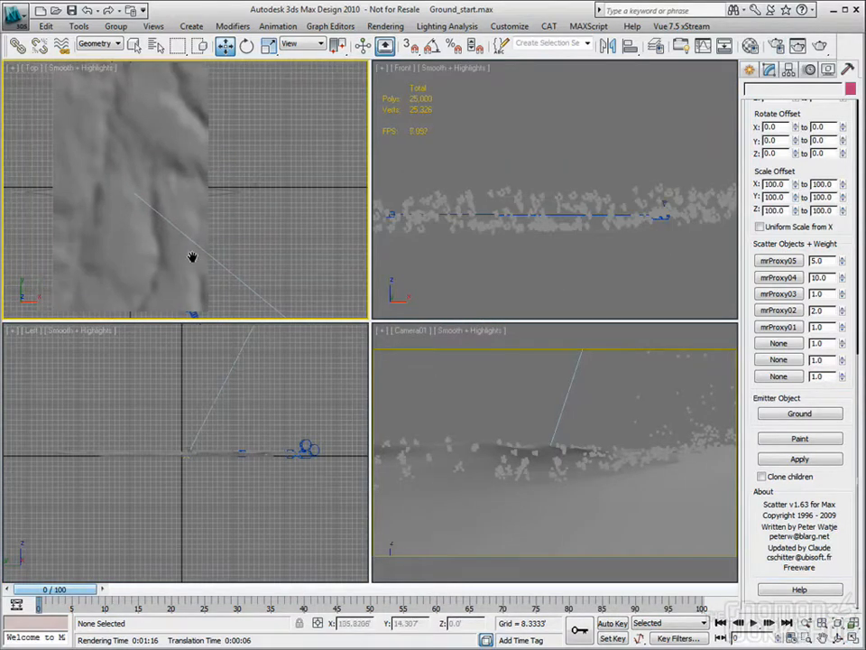
pyautogui.moveTo(229, 226); pyautogui.dragTo(267, 194, button='middle')
pyautogui.hotkey('alt', 'w')
pyautogui.scroll(5, 579, 315)
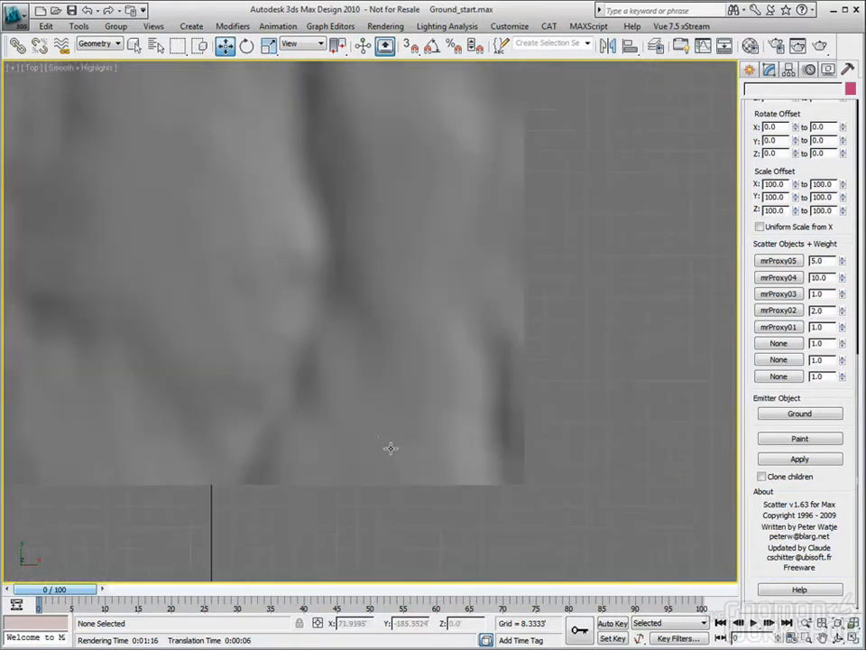
pyautogui.moveTo(418, 423); pyautogui.dragTo(410, 451, button='middle')
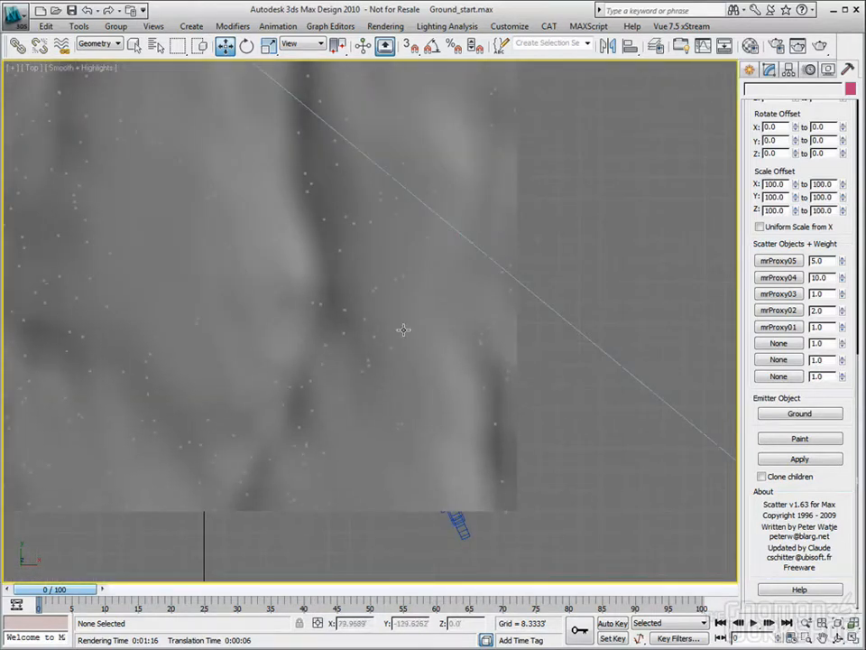
pyautogui.click(485, 445)
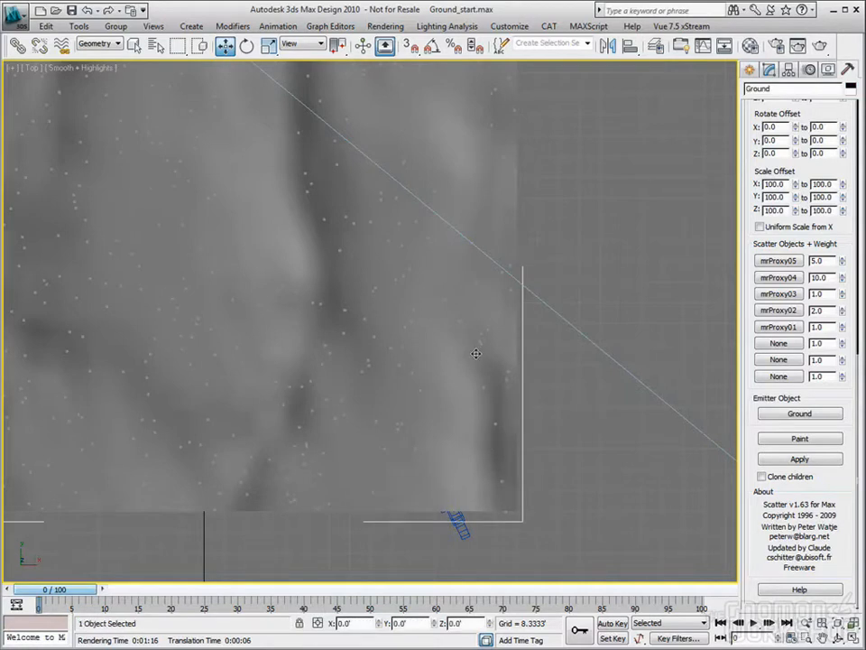
pyautogui.click(748, 72)
pyautogui.click(768, 70)
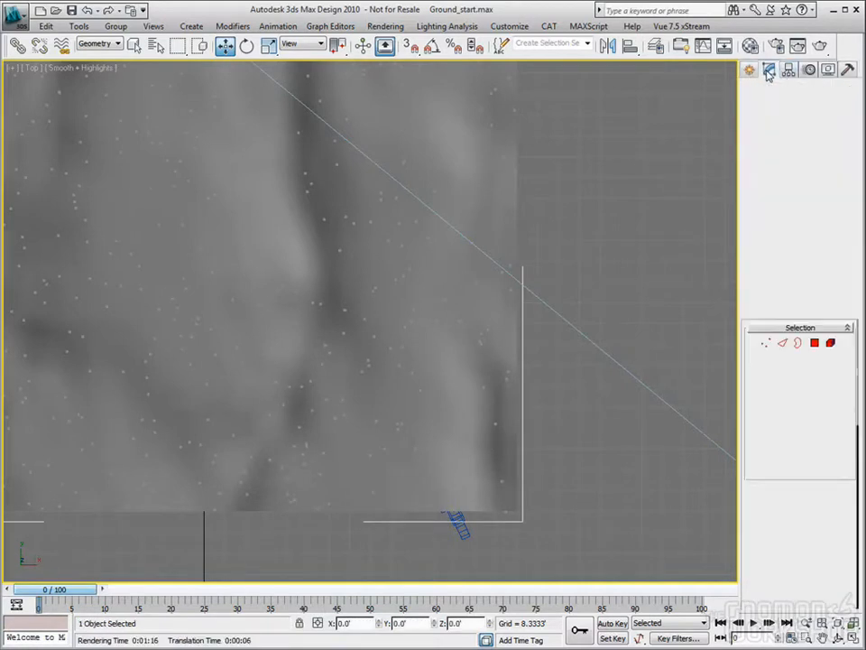
pyautogui.click(816, 343)
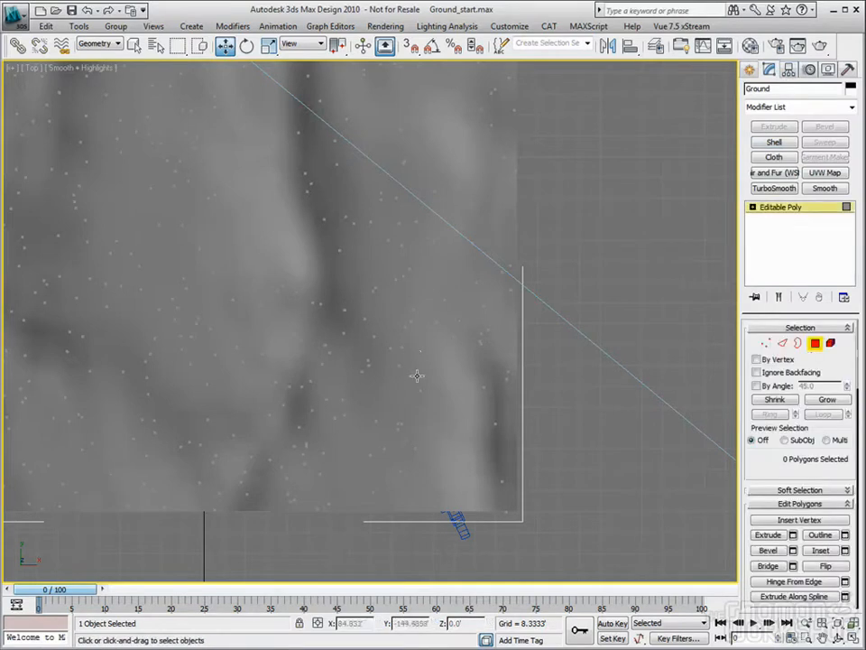
pyautogui.click(79, 68)
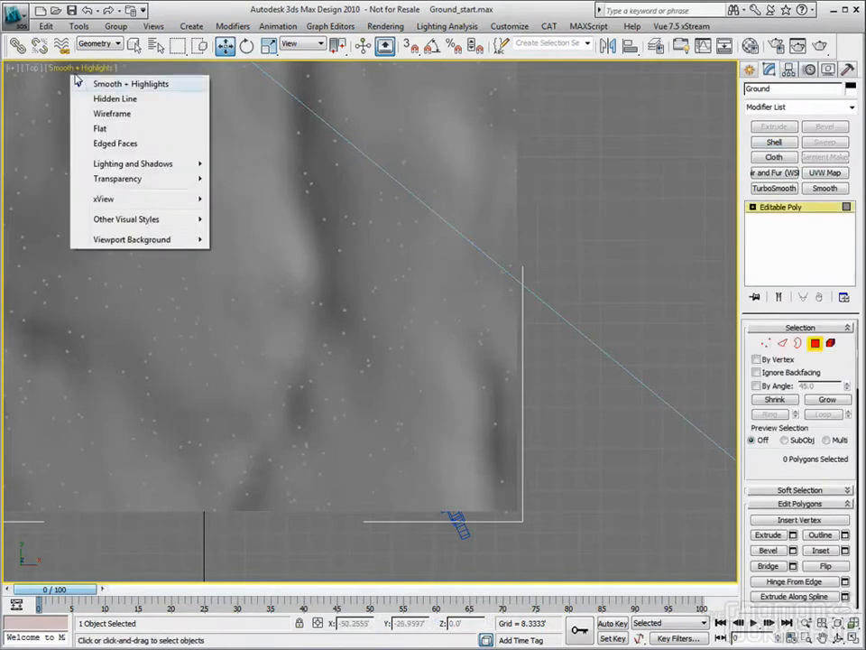
pyautogui.click(111, 145)
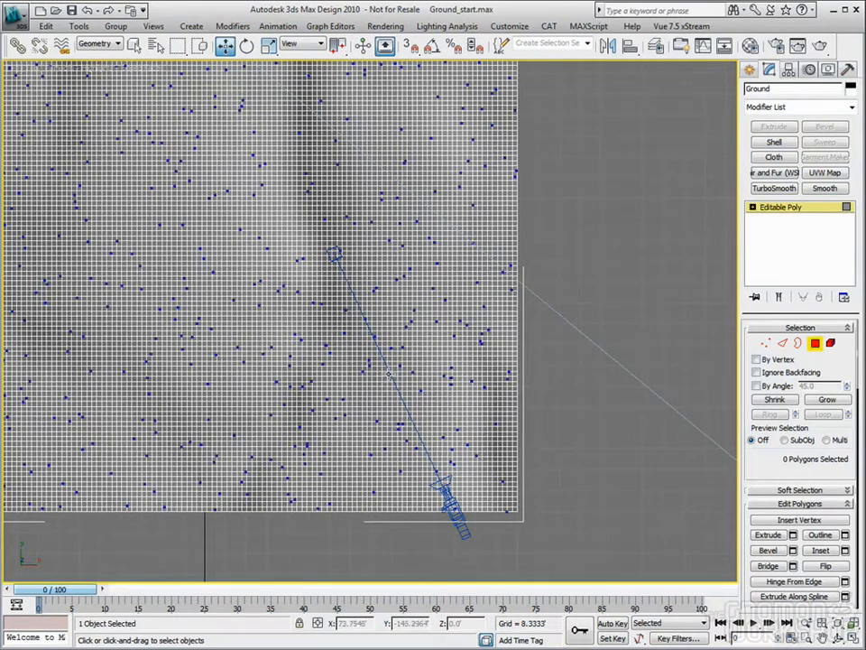
# Select a ground polygon on the camera's line of sight and grow the selection 18 times.
pyautogui.click(402, 359)
pyautogui.click(828, 398)
pyautogui.click(827, 399)
pyautogui.click(828, 399)
pyautogui.click(830, 400)
pyautogui.click(830, 401)
pyautogui.click(830, 401)
pyautogui.click(830, 401)
pyautogui.click(830, 400)
pyautogui.click(830, 401)
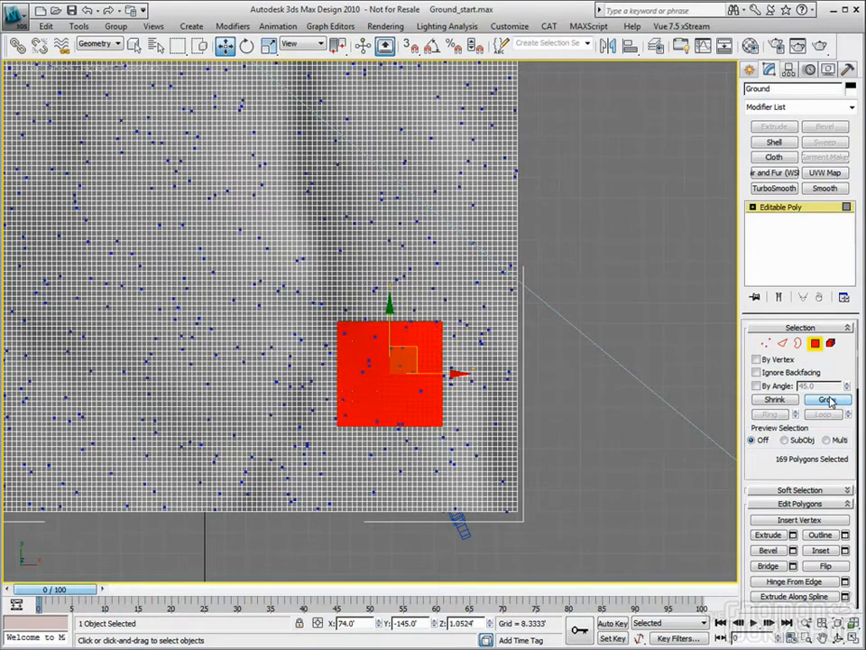
pyautogui.click(830, 401)
pyautogui.click(830, 401)
pyautogui.click(830, 400)
pyautogui.click(830, 401)
pyautogui.click(830, 400)
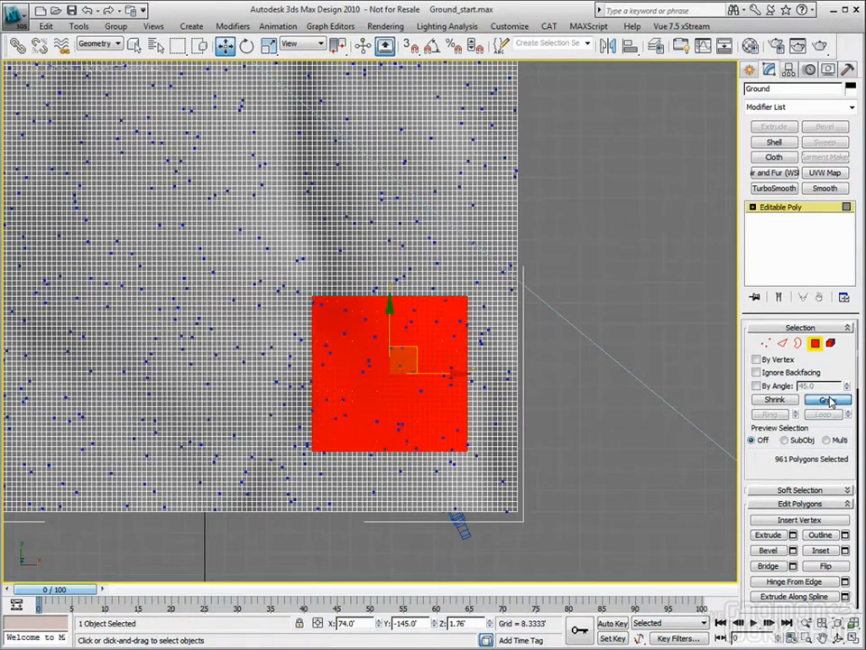
pyautogui.click(830, 401)
pyautogui.click(830, 400)
pyautogui.click(830, 400)
pyautogui.click(830, 401)
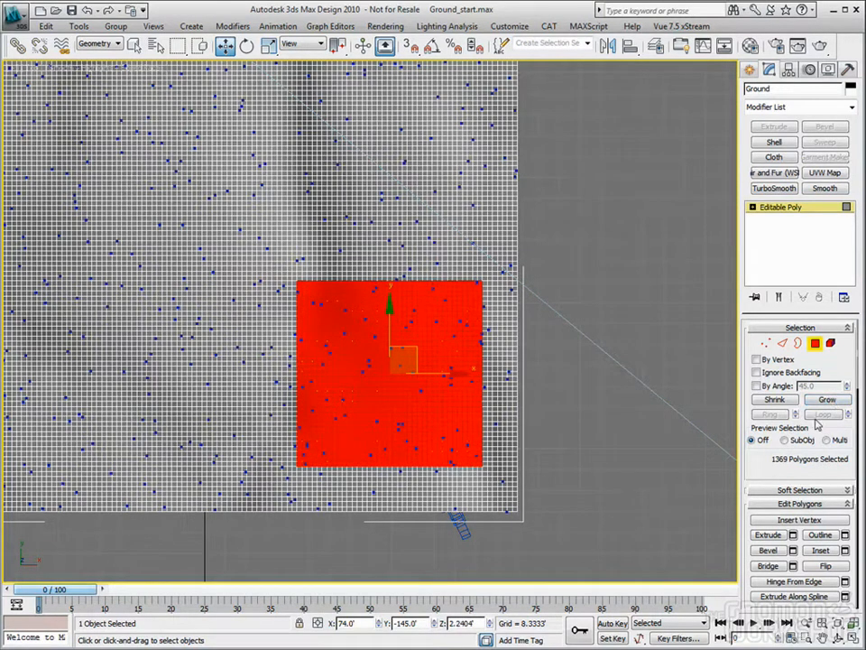
# Enable soft selection on the selected ground polygons with a falloff of about 25.0167'.
pyautogui.click(800, 489)
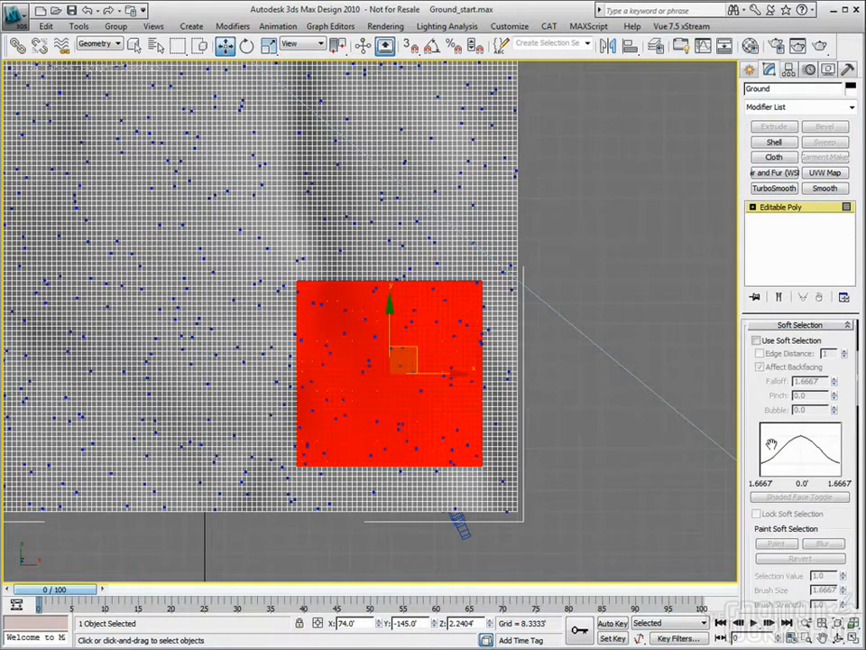
pyautogui.click(756, 340)
pyautogui.moveTo(834, 380); pyautogui.dragTo(785, 180)
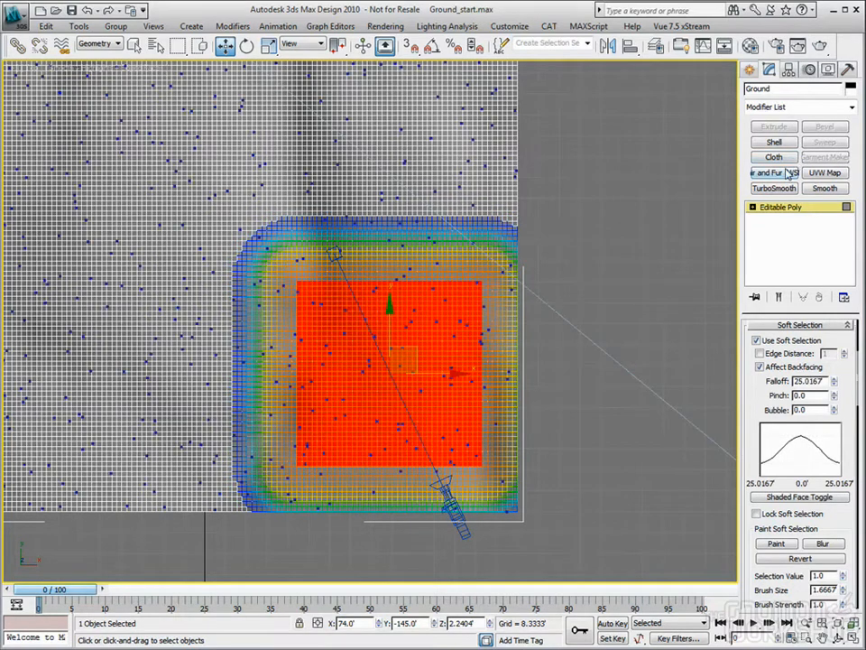
# Restrict the Scatter utility to the selected faces and turn off Bounding Collisions.
pyautogui.click(849, 70)
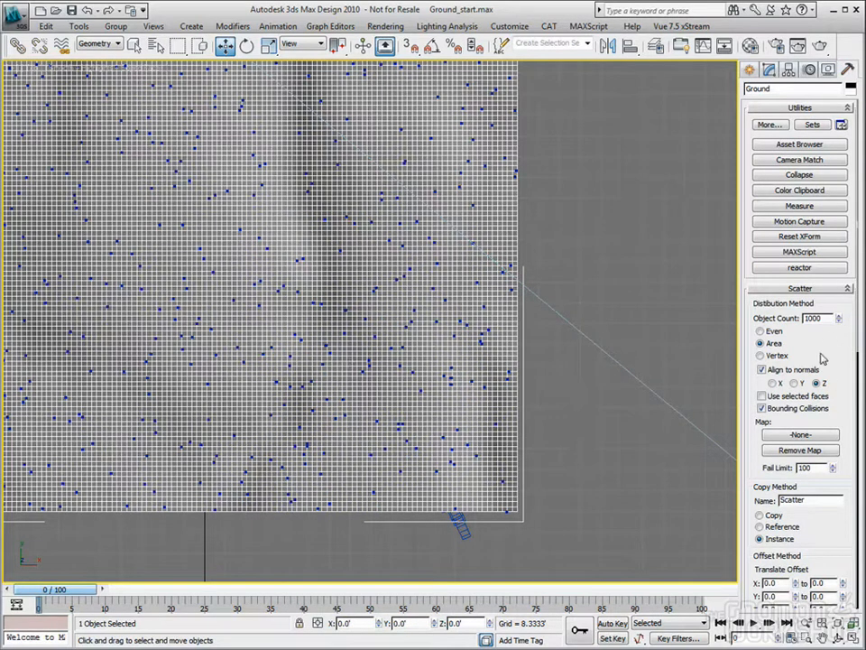
pyautogui.scroll(-2, 833, 311)
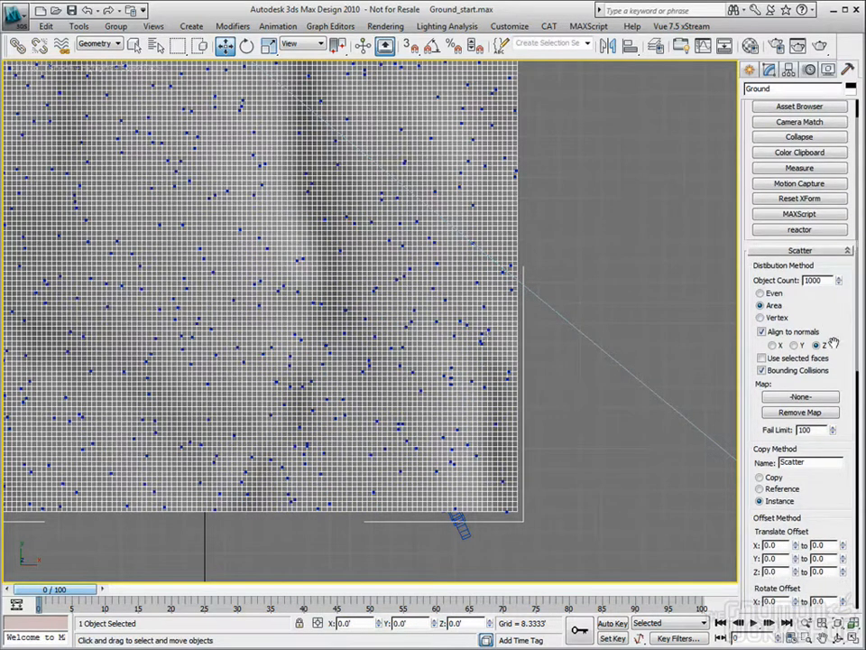
pyautogui.scroll(-2, 841, 307)
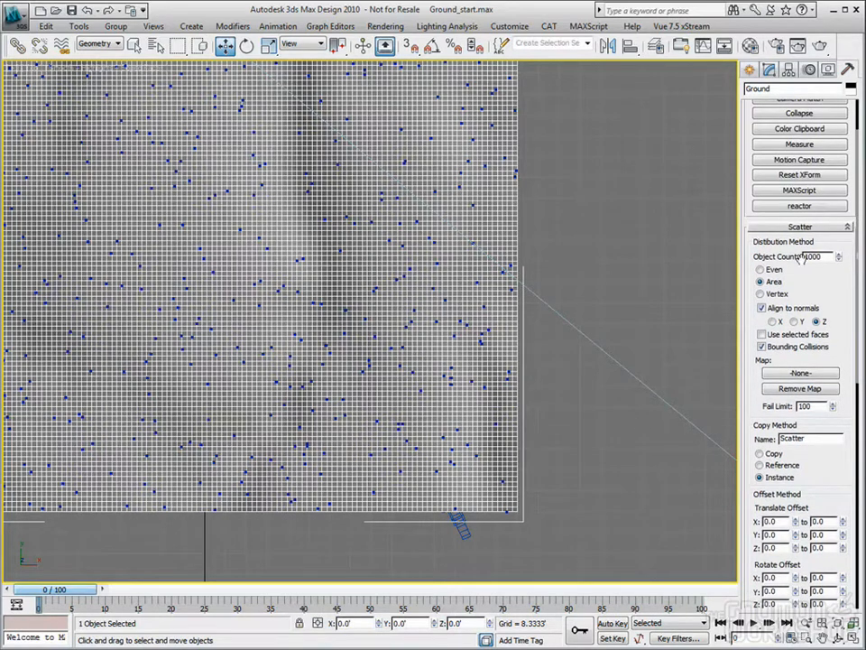
pyautogui.click(807, 335)
pyautogui.moveTo(846, 357); pyautogui.dragTo(842, 329)
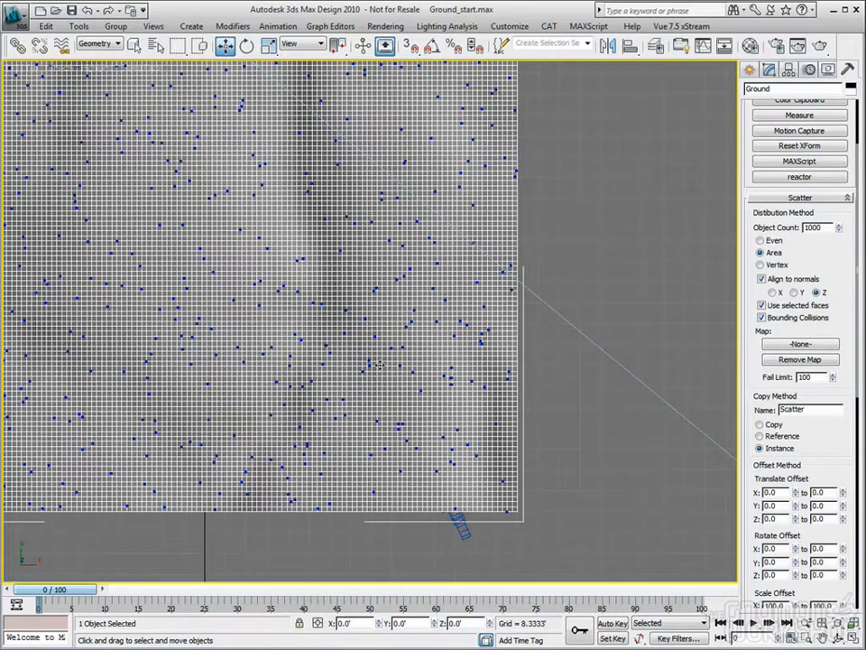
pyautogui.click(761, 317)
pyautogui.scroll(-10, 840, 322)
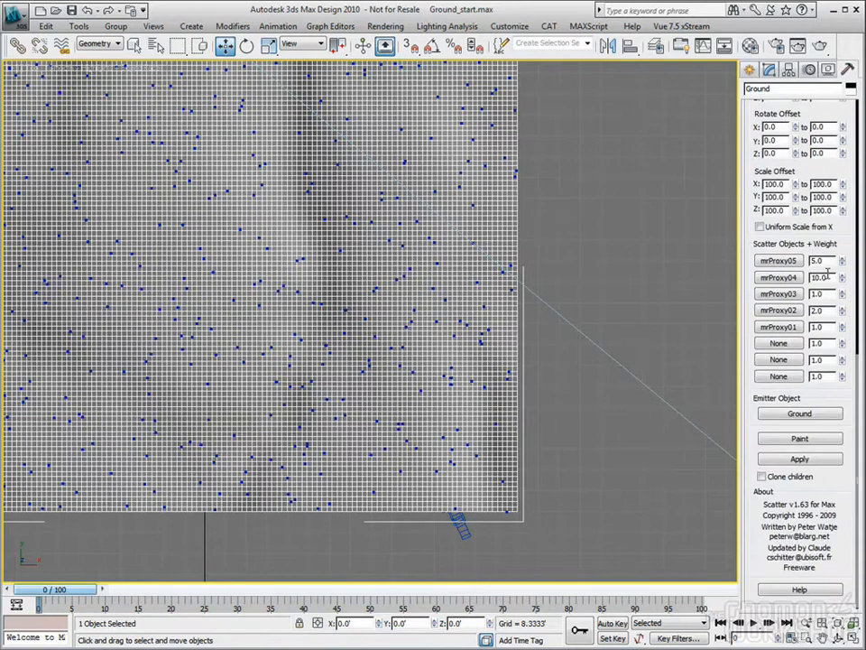
# Set the scatter weights of mrProxy05, mrProxy04 and mrProxy02 to 1.0 and apply the scatter to the Ground.
pyautogui.doubleClick(822, 260)
pyautogui.press('Return')
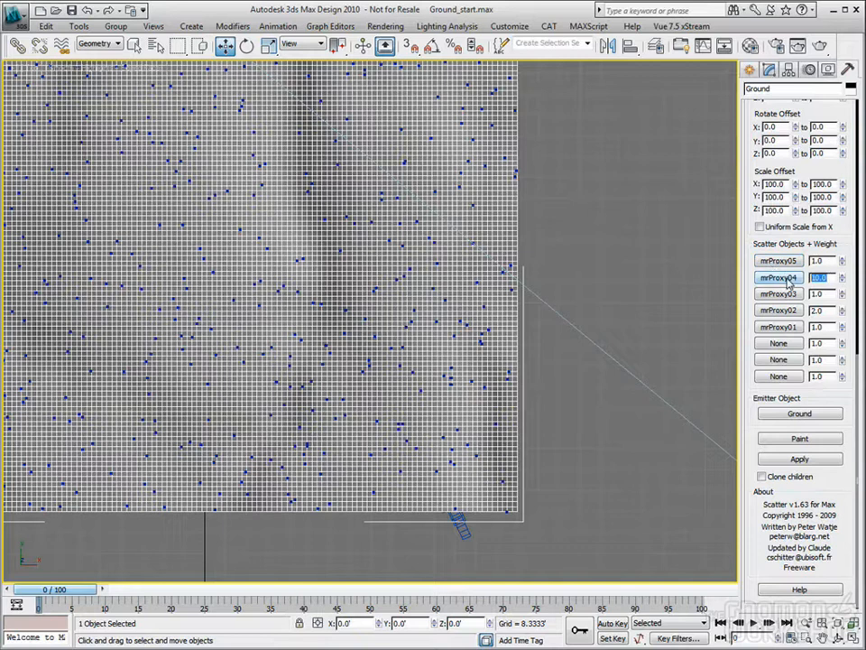
pyautogui.write('1')
pyautogui.press('Return')
pyautogui.moveTo(829, 311); pyautogui.dragTo(770, 319)
pyautogui.write('1')
pyautogui.press('Return')
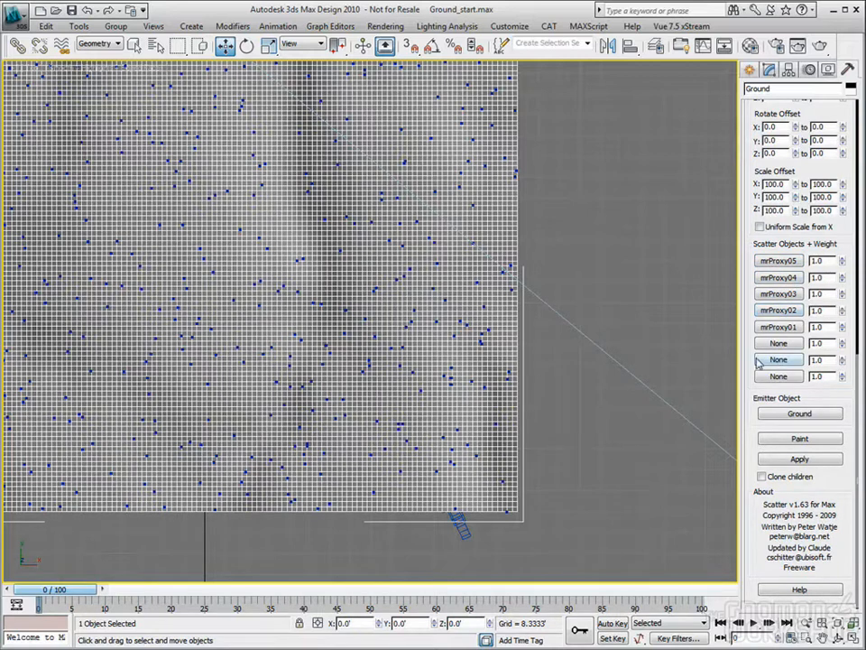
pyautogui.click(800, 458)
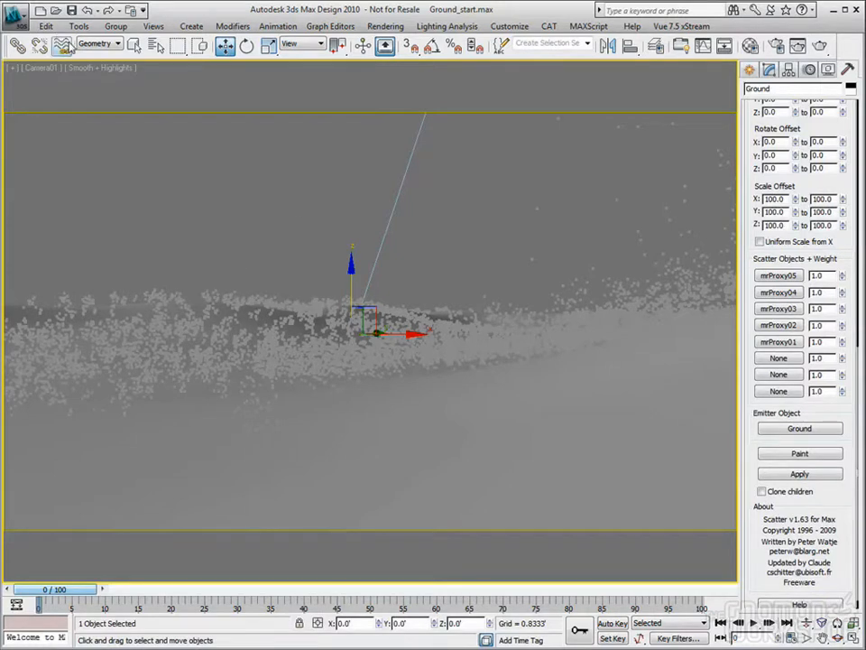
# Check the scene's object list down to its last entry for the scattered tree copies, leaving the selection as it is.
pyautogui.click(155, 45)
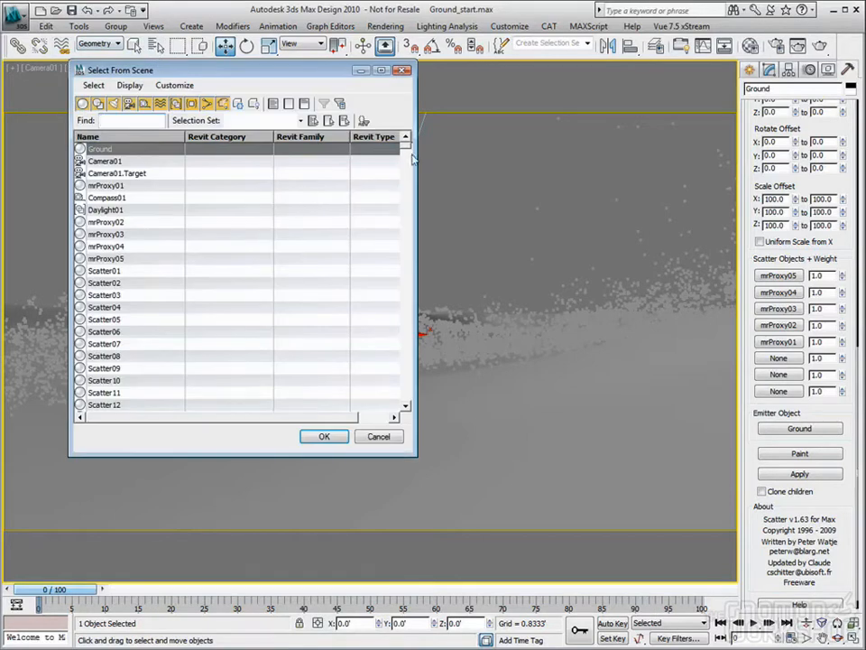
pyautogui.moveTo(406, 146); pyautogui.dragTo(408, 402)
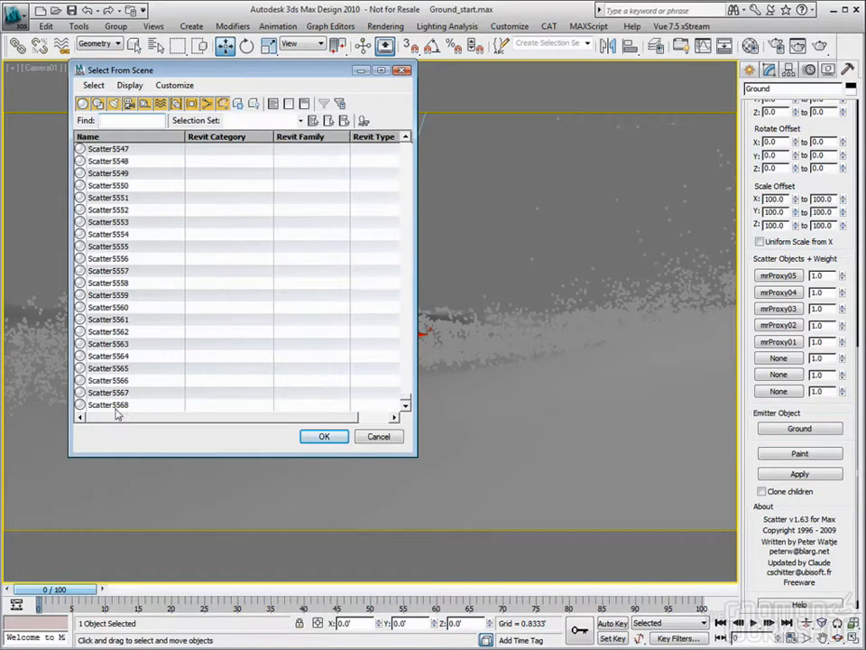
pyautogui.moveTo(380, 437); pyautogui.dragTo(354, 411)
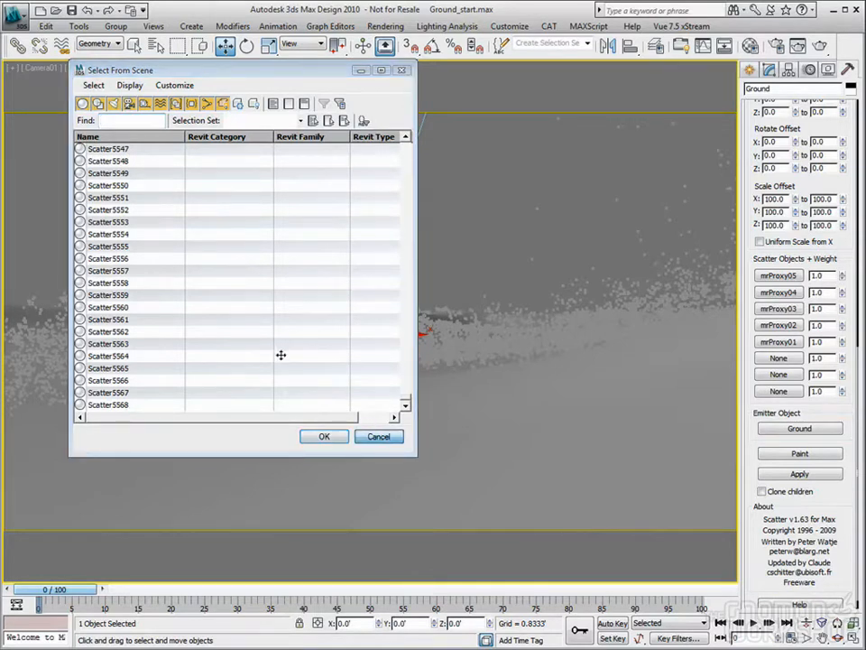
pyautogui.press('Escape')
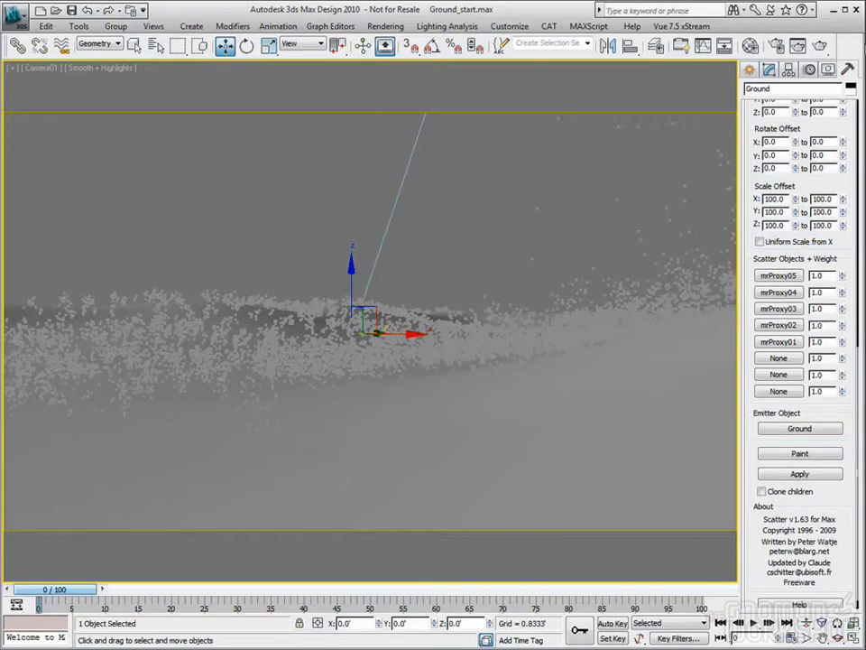
# Render the Camera01 view.
pyautogui.hotkey('shift', 'q')
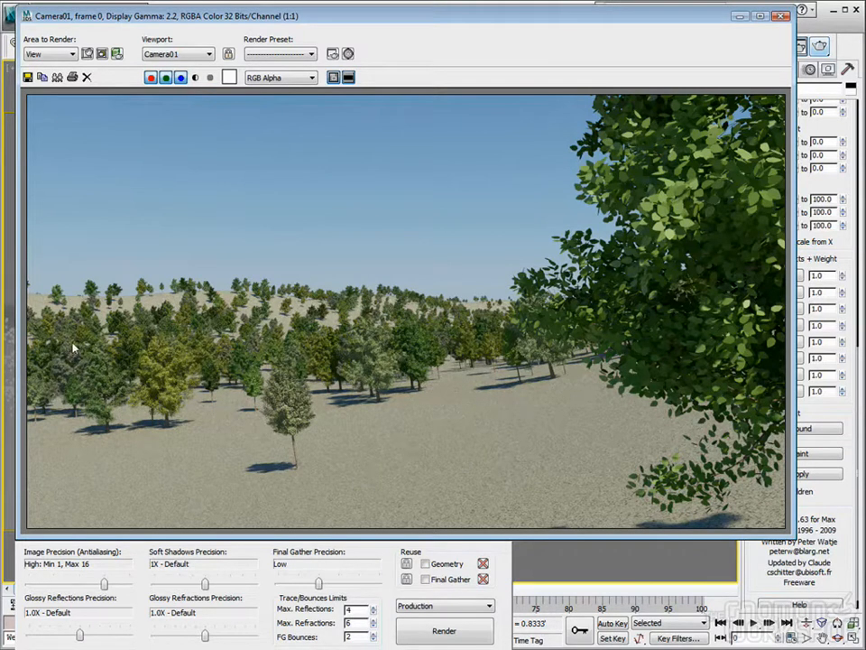
pyautogui.moveTo(709, 15); pyautogui.dragTo(642, 37)
# In the Leaves material's diffuse Multi/Sub-Map, set Color/Map #1 to a more saturated green with RGB 0.078, 0.176, 0.039.
pyautogui.click(758, 46)
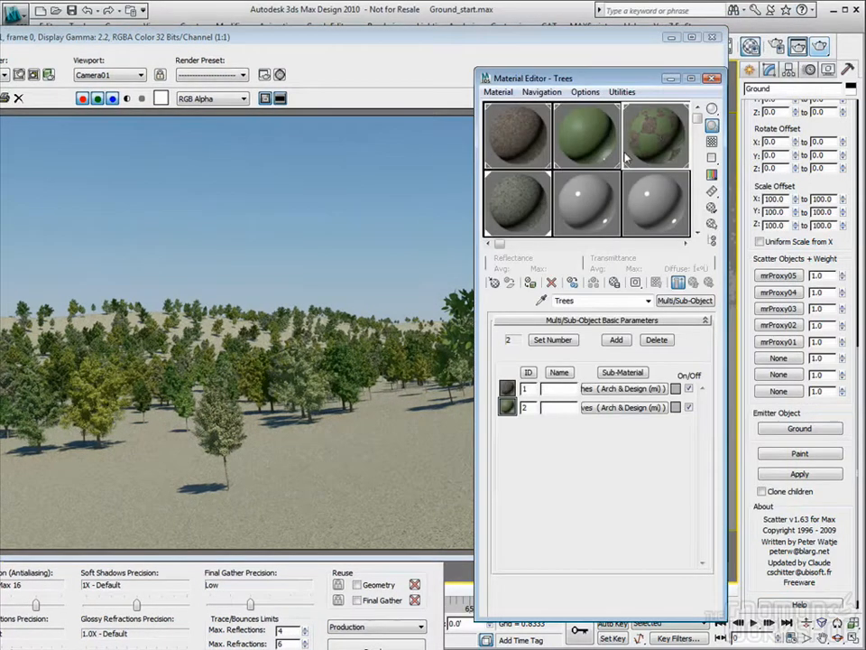
pyautogui.click(622, 407)
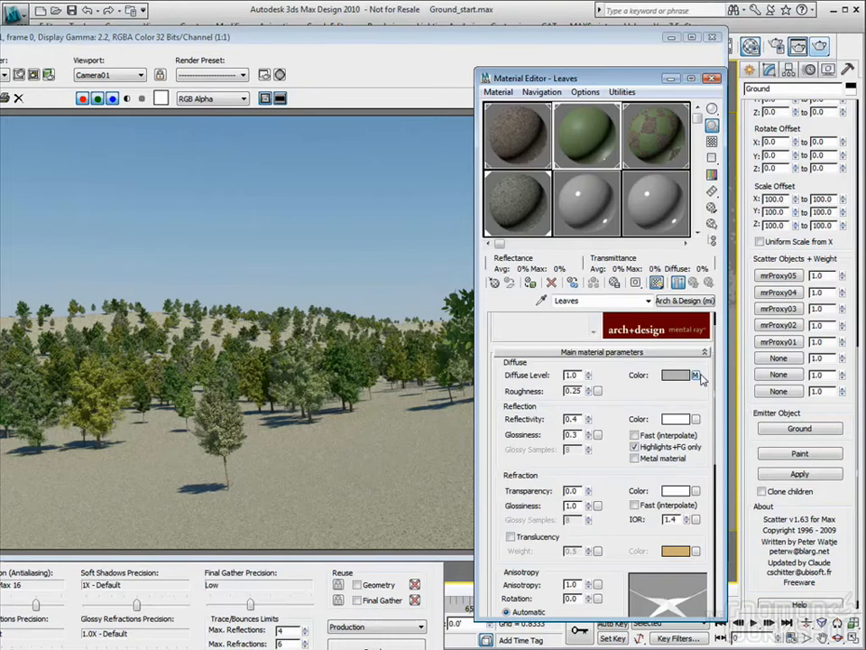
pyautogui.click(695, 375)
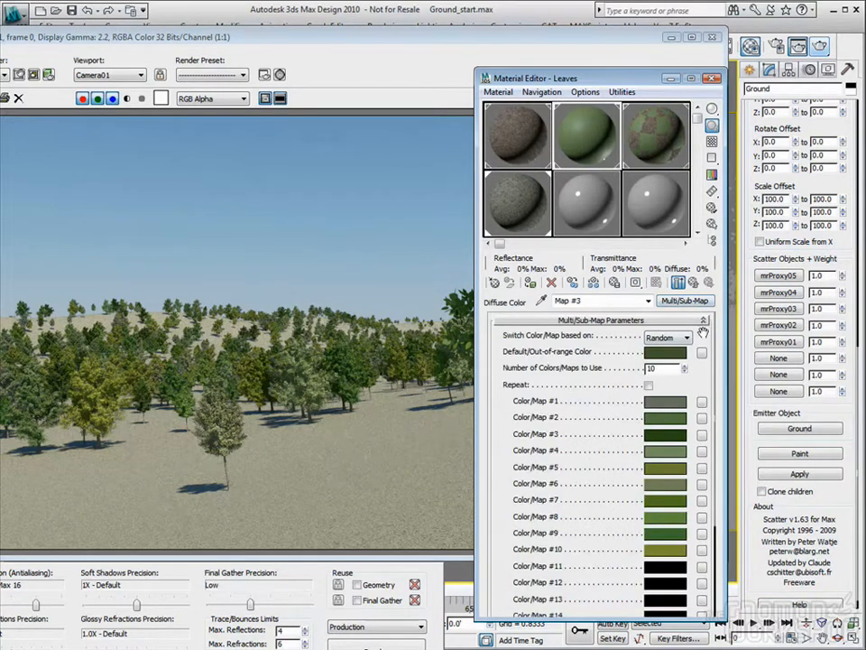
pyautogui.scroll(-1, 705, 330)
pyautogui.scroll(1, 702, 330)
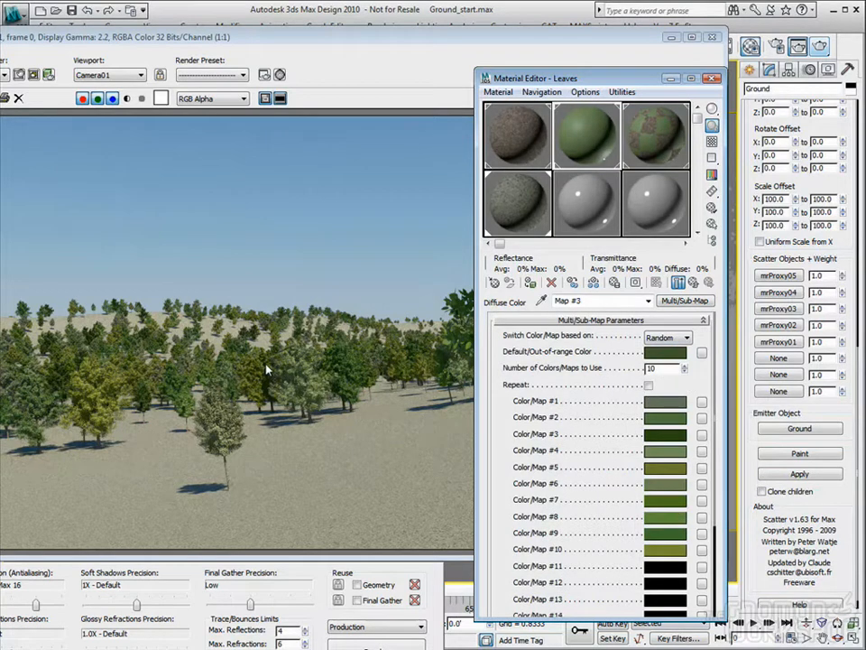
pyautogui.click(673, 408)
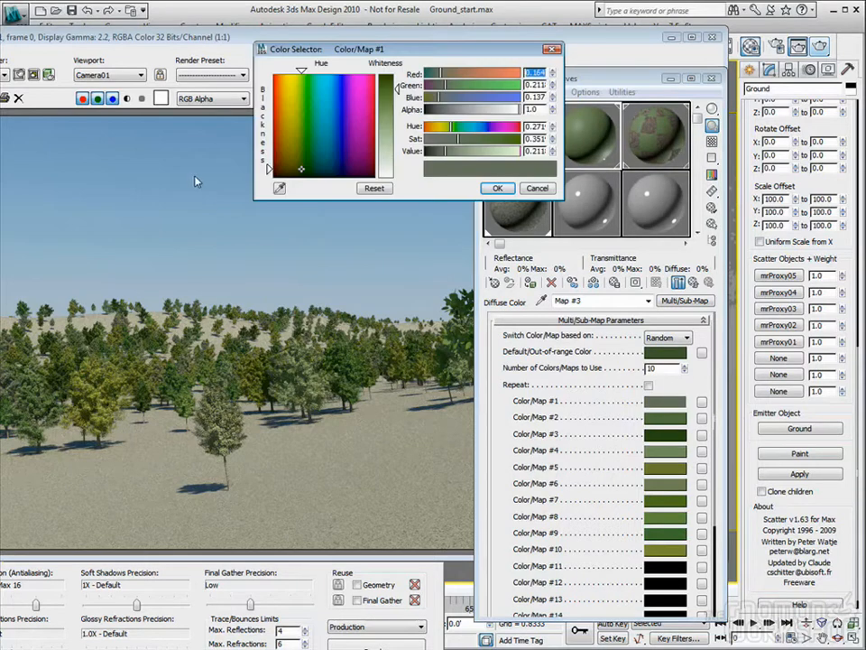
pyautogui.moveTo(396, 89); pyautogui.dragTo(396, 79)
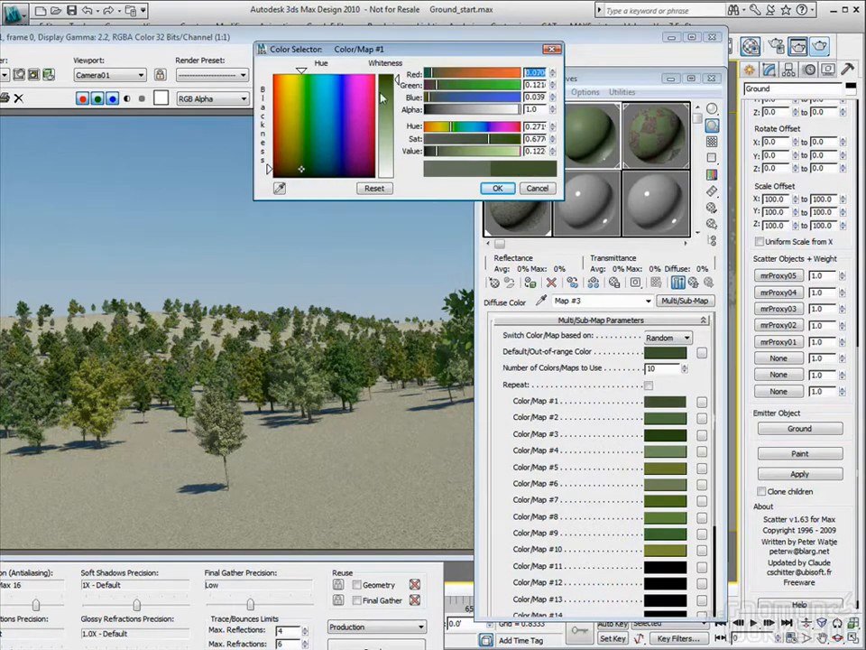
pyautogui.click(302, 163)
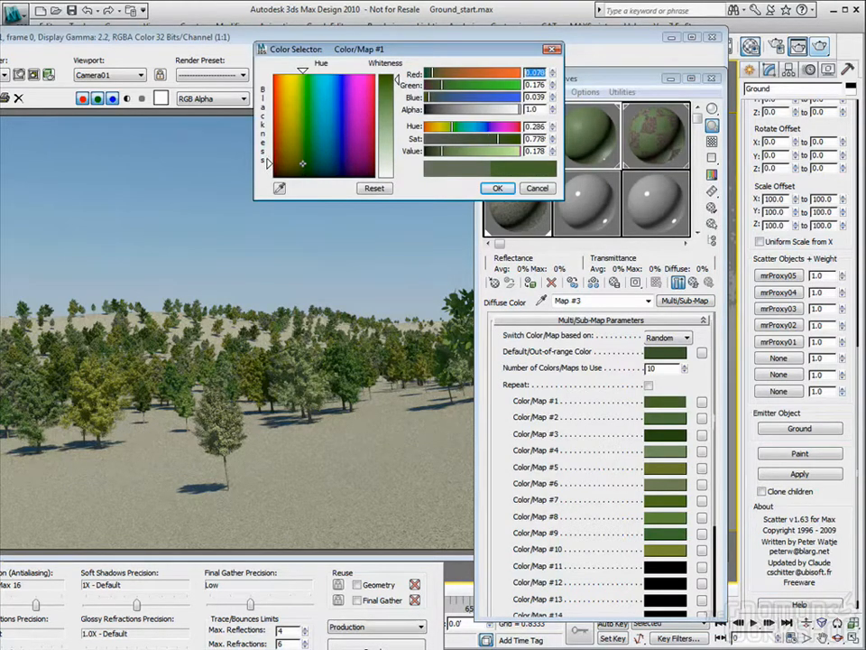
pyautogui.click(497, 188)
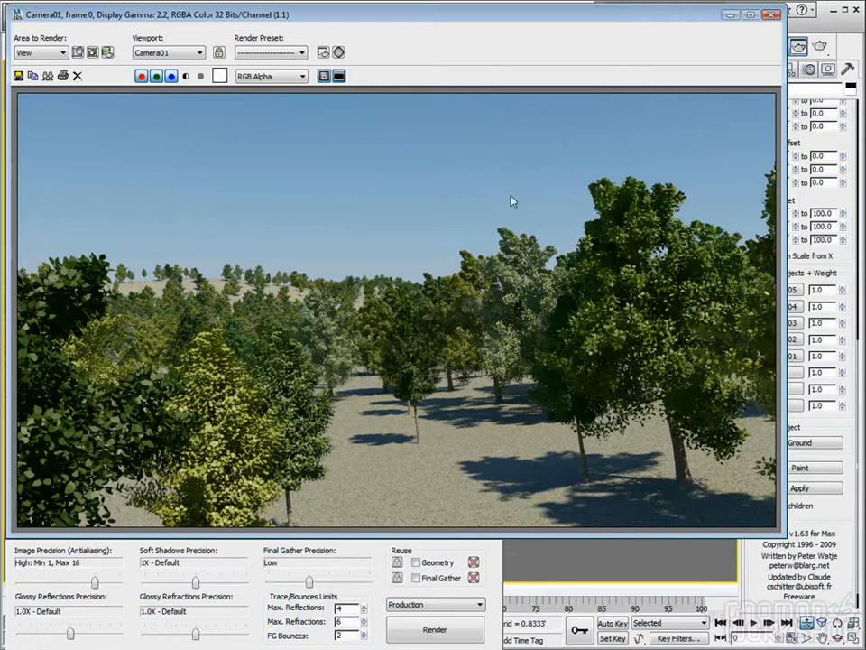
# Review the Camera01 render against the Leaves Multi/Sub-Map's color list and its options for switching colors.
pyautogui.click(768, 17)
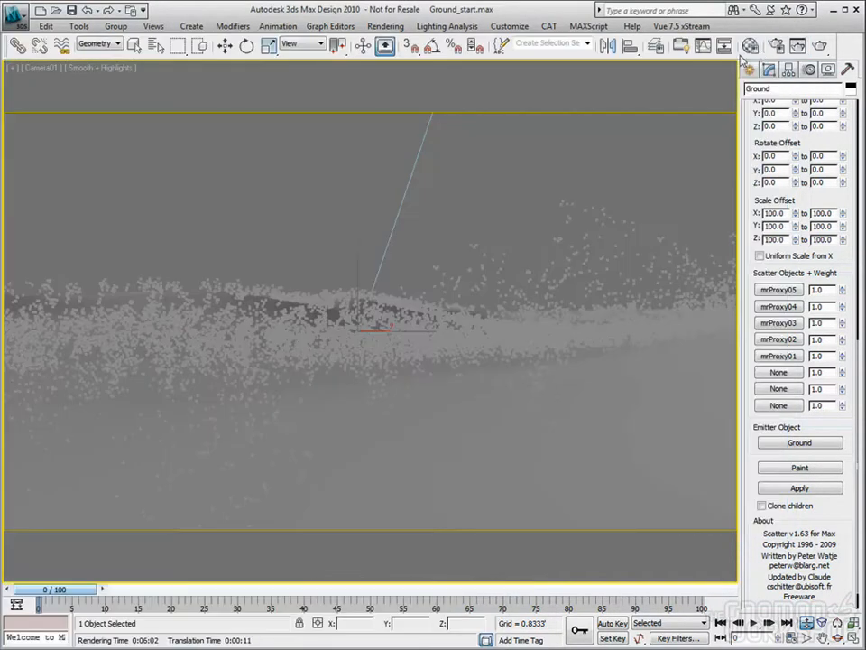
pyautogui.click(750, 47)
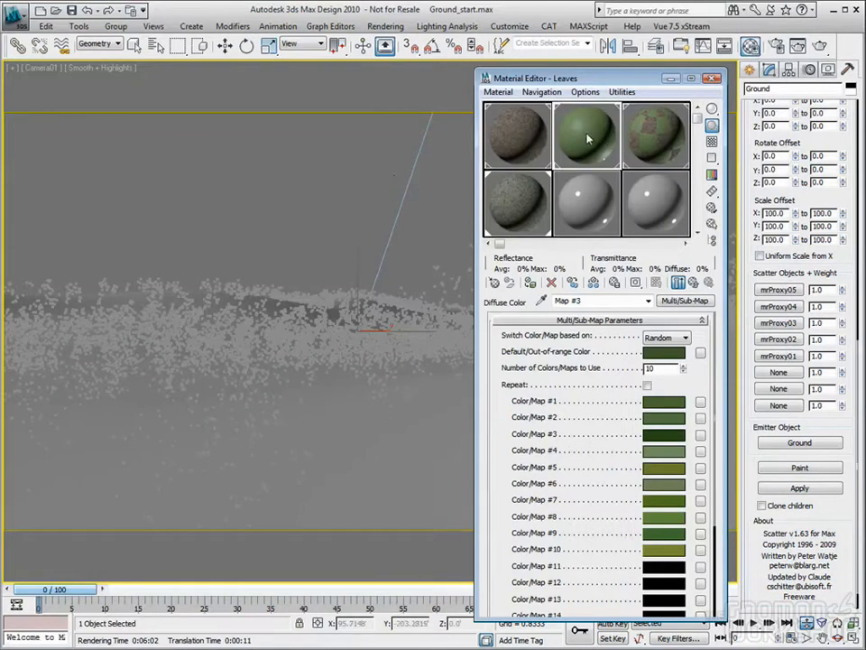
pyautogui.click(799, 47)
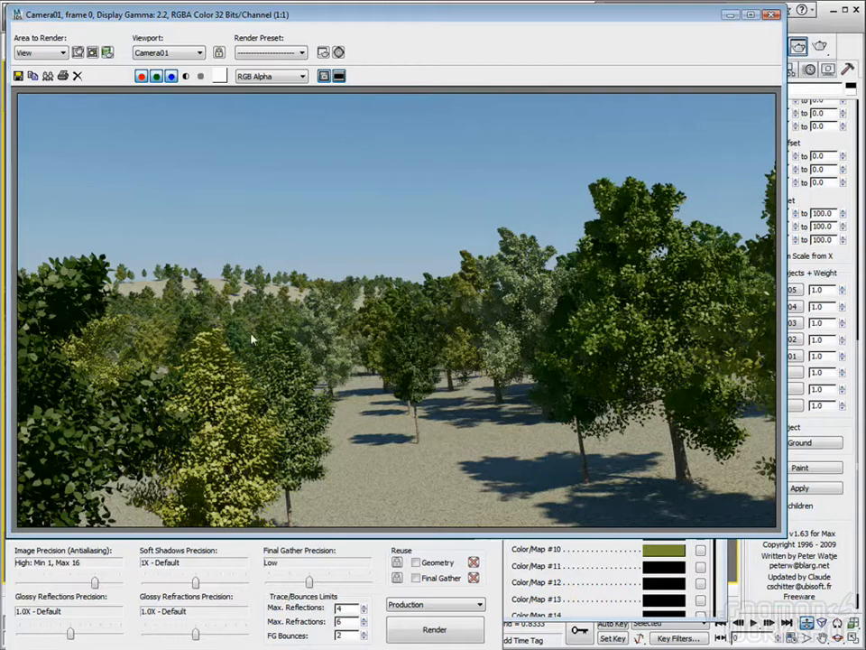
pyautogui.click(773, 16)
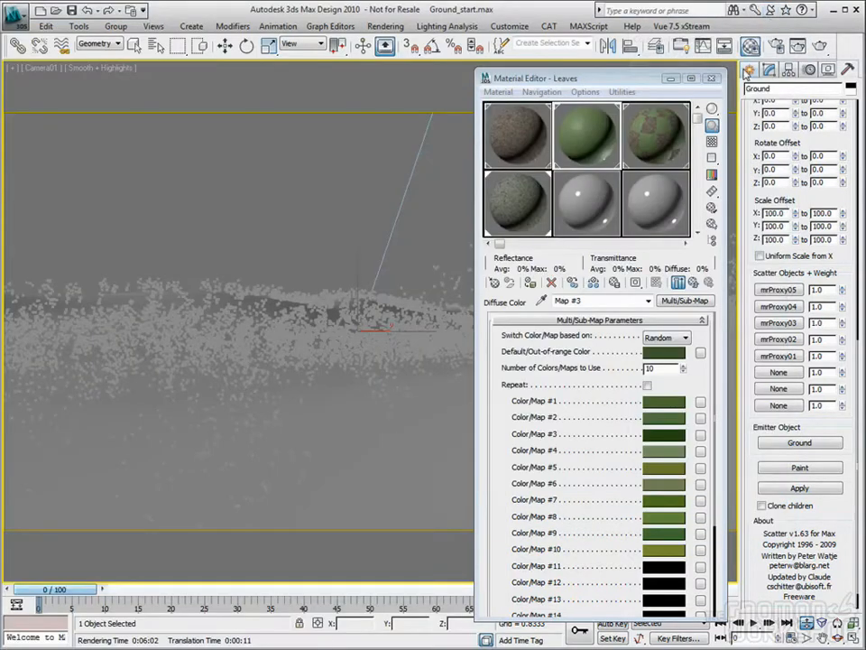
pyautogui.click(579, 149)
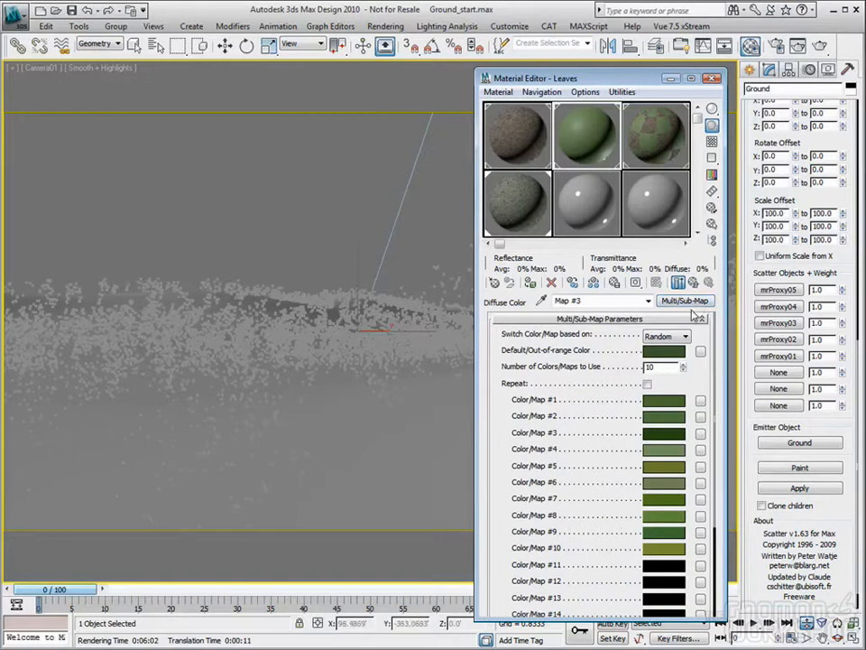
pyautogui.click(684, 336)
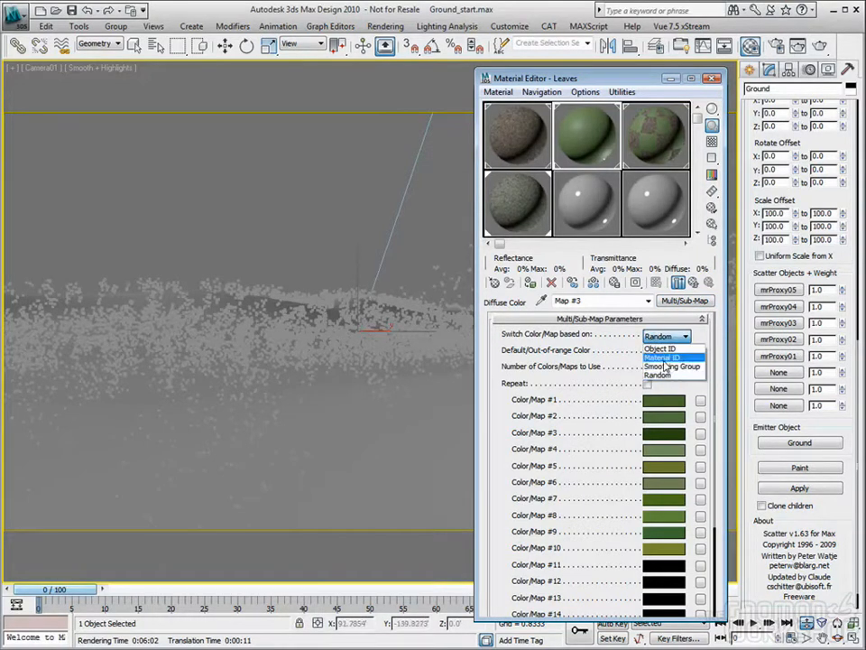
pyautogui.click(701, 337)
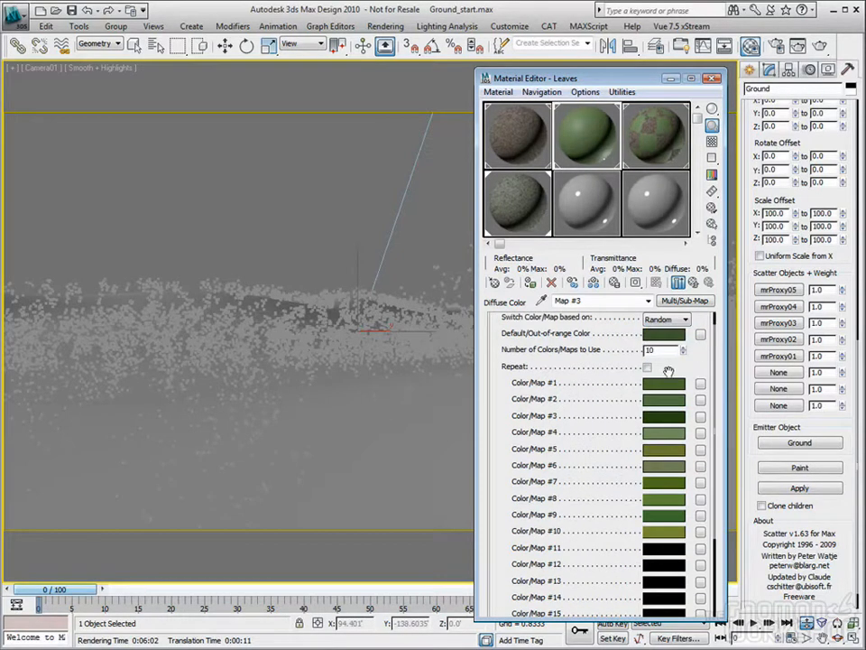
pyautogui.scroll(-3, 672, 371)
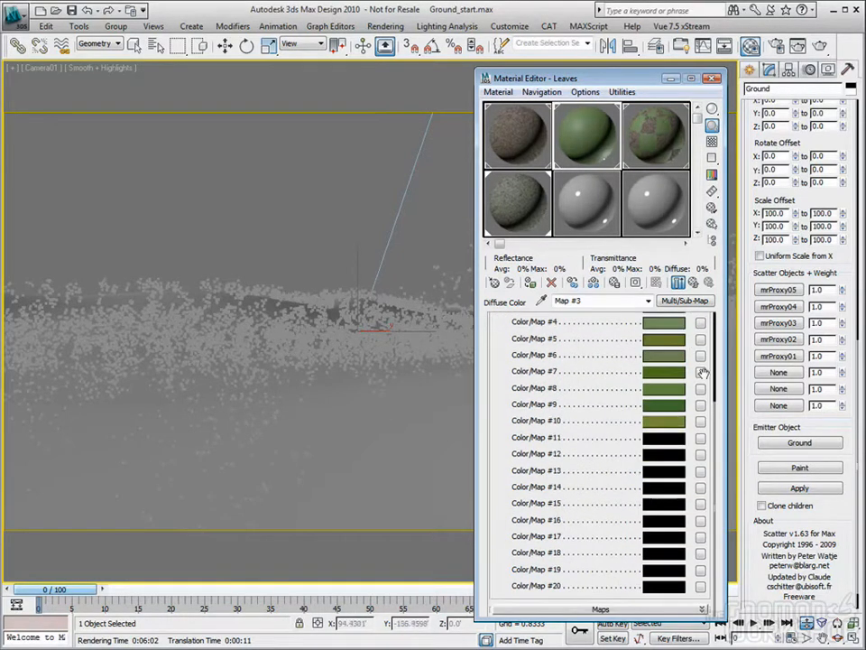
pyautogui.scroll(3, 704, 379)
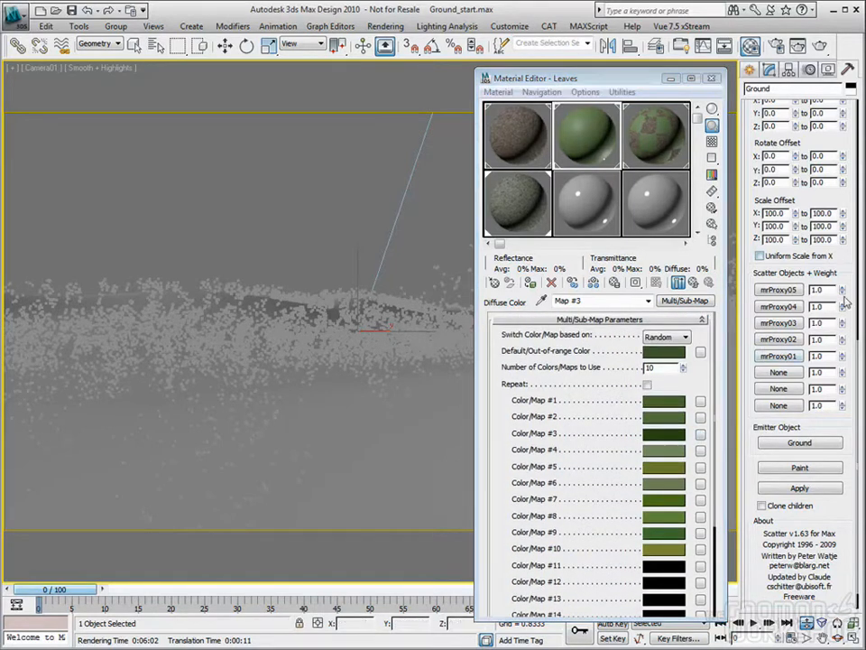
# Close the Material Editor and review the Scatter utility's distribution, copy, offset, object weight and emitter settings.
pyautogui.scroll(6, 848, 379)
pyautogui.scroll(4, 849, 388)
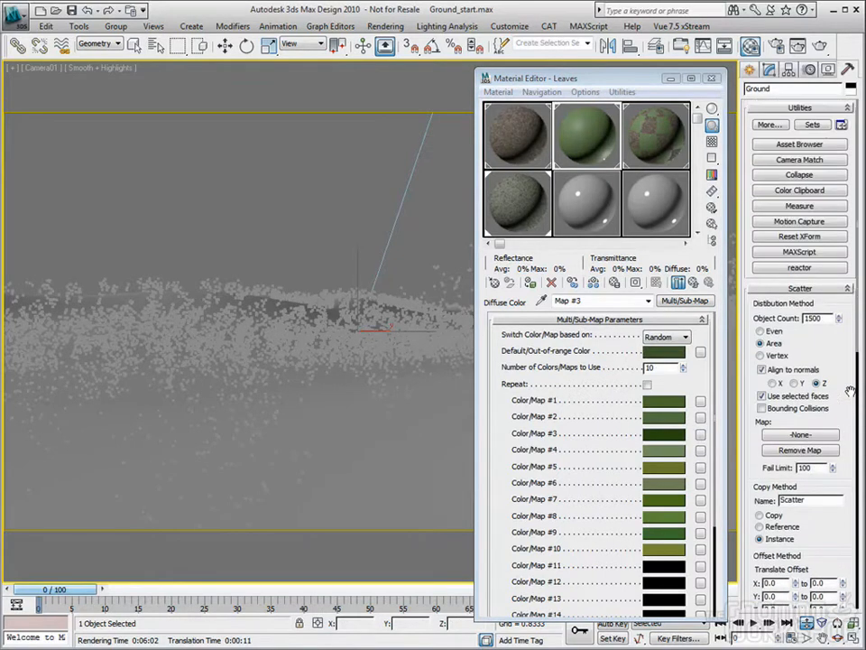
pyautogui.click(712, 77)
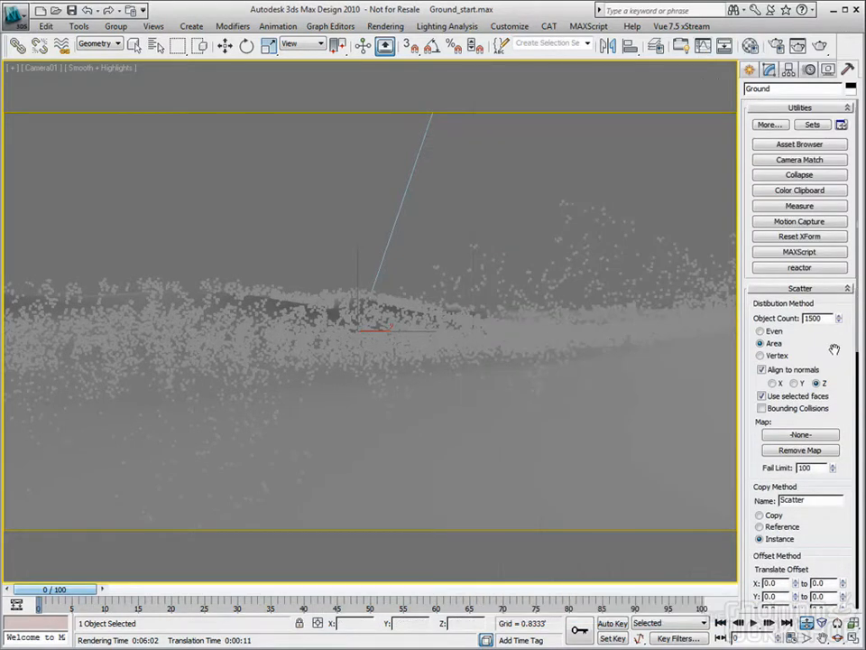
pyautogui.scroll(-2, 835, 318)
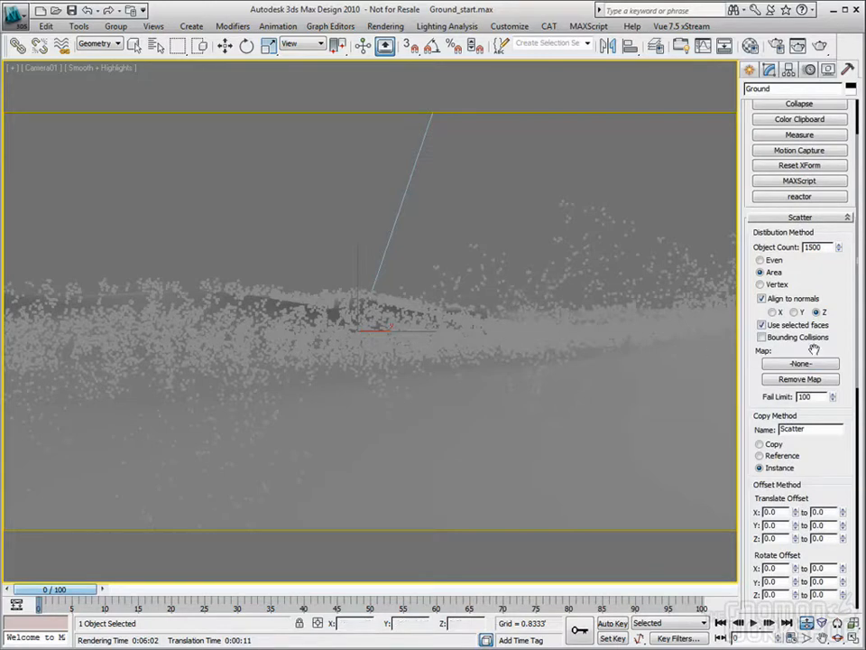
pyautogui.scroll(-1, 844, 343)
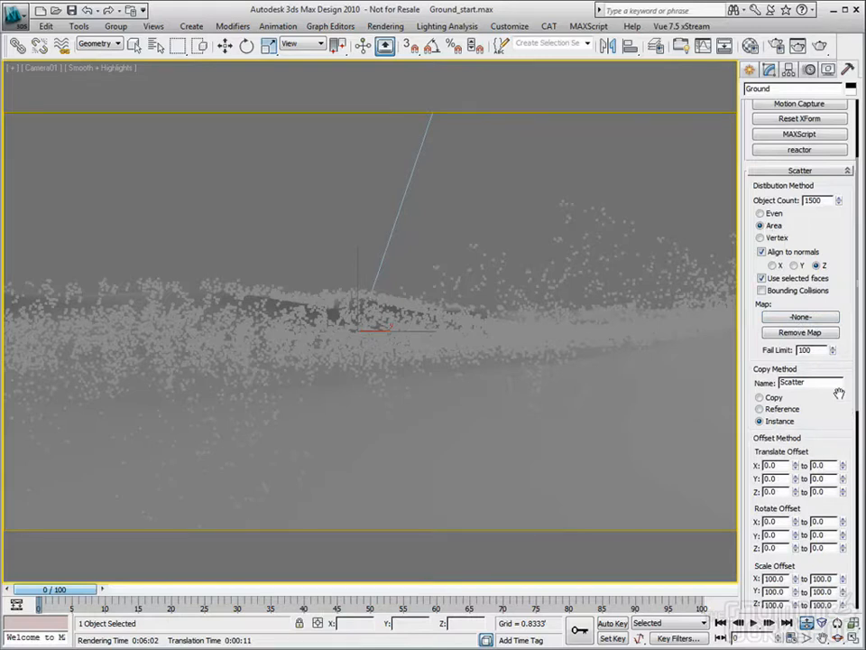
pyautogui.scroll(-5, 847, 311)
pyautogui.scroll(-1, 848, 311)
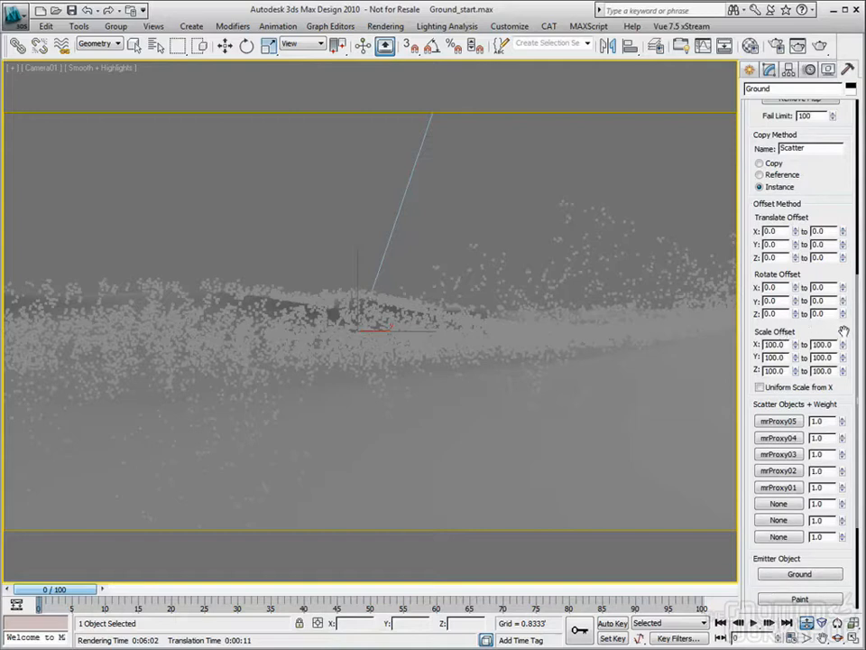
pyautogui.scroll(-4, 839, 266)
pyautogui.scroll(-1, 842, 263)
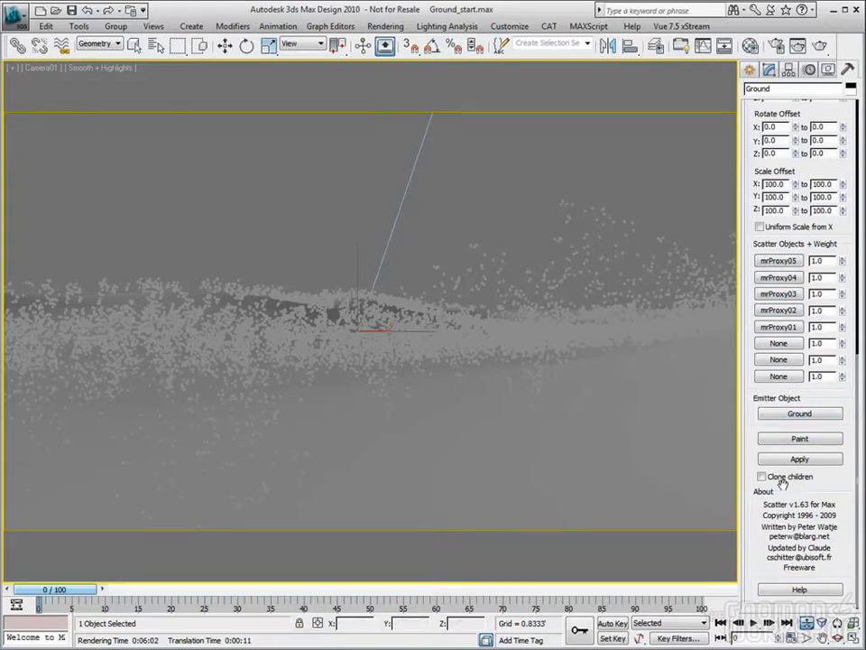
pyautogui.click(774, 440)
# Maximize the Top view and examine the tree distribution around the camera and along the Ground's edge.
pyautogui.click(852, 637)
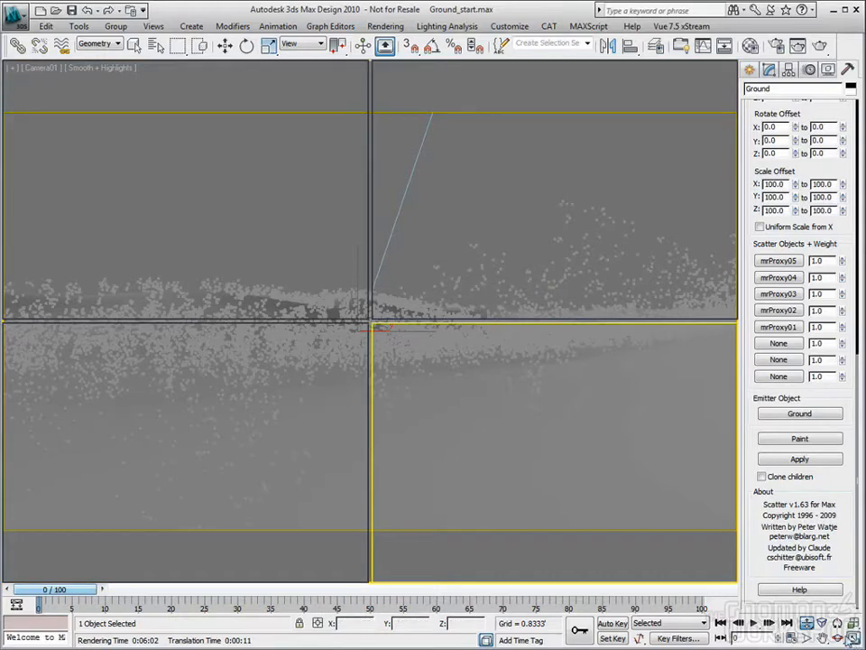
pyautogui.click(200, 186)
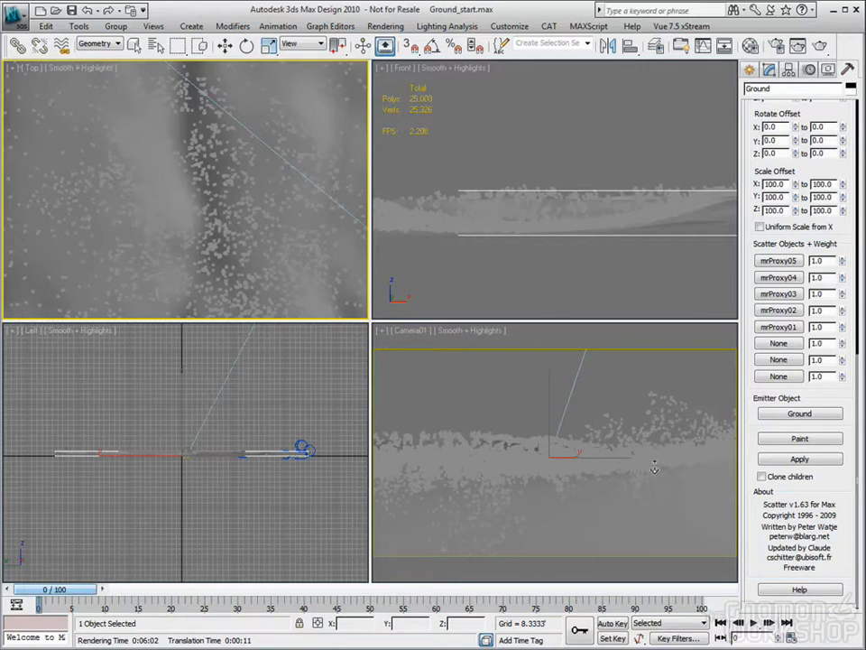
pyautogui.hotkey('alt', 'w')
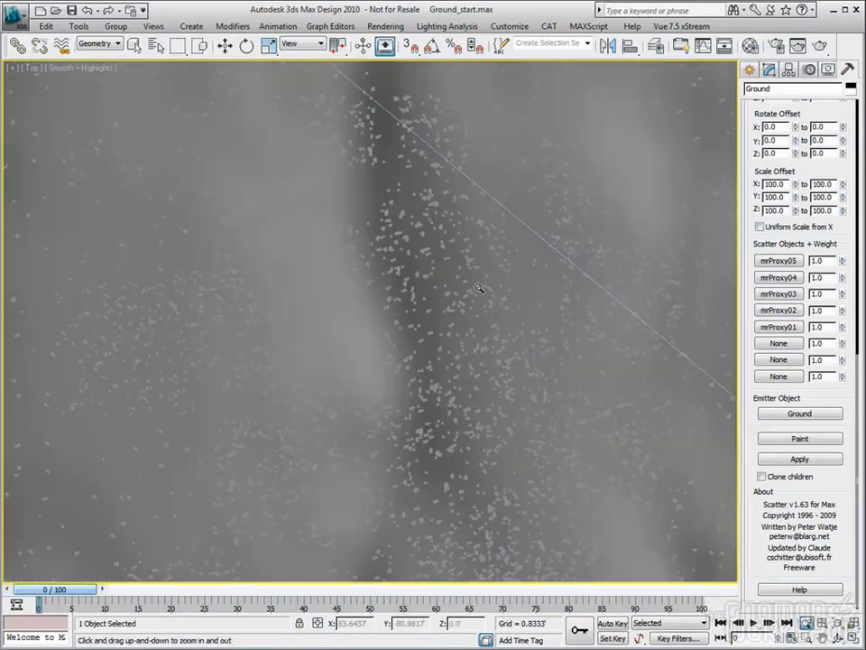
pyautogui.scroll(3, 328, 245)
pyautogui.scroll(-3, 271, 307)
pyautogui.moveTo(532, 400); pyautogui.dragTo(412, 275, button='middle')
pyautogui.scroll(-2, 411, 275)
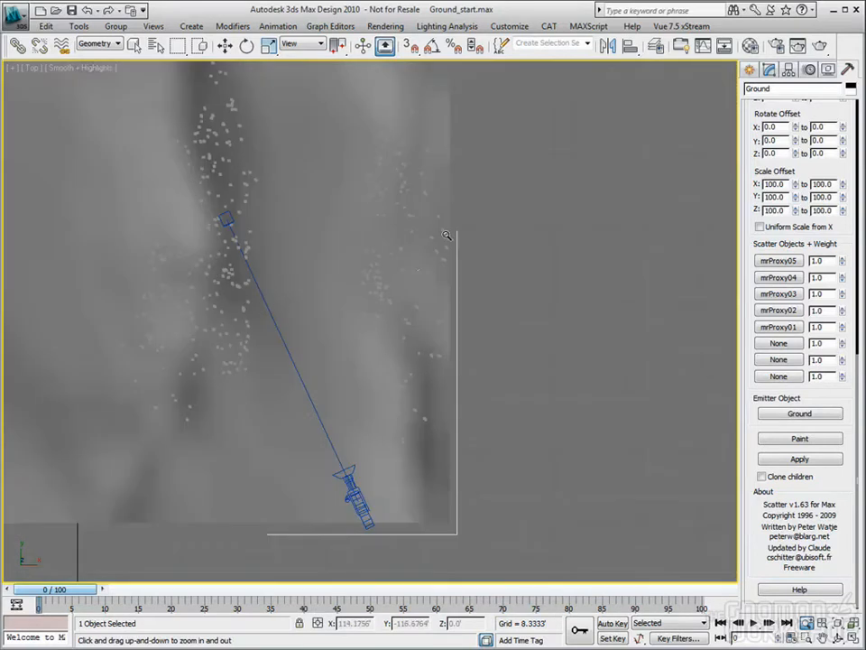
pyautogui.moveTo(473, 196); pyautogui.dragTo(468, 228, button='middle')
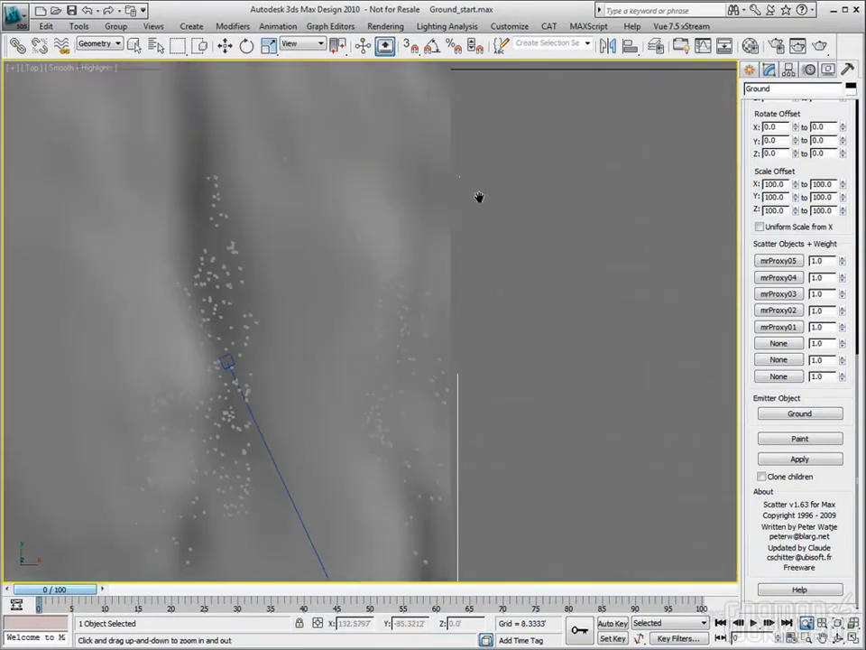
pyautogui.moveTo(479, 179); pyautogui.dragTo(482, 171, button='middle')
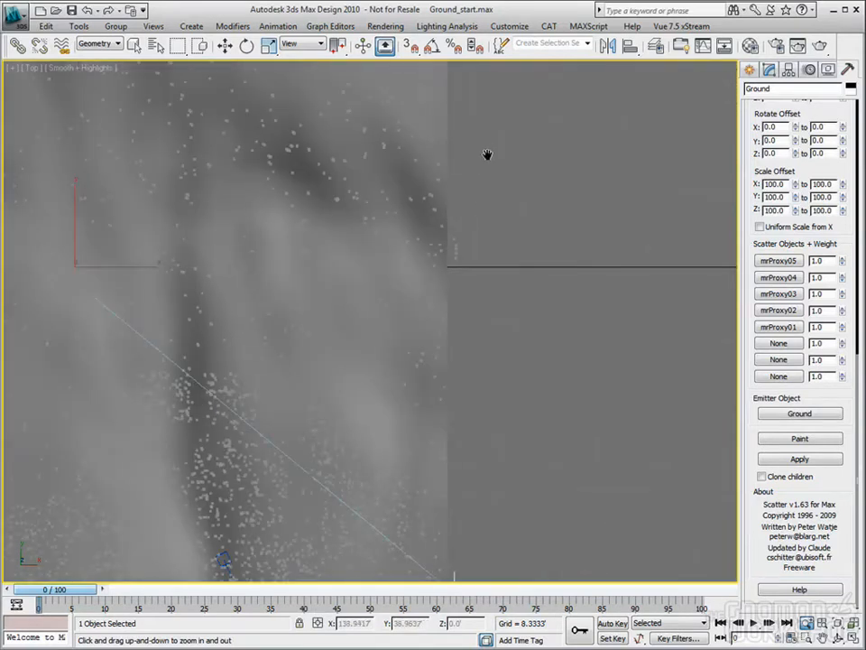
pyautogui.scroll(5, 462, 261)
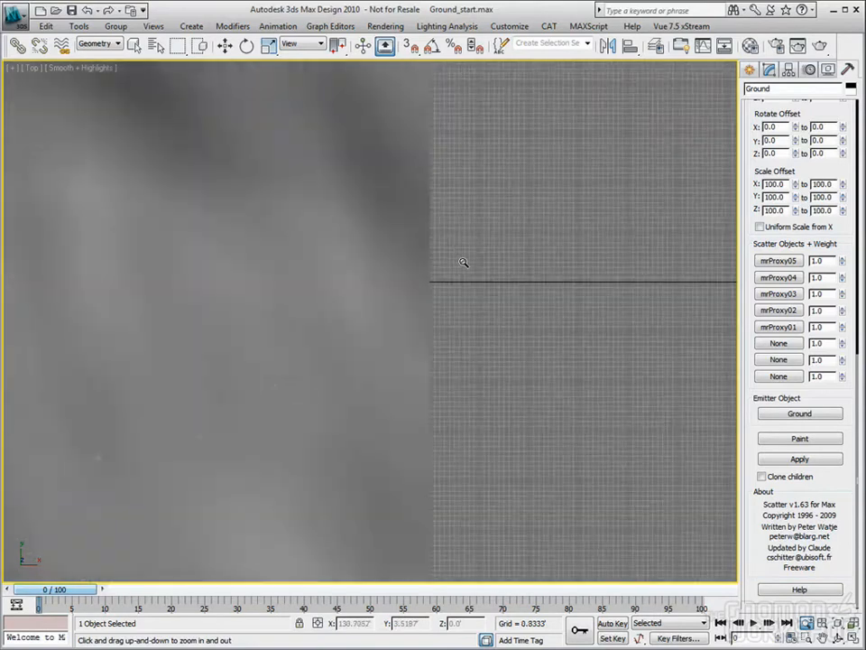
# Select the mrProxy05 tree beside the Ground's edge and move it along Y to about 12.26', away from the other source proxies.
pyautogui.press('w')
pyautogui.scroll(5, 428, 250)
pyautogui.moveTo(427, 250); pyautogui.dragTo(473, 330, button='middle')
pyautogui.click(472, 330)
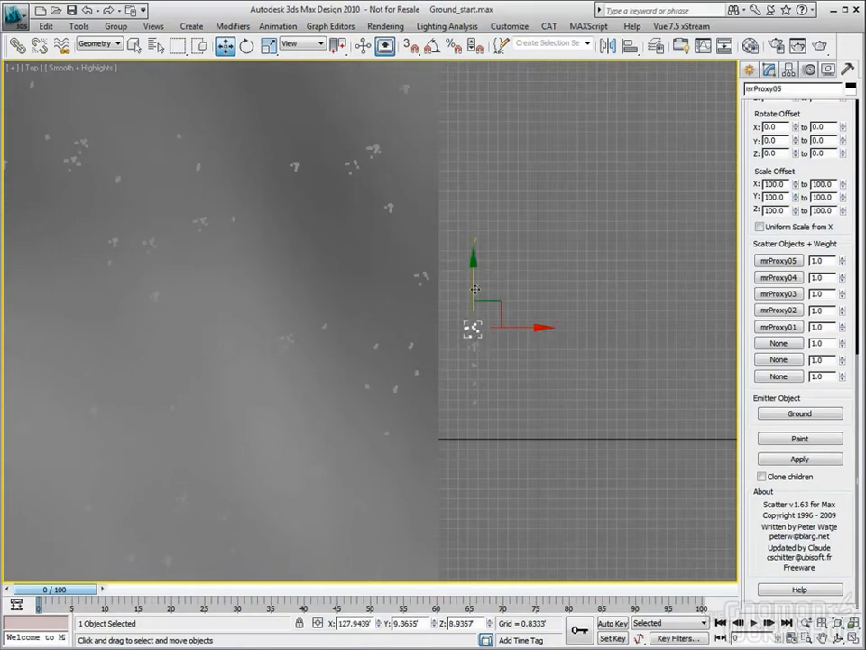
pyautogui.moveTo(479, 250); pyautogui.dragTo(478, 215)
pyautogui.moveTo(502, 345); pyautogui.dragTo(531, 328, button='middle')
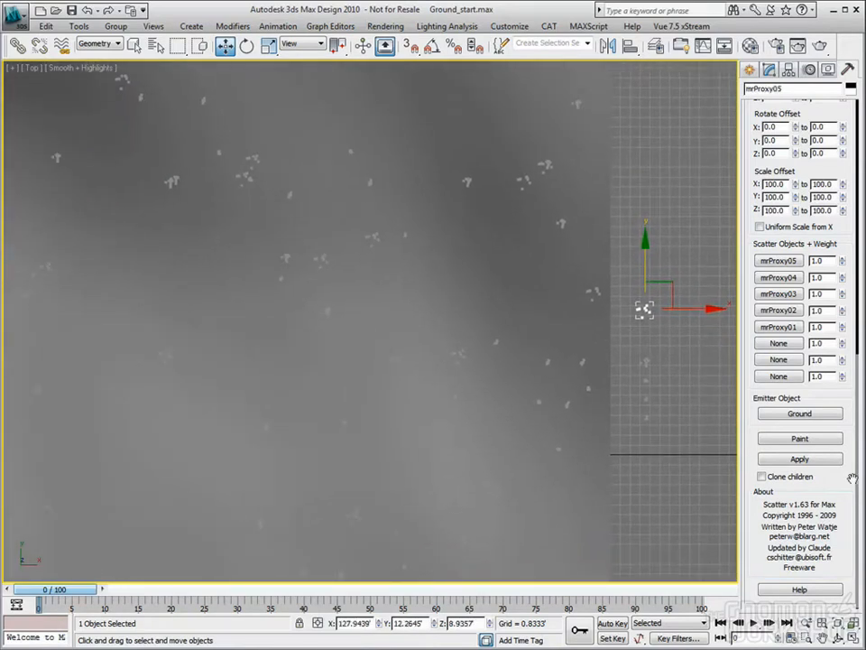
# Set mrProxy05's proxy scale to 10 and examine the scattered copies across the Ground.
pyautogui.click(769, 70)
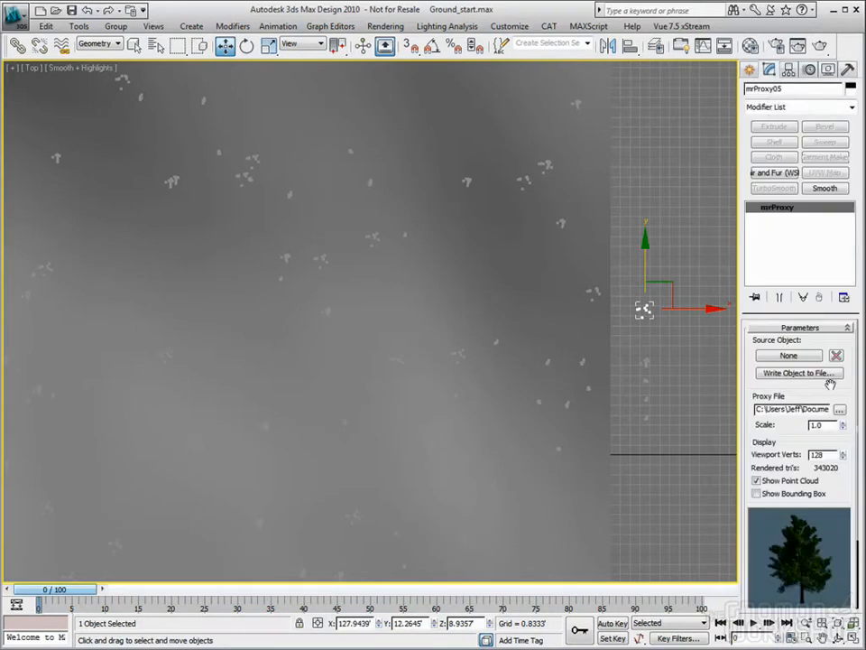
pyautogui.moveTo(831, 382); pyautogui.dragTo(821, 335)
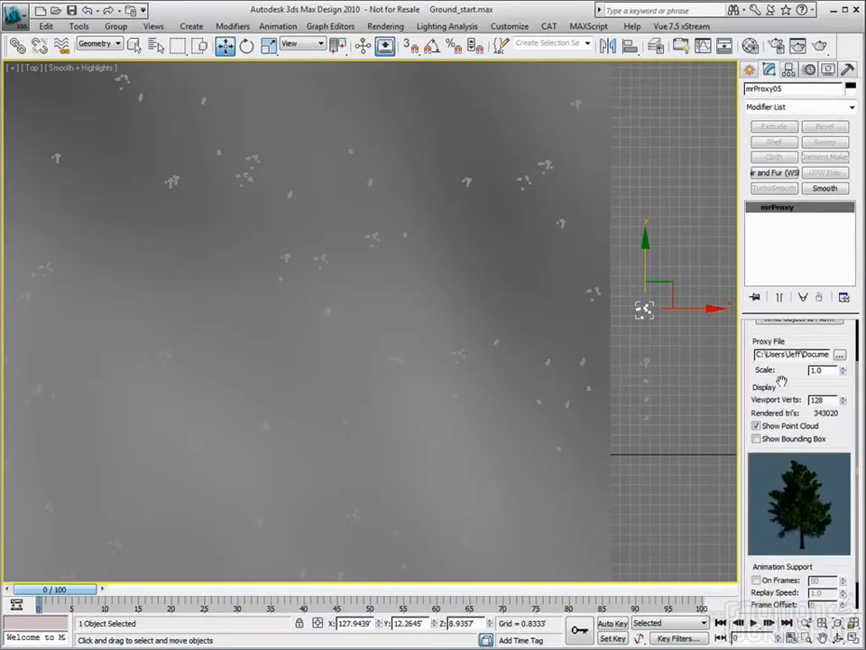
pyautogui.moveTo(830, 371); pyautogui.dragTo(773, 371)
pyautogui.write('10')
pyautogui.press('Return')
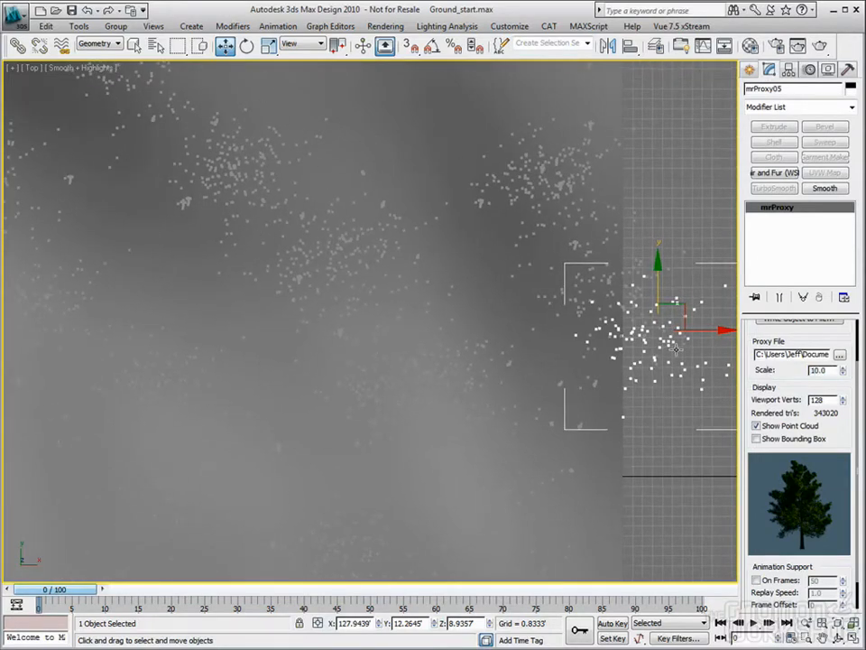
pyautogui.scroll(-3, 299, 352)
pyautogui.scroll(-2, 300, 352)
pyautogui.moveTo(126, 307); pyautogui.dragTo(267, 294, button='middle')
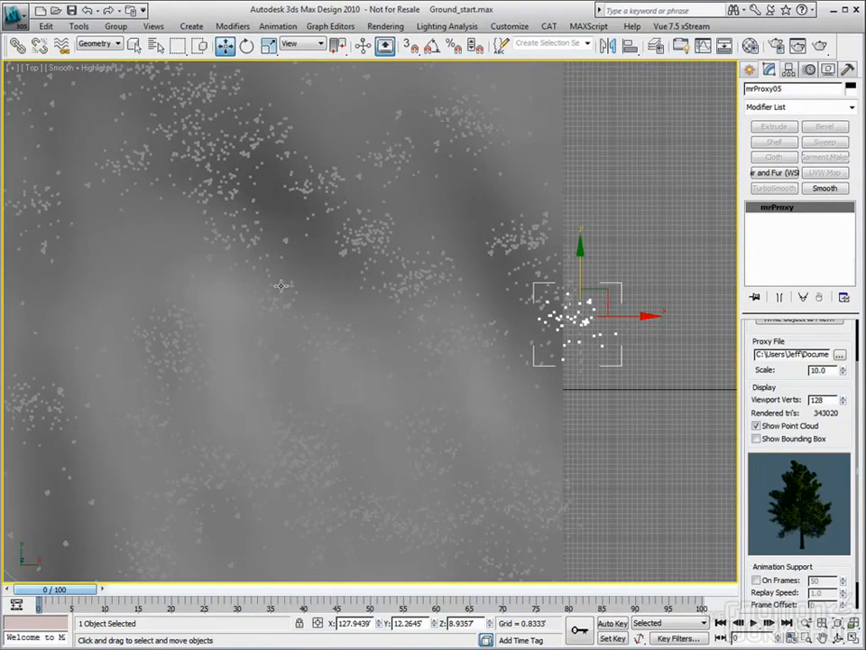
pyautogui.scroll(-2, 473, 306)
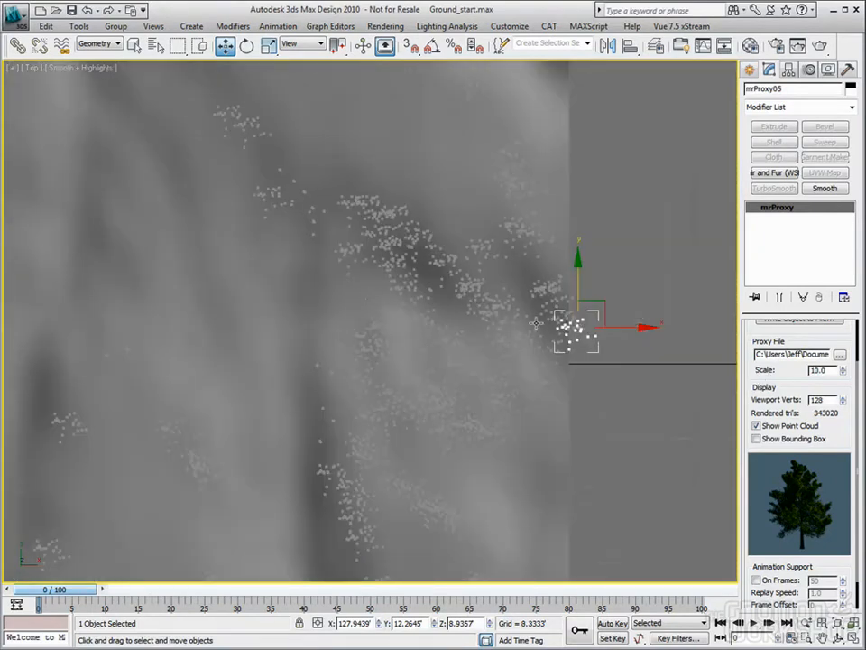
# Move mrProxy05 farther out beside the Ground to about X 135.4', Y 40.0', and set its proxy scale to 0.25.
pyautogui.moveTo(579, 294); pyautogui.dragTo(611, 221)
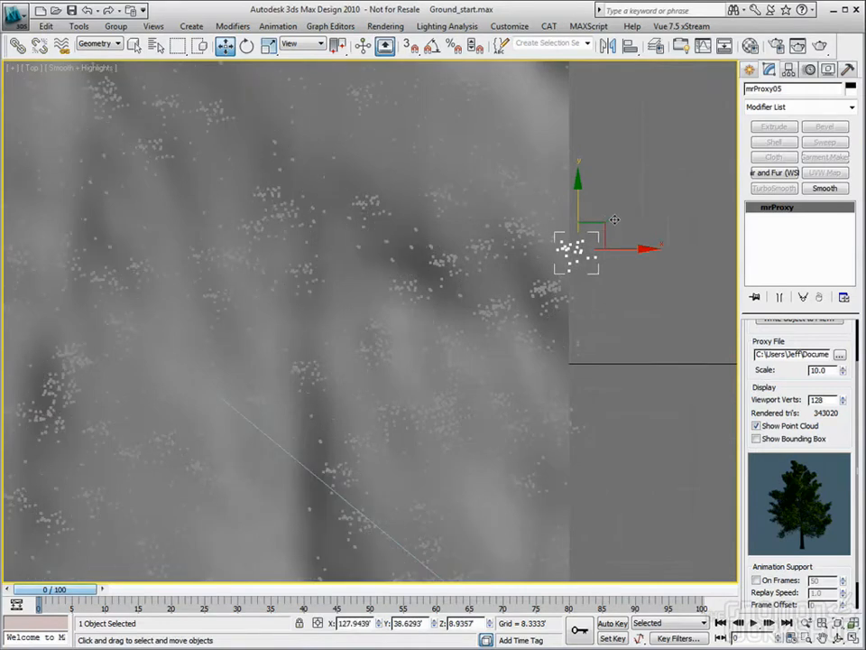
pyautogui.doubleClick(817, 370)
pyautogui.press('BackSpace')
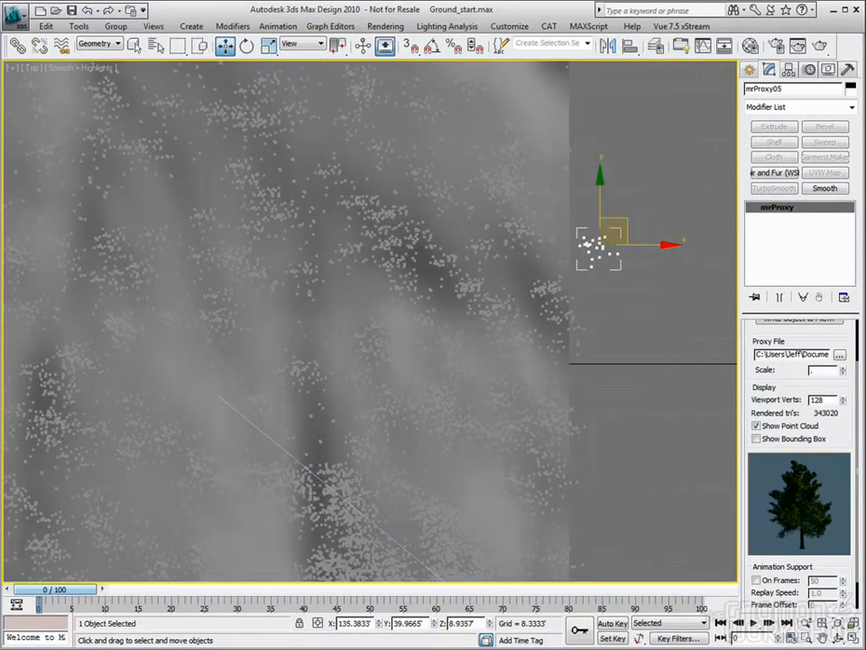
pyautogui.write('.25')
pyautogui.press('Return')
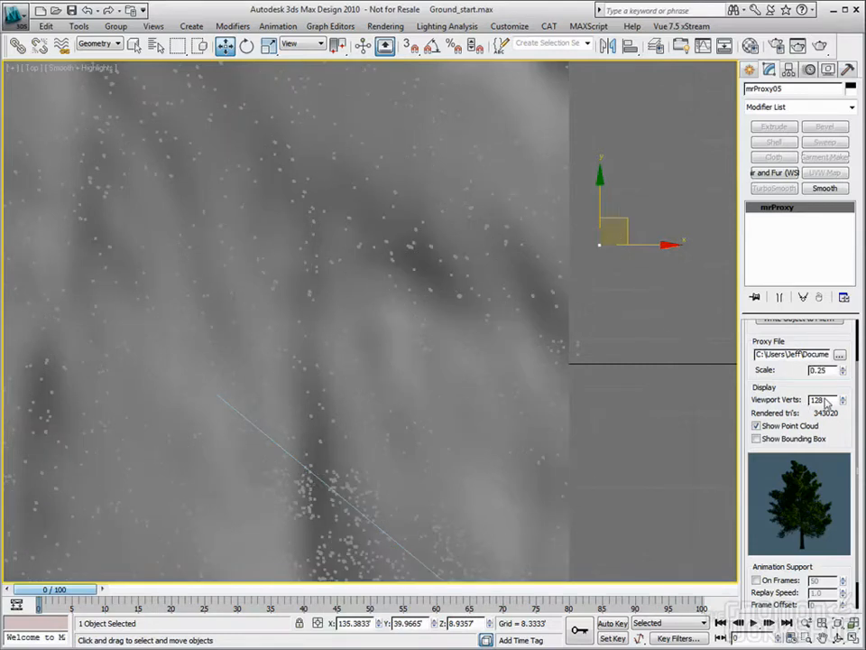
# Try proxy scales of 1.5 and 2.5 on mrProxy05.
pyautogui.write('1.')
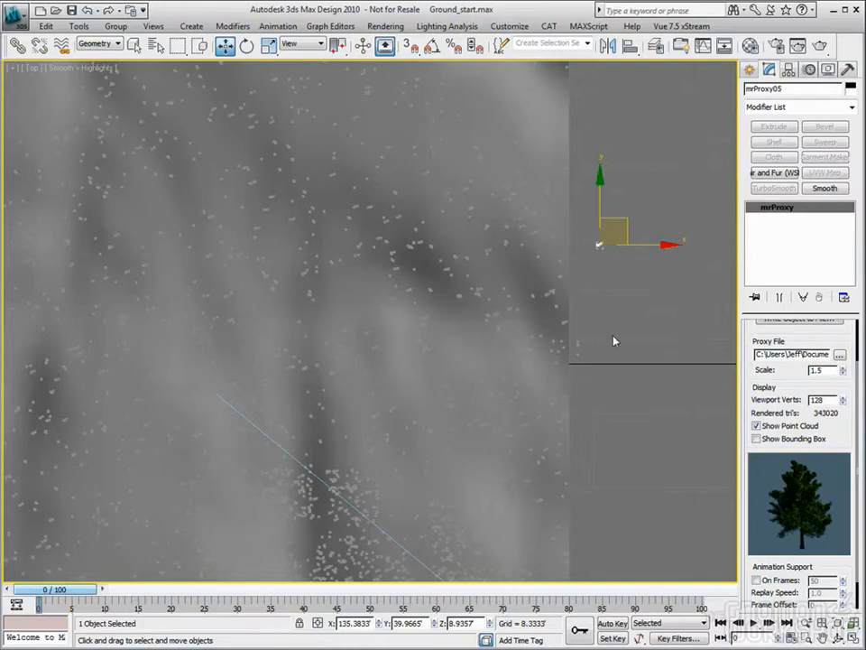
pyautogui.press('Return')
pyautogui.write('2')
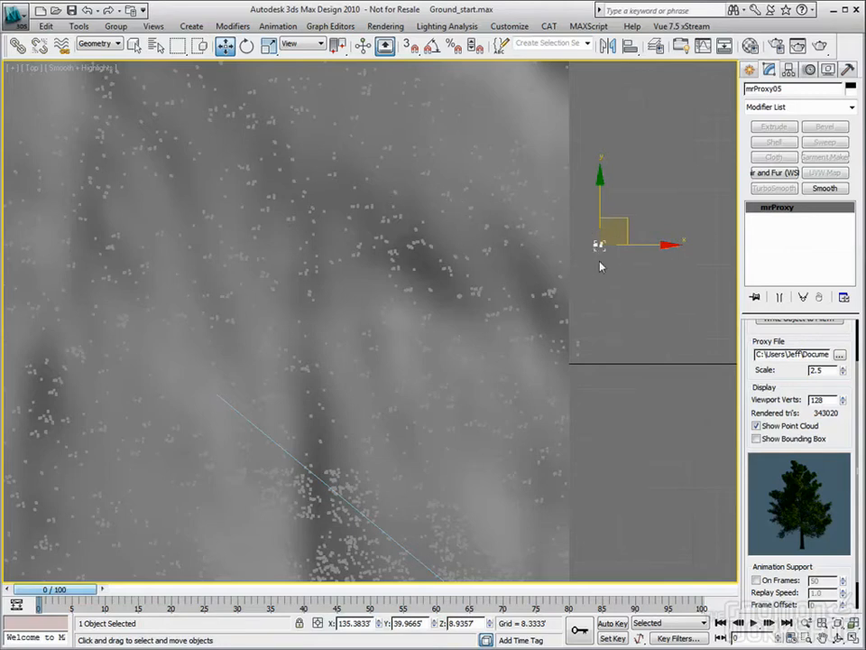
# Move mrProxy05 back near the other source proxies at about X 129.6', Y 14.7', and set its proxy scale to 1.0.
pyautogui.moveTo(617, 247); pyautogui.dragTo(610, 296)
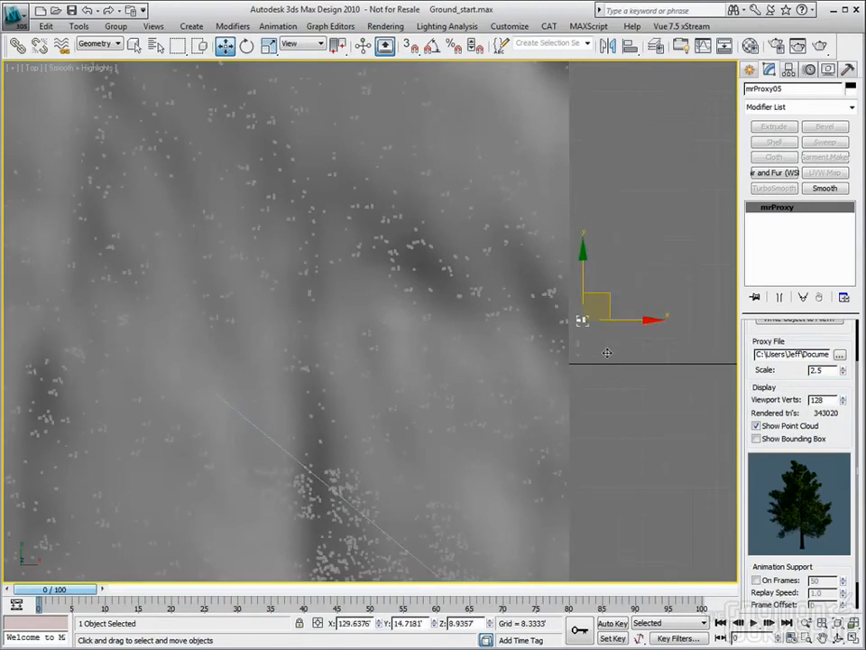
pyautogui.scroll(2, 607, 354)
pyautogui.scroll(3, 571, 359)
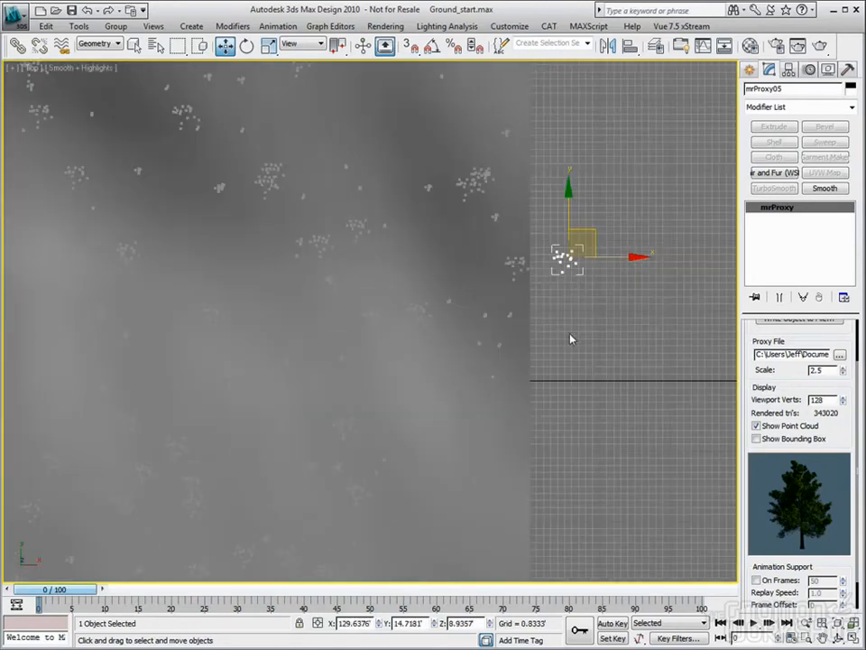
pyautogui.doubleClick(832, 370)
pyautogui.write('1')
pyautogui.press('Return')
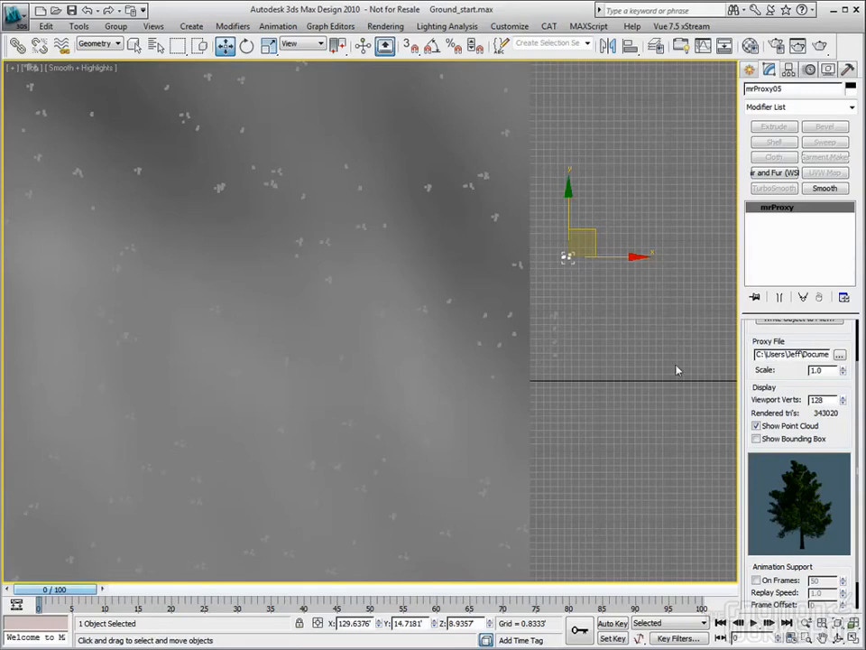
# Create a mental ray mr Proxy in the empty area beside the Ground at about X 147.9', Y 31.1', and open its parameters.
pyautogui.moveTo(623, 337); pyautogui.dragTo(499, 361, button='middle')
pyautogui.click(749, 70)
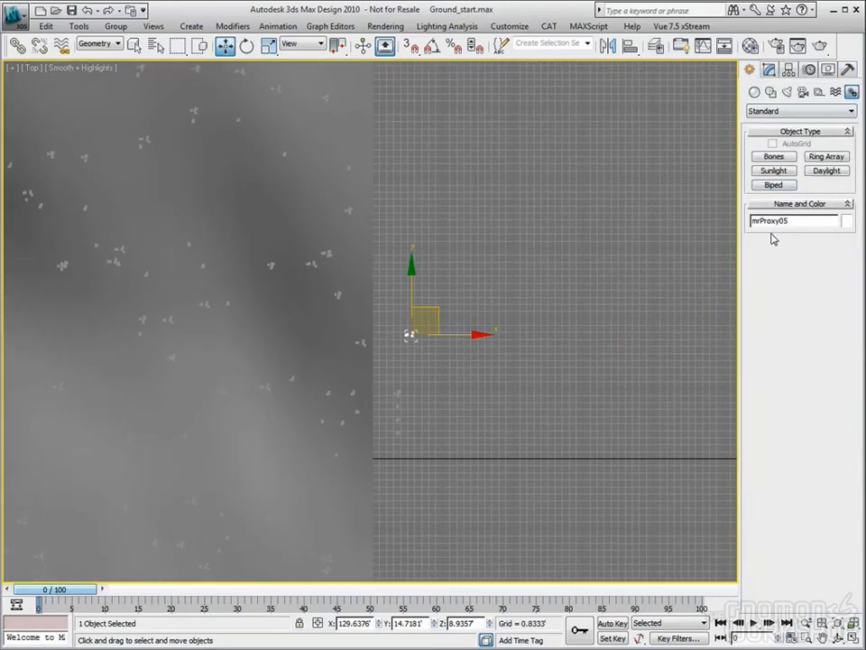
pyautogui.click(757, 95)
pyautogui.click(783, 113)
pyautogui.click(782, 113)
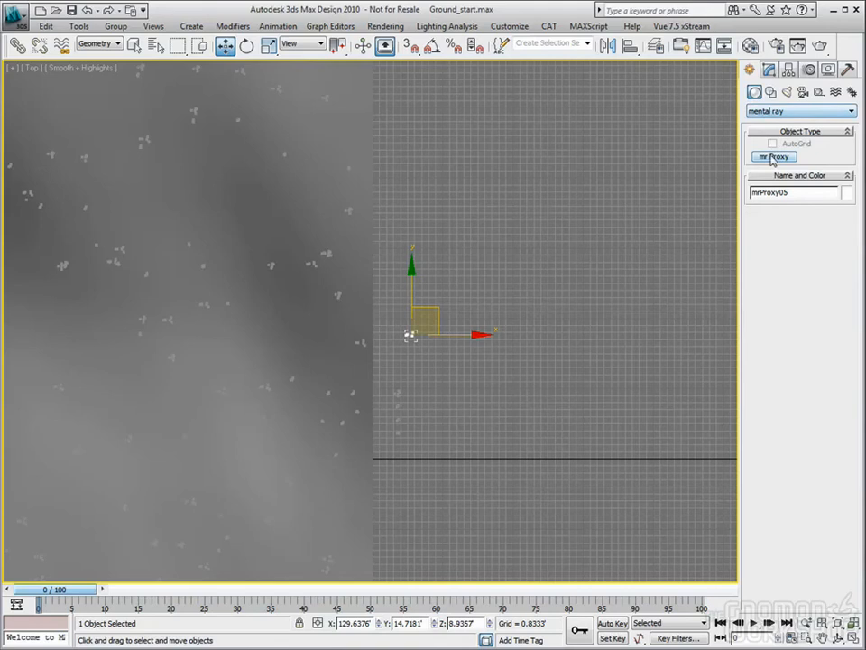
pyautogui.click(772, 157)
pyautogui.moveTo(565, 197); pyautogui.dragTo(584, 214)
pyautogui.click(224, 45)
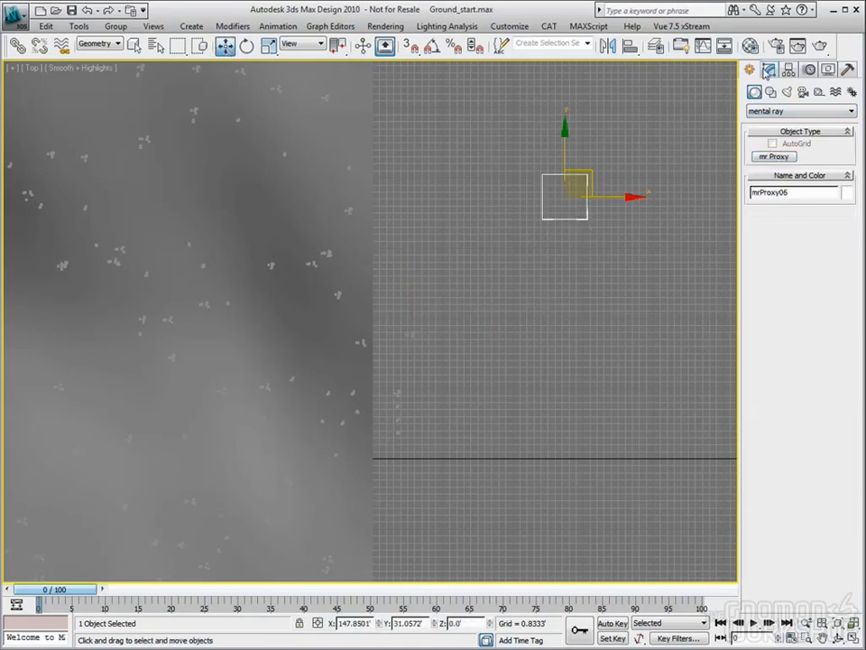
pyautogui.click(769, 69)
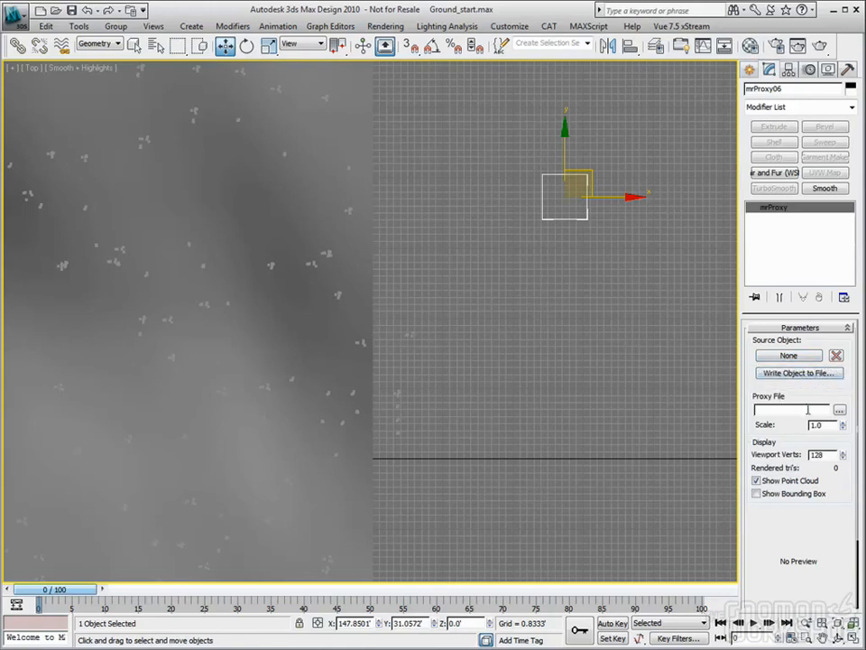
pyautogui.moveTo(572, 271); pyautogui.dragTo(565, 289, button='middle')
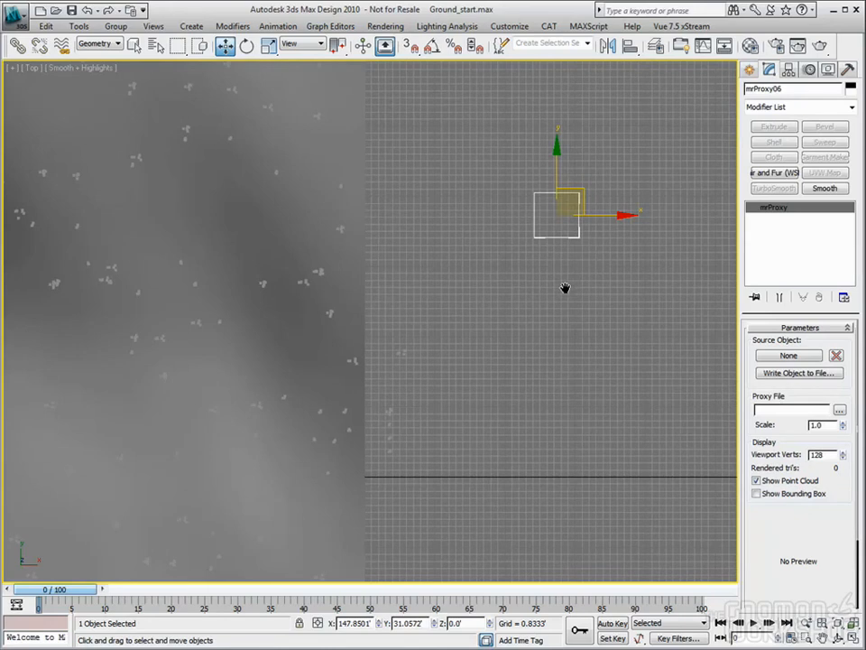